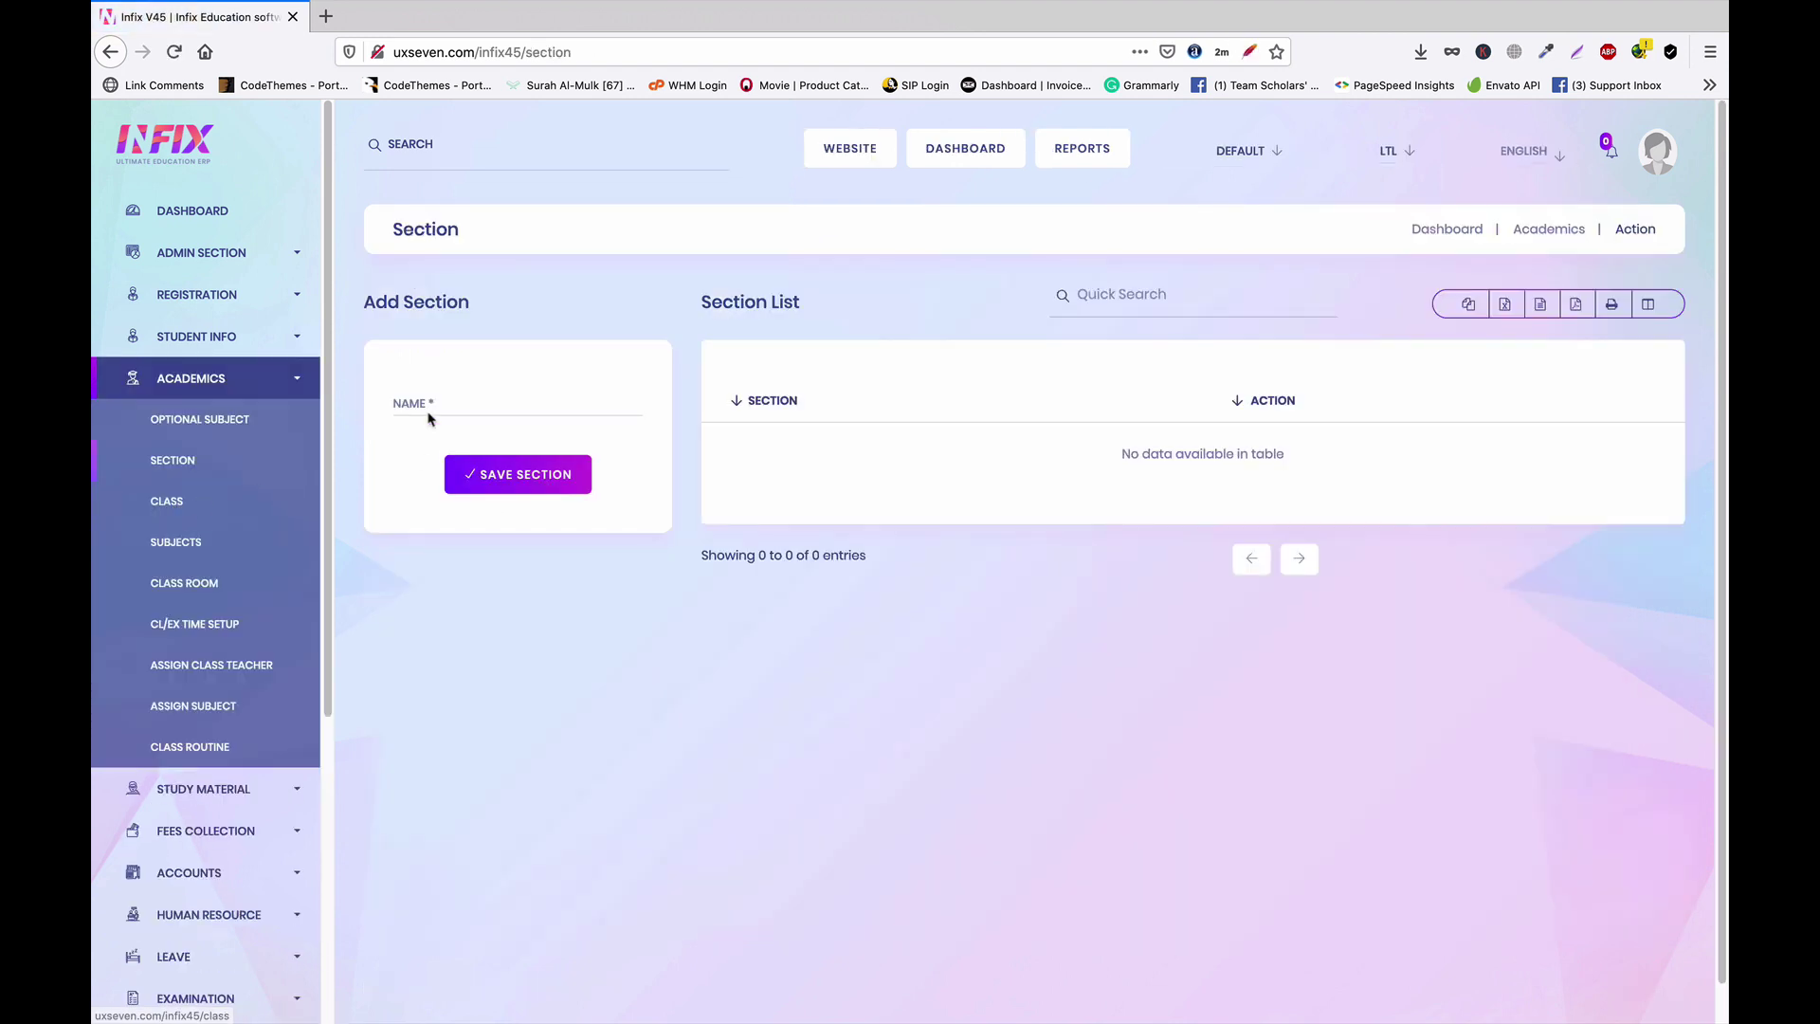
# Begin a new section entry in the Section name field, starting with section A
pyautogui.click(426, 406)
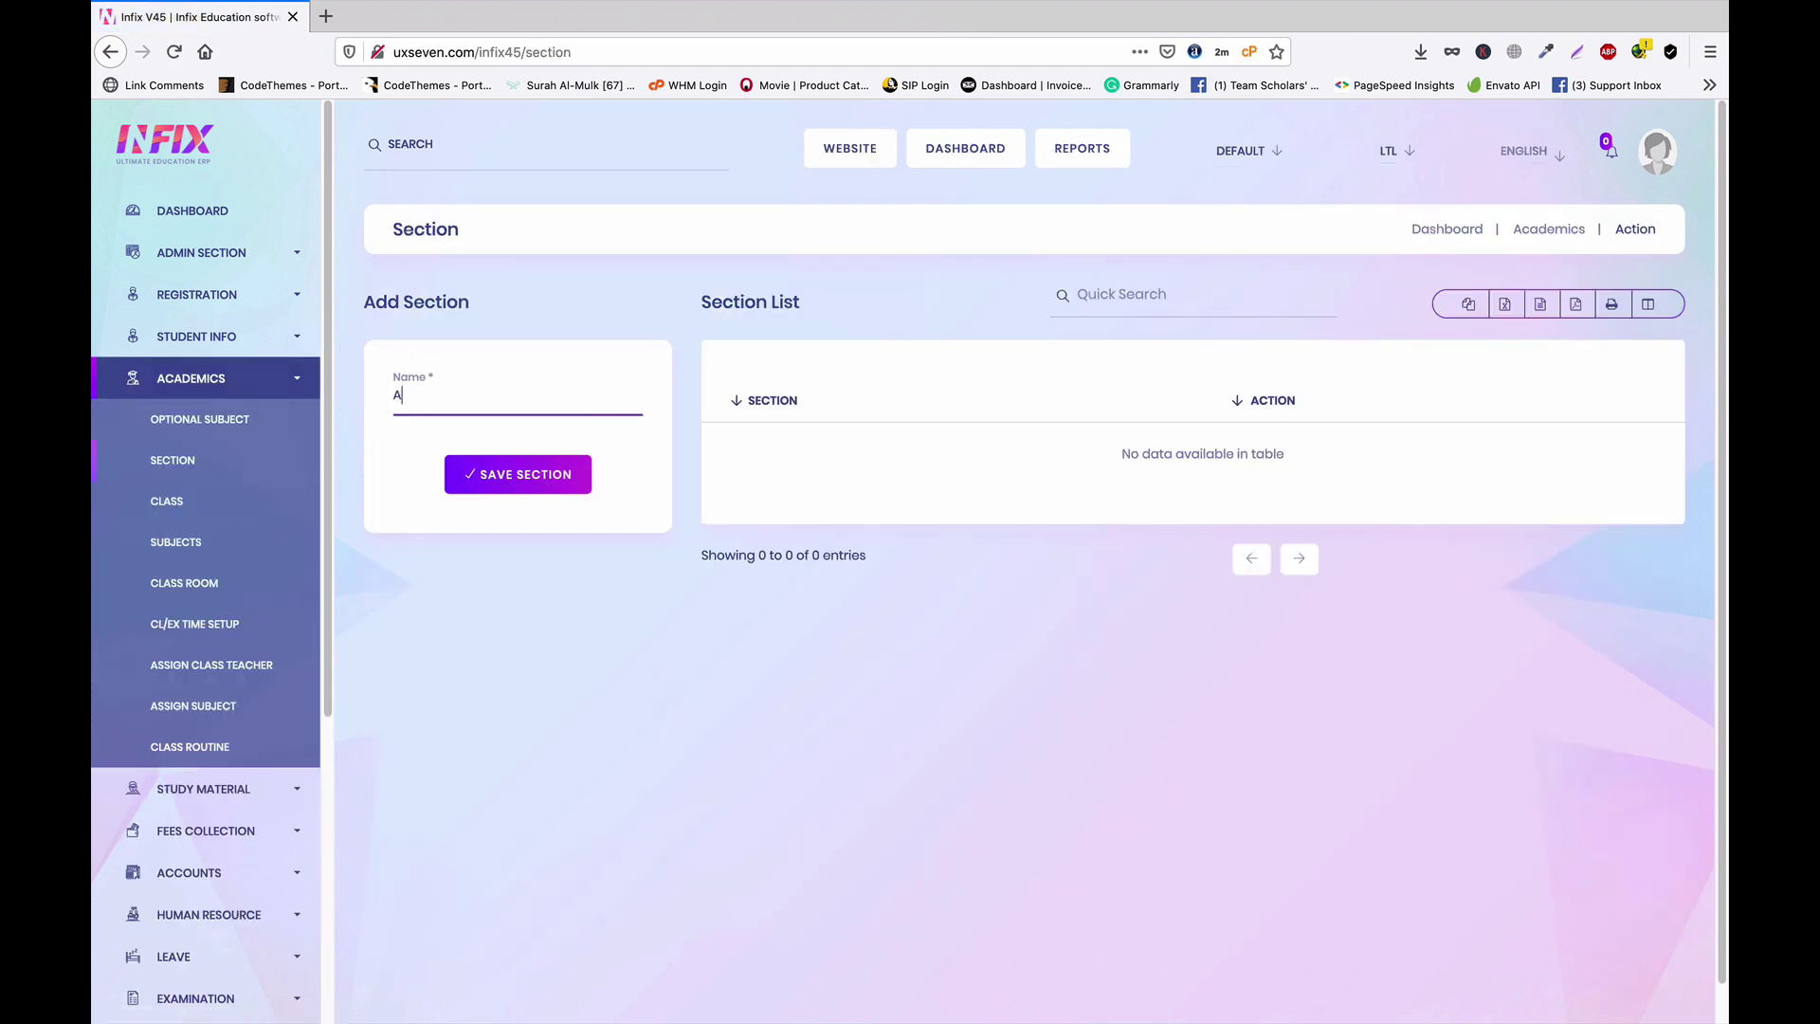
# Save section A, then add sections B and C to the section list
pyautogui.click(517, 483)
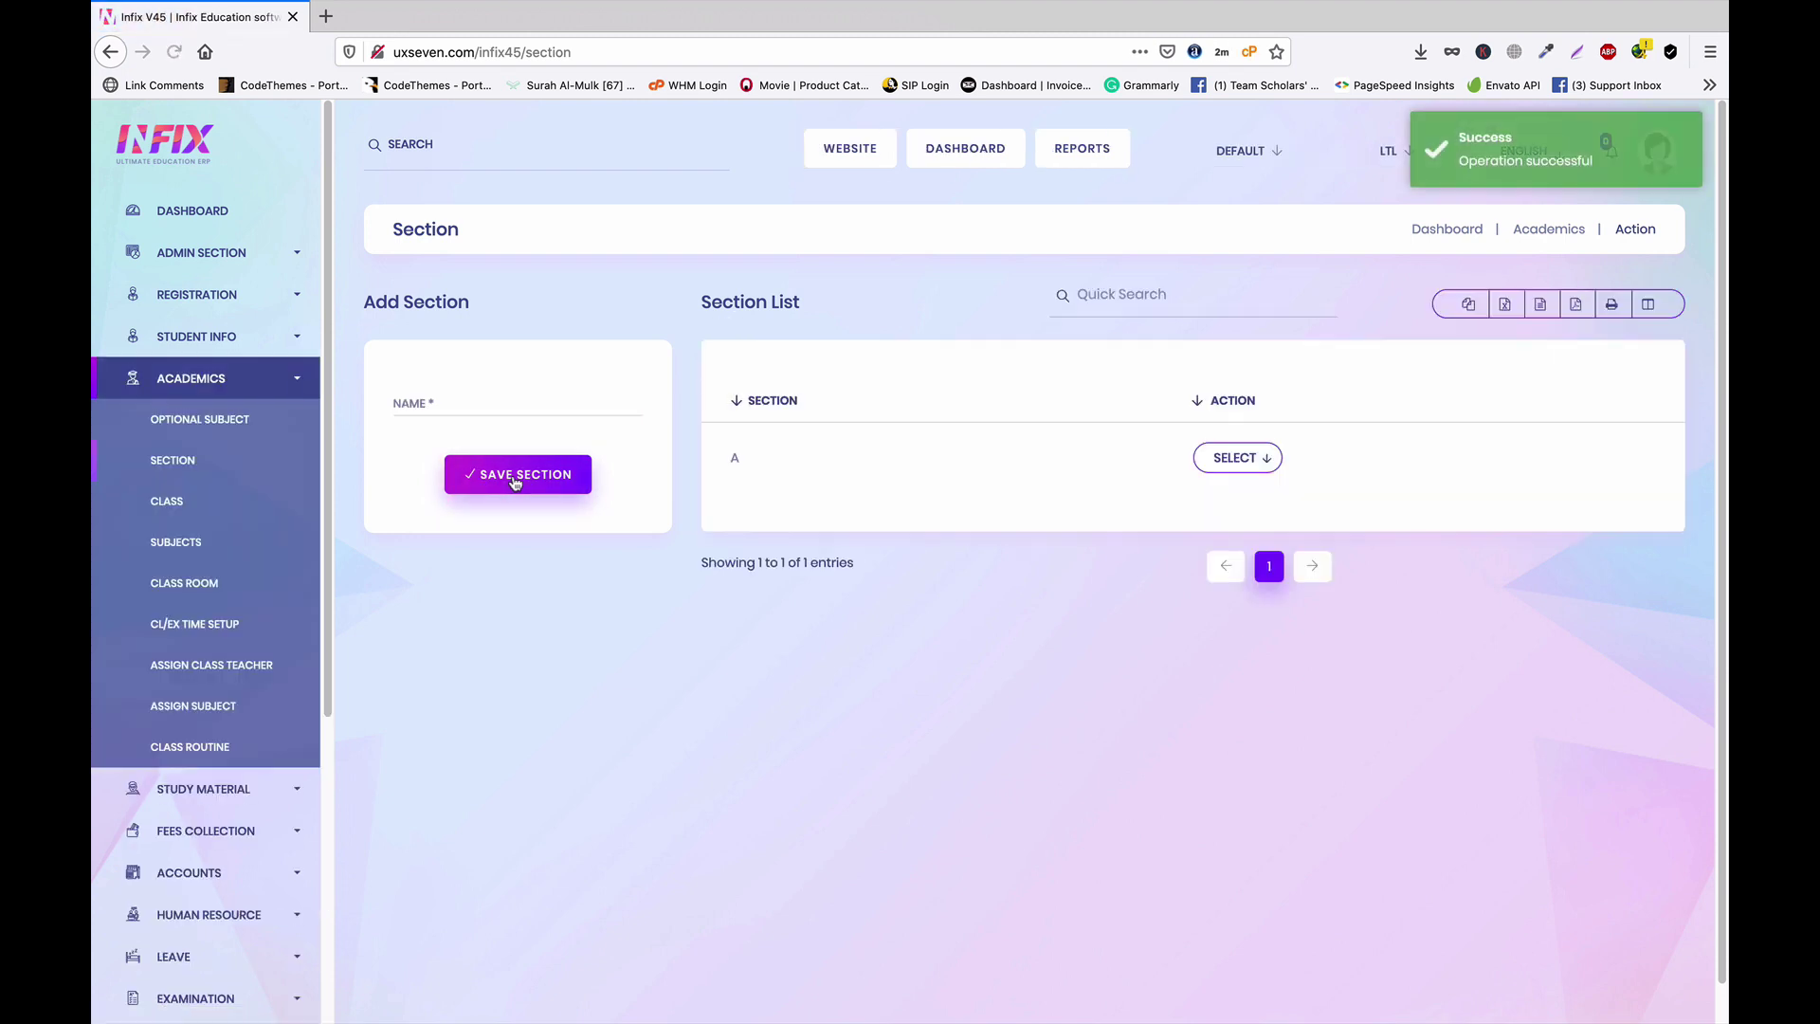
pyautogui.click(446, 407)
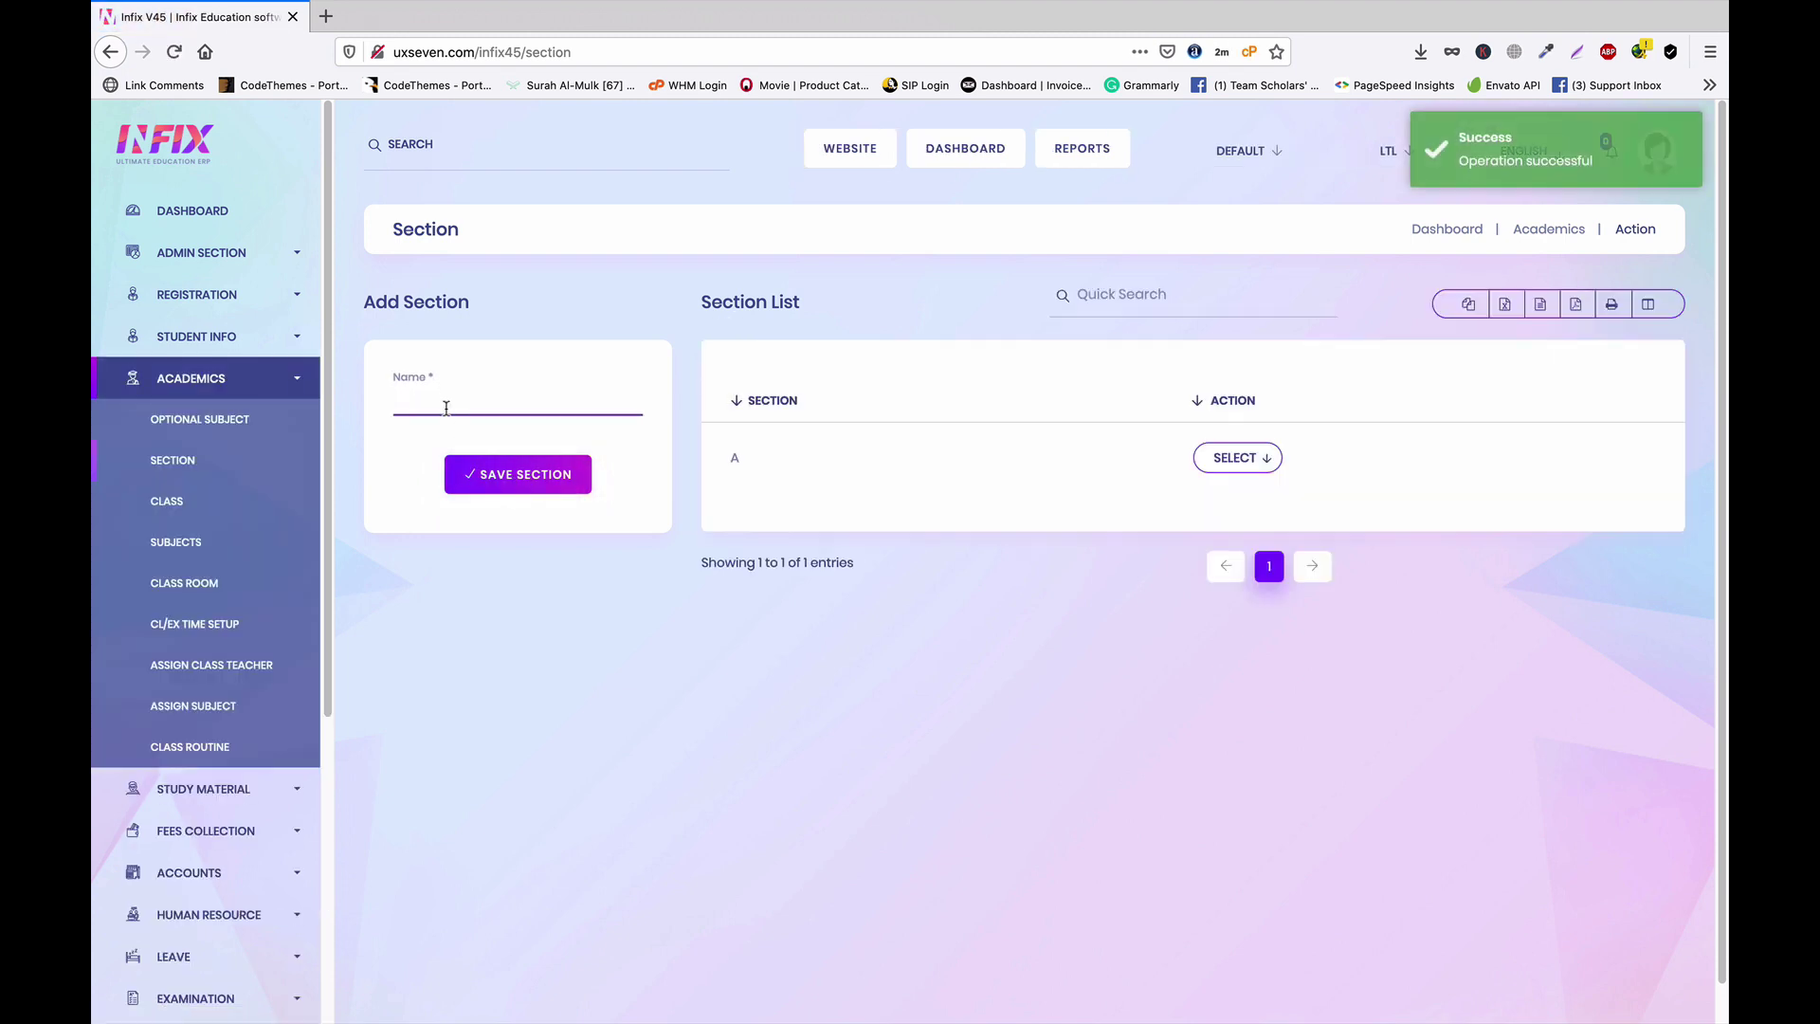
pyautogui.write('B')
pyautogui.press('Return')
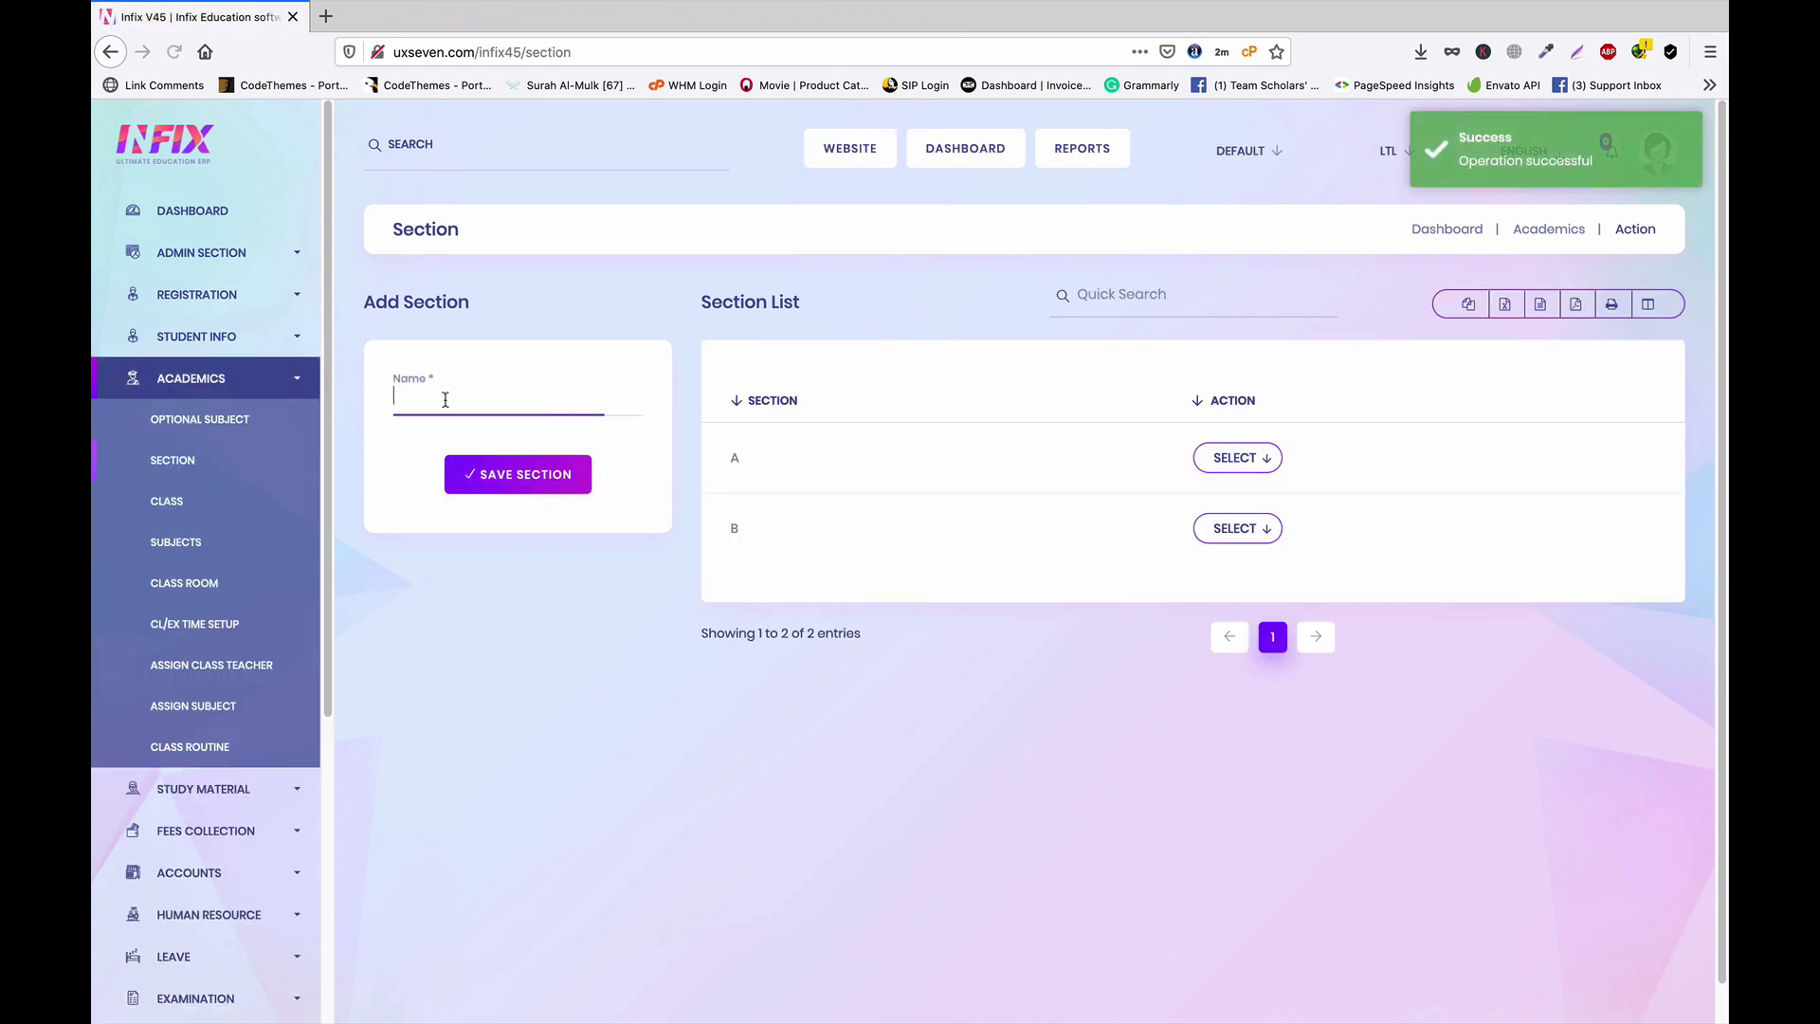
pyautogui.click(445, 399)
pyautogui.write('C')
pyautogui.click(522, 480)
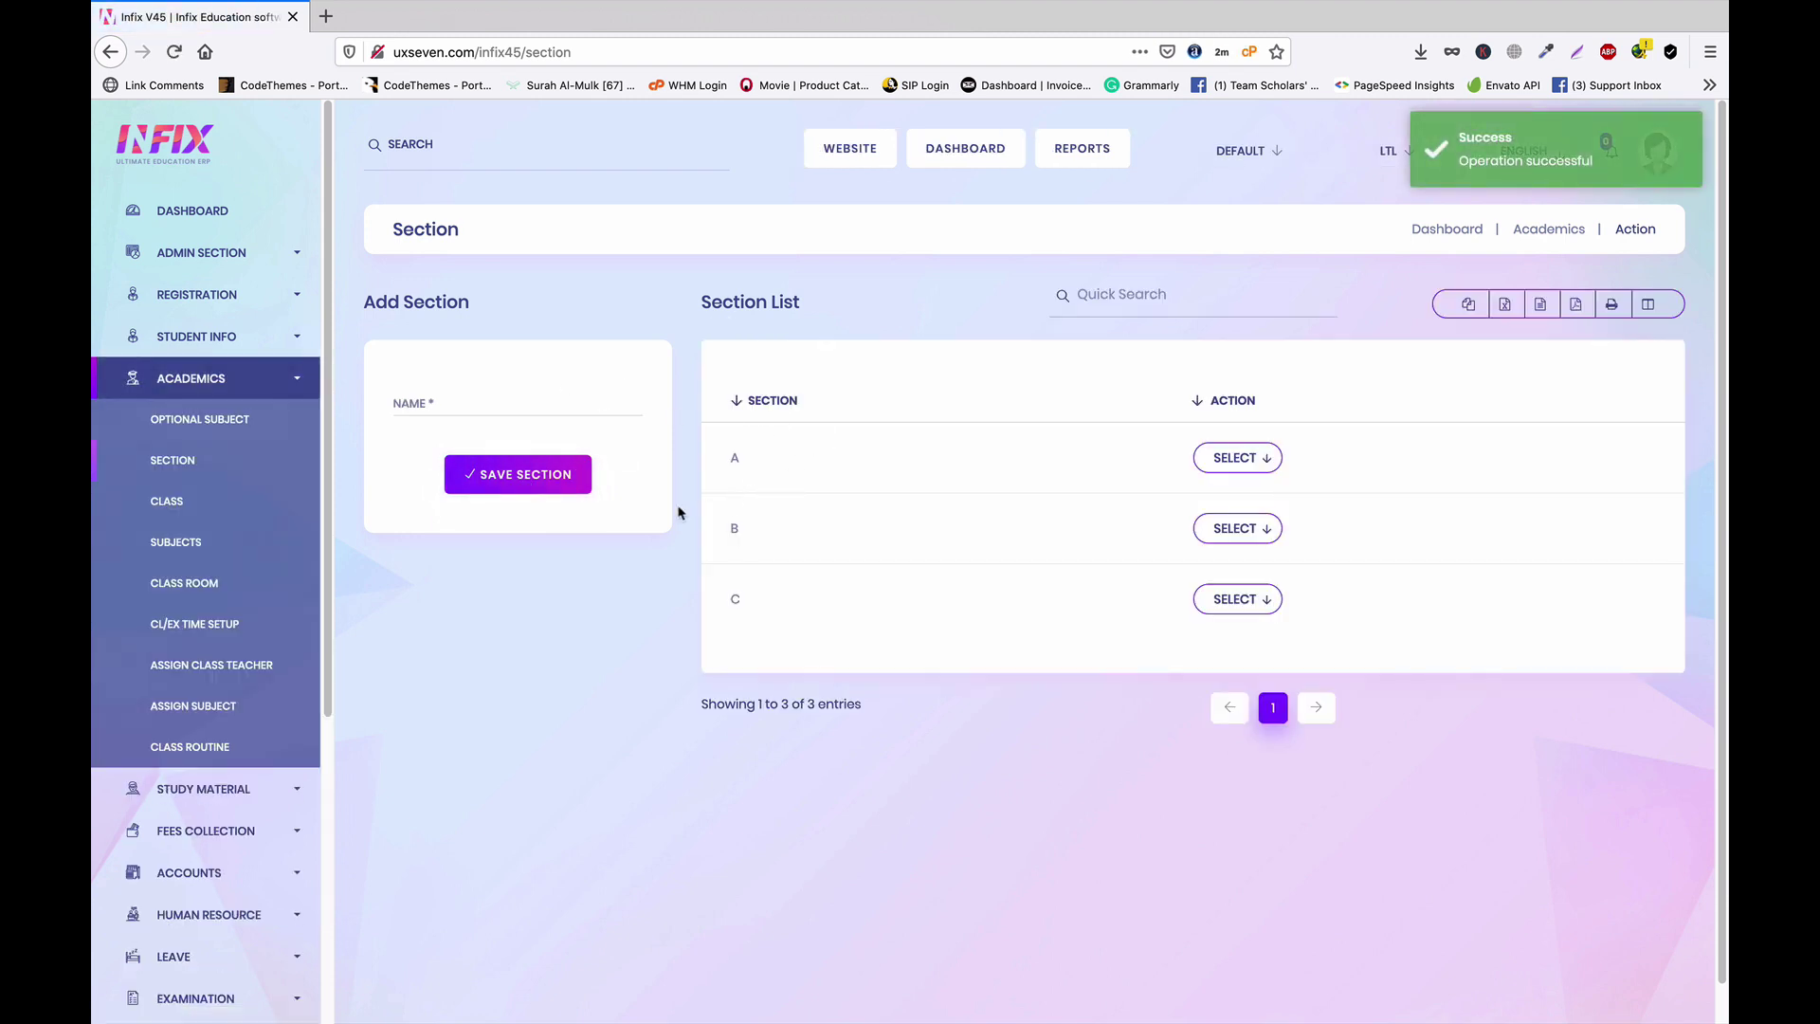
pyautogui.click(179, 508)
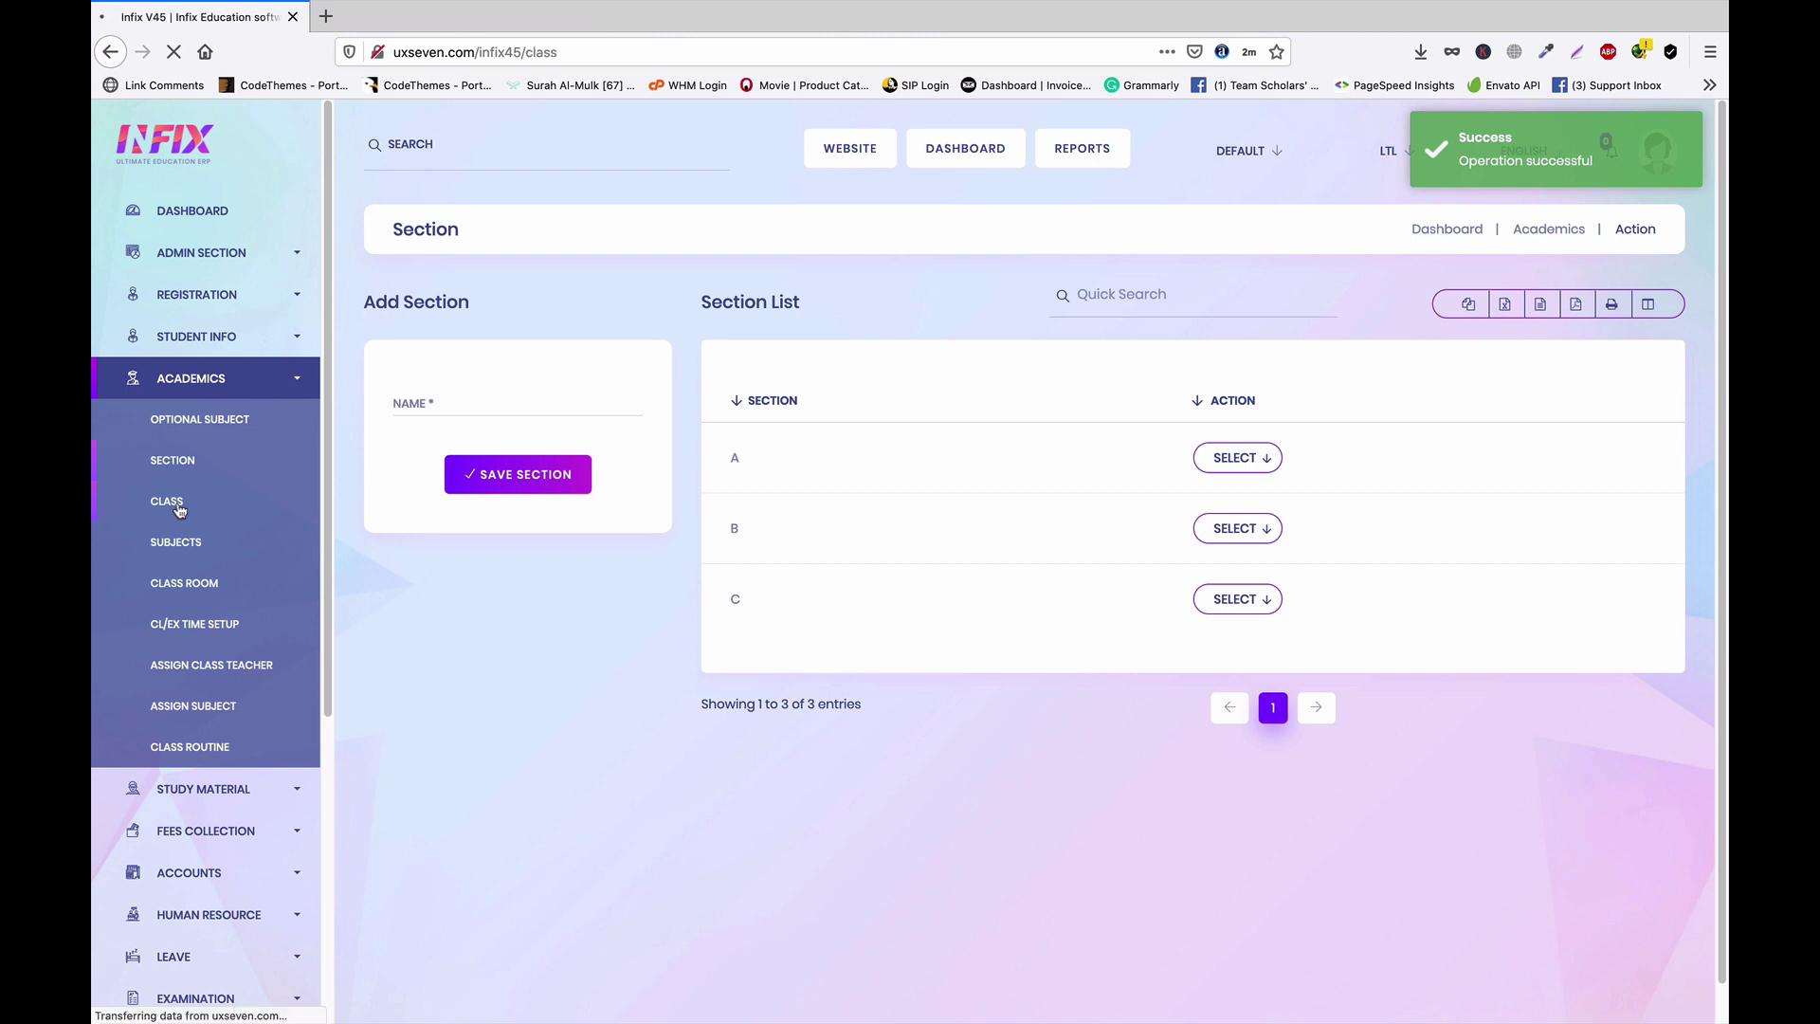
# Create class One with Sections A and B ticked, Section C excluded, and save it
pyautogui.click(457, 403)
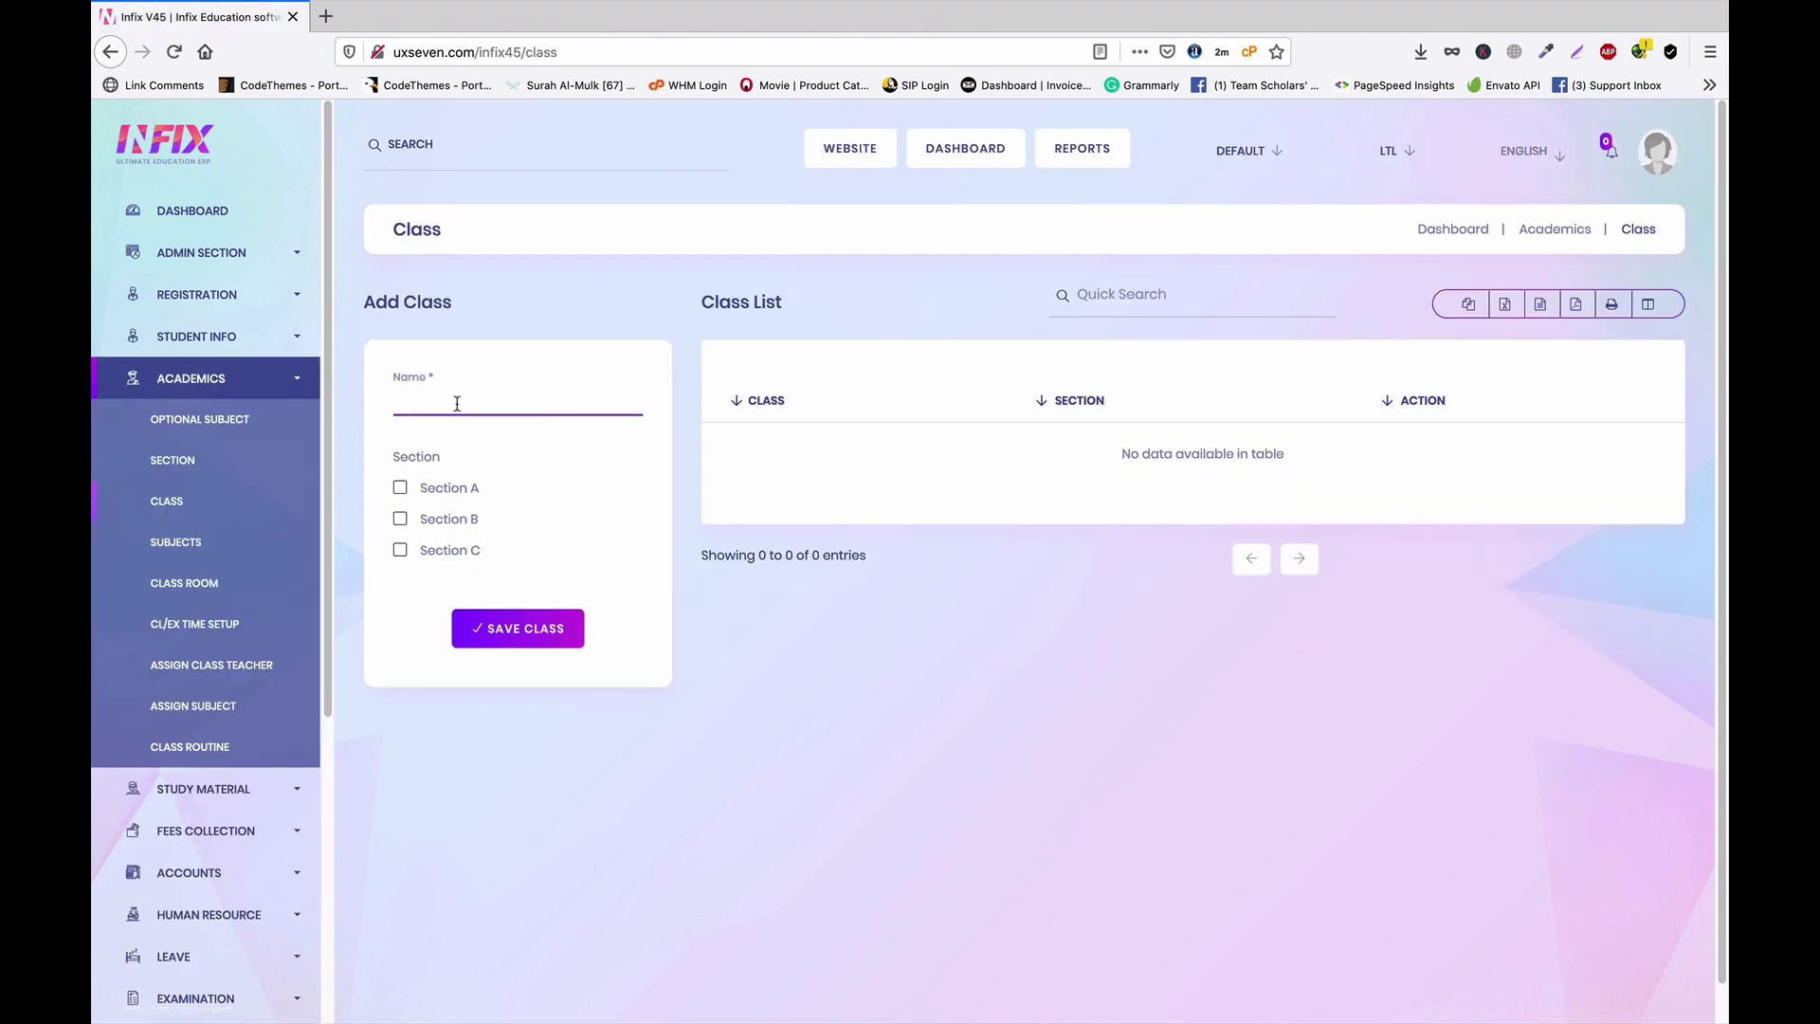
pyautogui.click(399, 488)
pyautogui.click(400, 519)
pyautogui.click(400, 551)
pyautogui.click(524, 632)
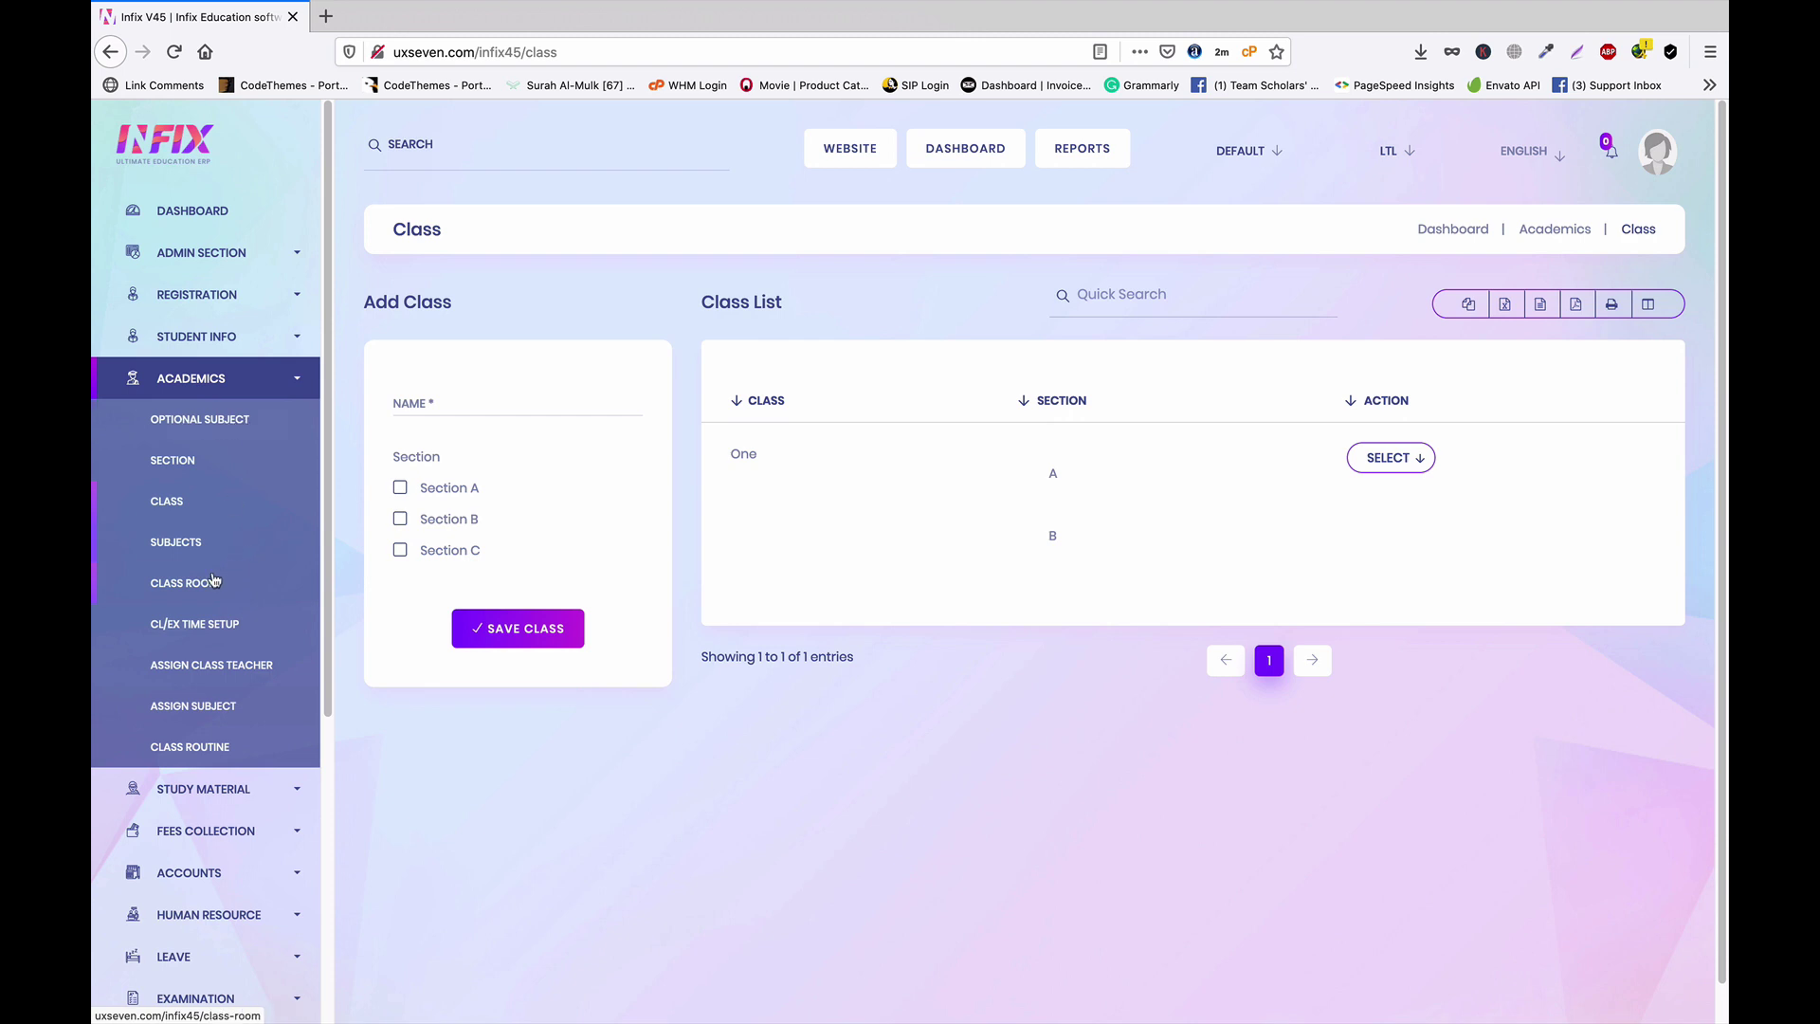
# Once class One is saved, go to the Class Room page
pyautogui.click(185, 585)
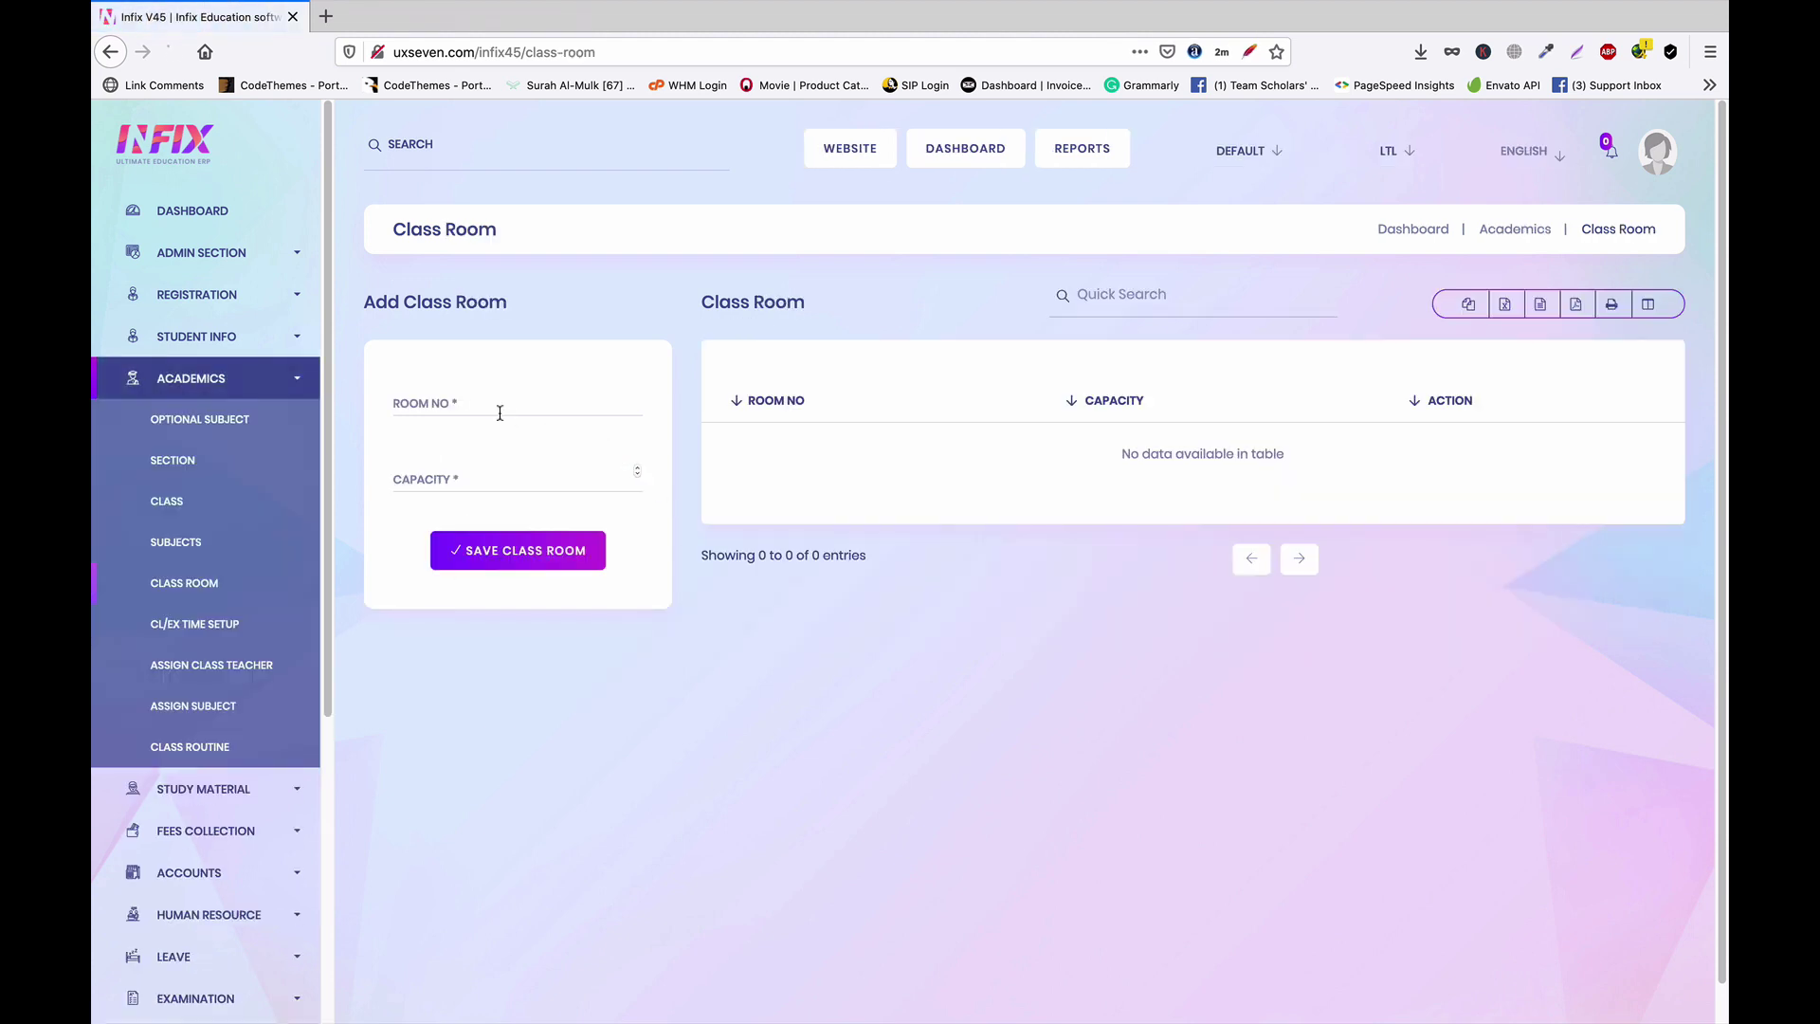
# Add class room Room101 with a capacity of 20 and save it
pyautogui.click(505, 409)
pyautogui.write('Room101')
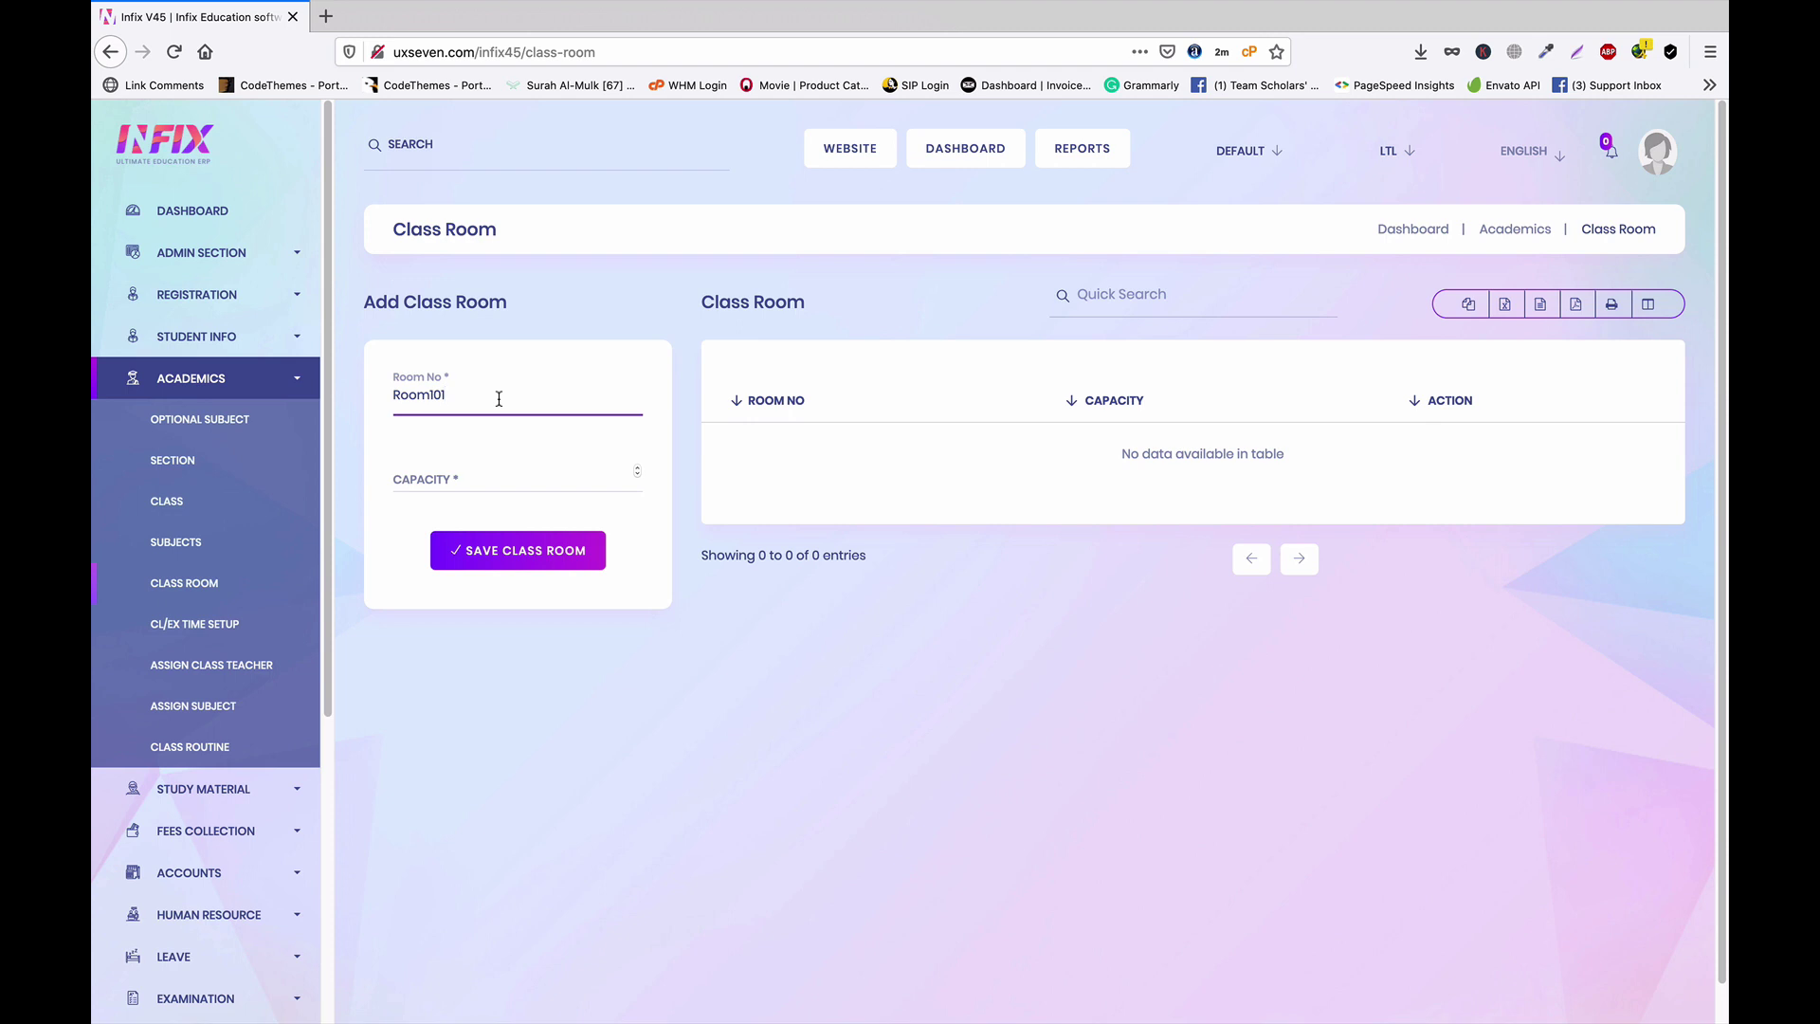
pyautogui.click(469, 486)
pyautogui.write('20')
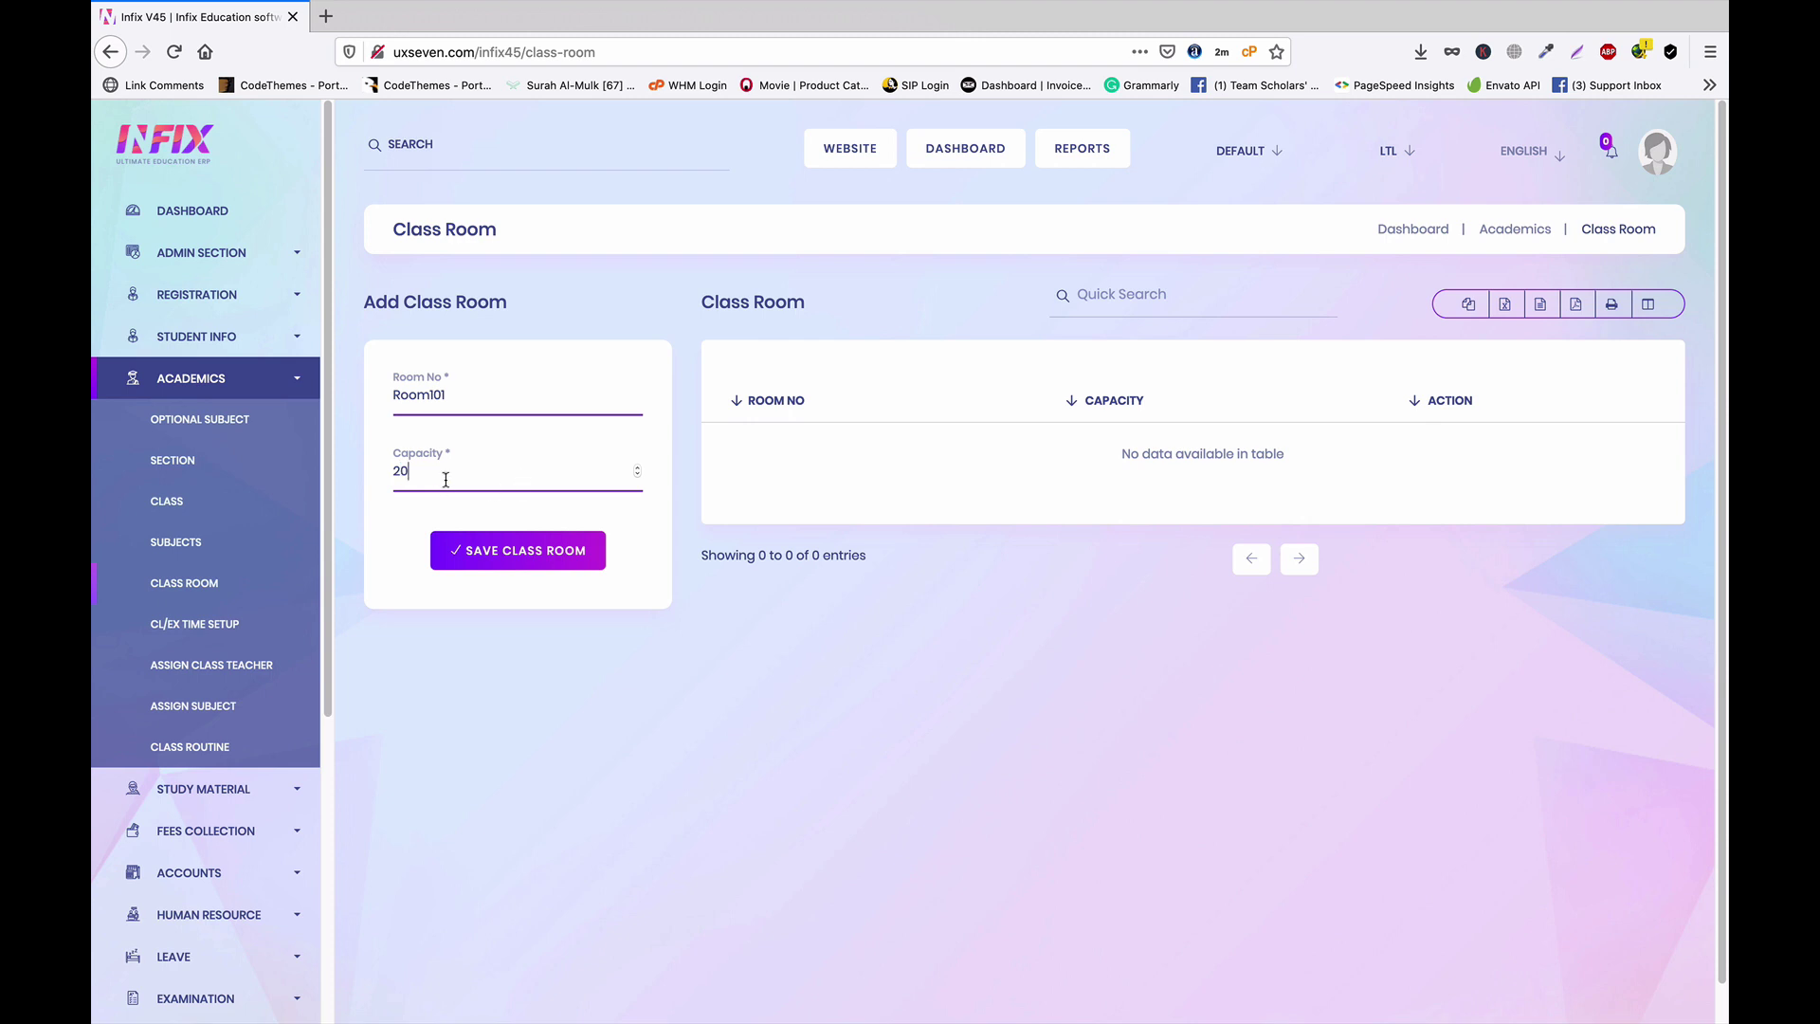
pyautogui.click(533, 561)
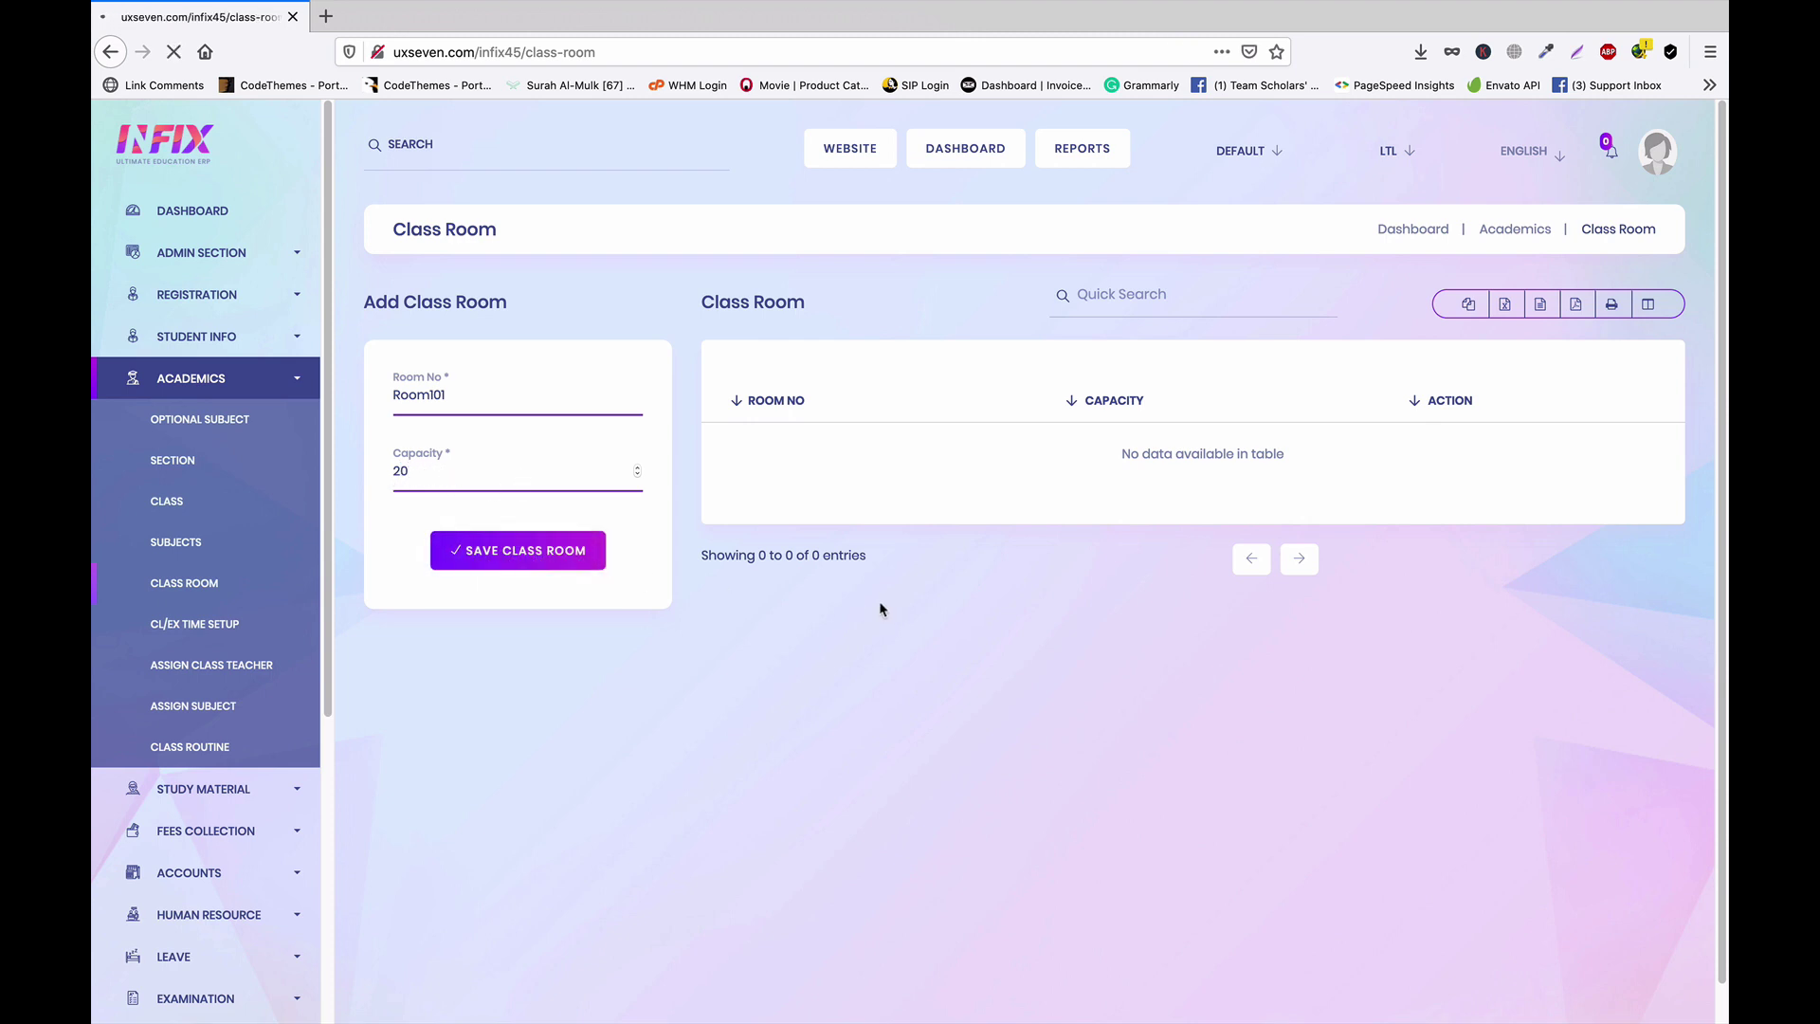
pyautogui.click(180, 543)
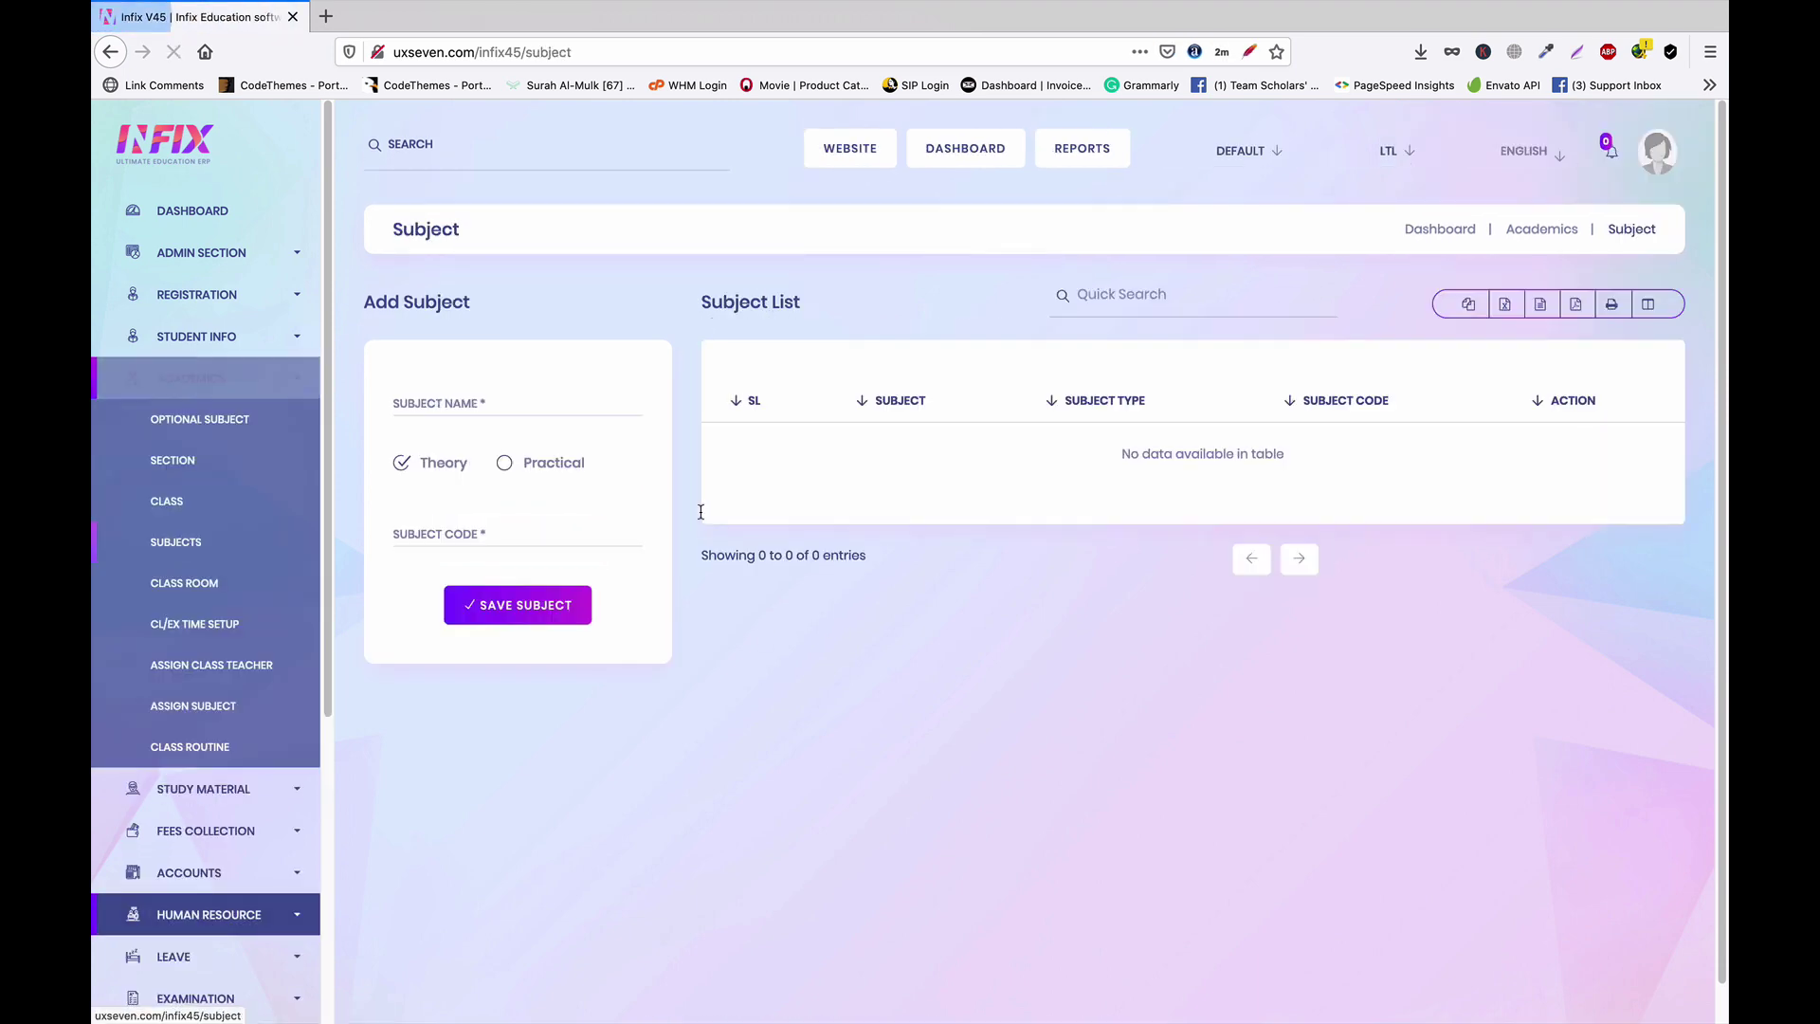
# Add the subject English with code 01
pyautogui.click(522, 407)
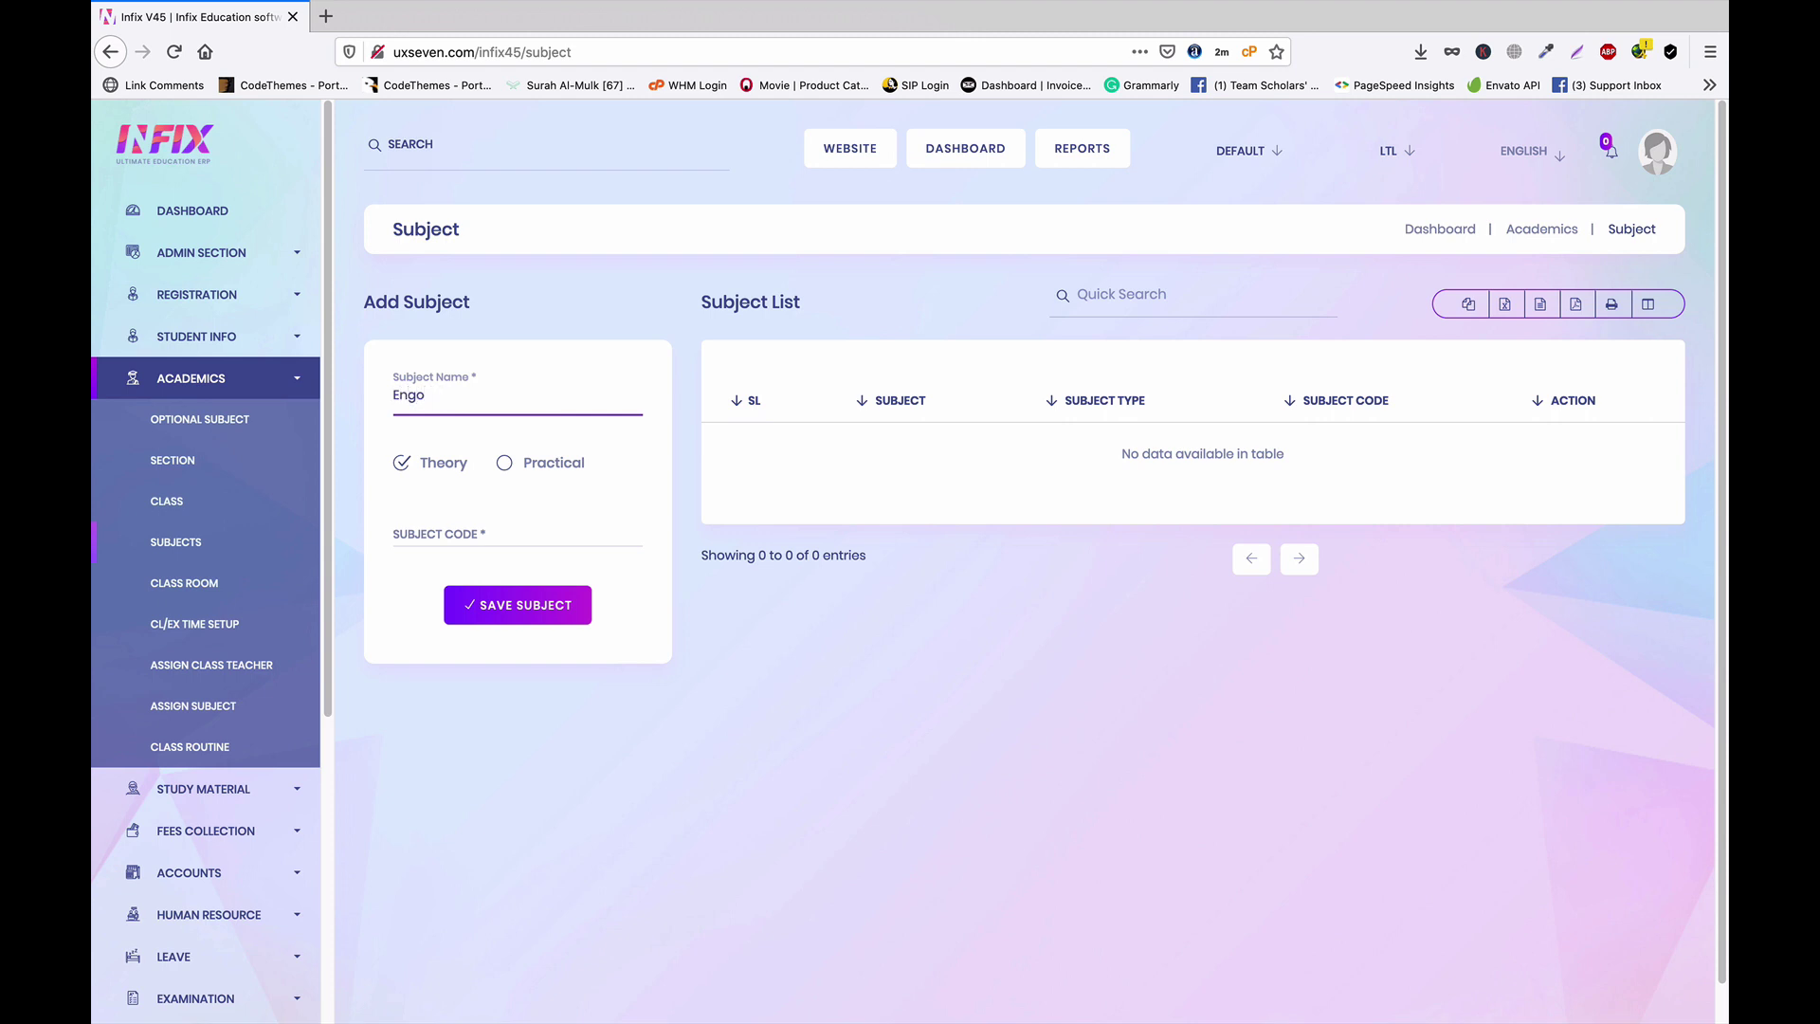
pyautogui.write('English')
pyautogui.scroll(-1, 528, 487)
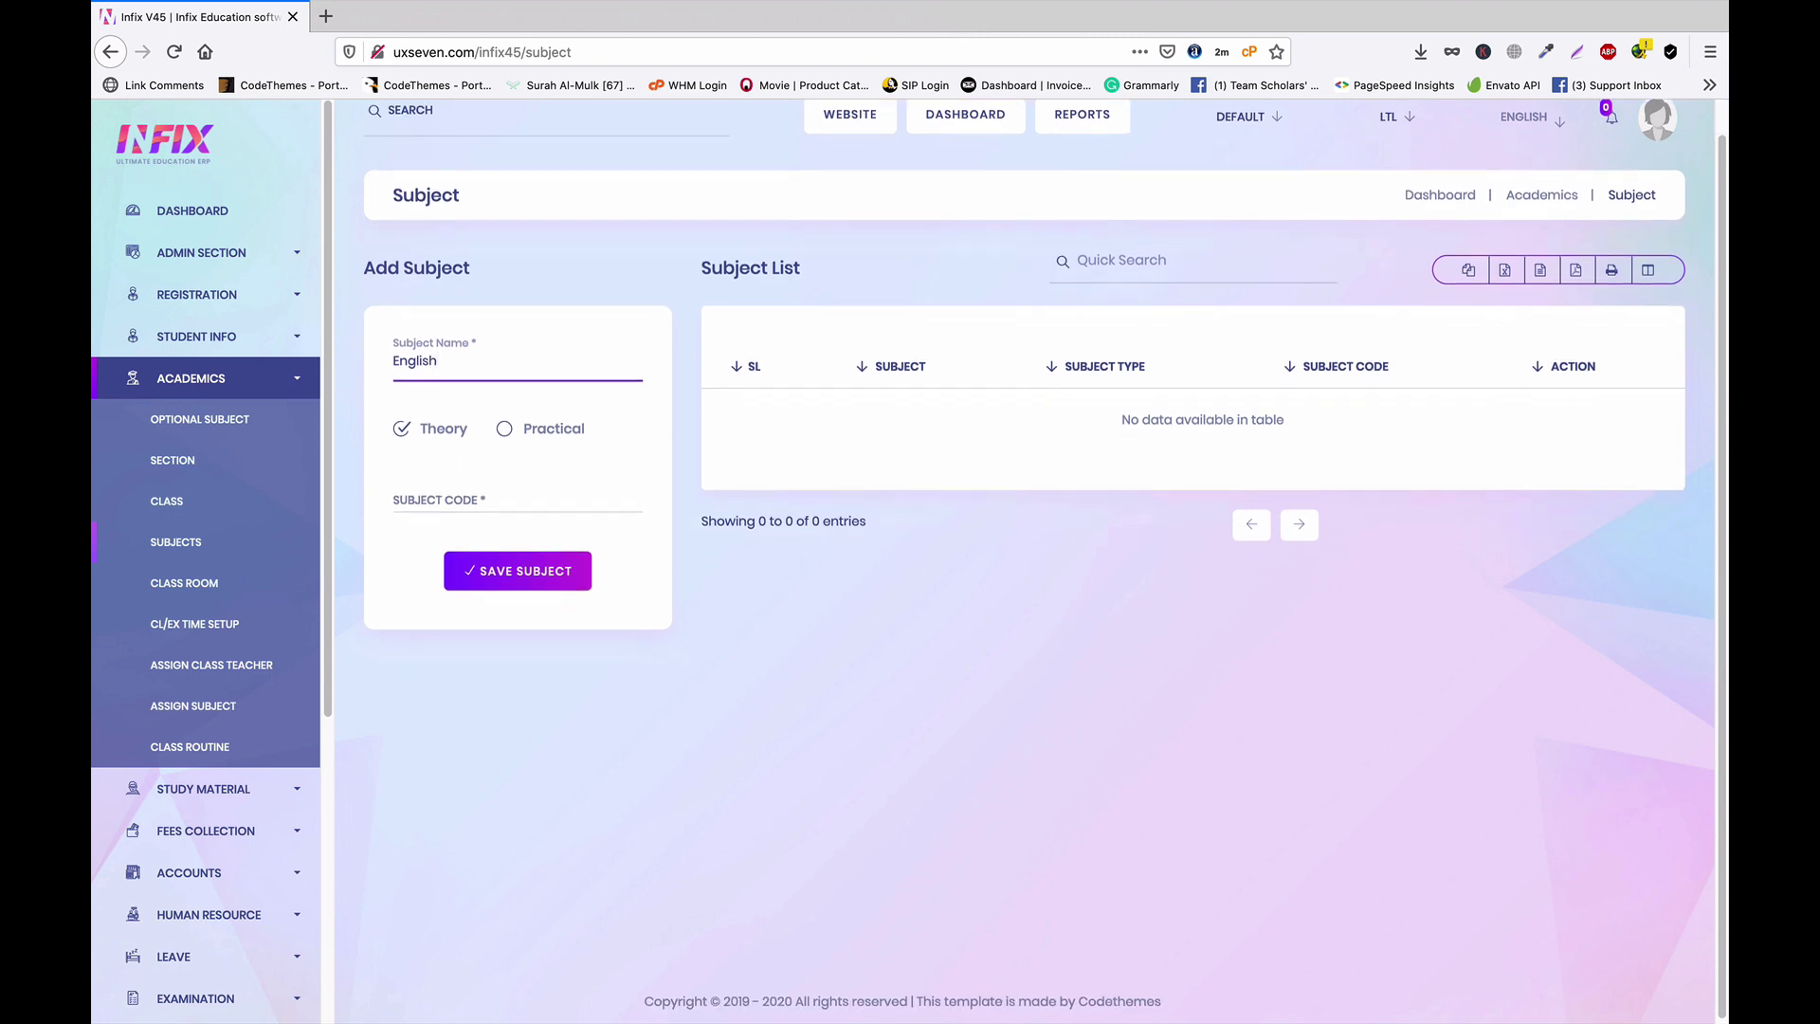
pyautogui.click(495, 500)
pyautogui.write('01')
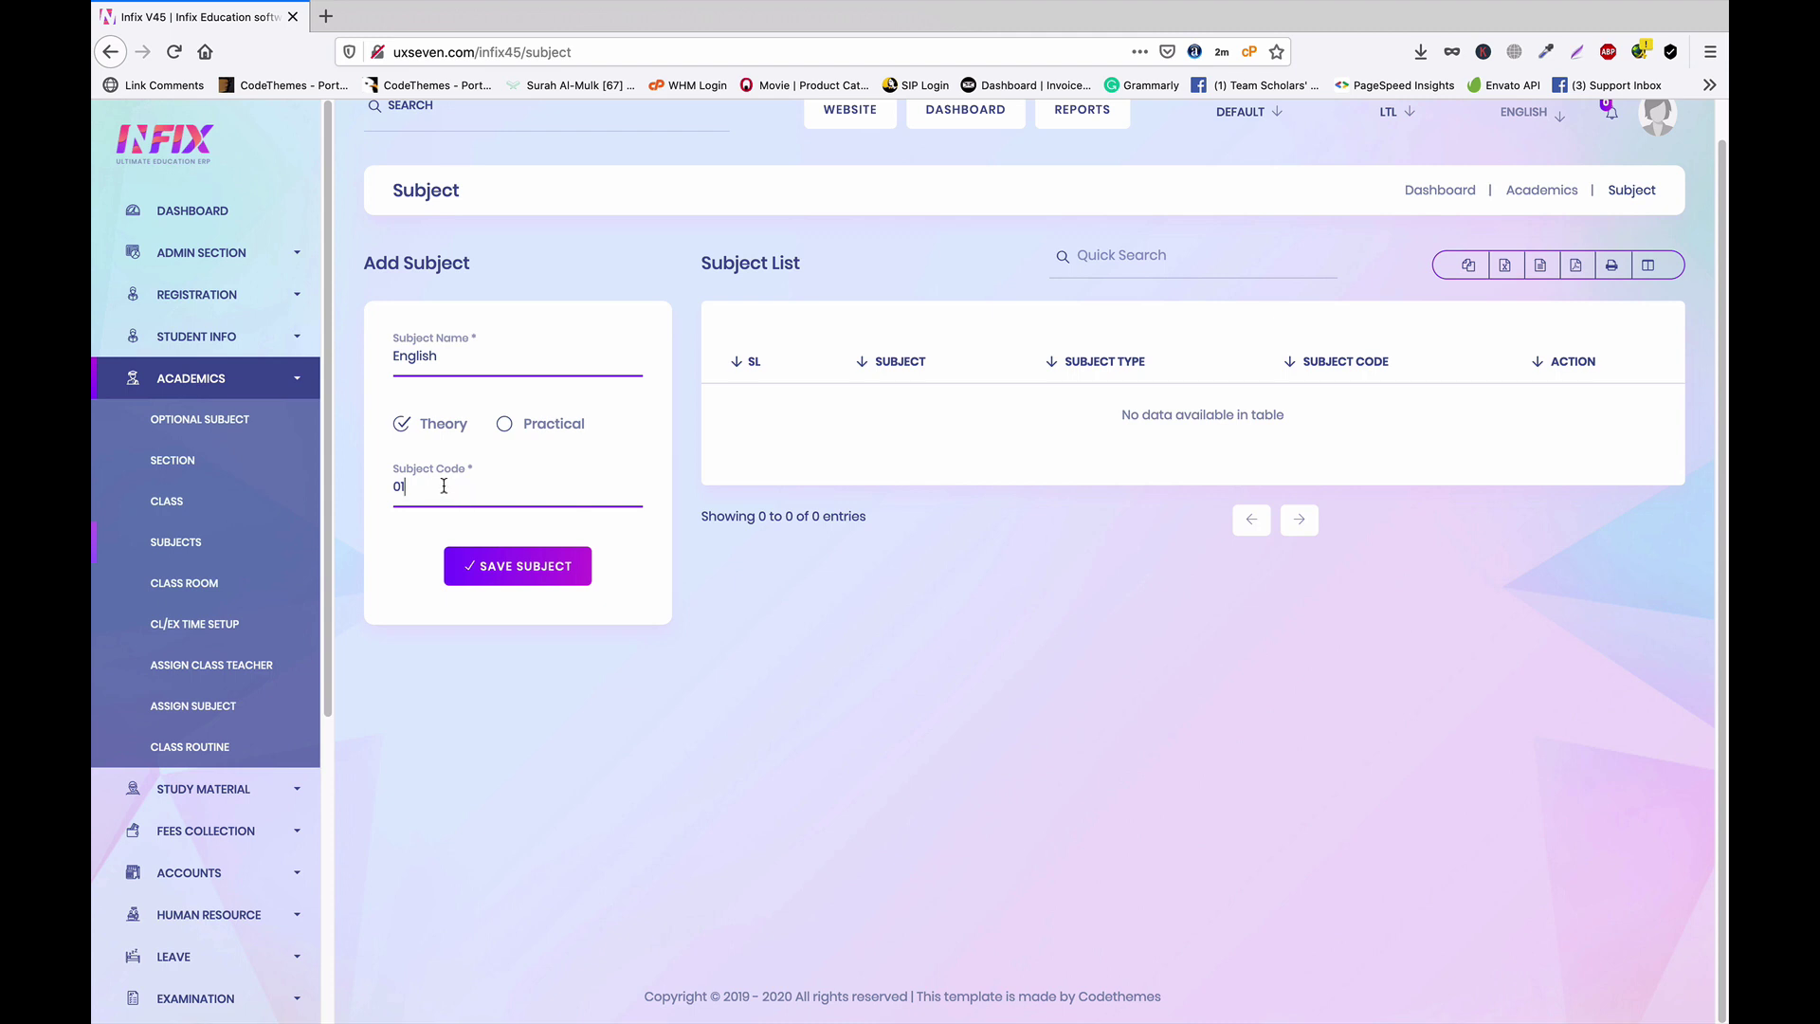
pyautogui.click(519, 566)
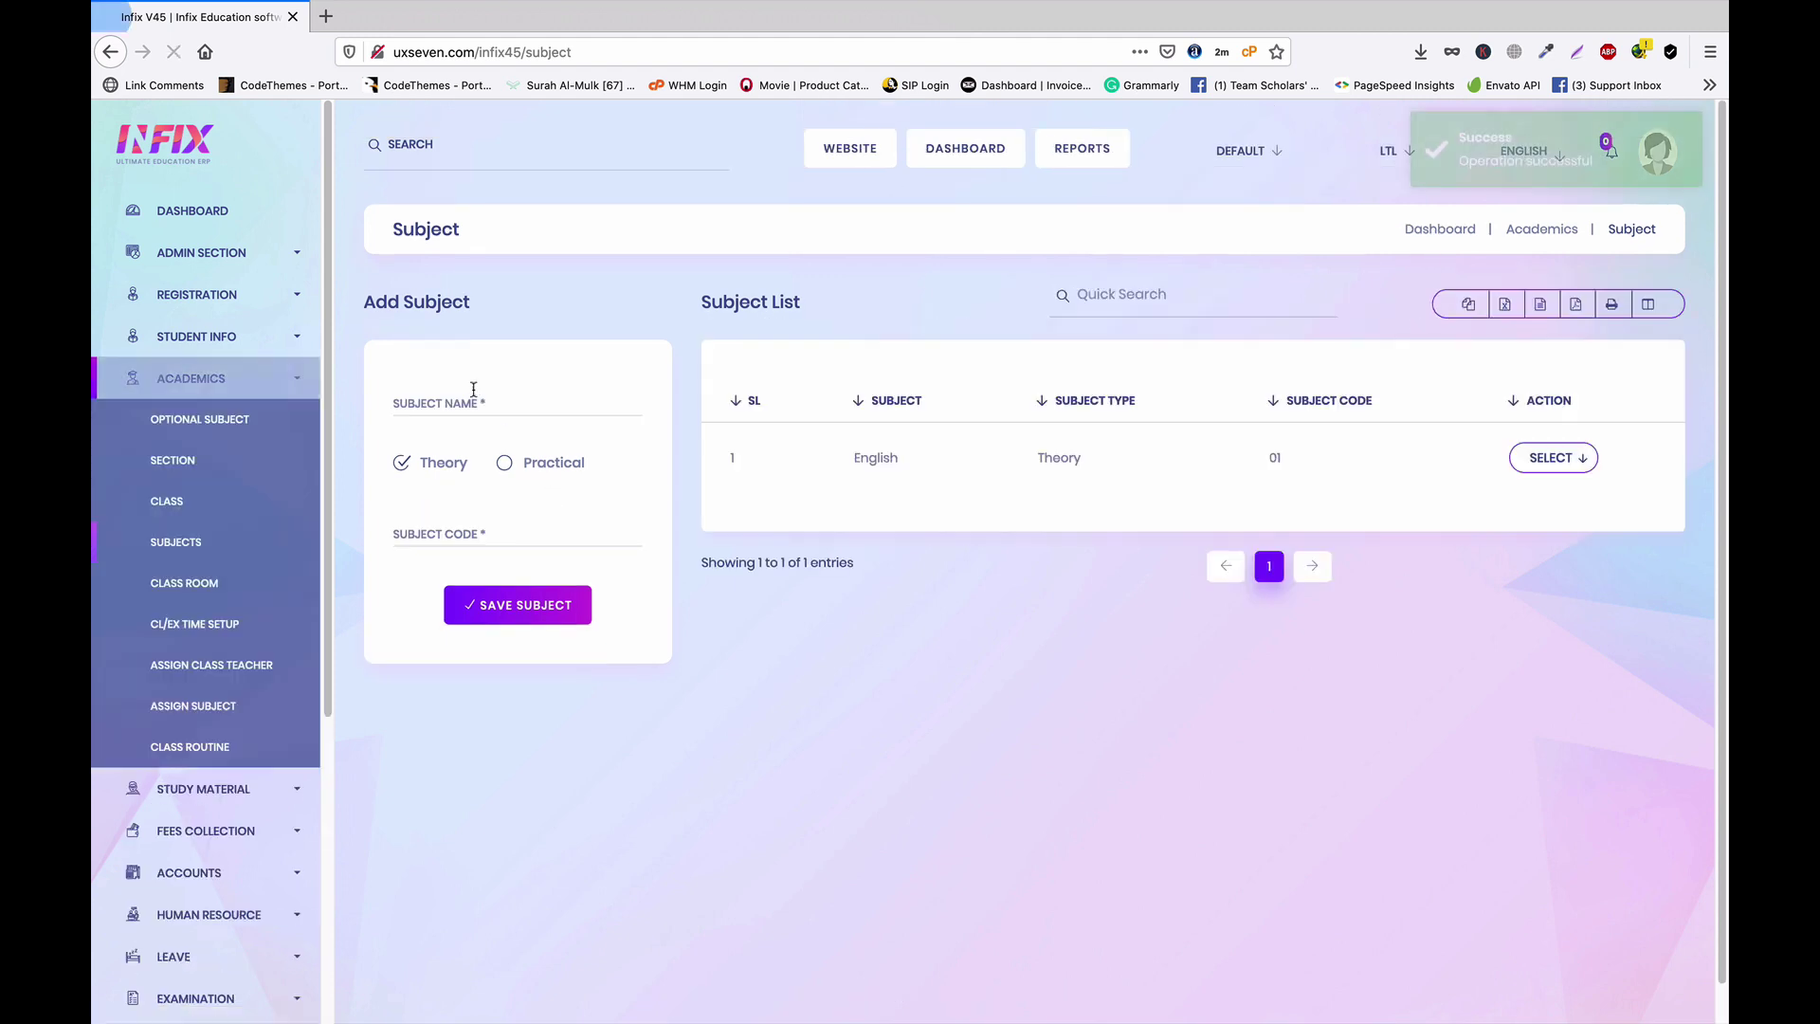
# Add the subject Math with code 02
pyautogui.click(488, 403)
pyautogui.write('Math')
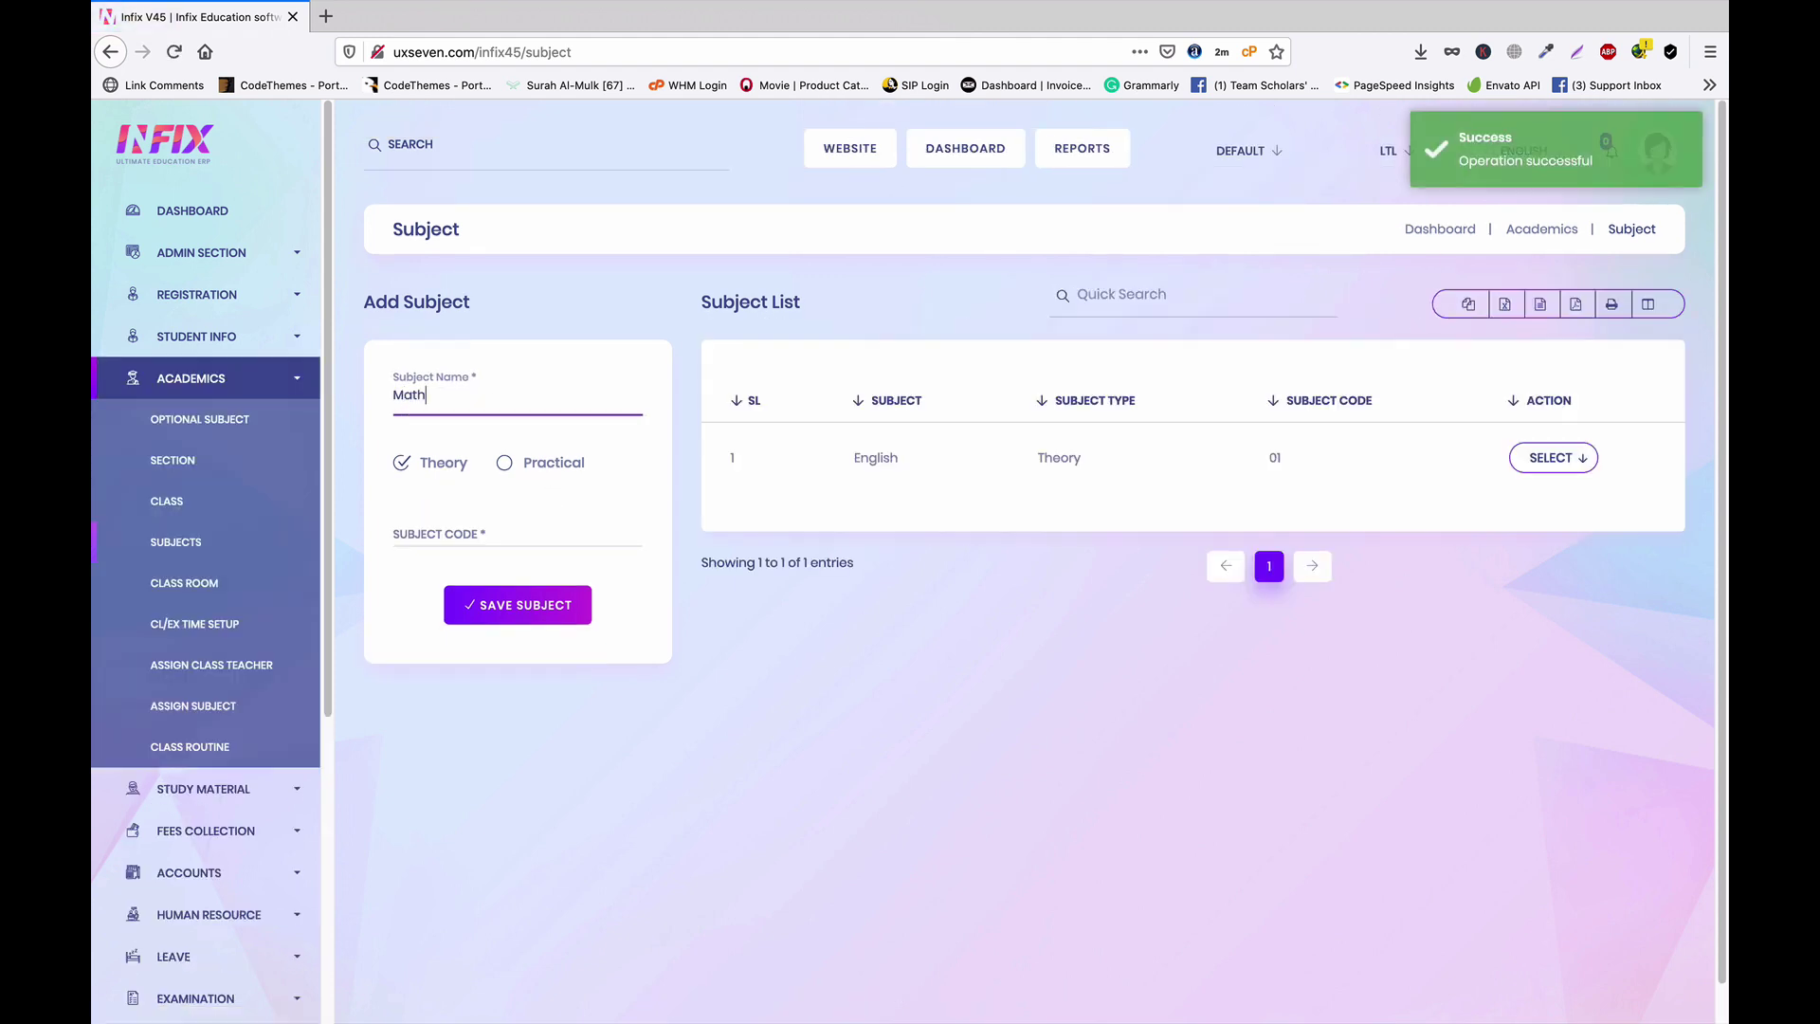
pyautogui.click(467, 538)
pyautogui.write('02')
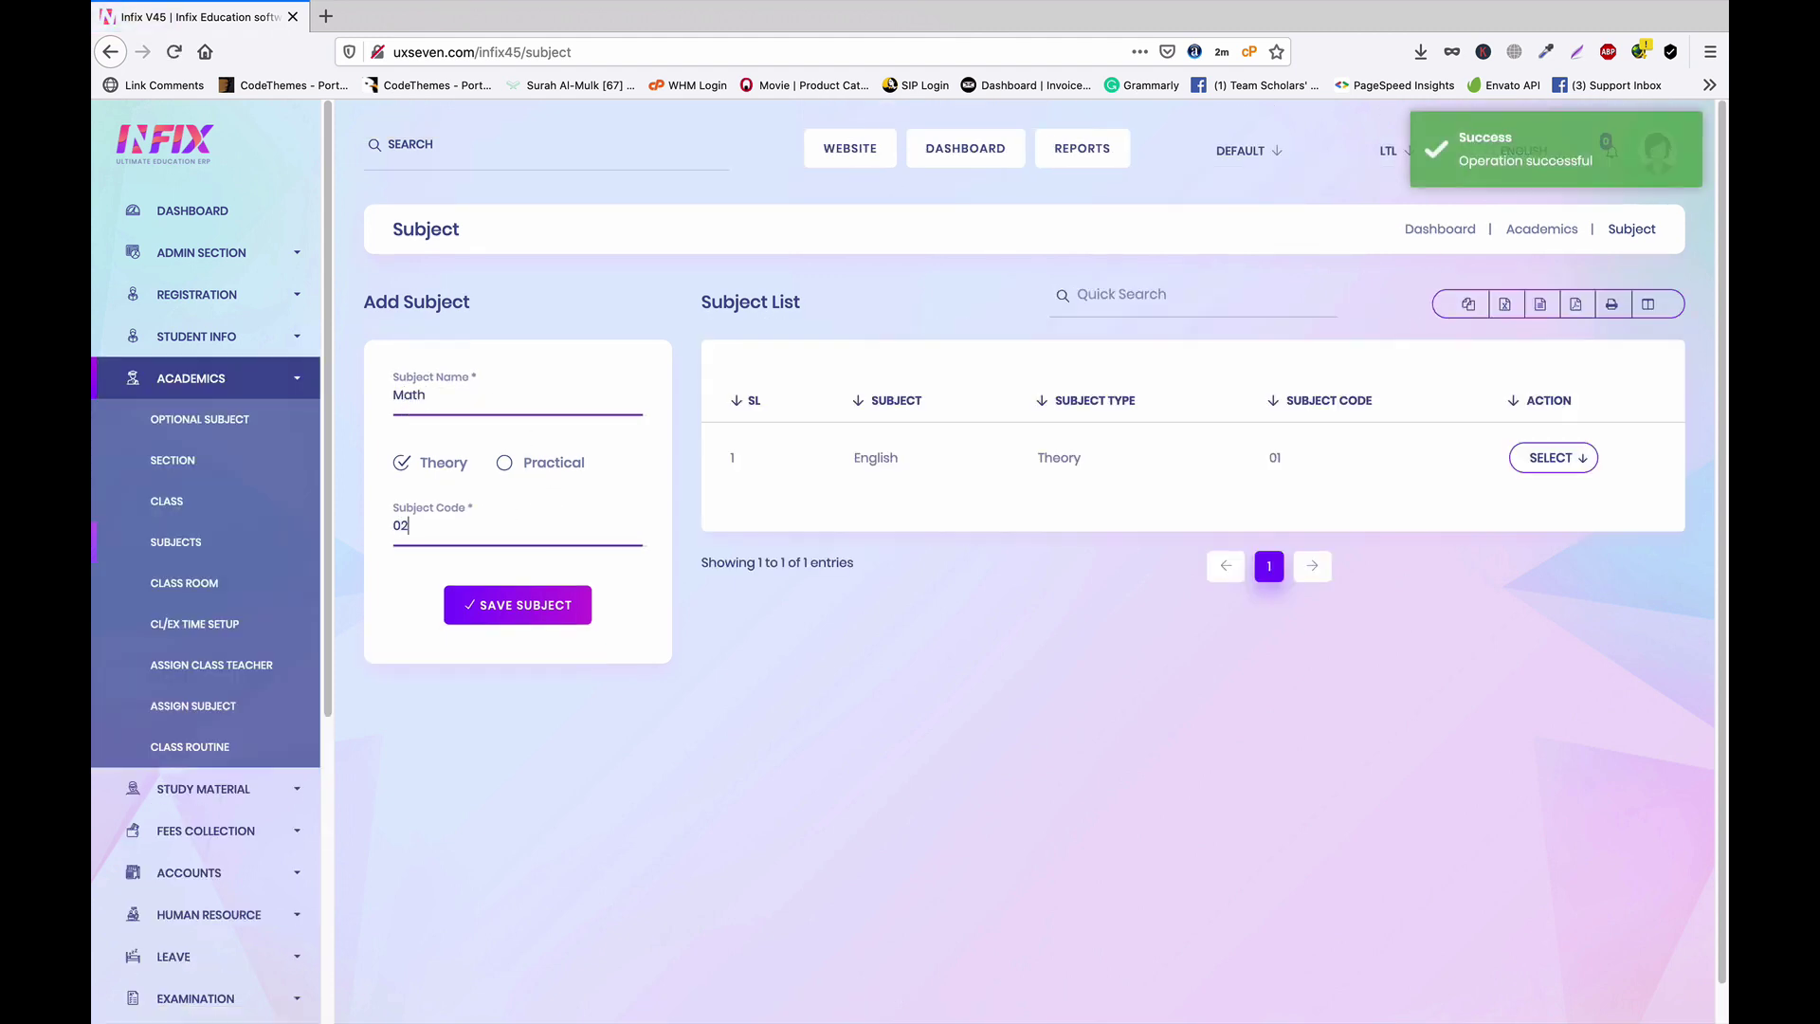
pyautogui.click(541, 606)
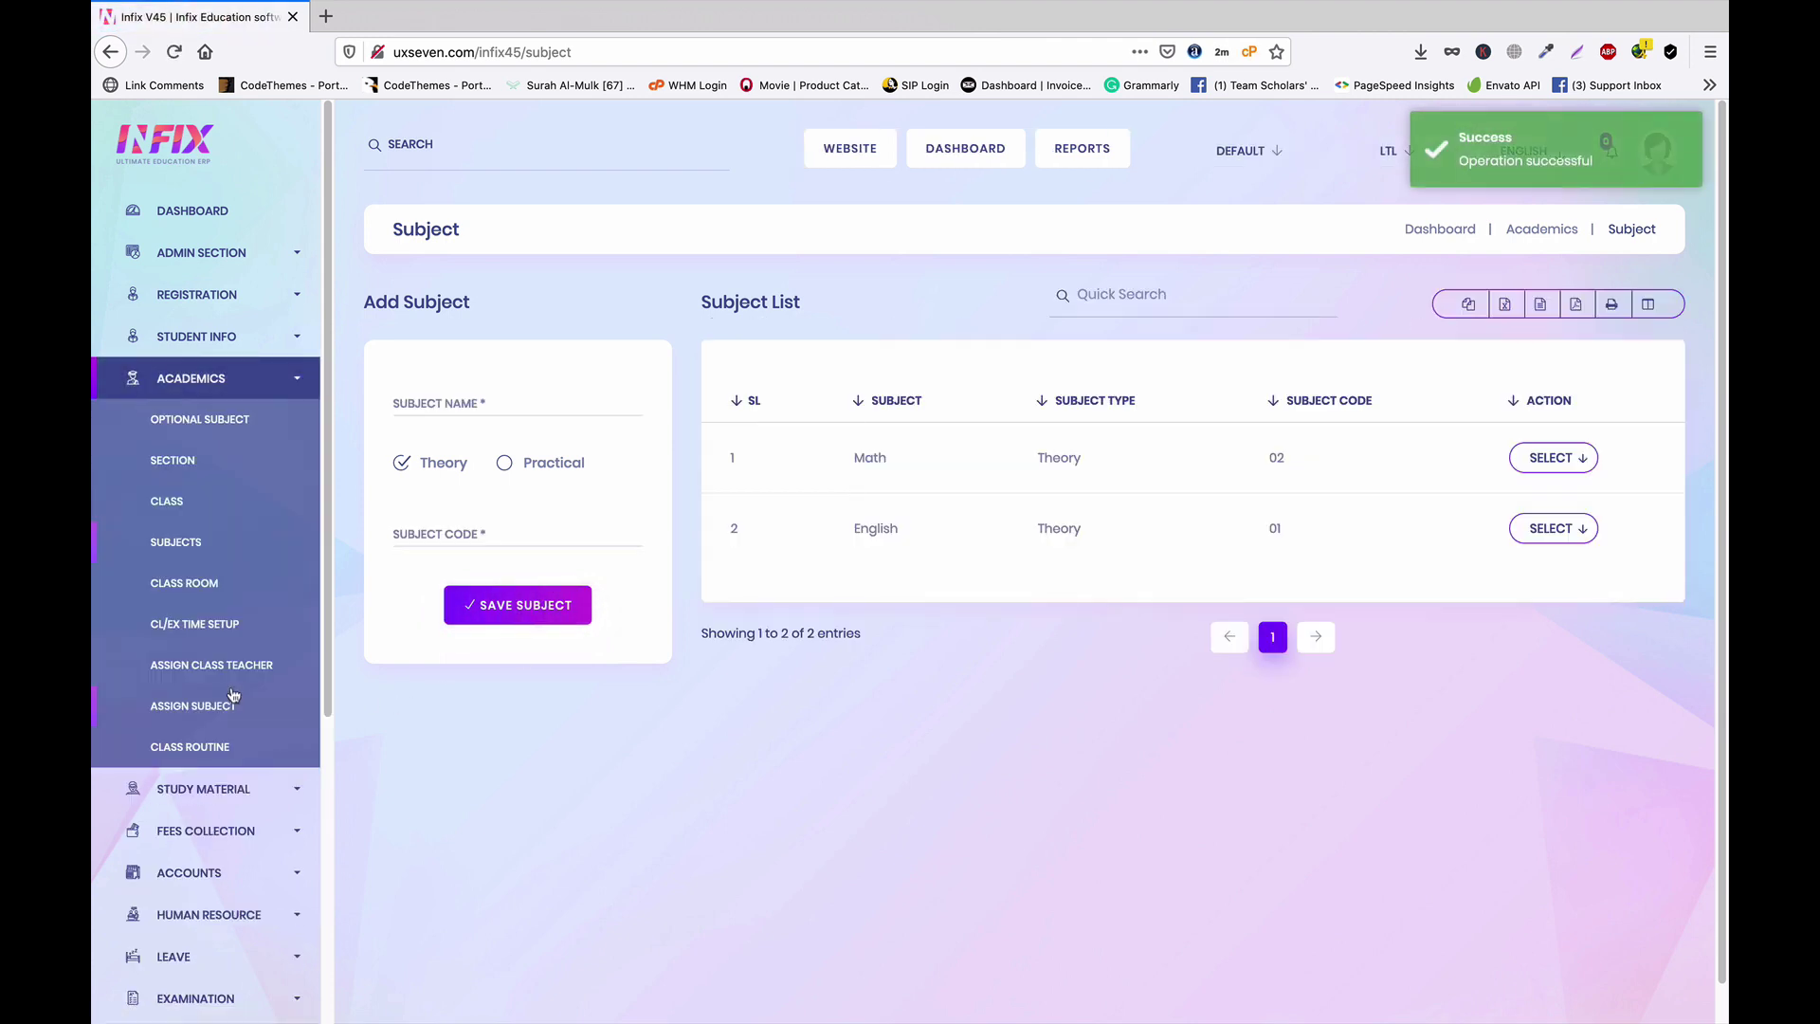
pyautogui.scroll(-5, 231, 692)
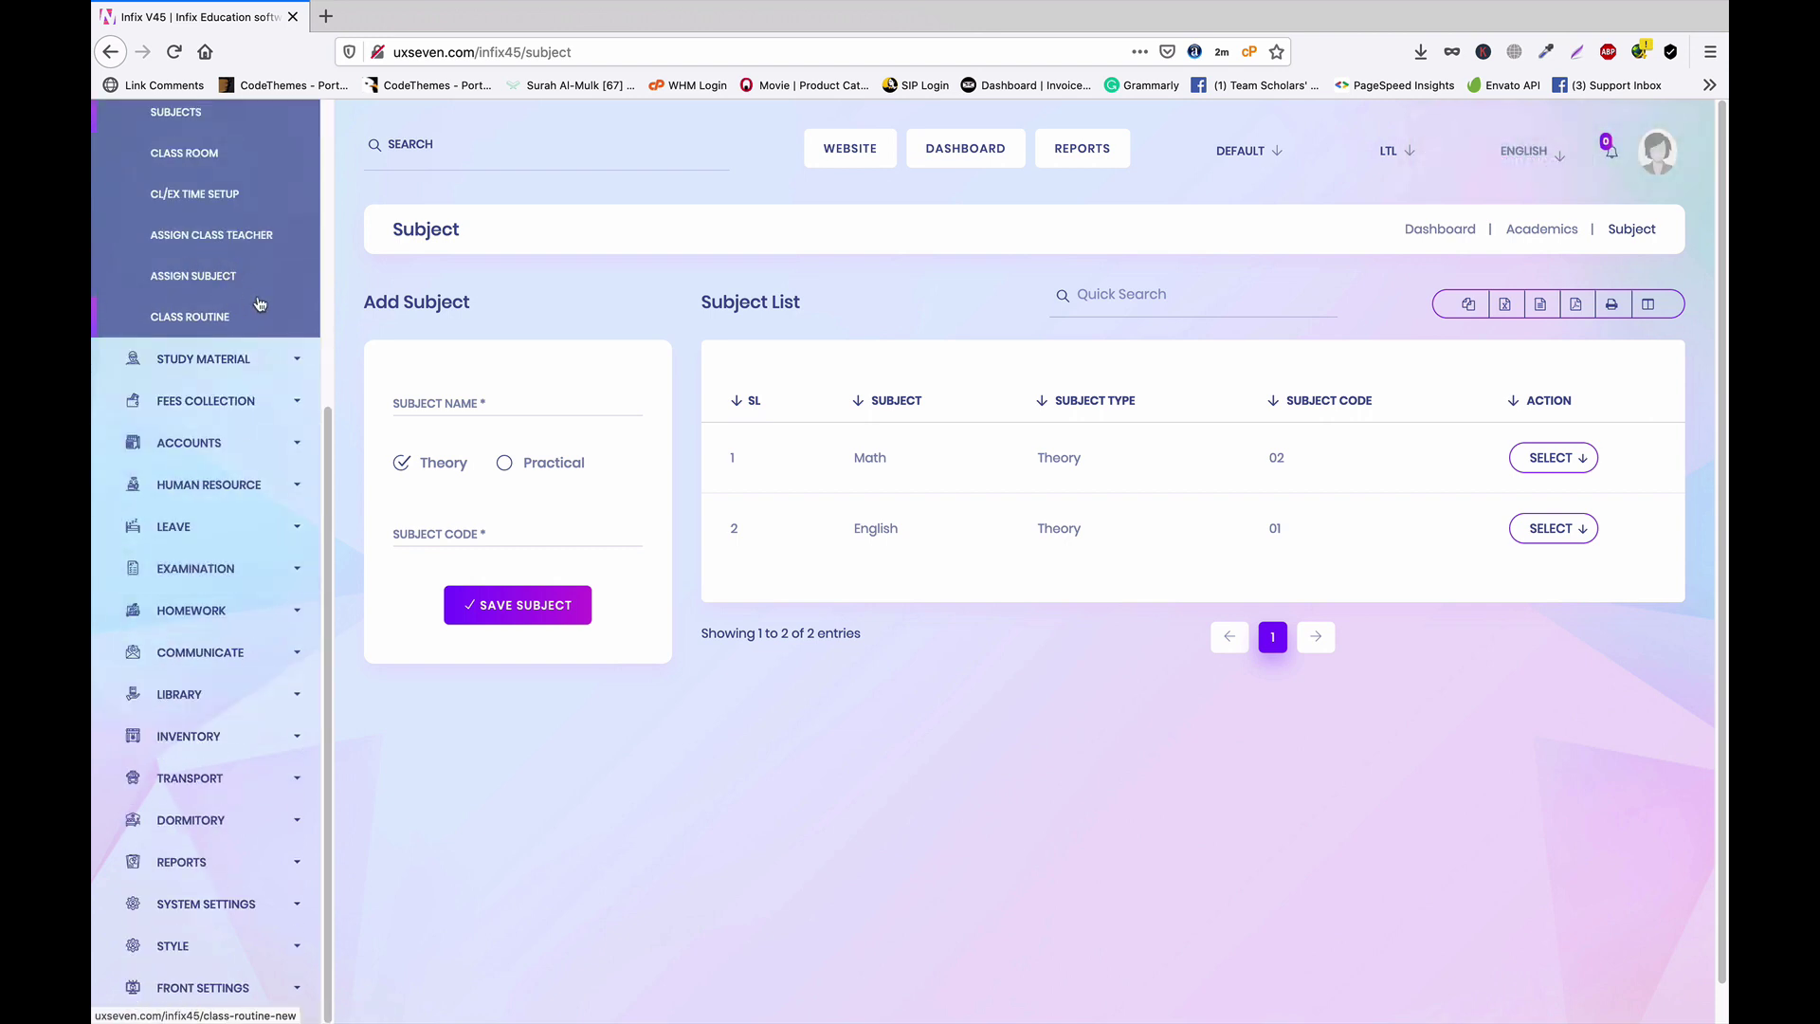
# Go to Human Resource > Staff Directory and start a new staff record
pyautogui.scroll(1, 242, 379)
pyautogui.click(229, 564)
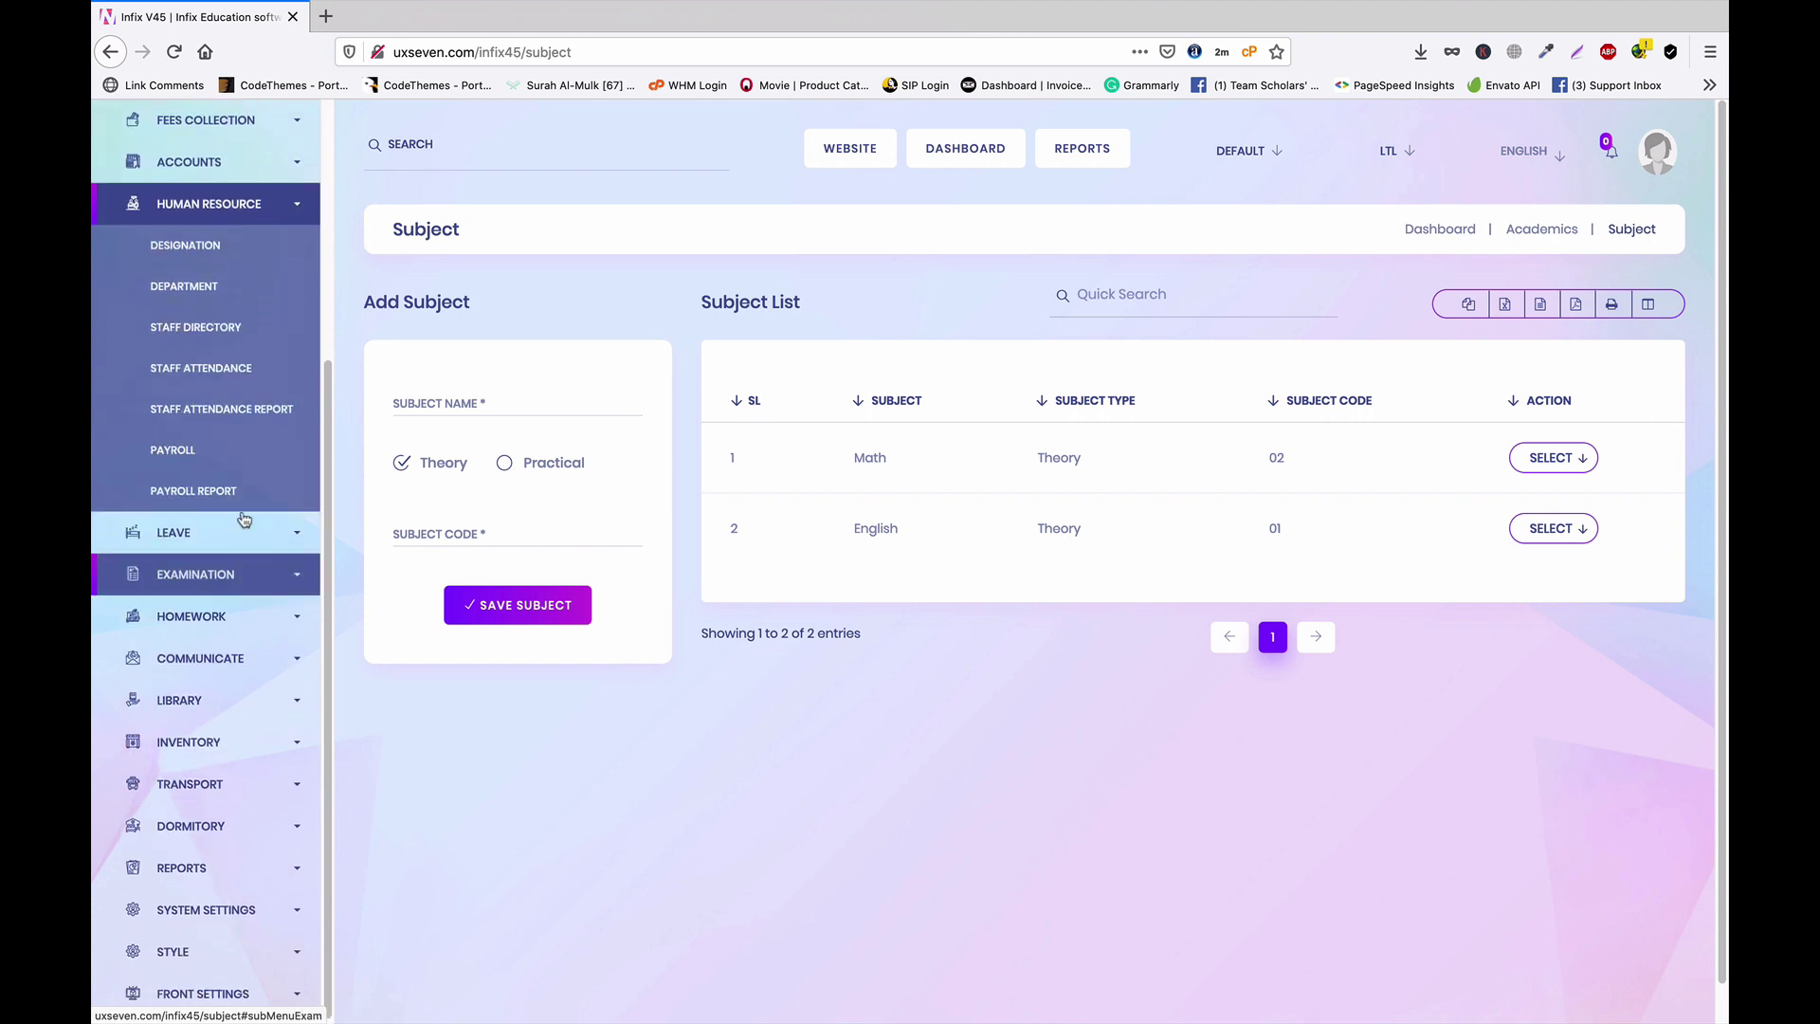
pyautogui.scroll(1, 216, 414)
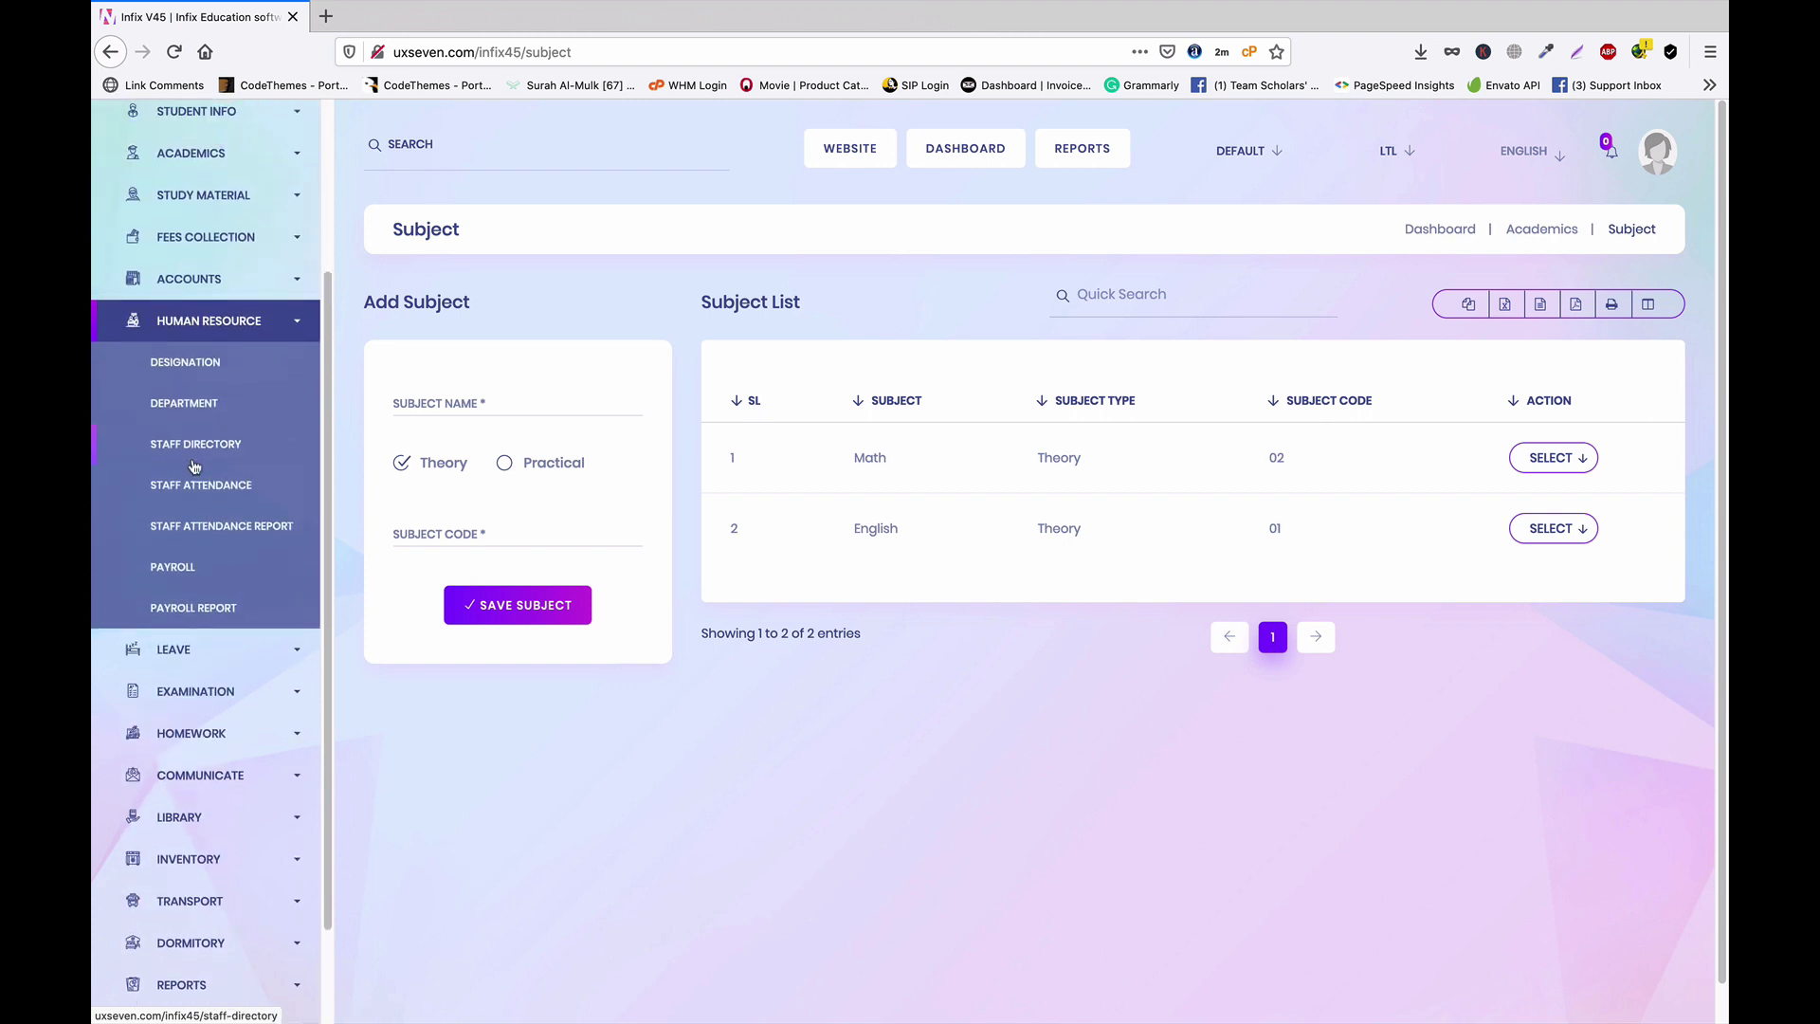
pyautogui.click(175, 447)
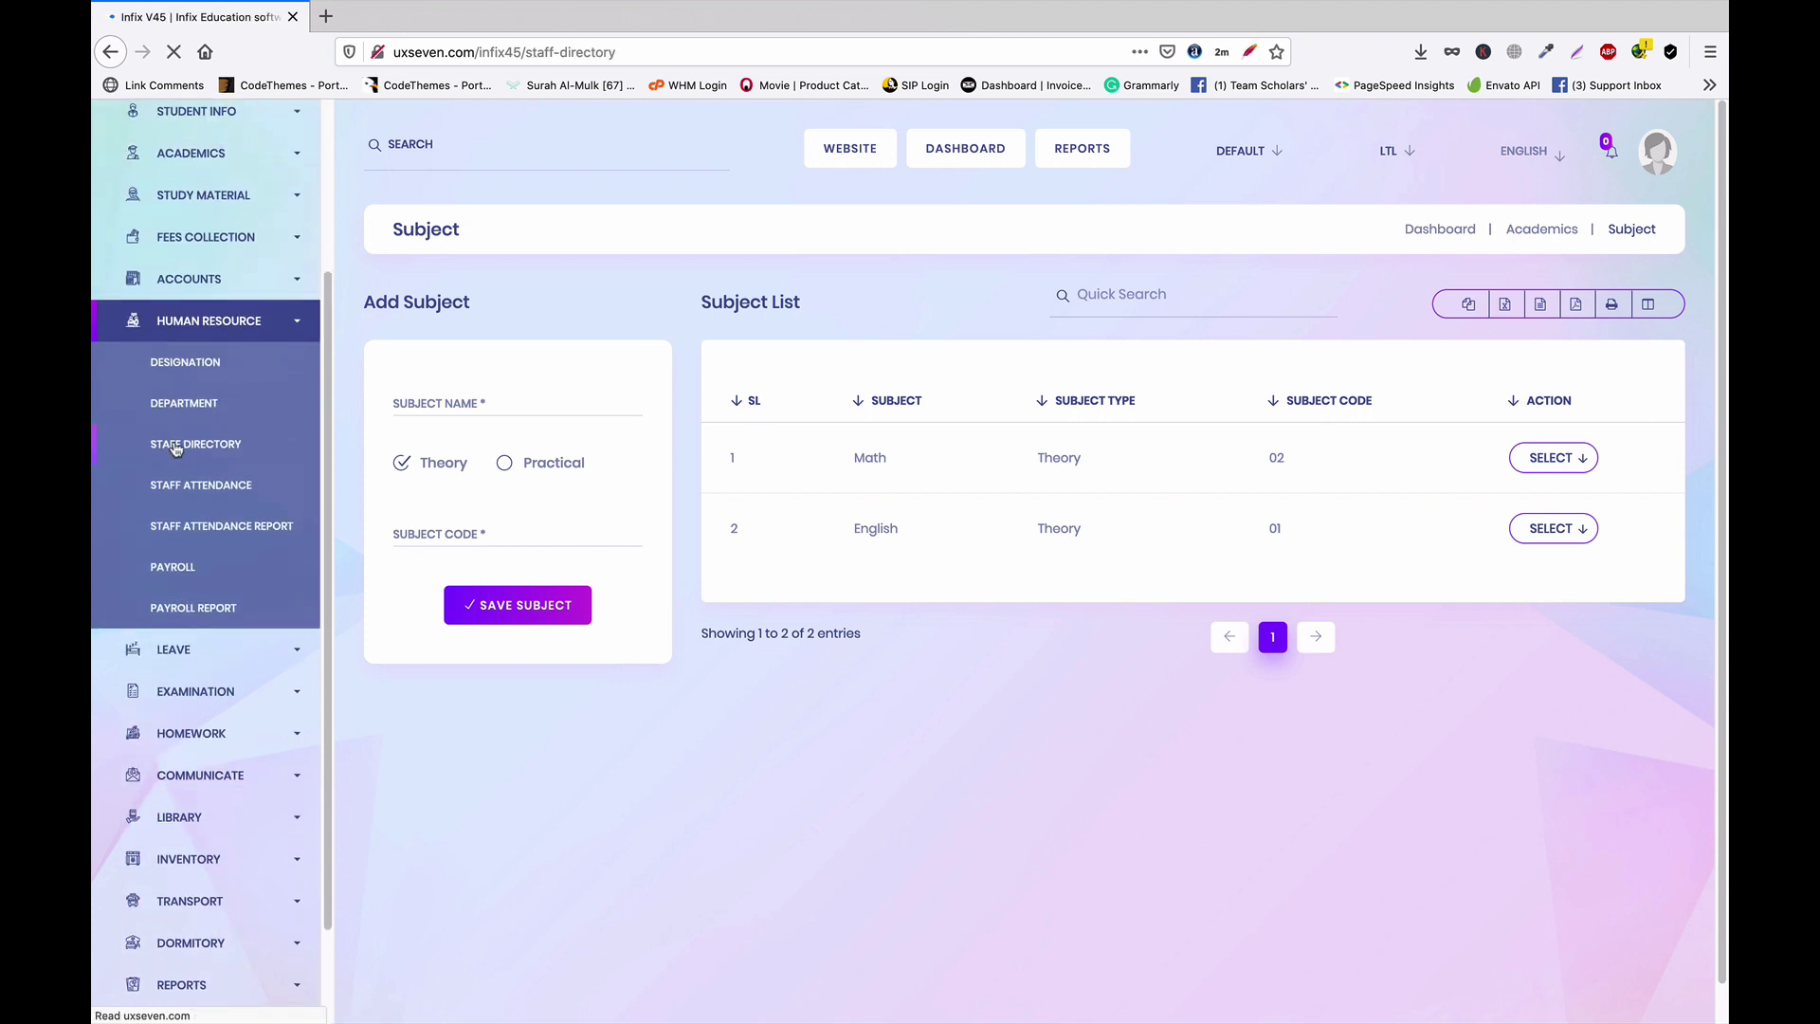
pyautogui.click(1637, 315)
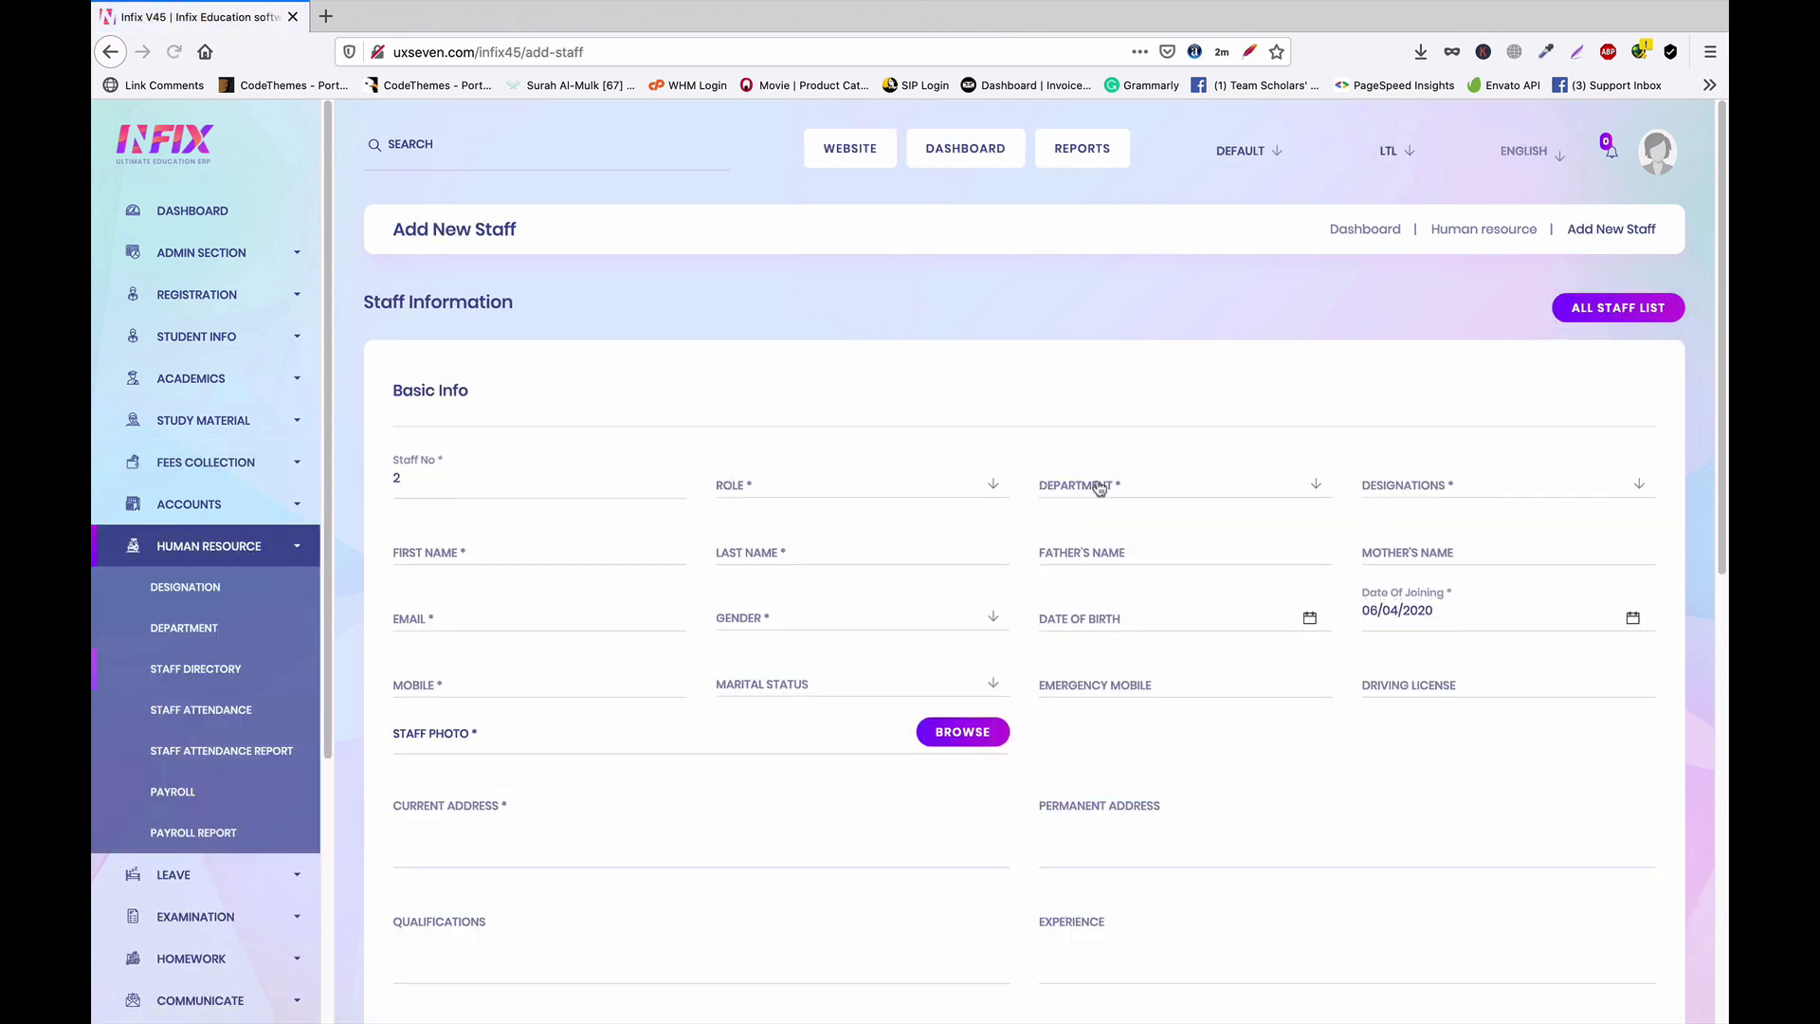
# Set the new staff member's role to Teacher
pyautogui.click(1104, 486)
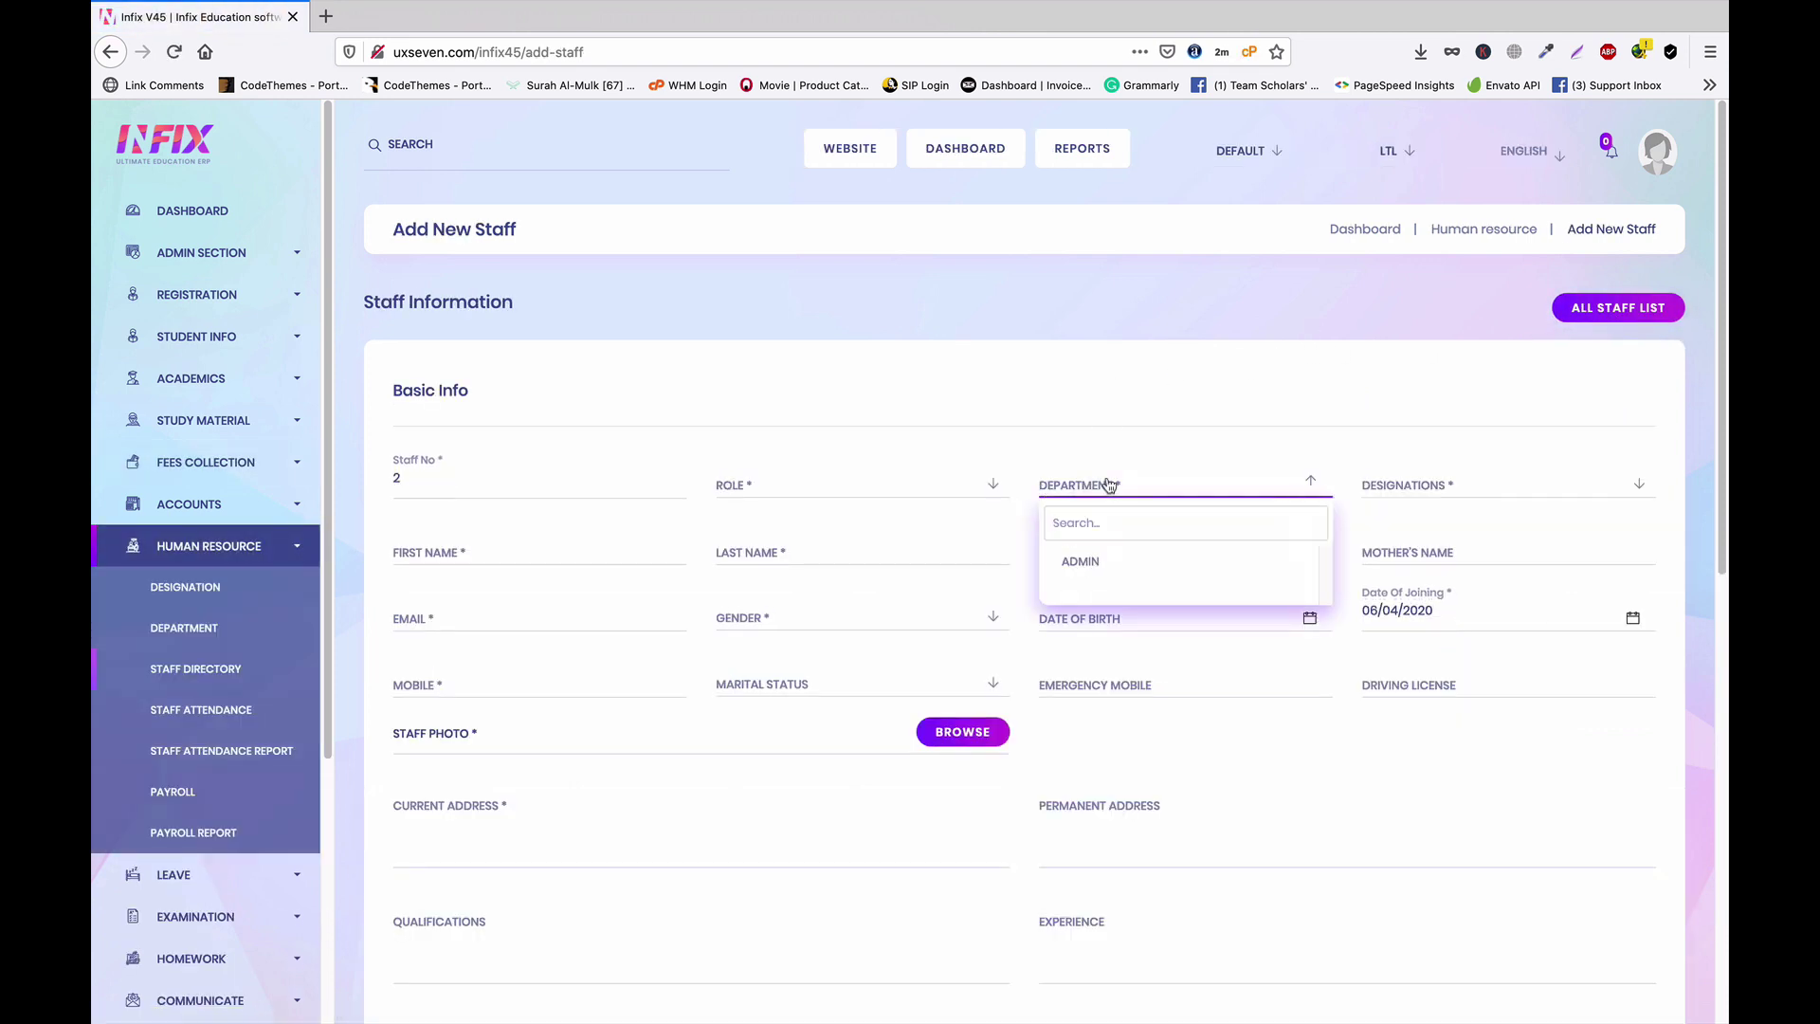
pyautogui.click(1531, 537)
pyautogui.click(1493, 493)
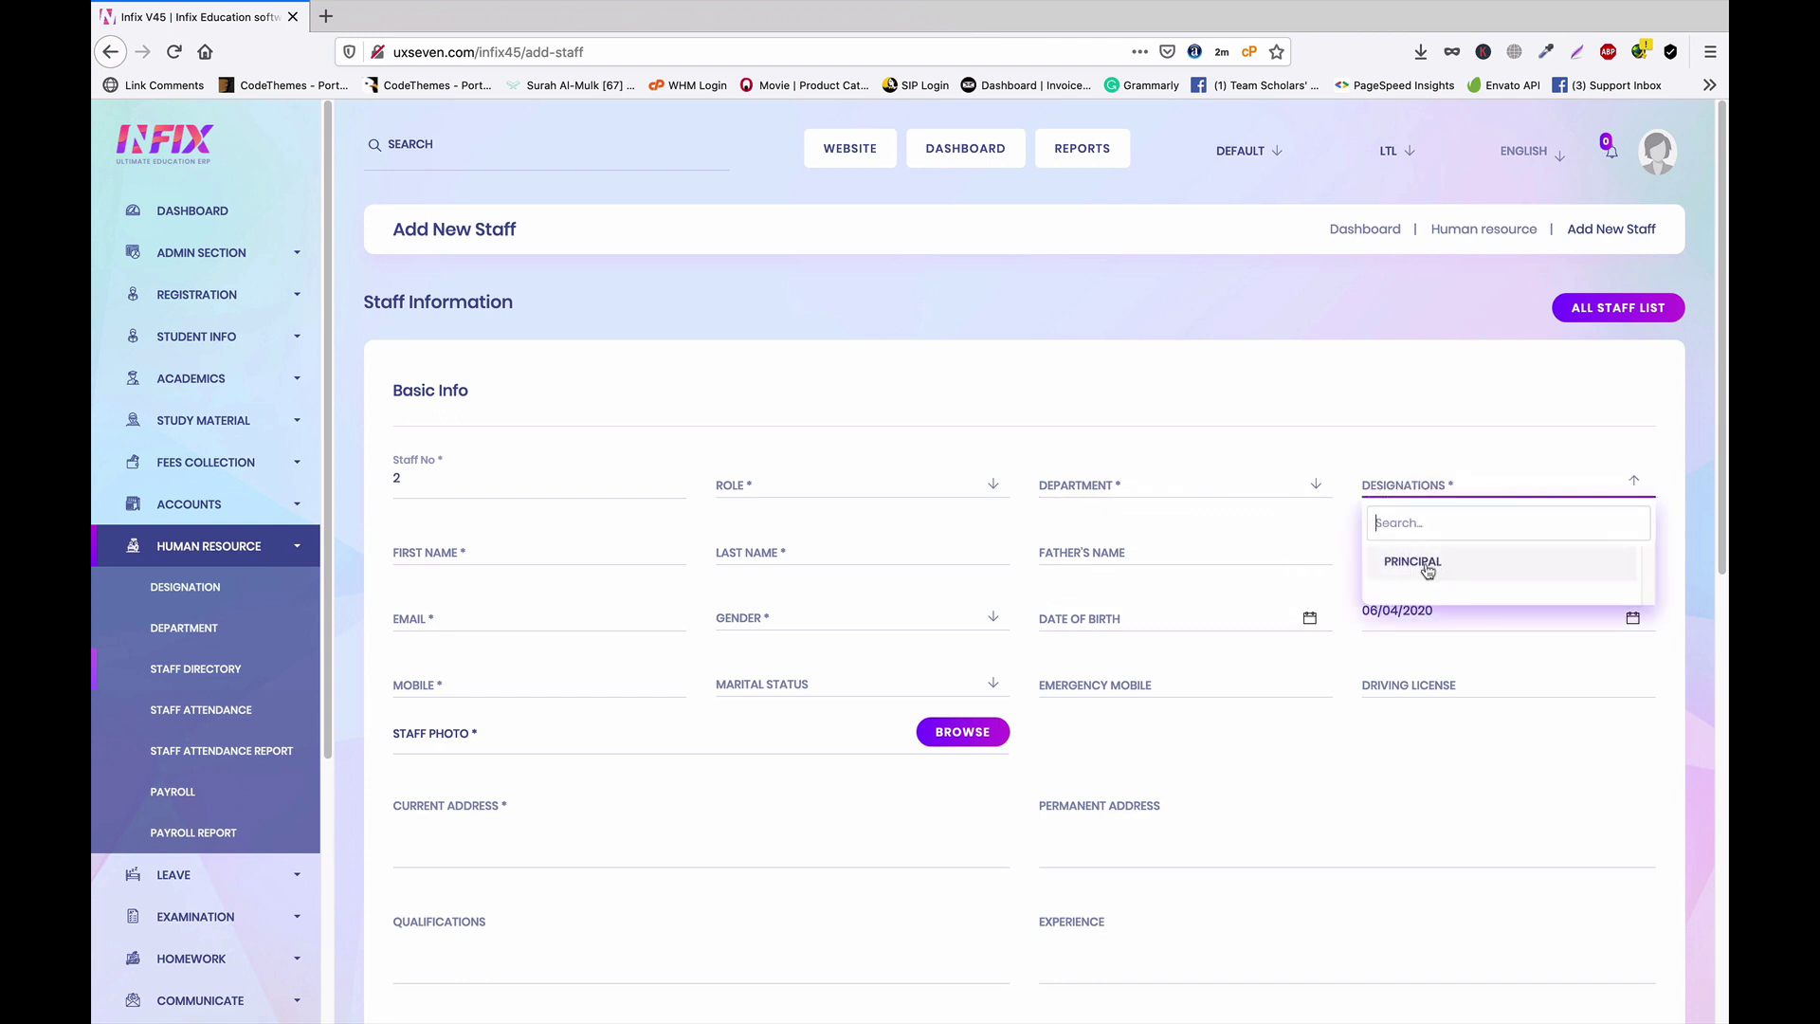
pyautogui.click(1336, 414)
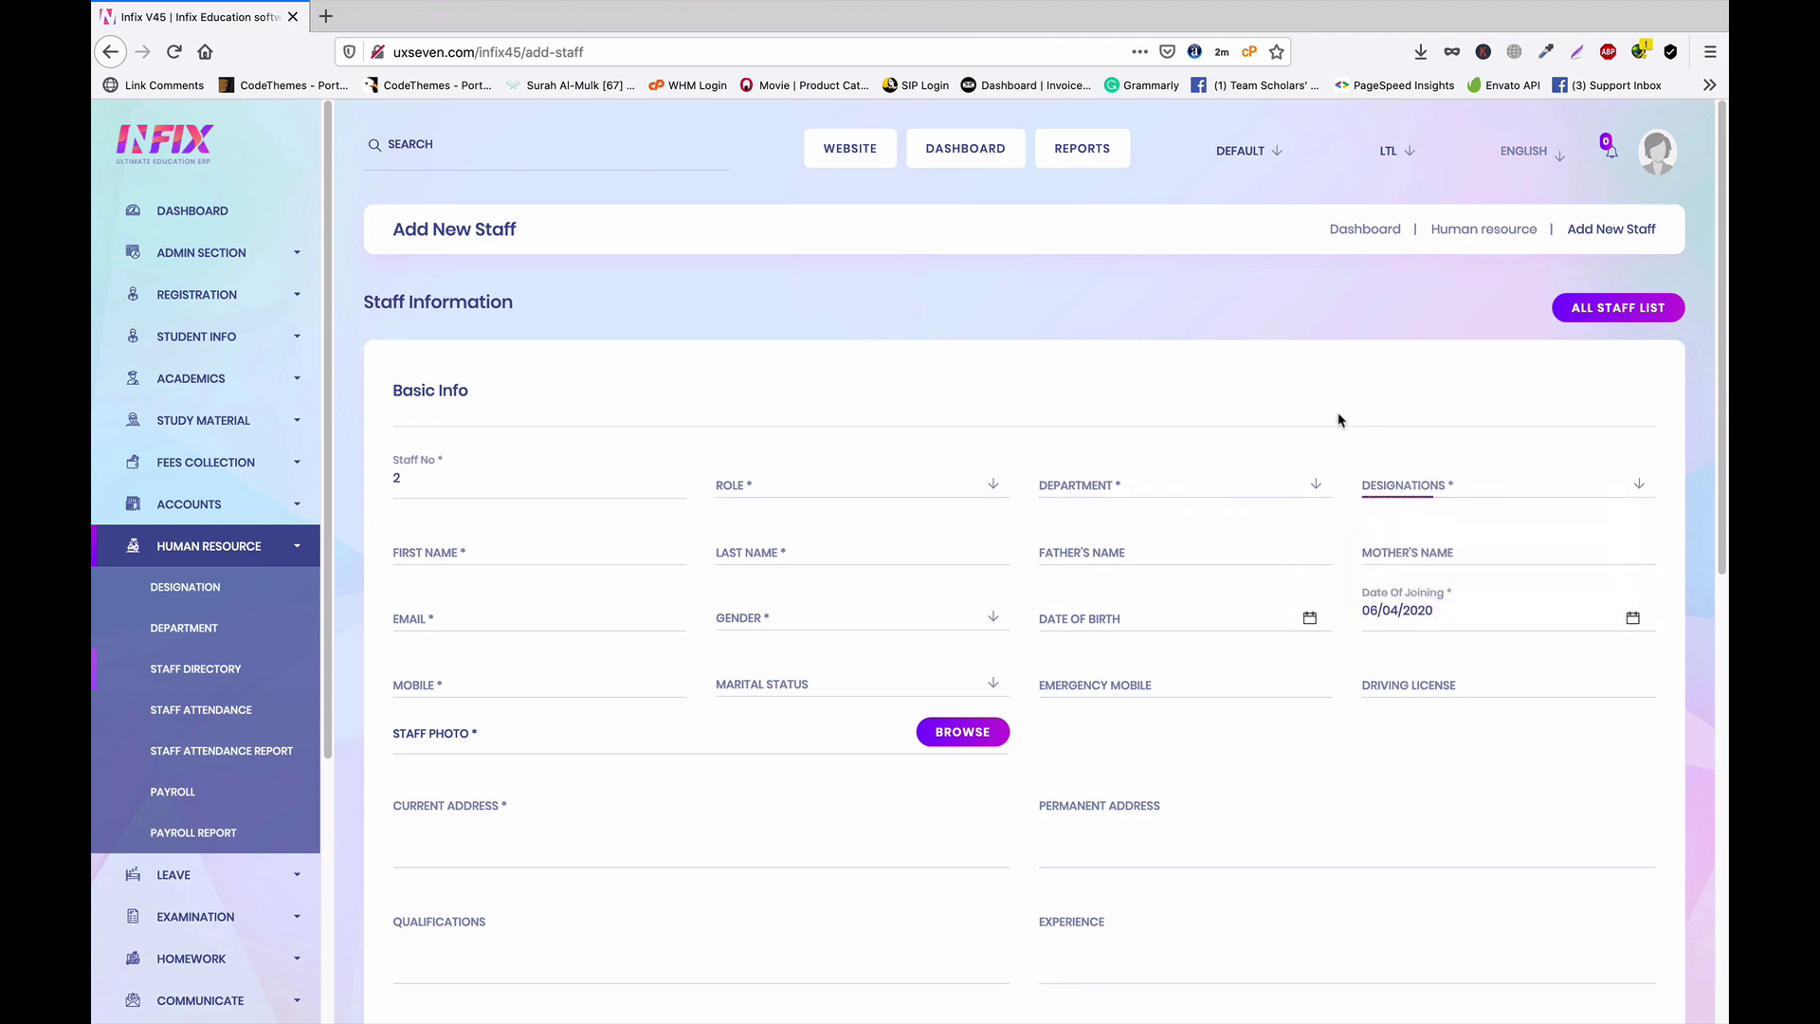
pyautogui.click(1153, 486)
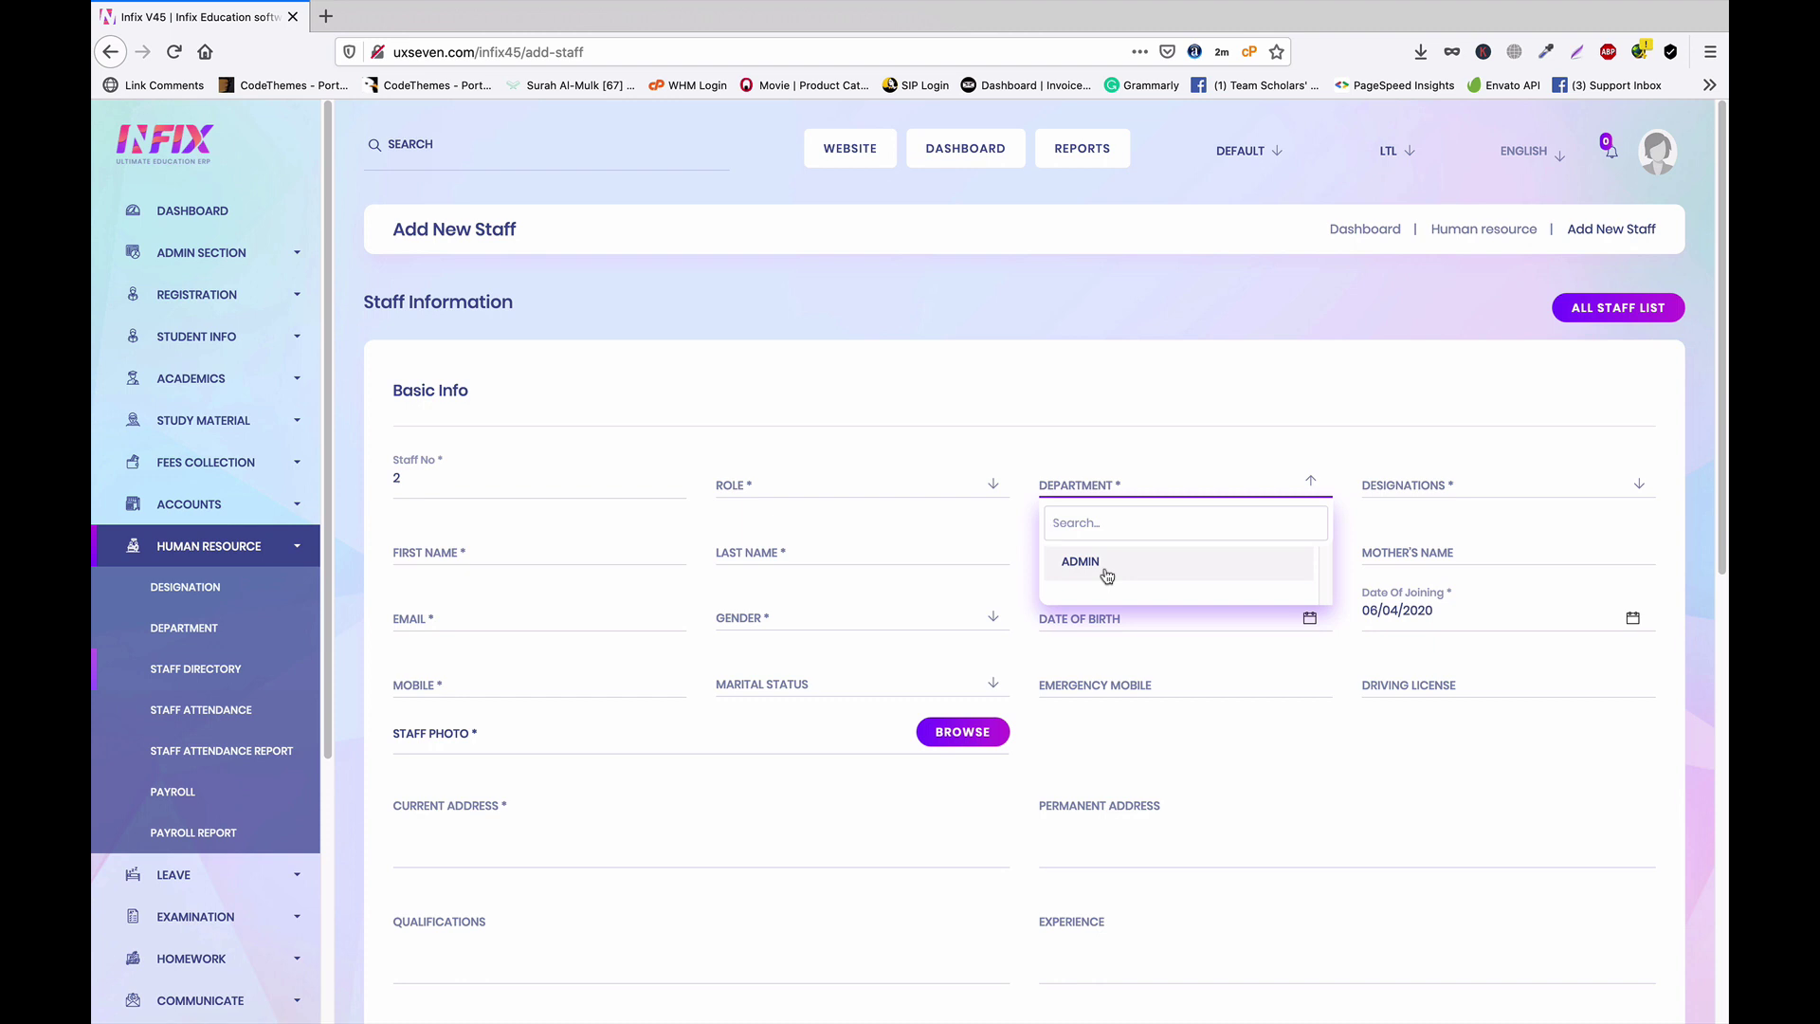
pyautogui.click(991, 431)
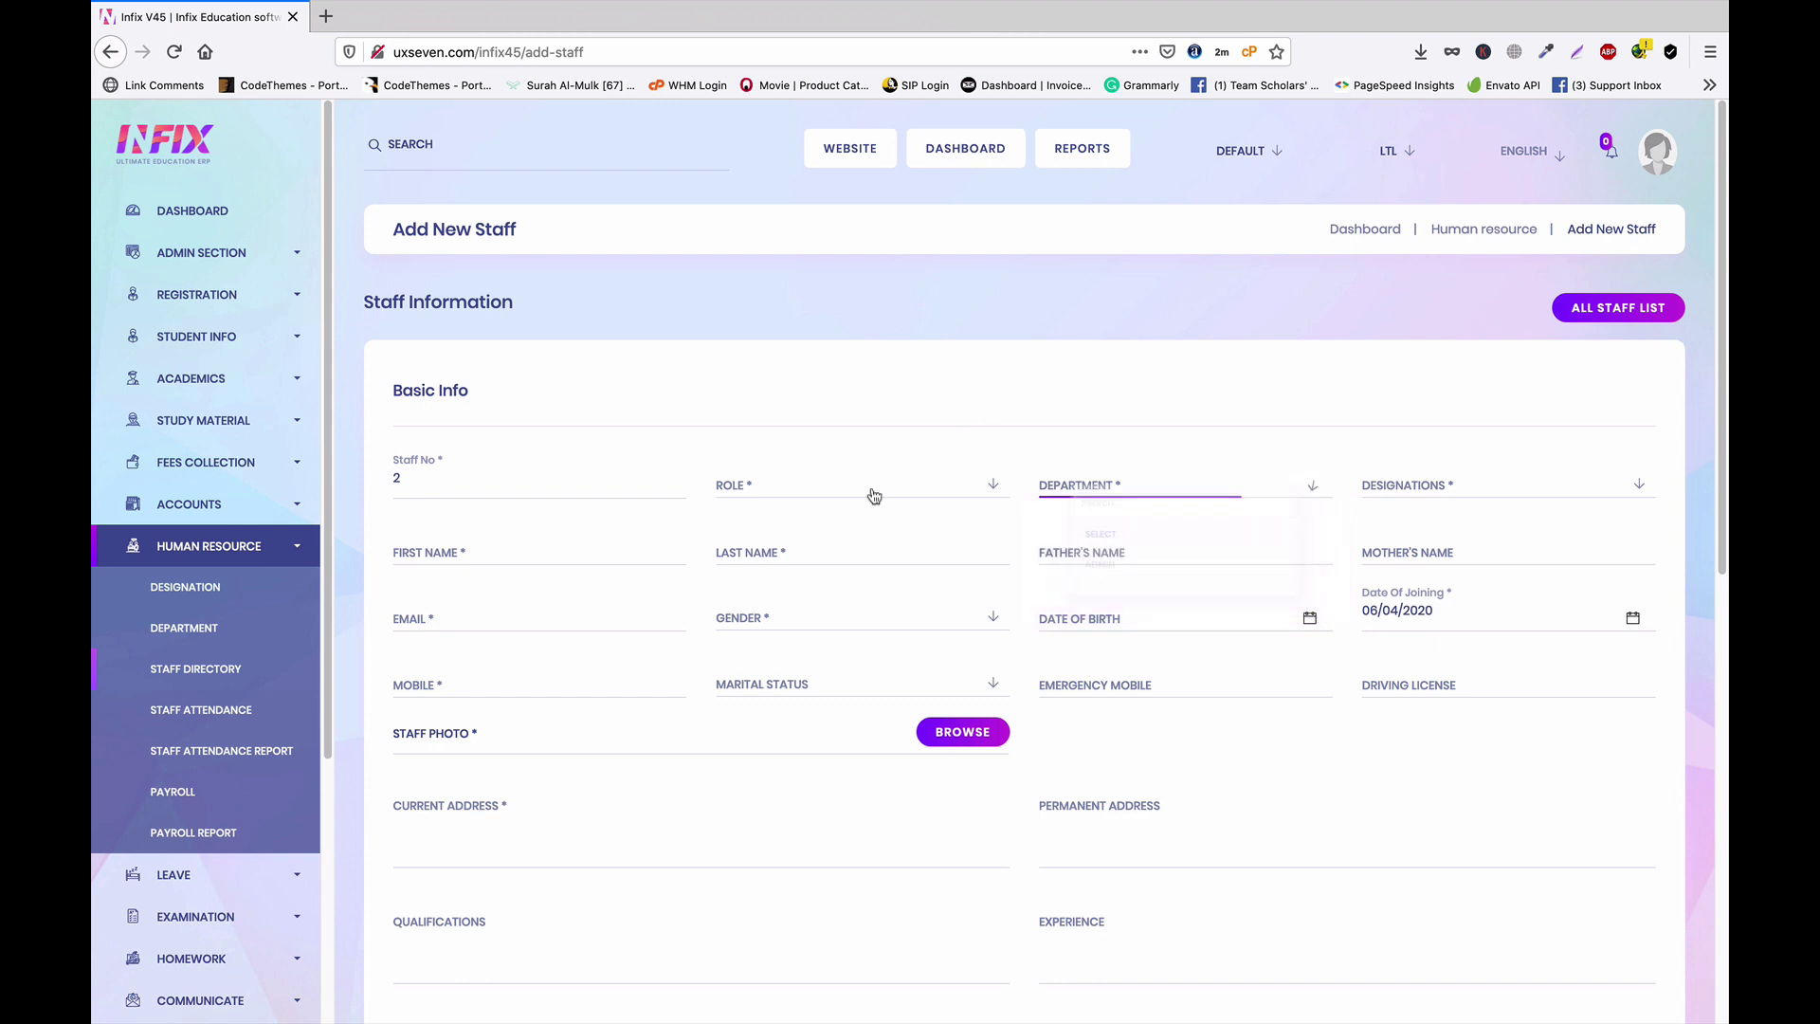
pyautogui.click(822, 491)
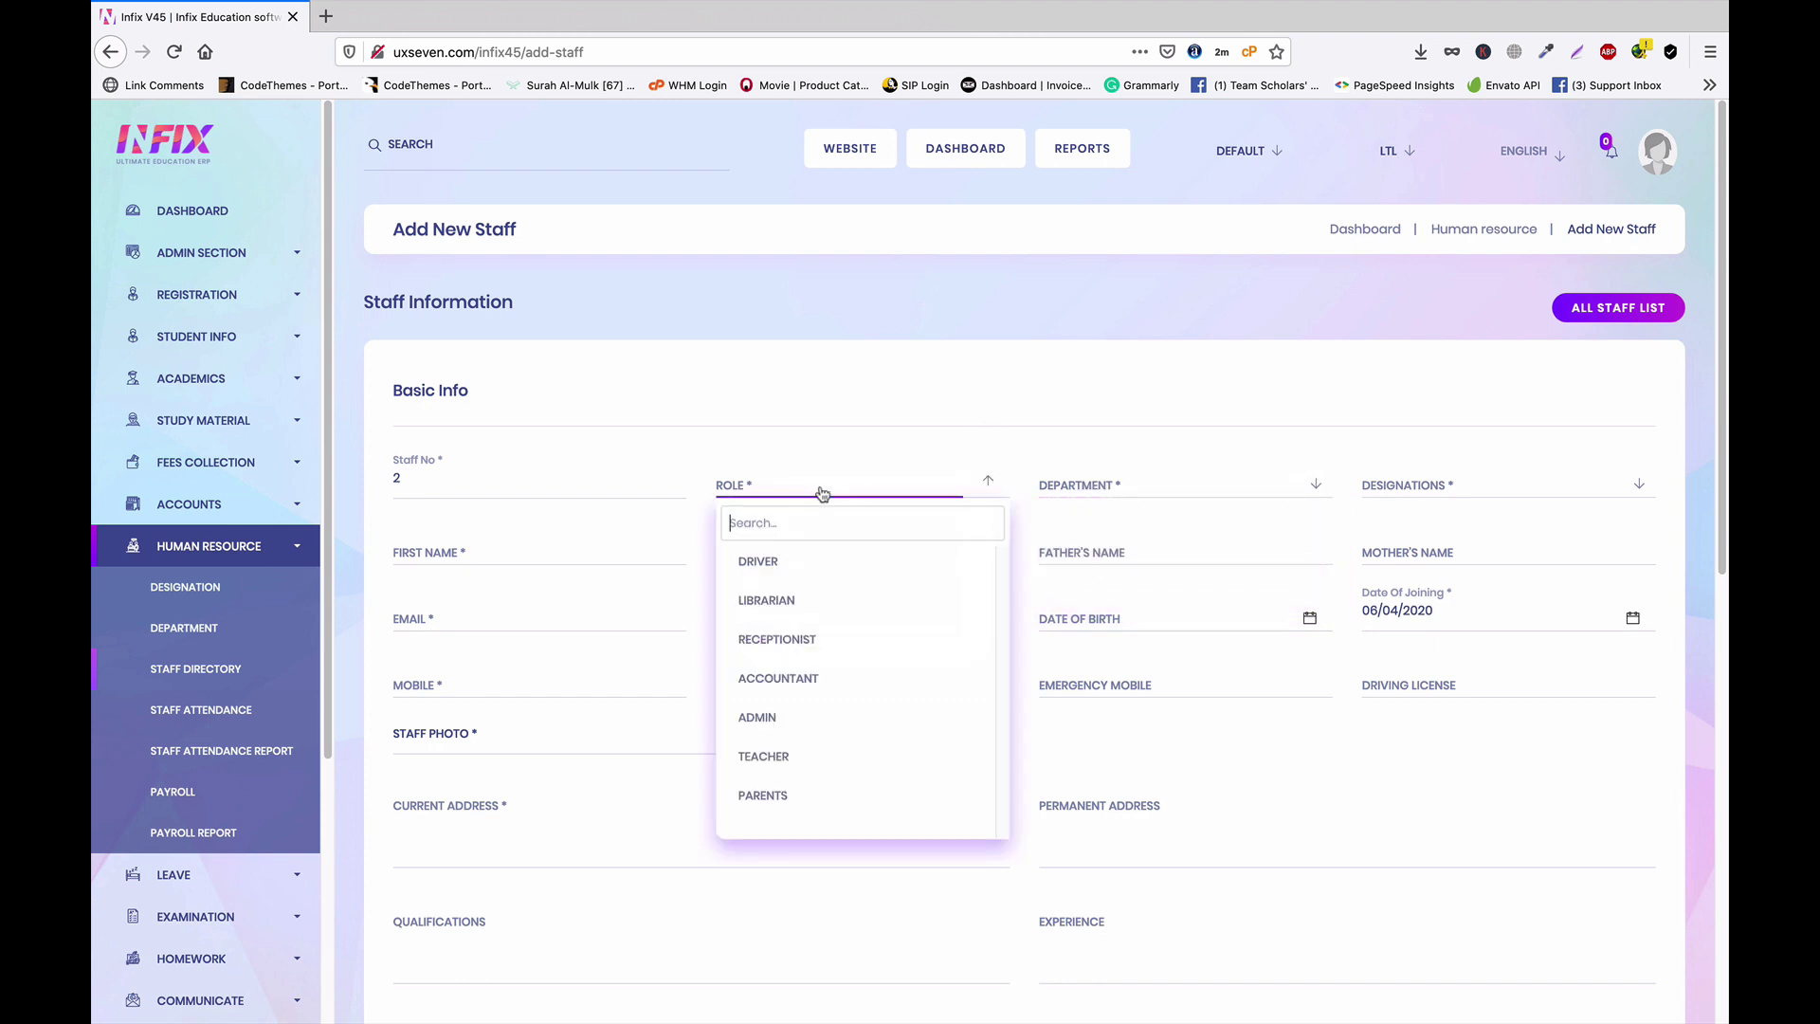
pyautogui.click(804, 755)
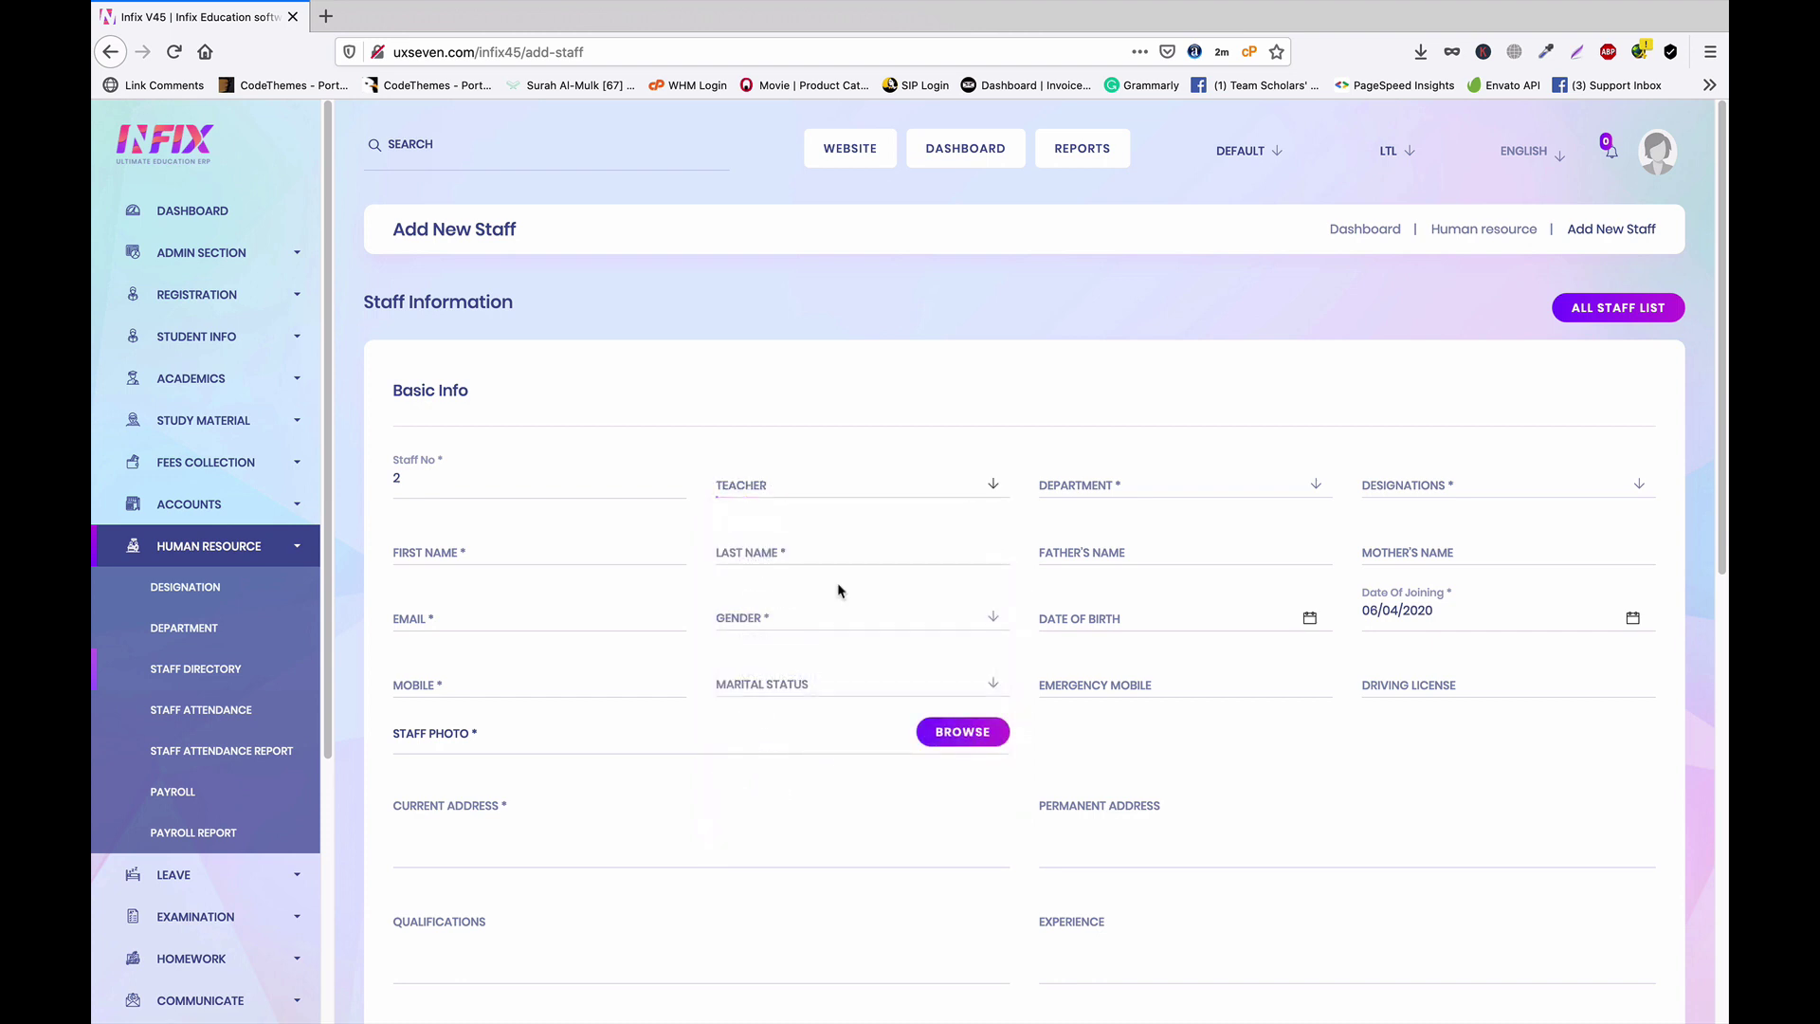
pyautogui.click(826, 493)
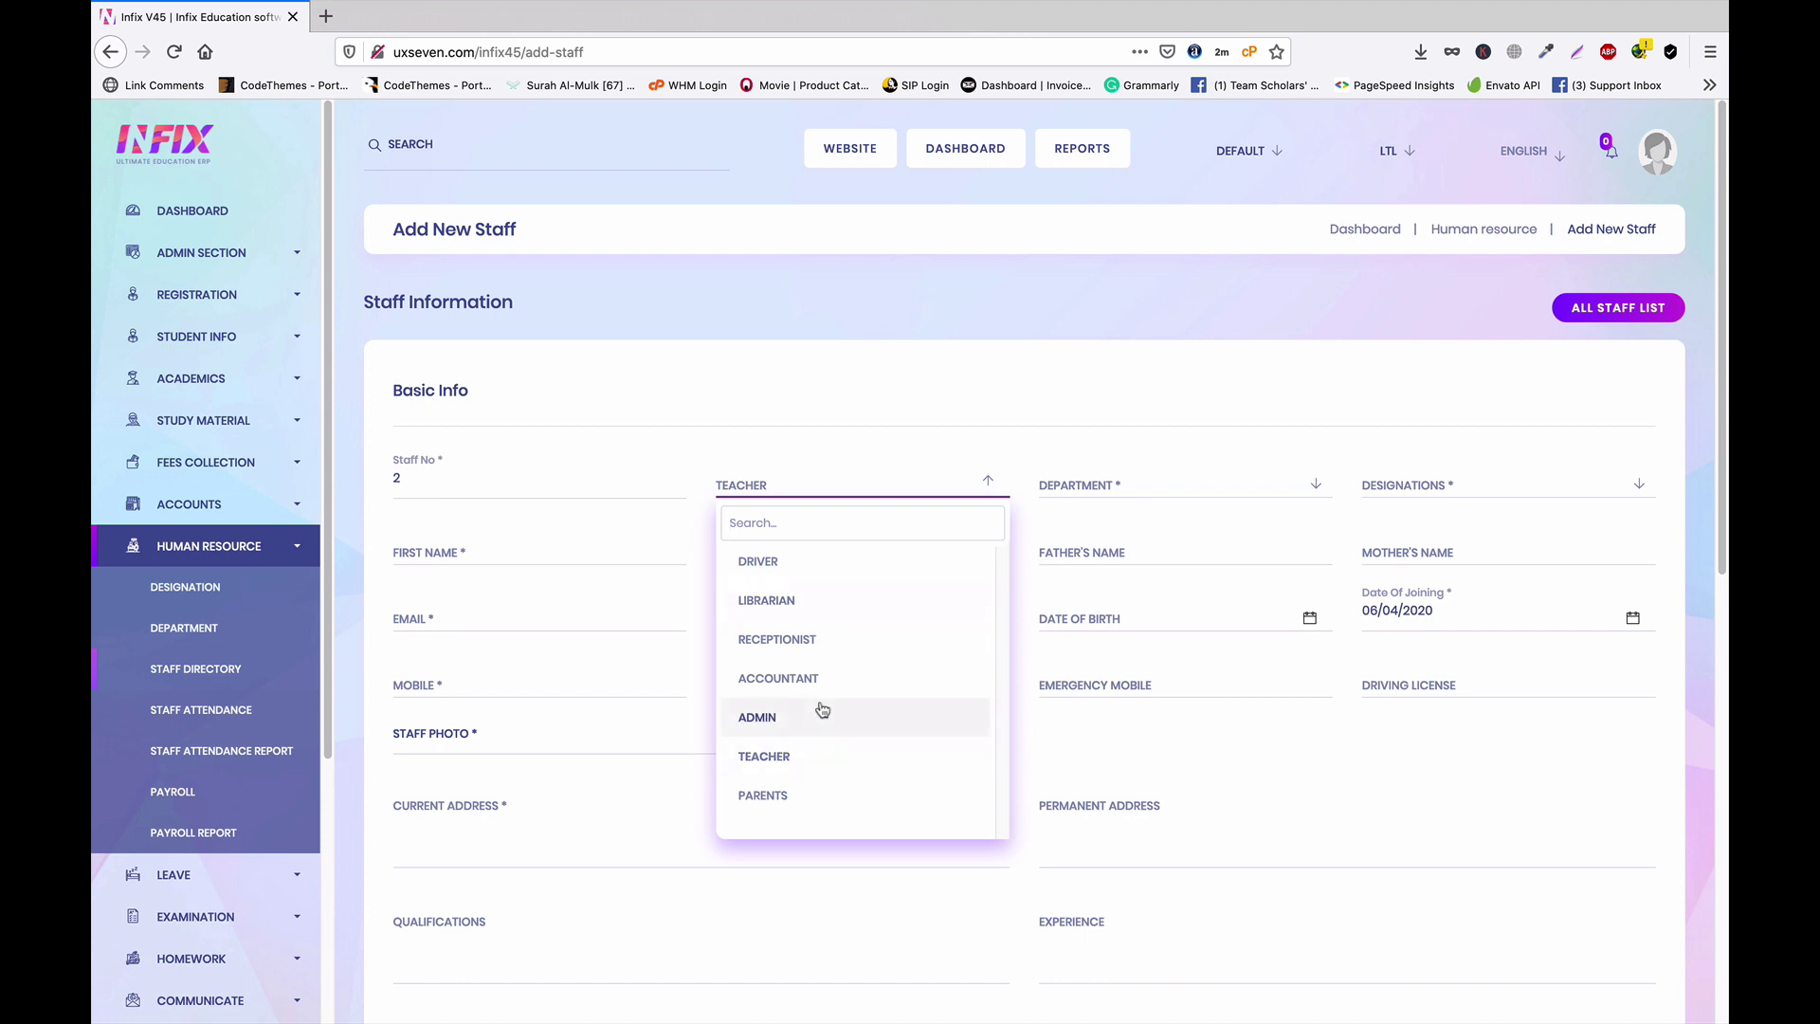
pyautogui.click(792, 756)
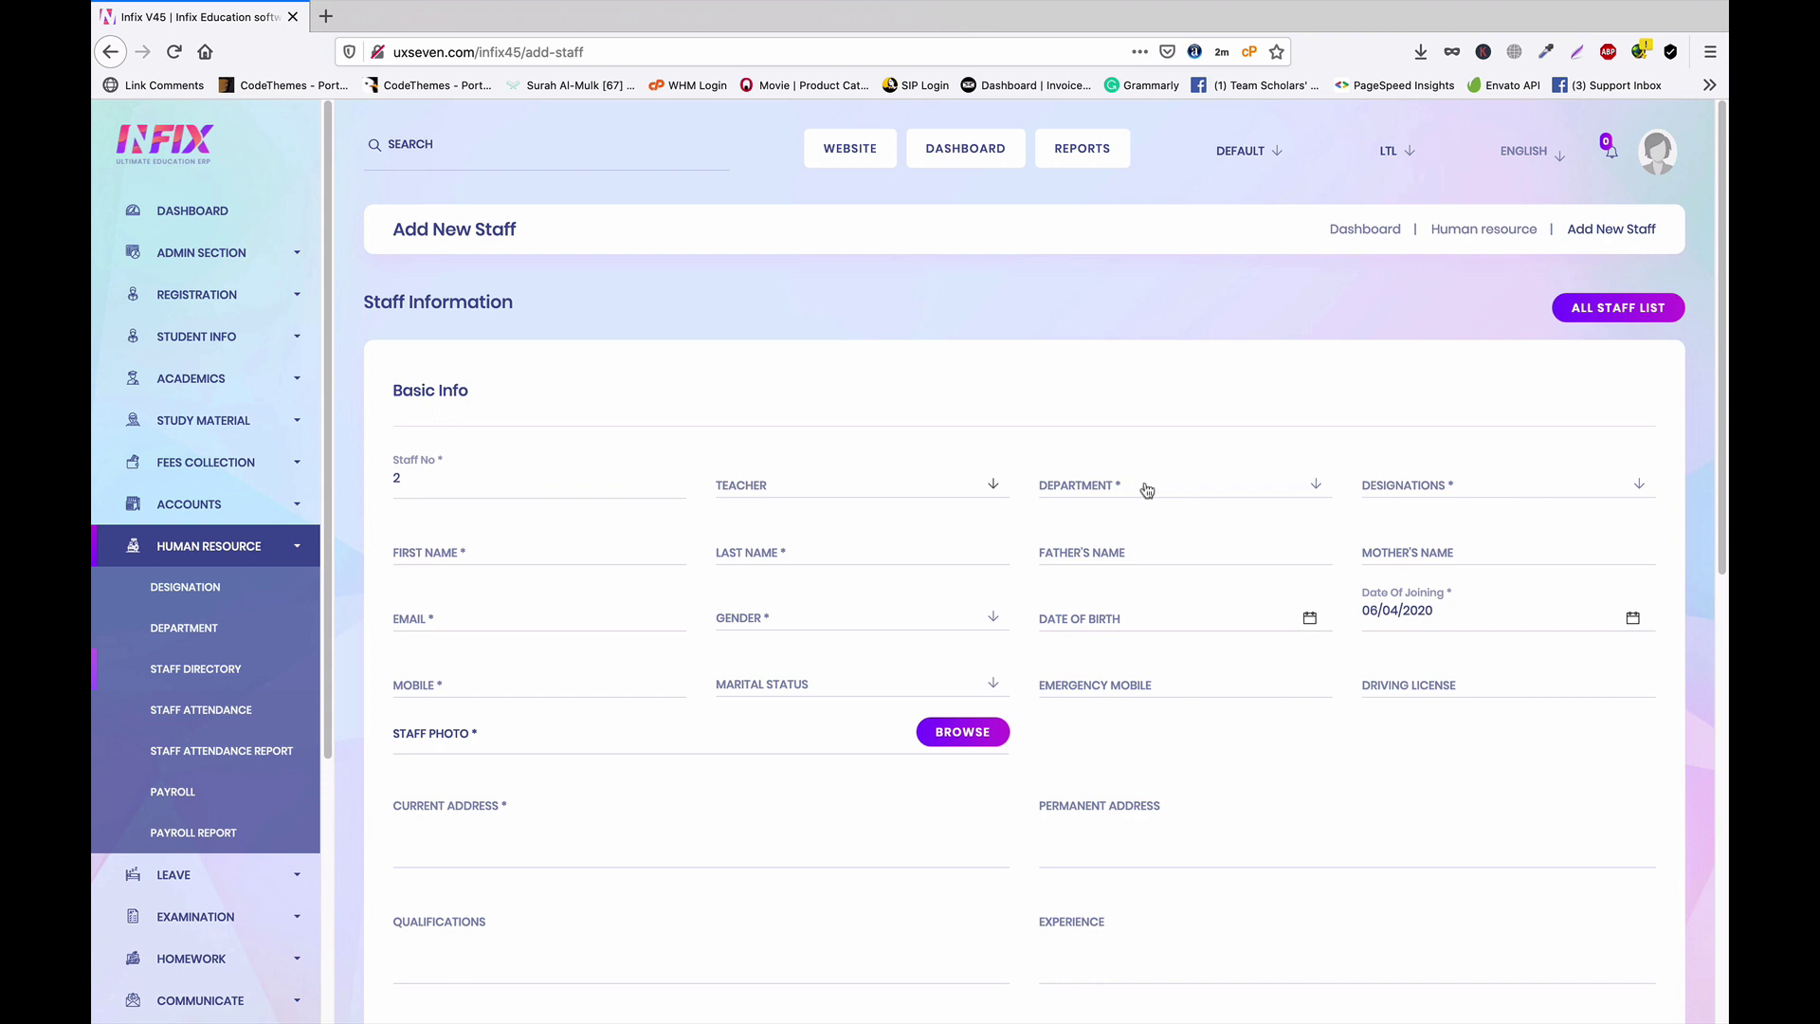
# Set the department to Admin and the designation to Principal
pyautogui.click(1146, 490)
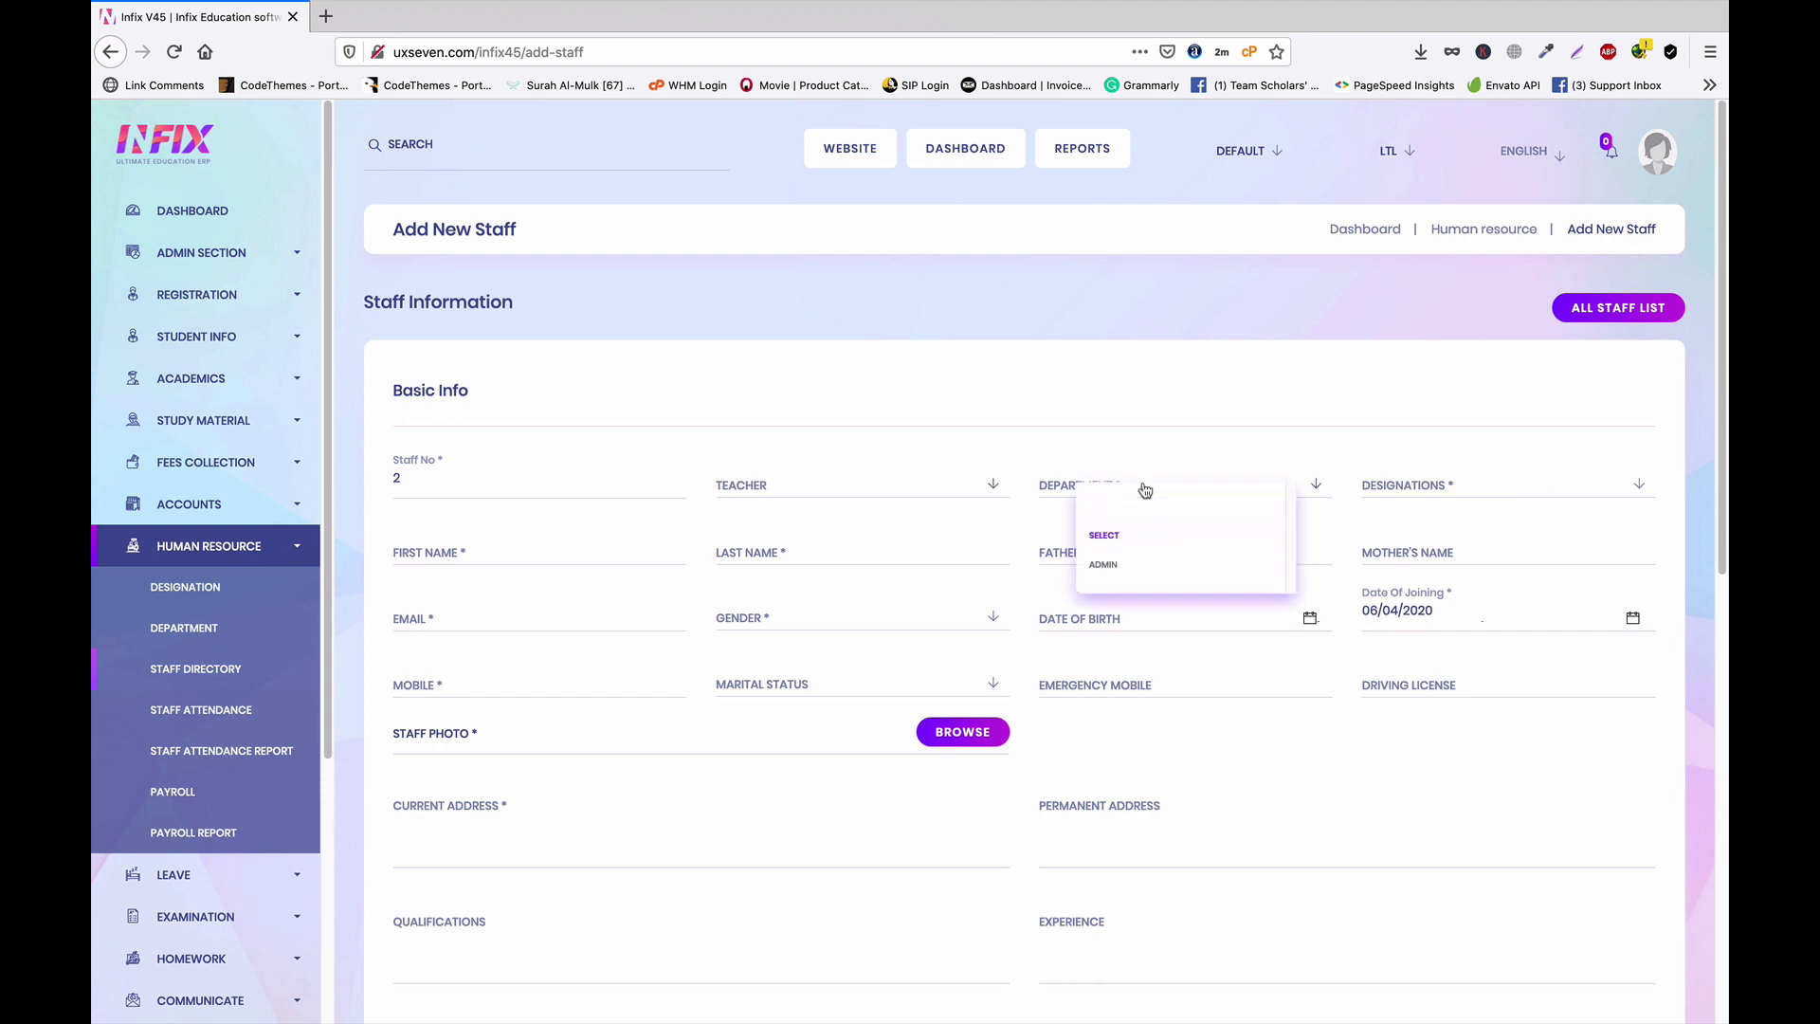
pyautogui.click(1105, 564)
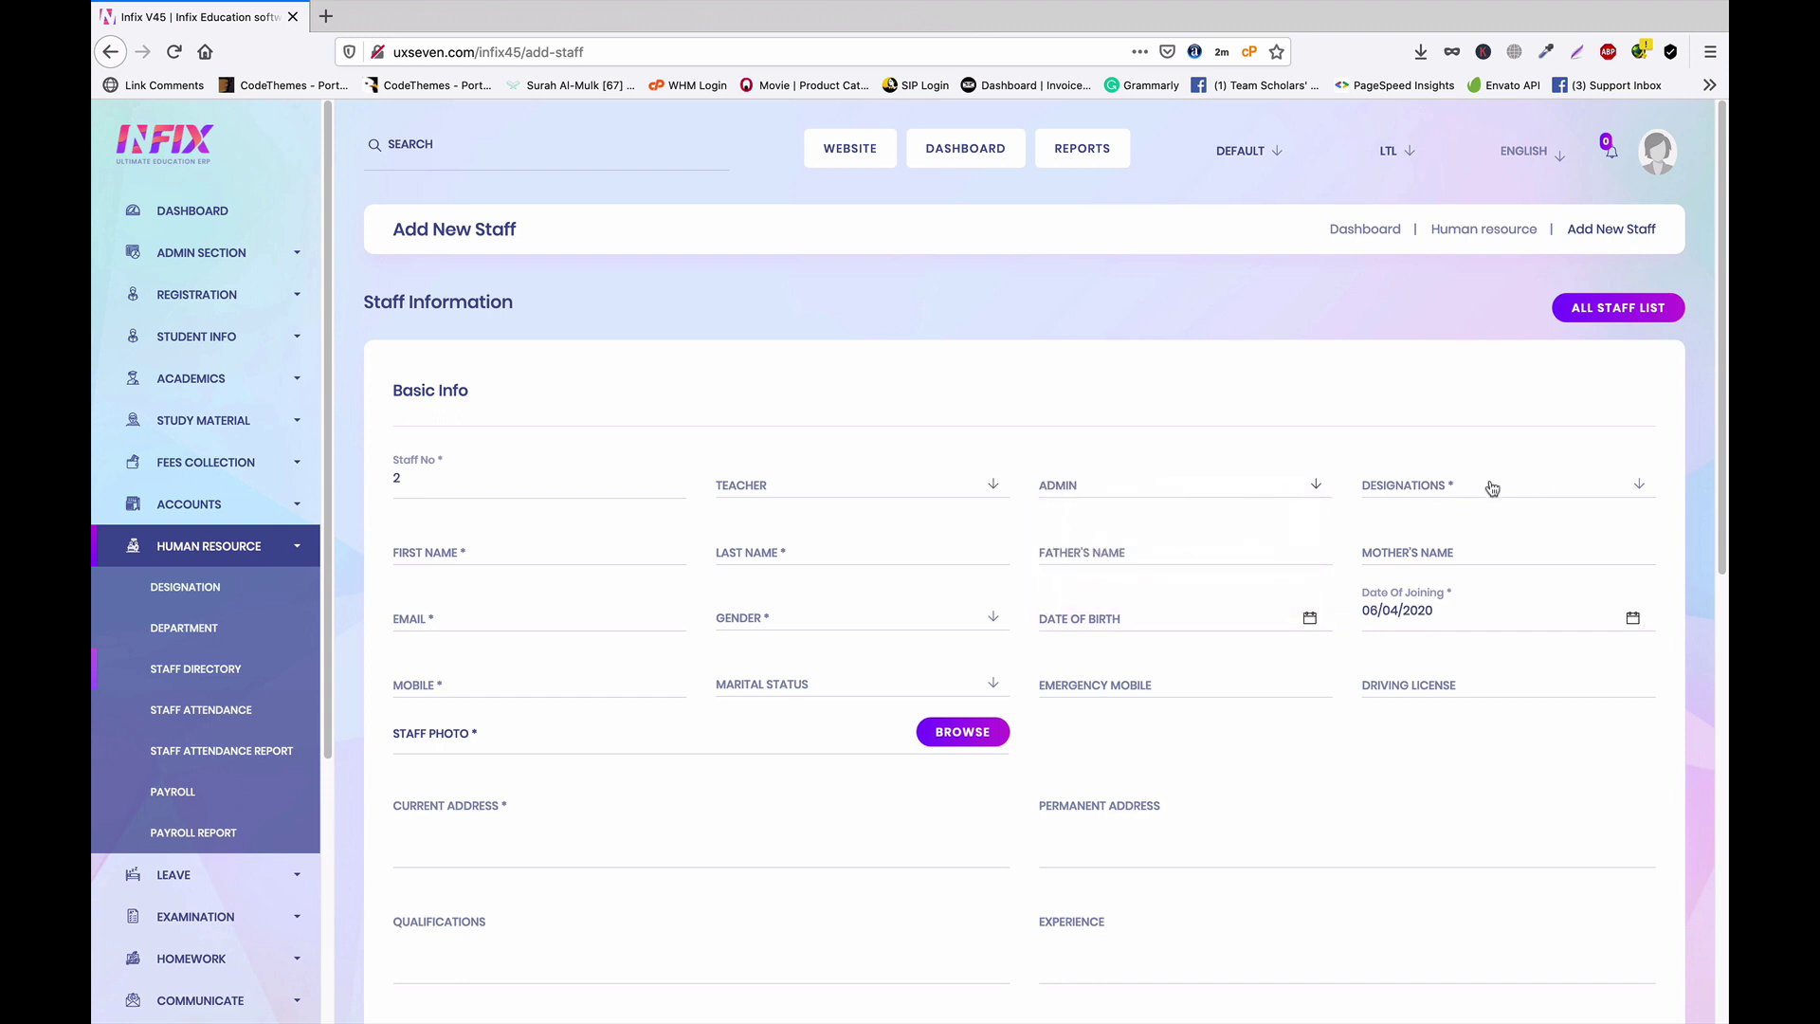
pyautogui.click(1492, 488)
pyautogui.click(1446, 564)
# Enter first name Mr. and last name teacher
pyautogui.click(501, 558)
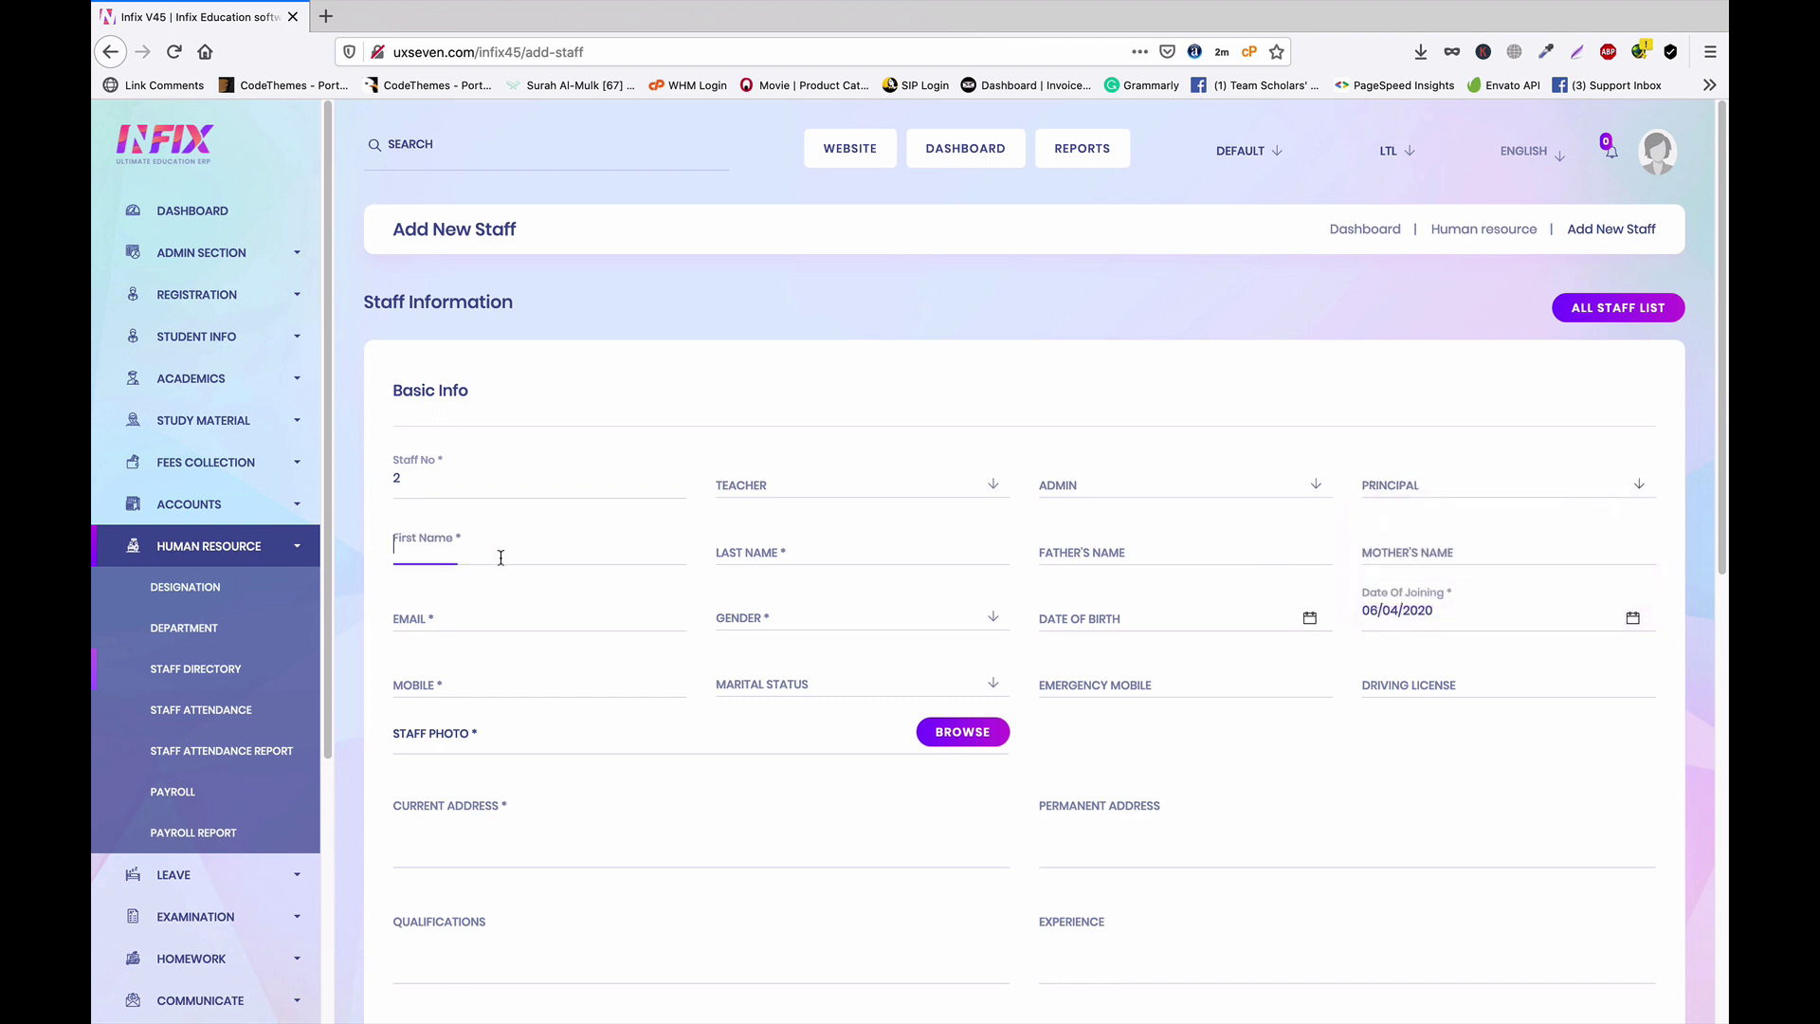
pyautogui.write('Mr.')
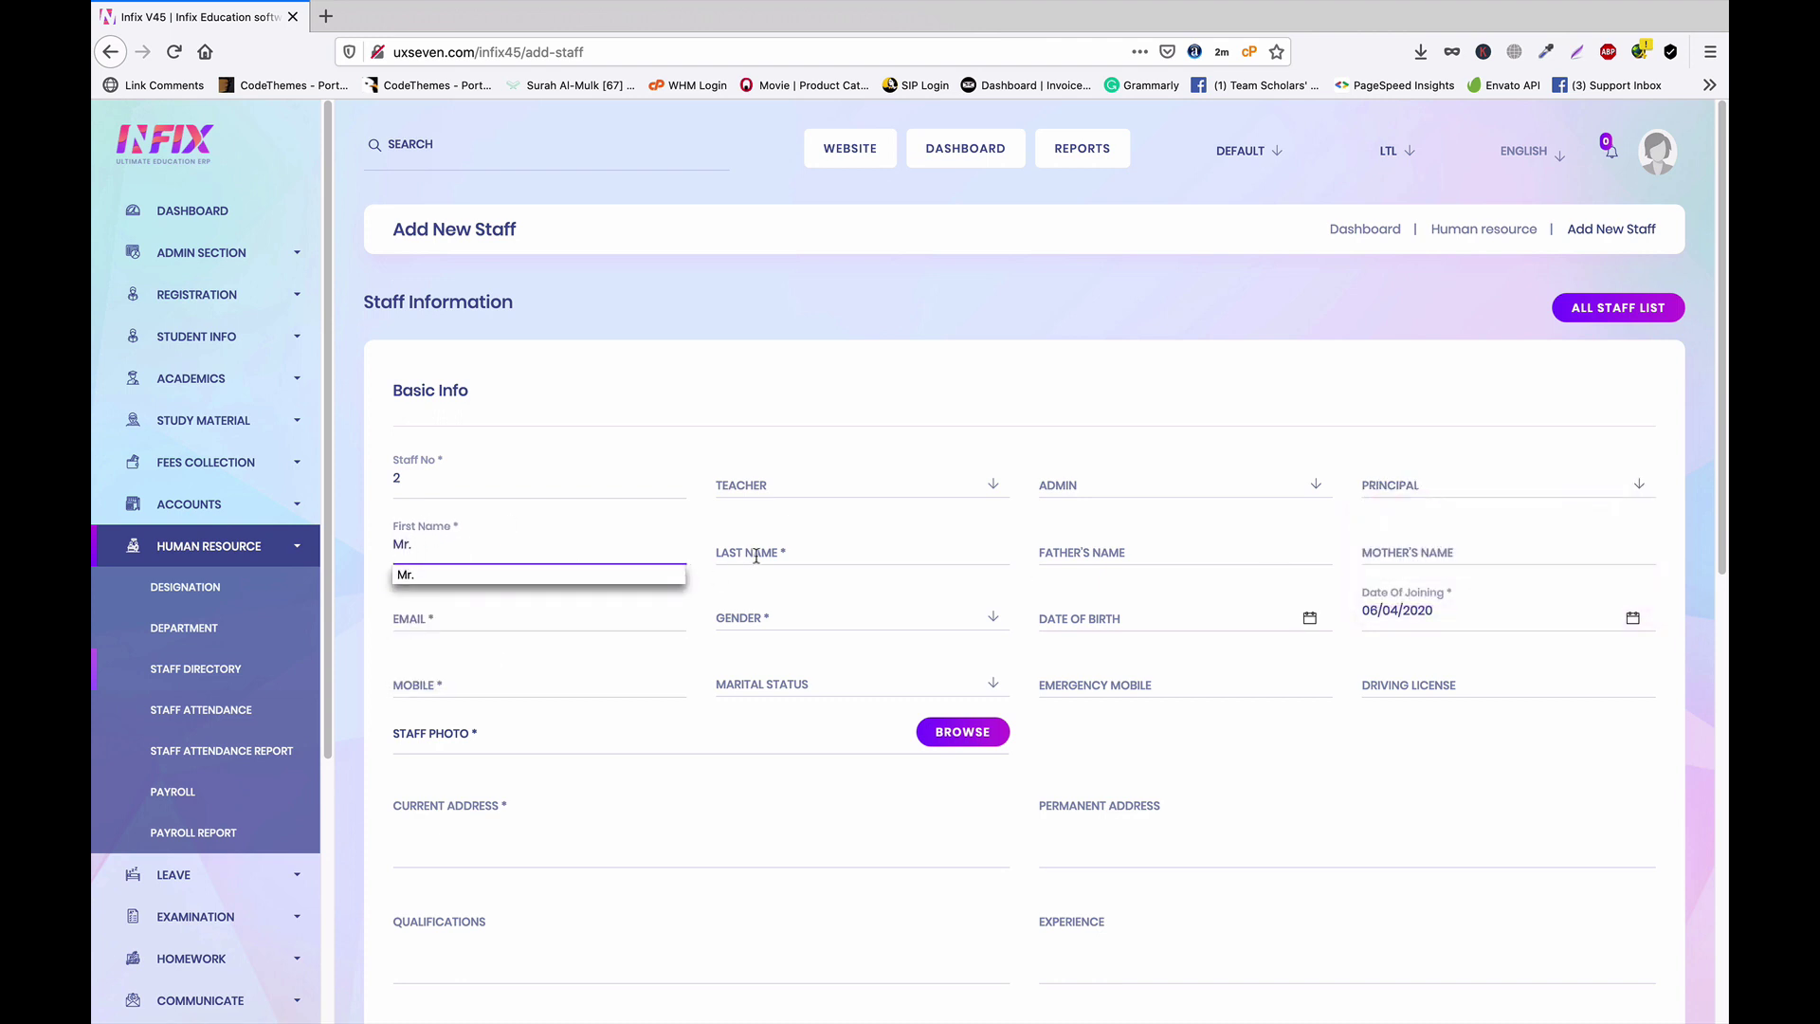
pyautogui.click(755, 556)
pyautogui.write('Tea')
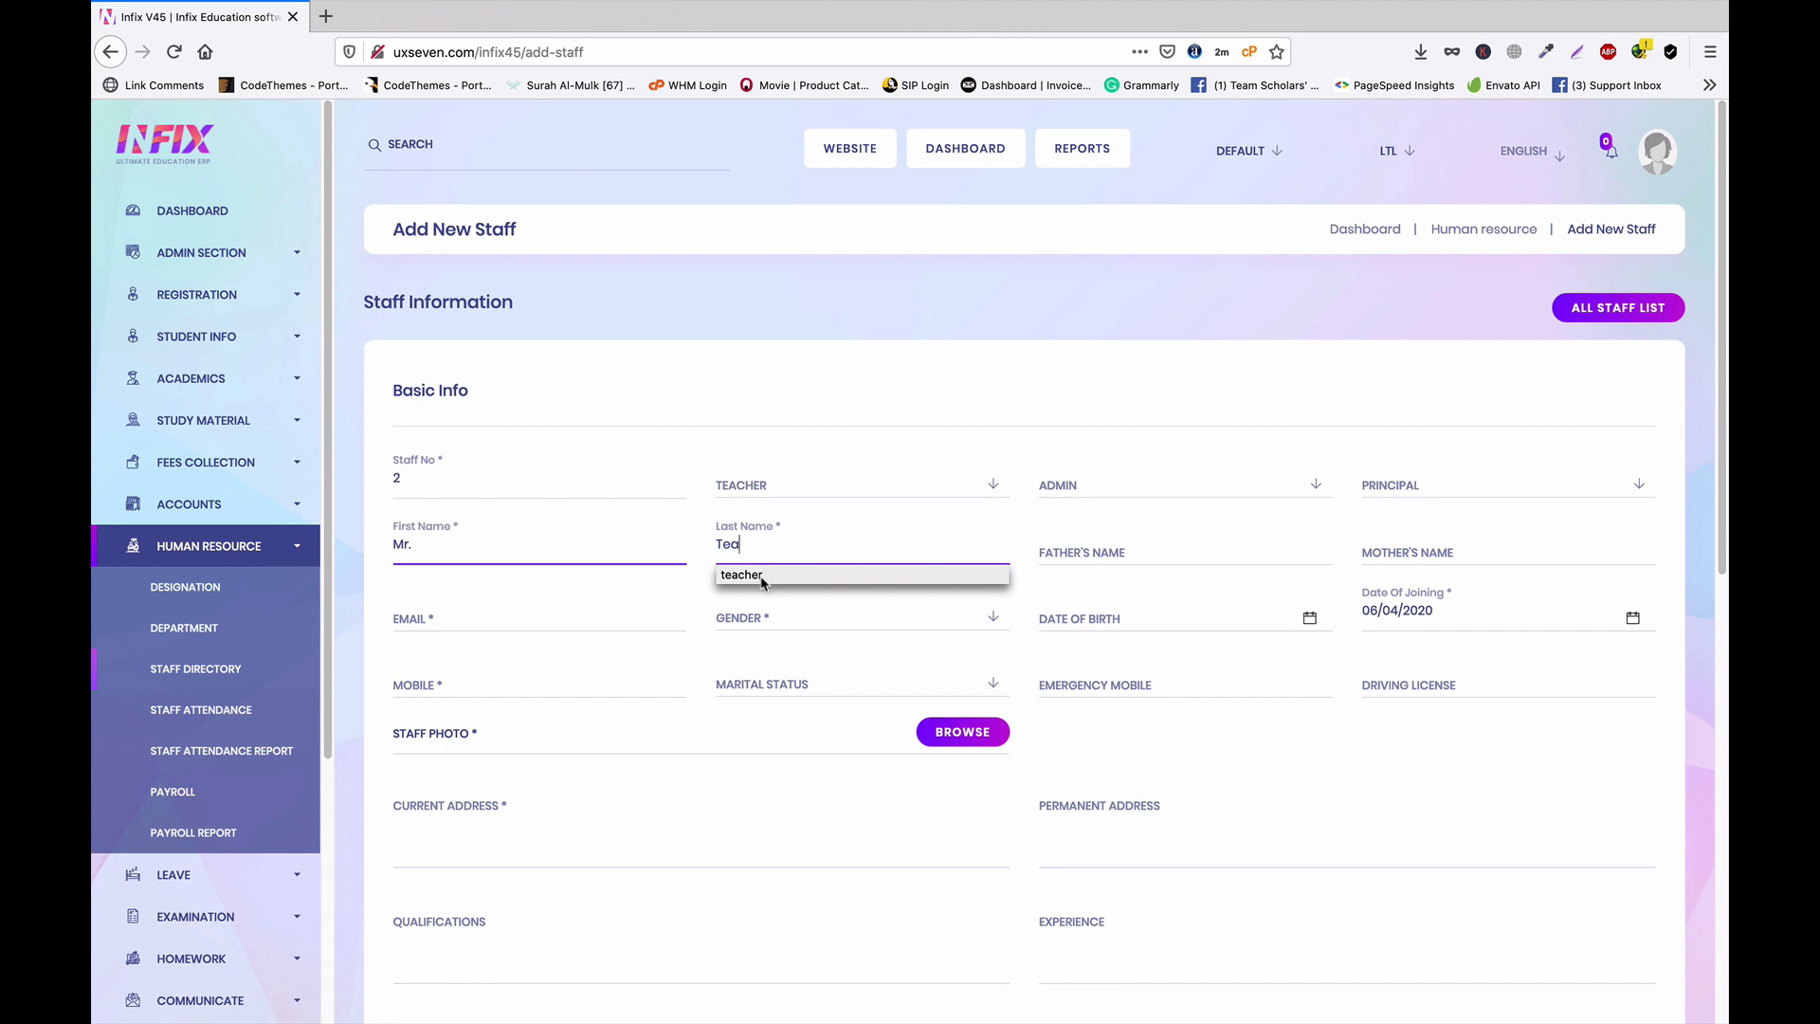
pyautogui.click(741, 575)
# Enter the staff member's e-mail address
pyautogui.click(469, 620)
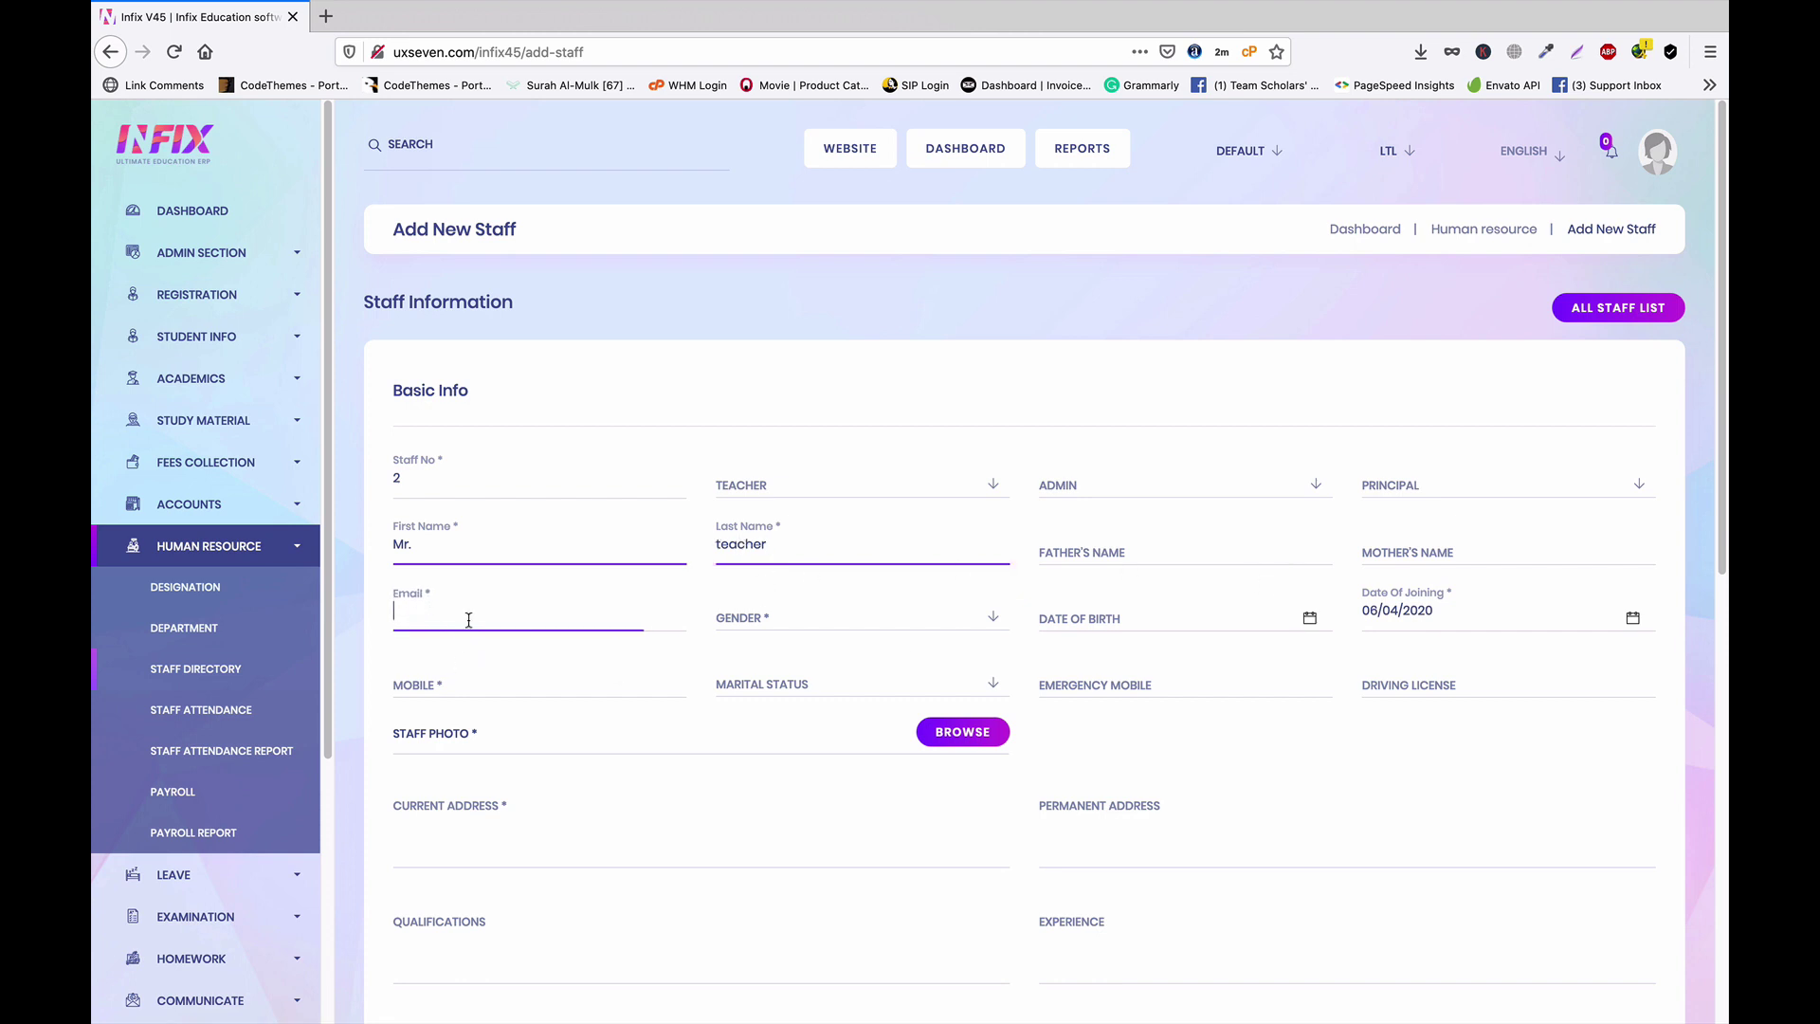
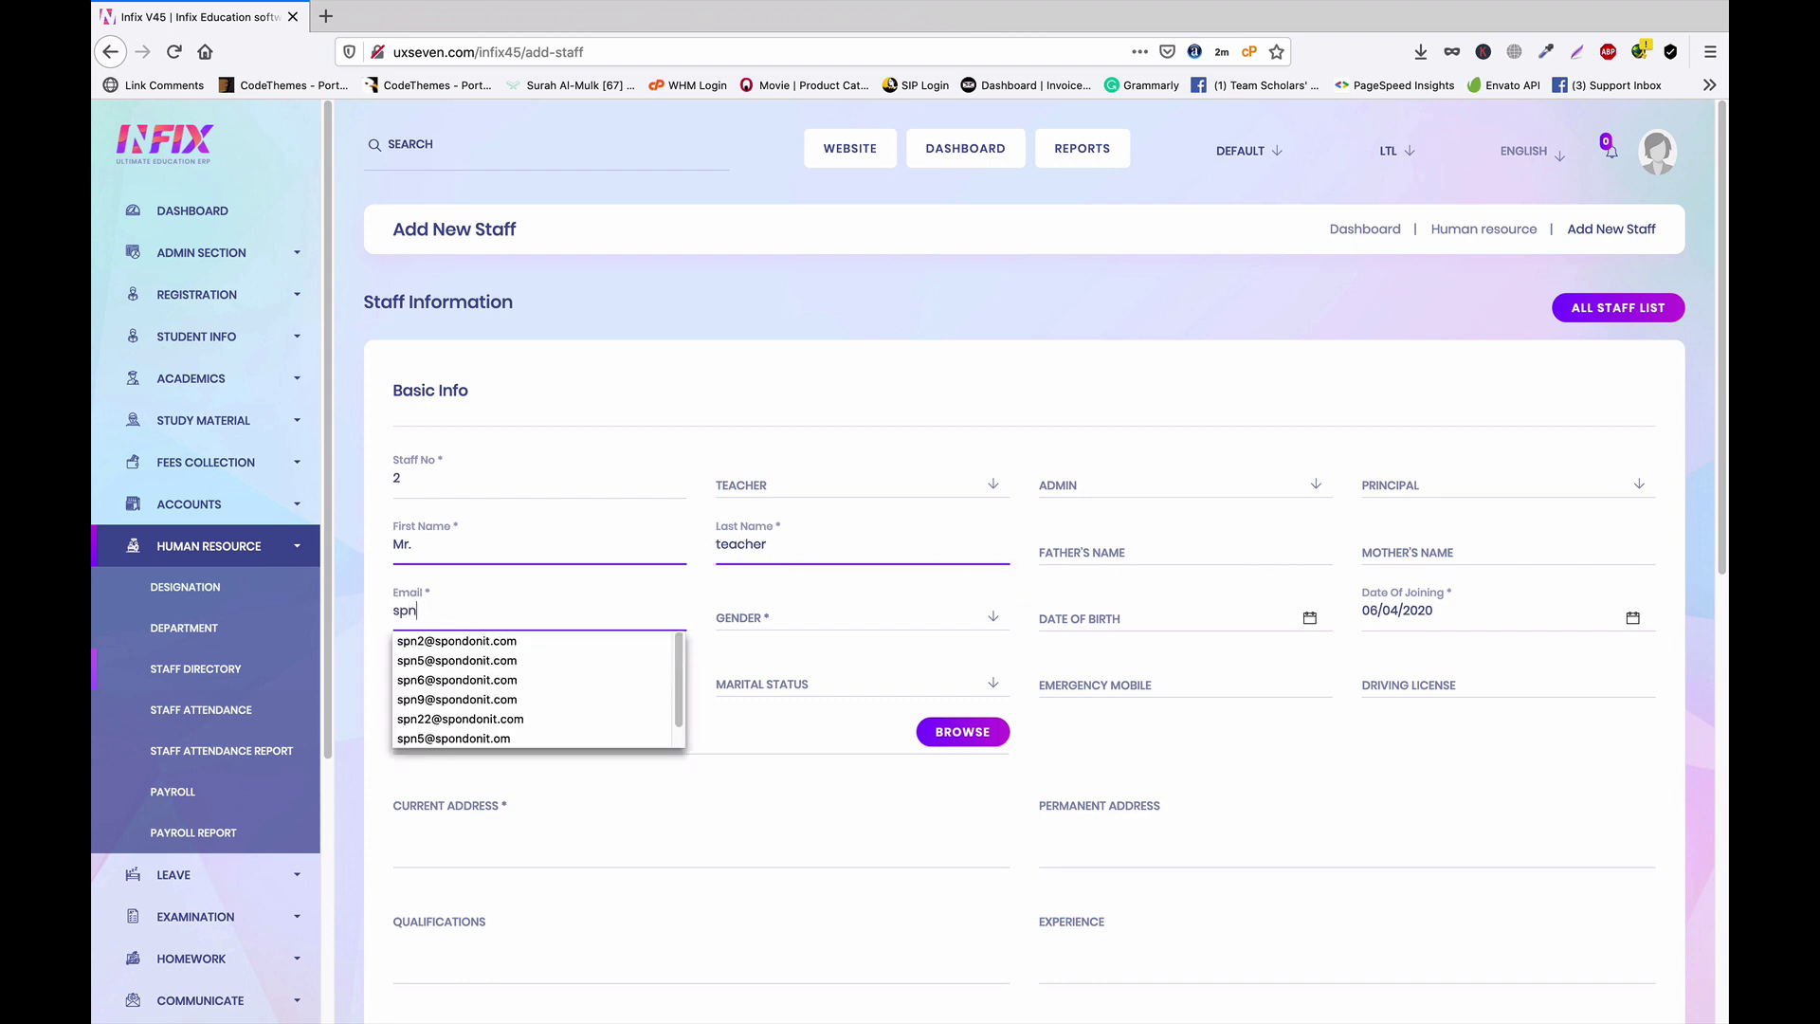
pyautogui.press('Escape')
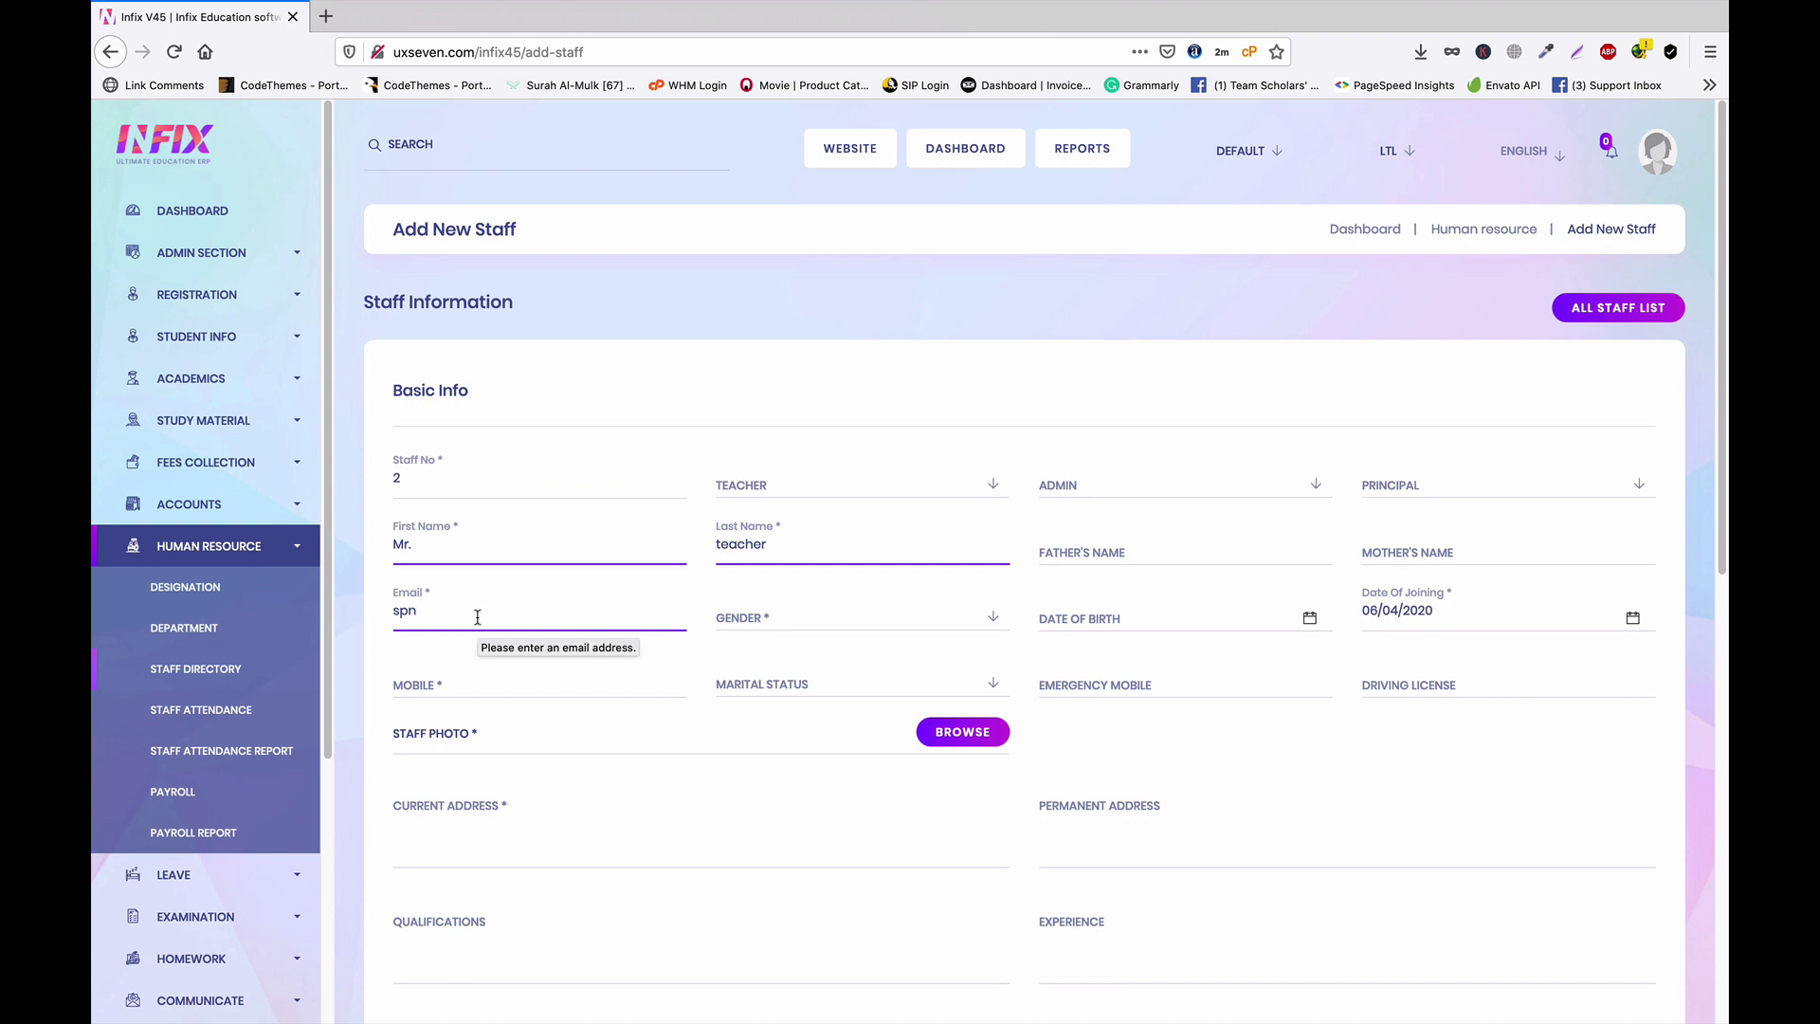
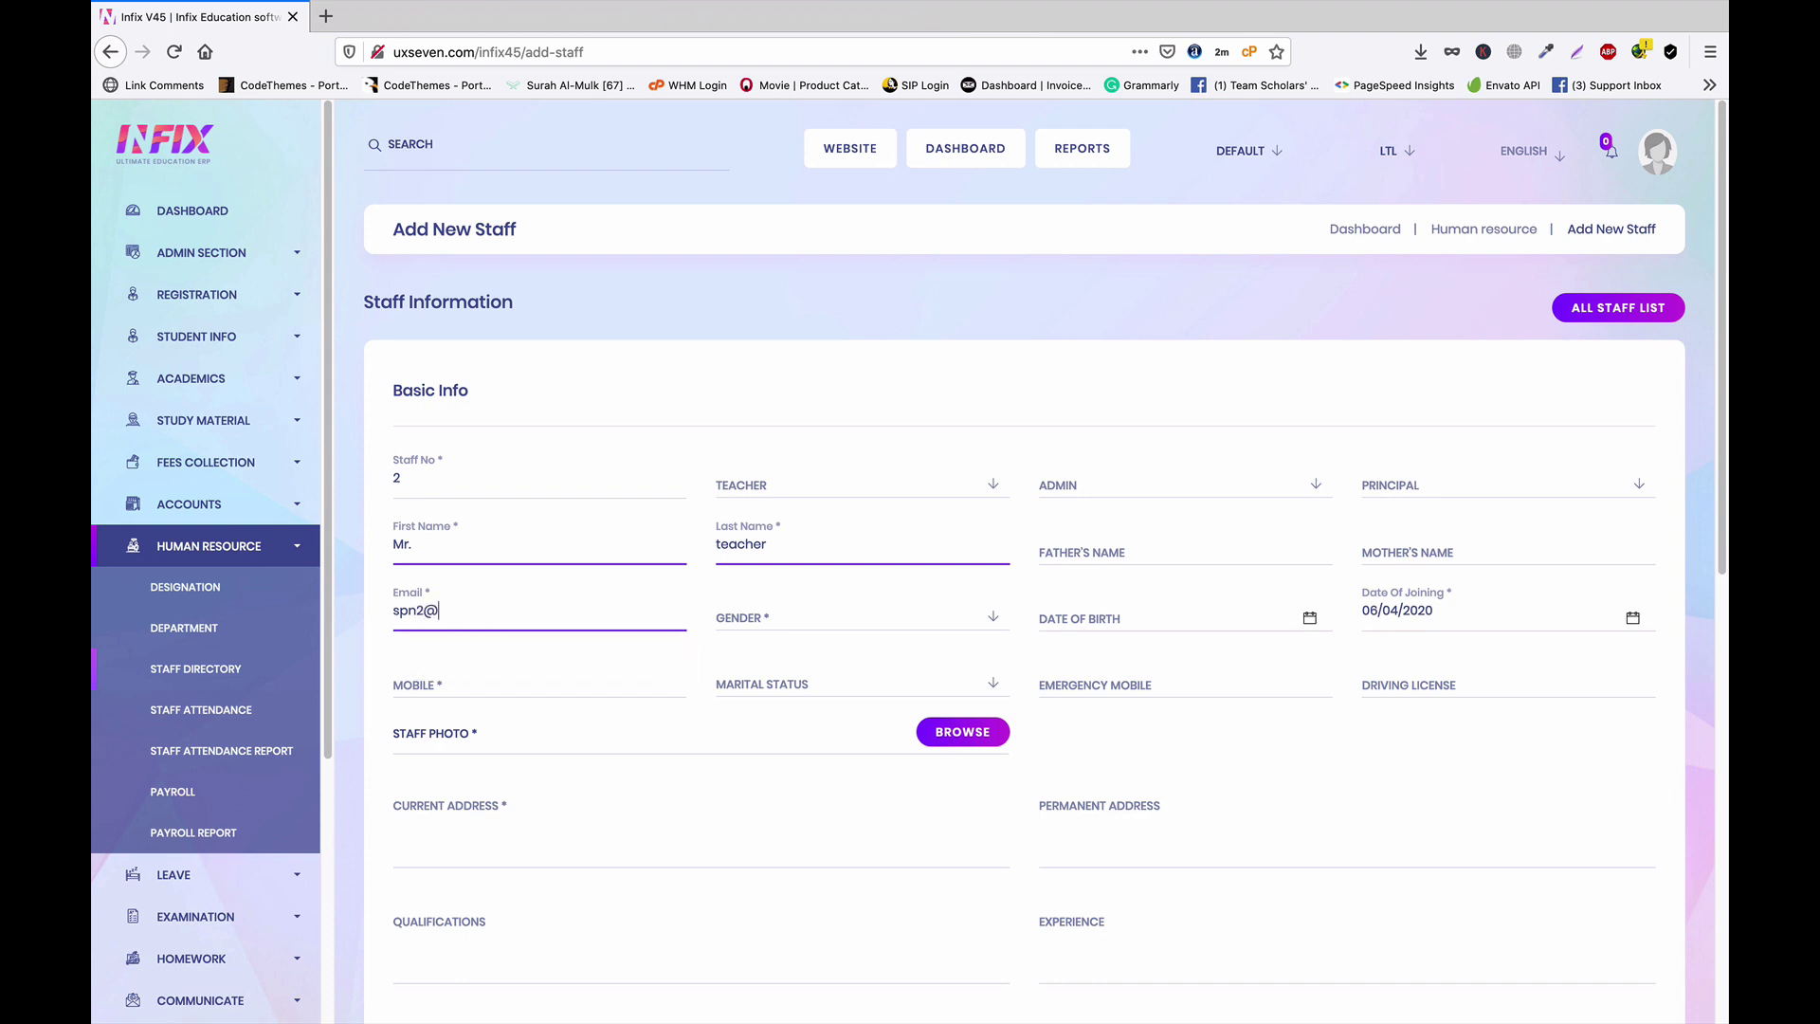
pyautogui.press('Escape')
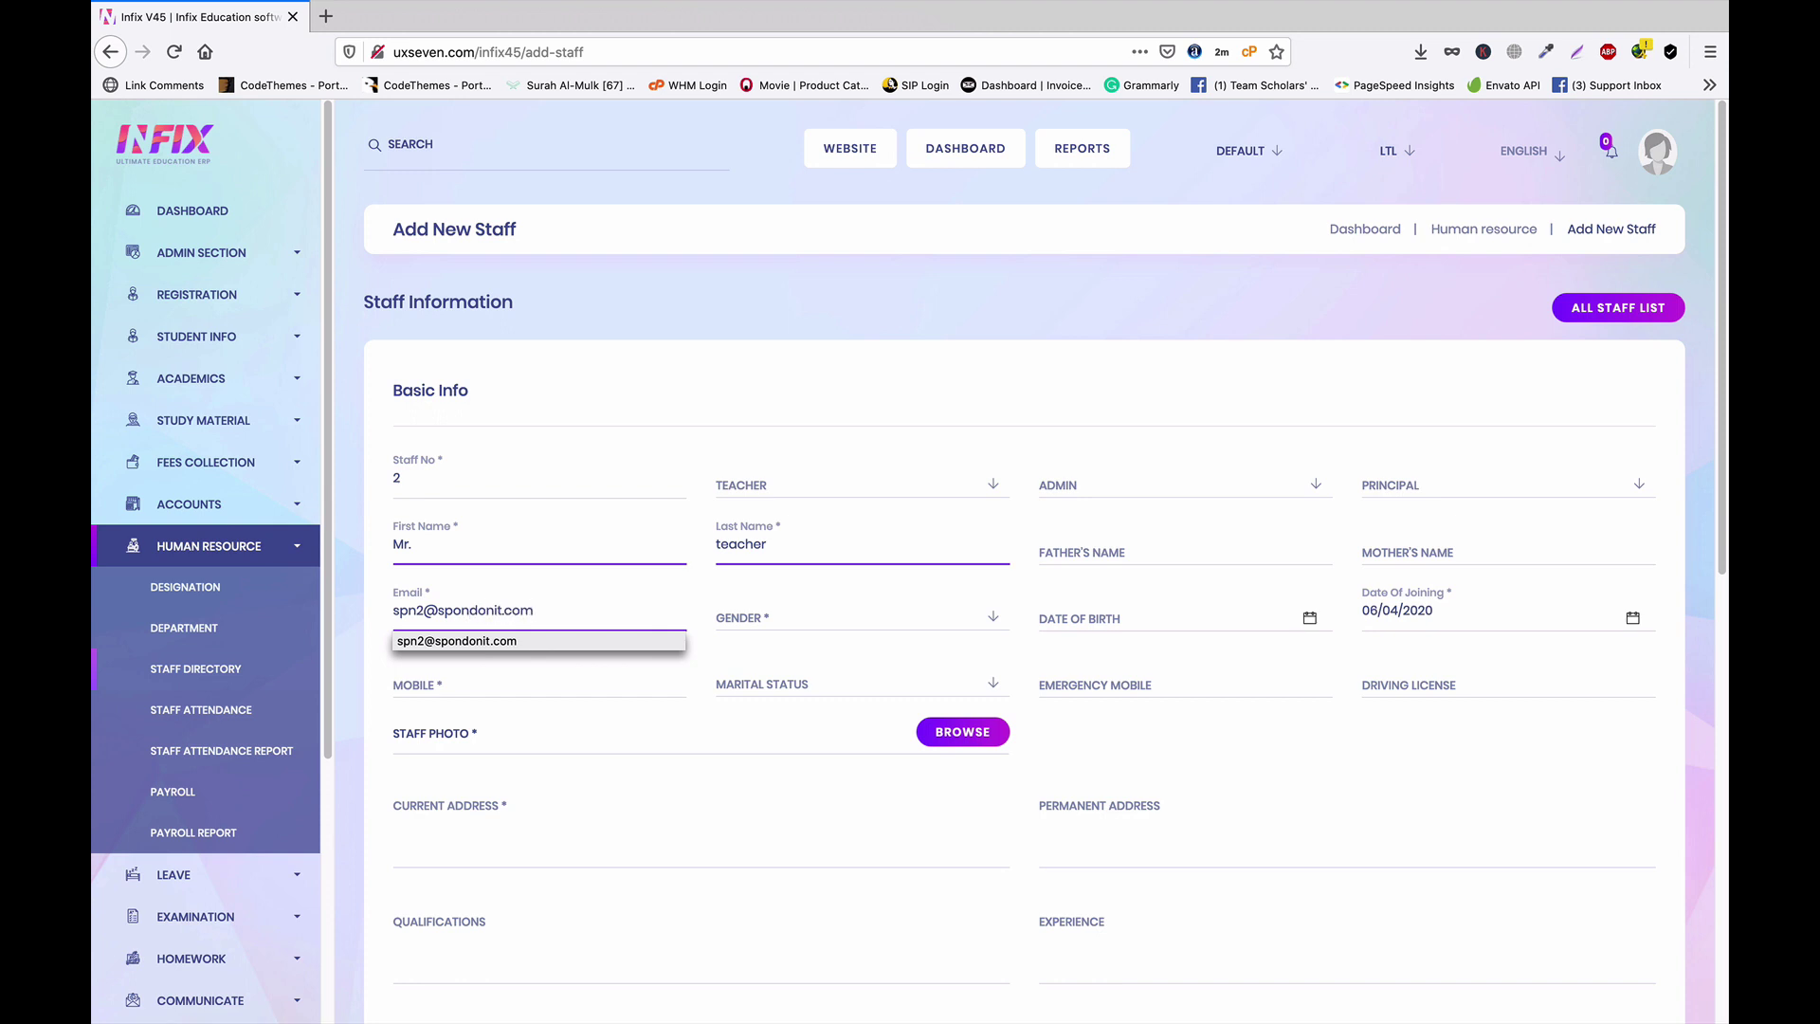
# Set gender to Male and the joining date to 06/03/2020
pyautogui.click(792, 620)
pyautogui.click(813, 696)
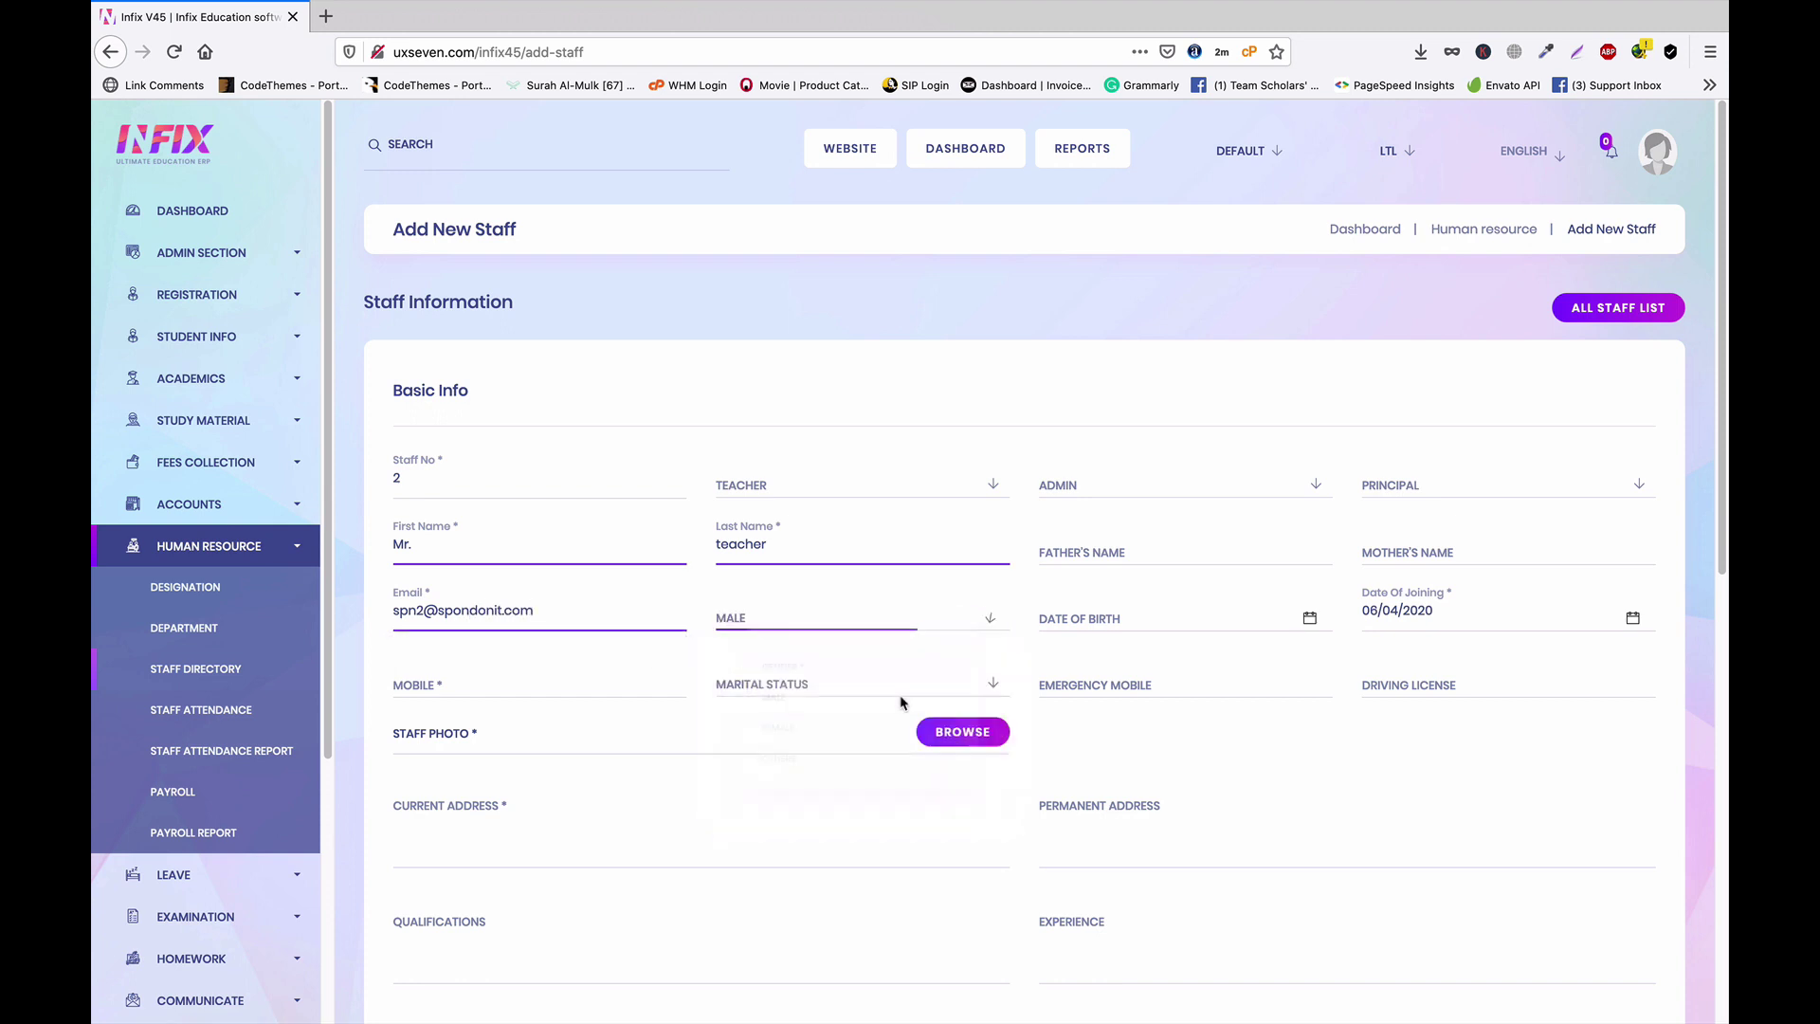
pyautogui.click(1481, 617)
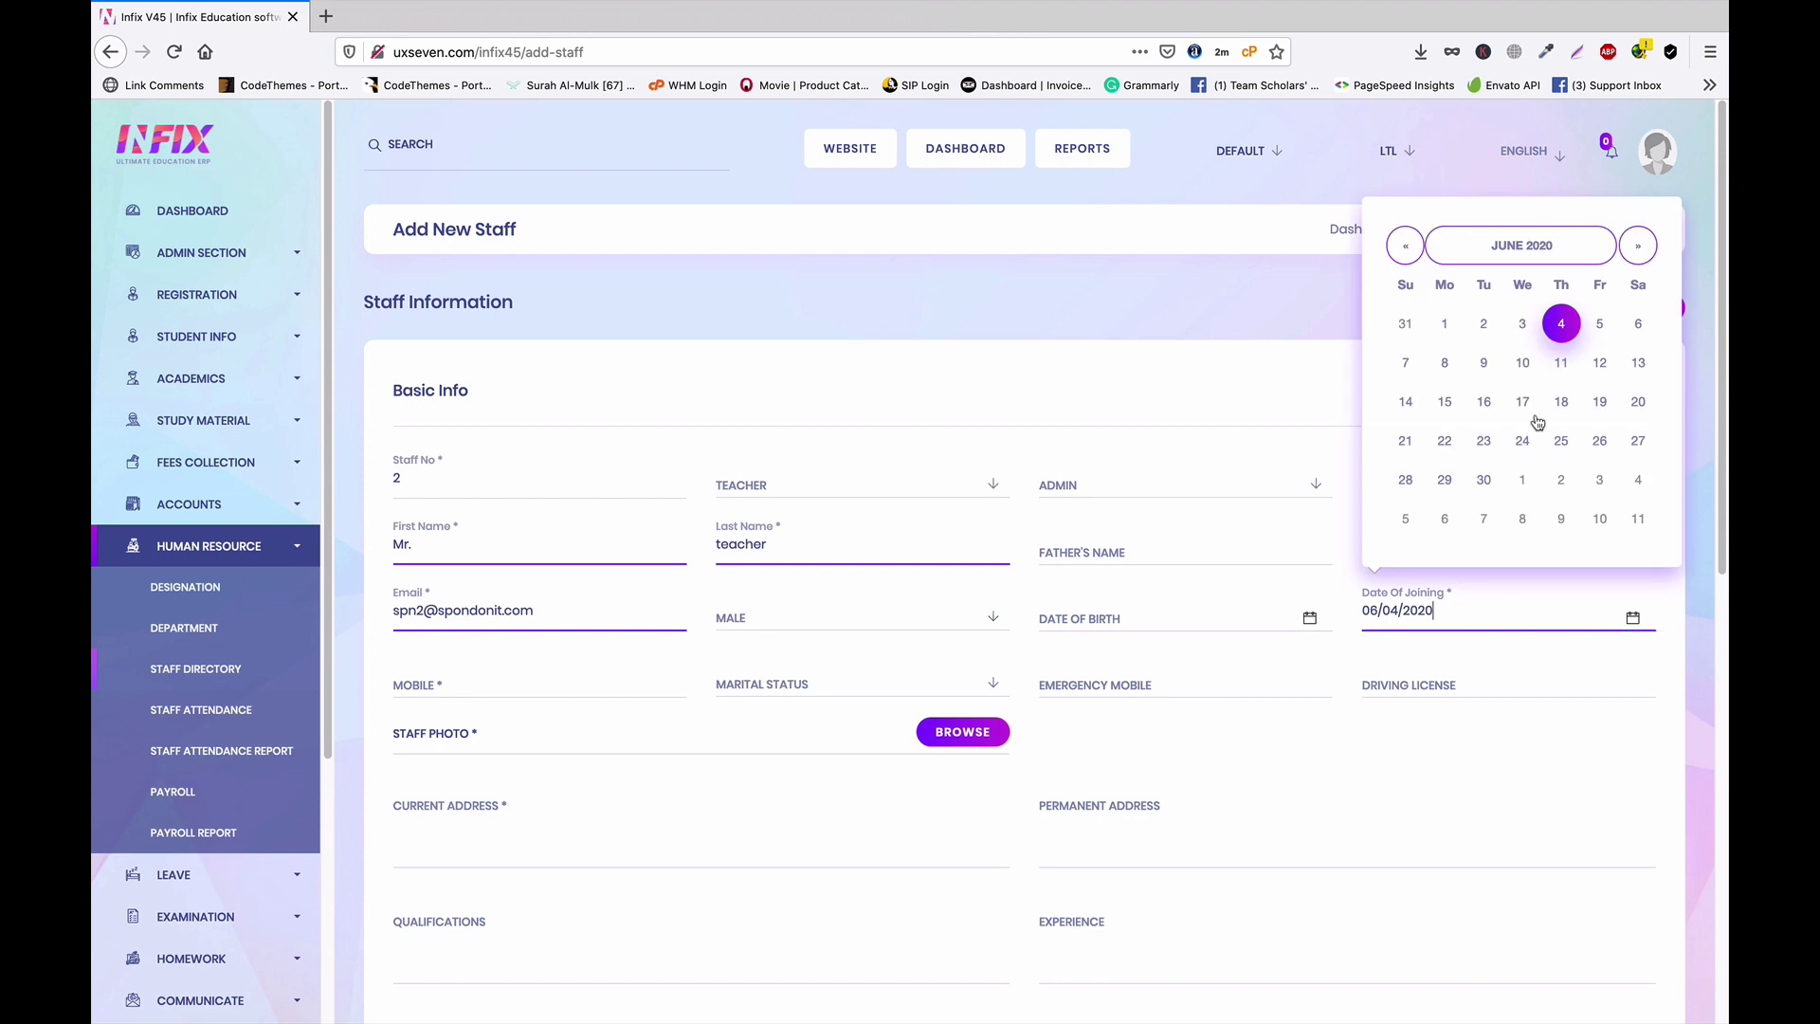
pyautogui.click(1521, 325)
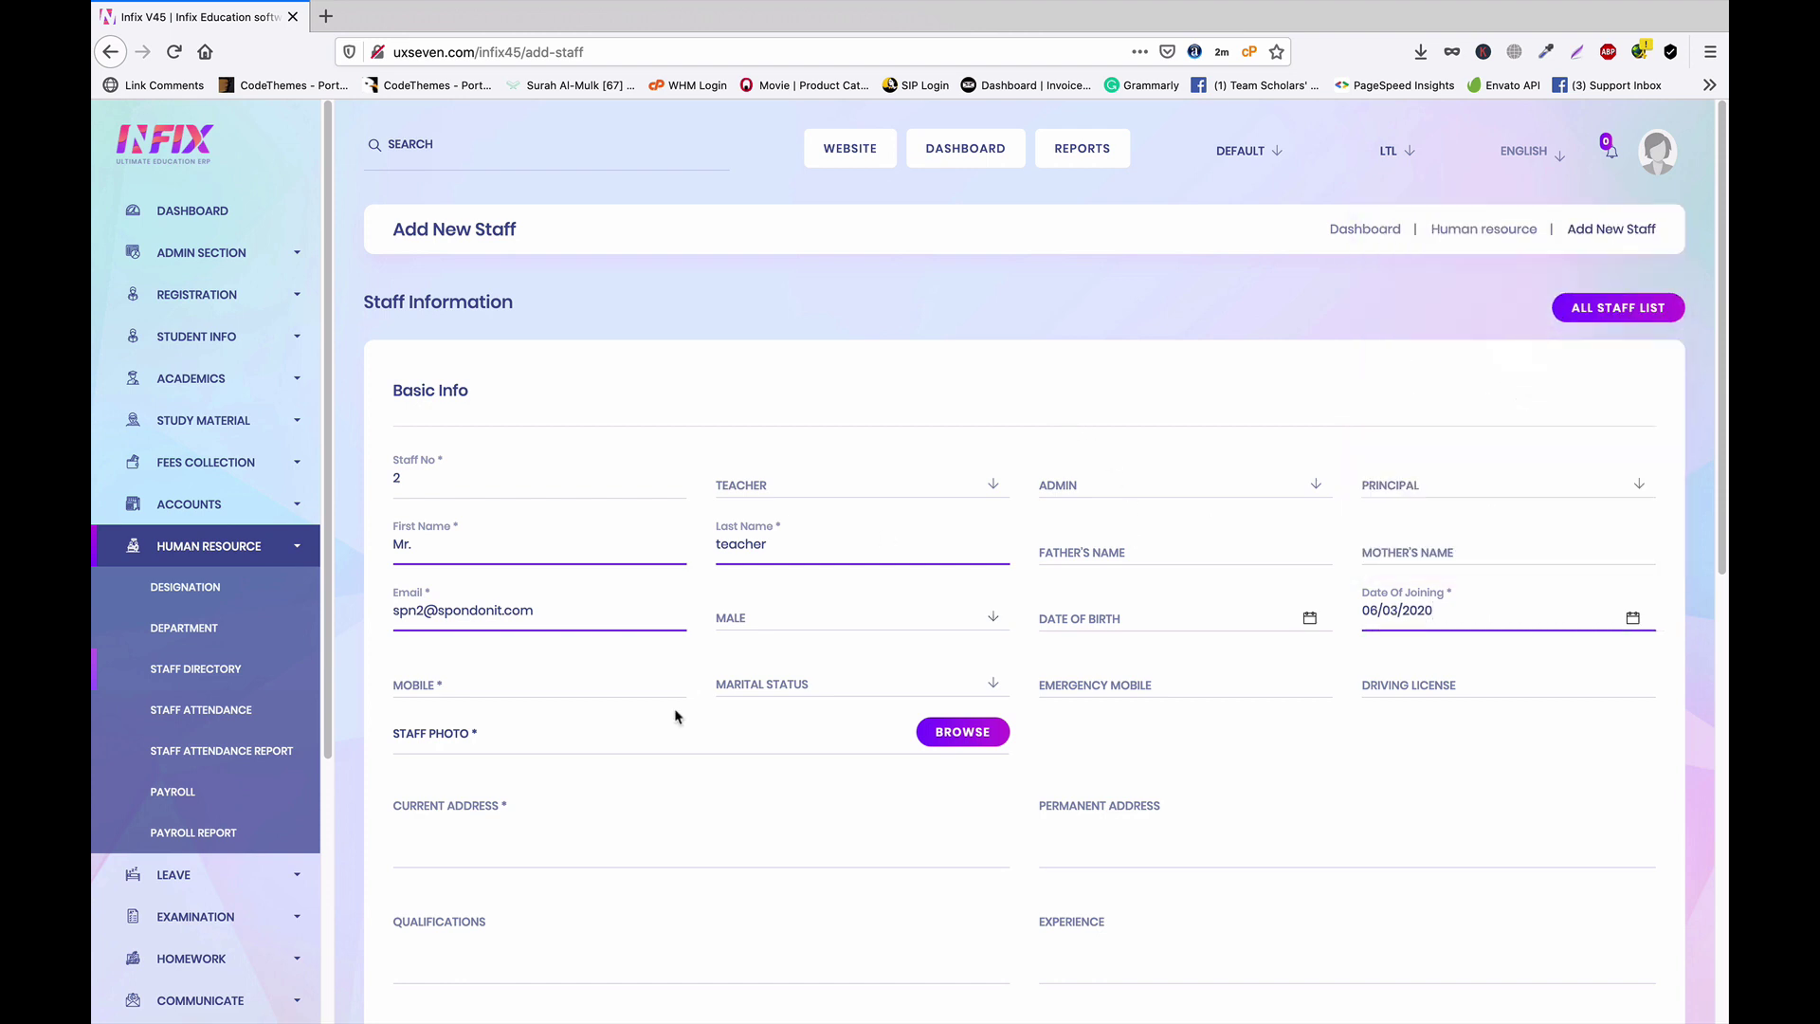
# Fill in a suggested mobile number and add a cropped staff photo
pyautogui.scroll(-1, 675, 716)
pyautogui.click(480, 605)
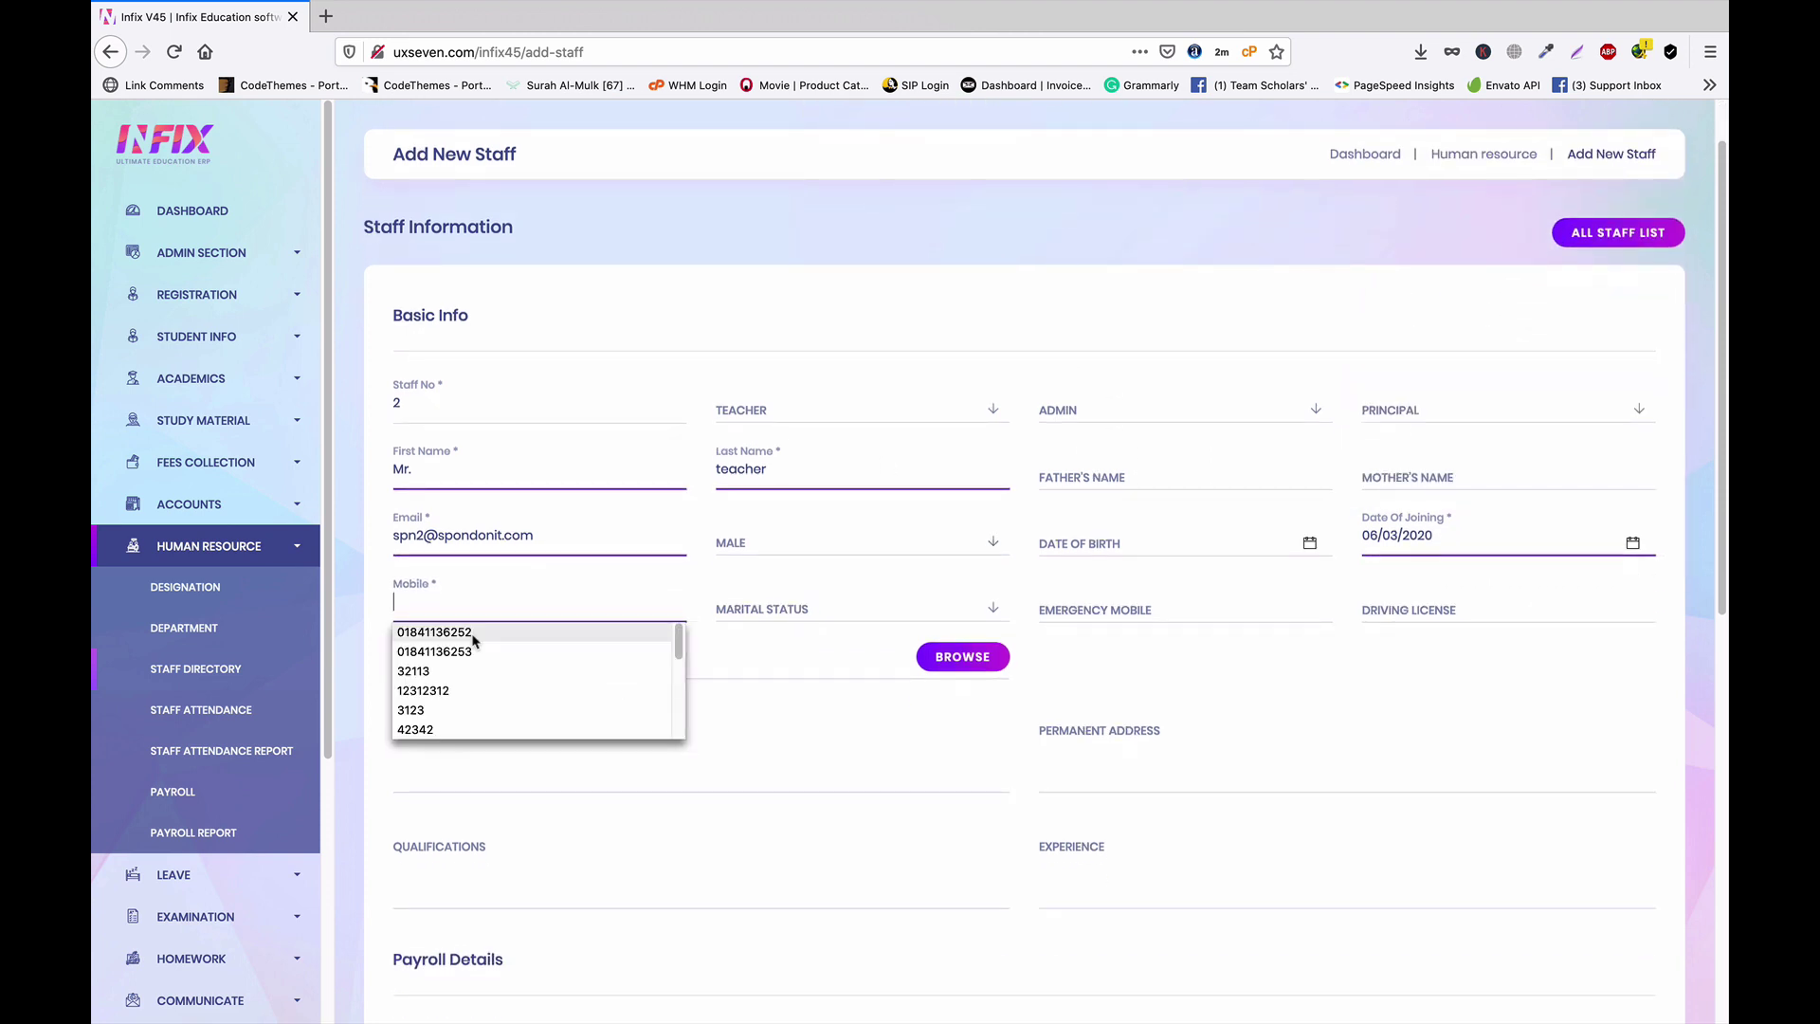
pyautogui.click(474, 632)
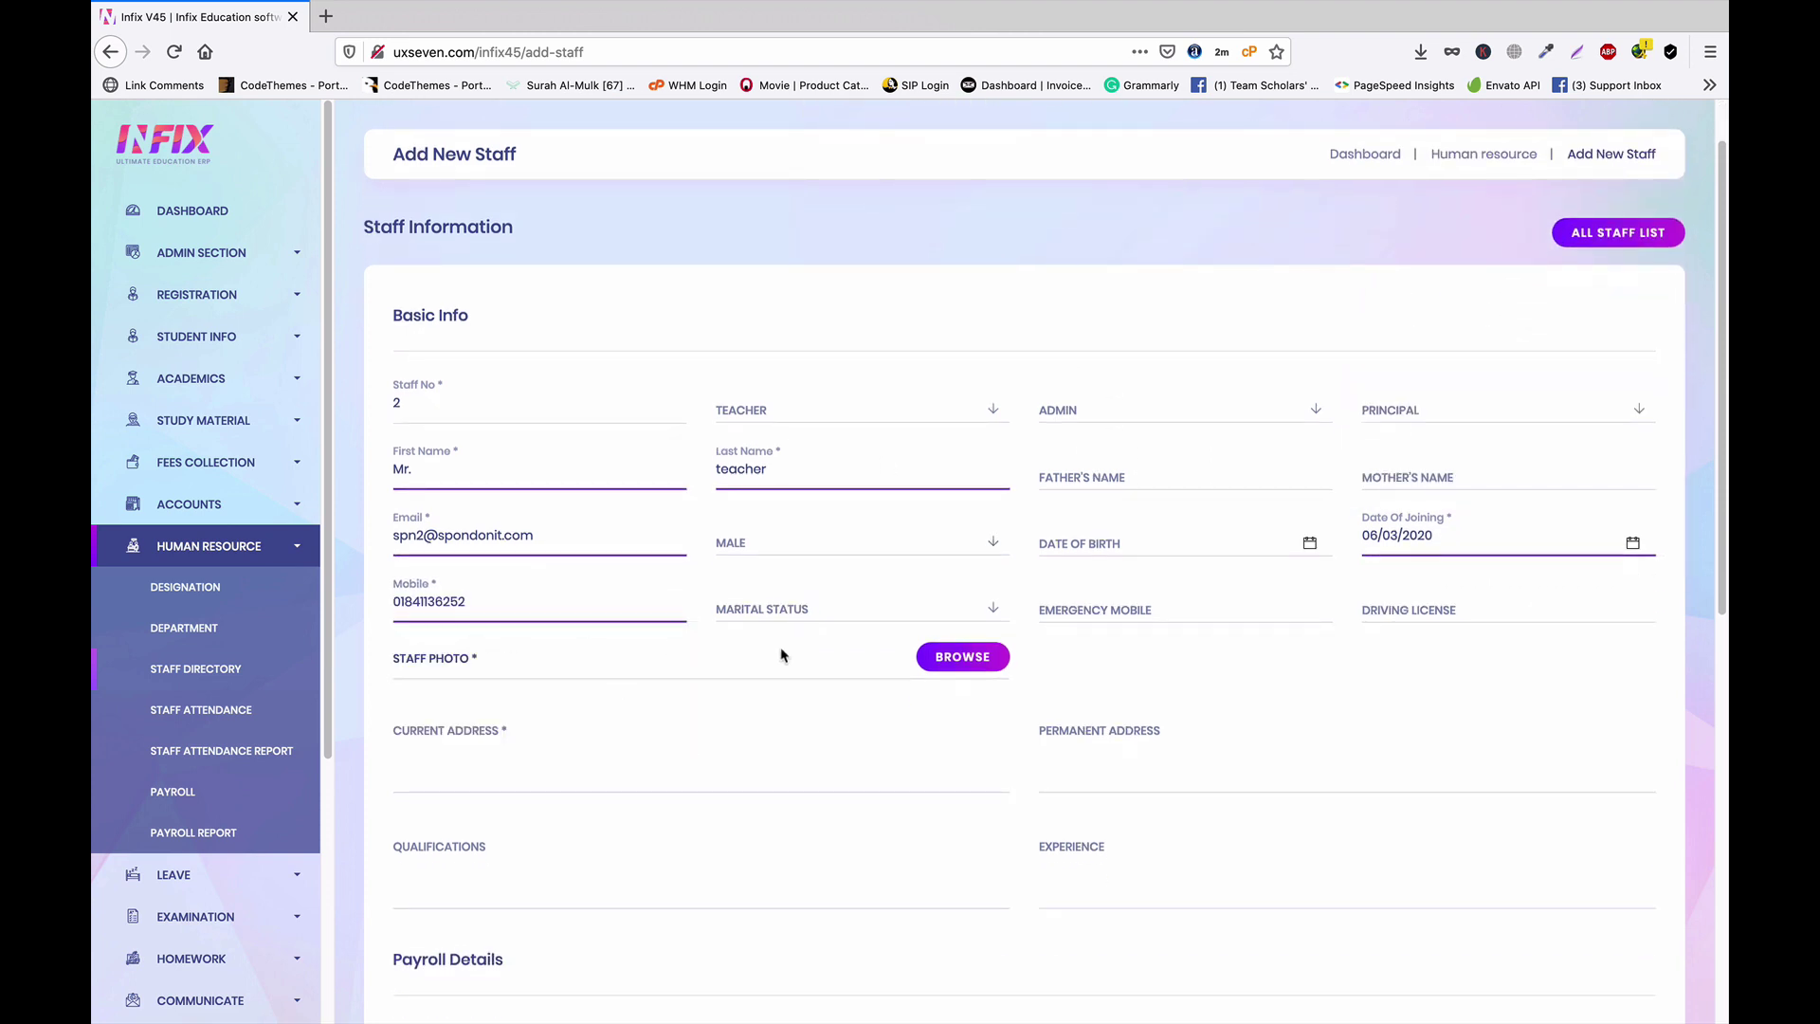
pyautogui.click(963, 662)
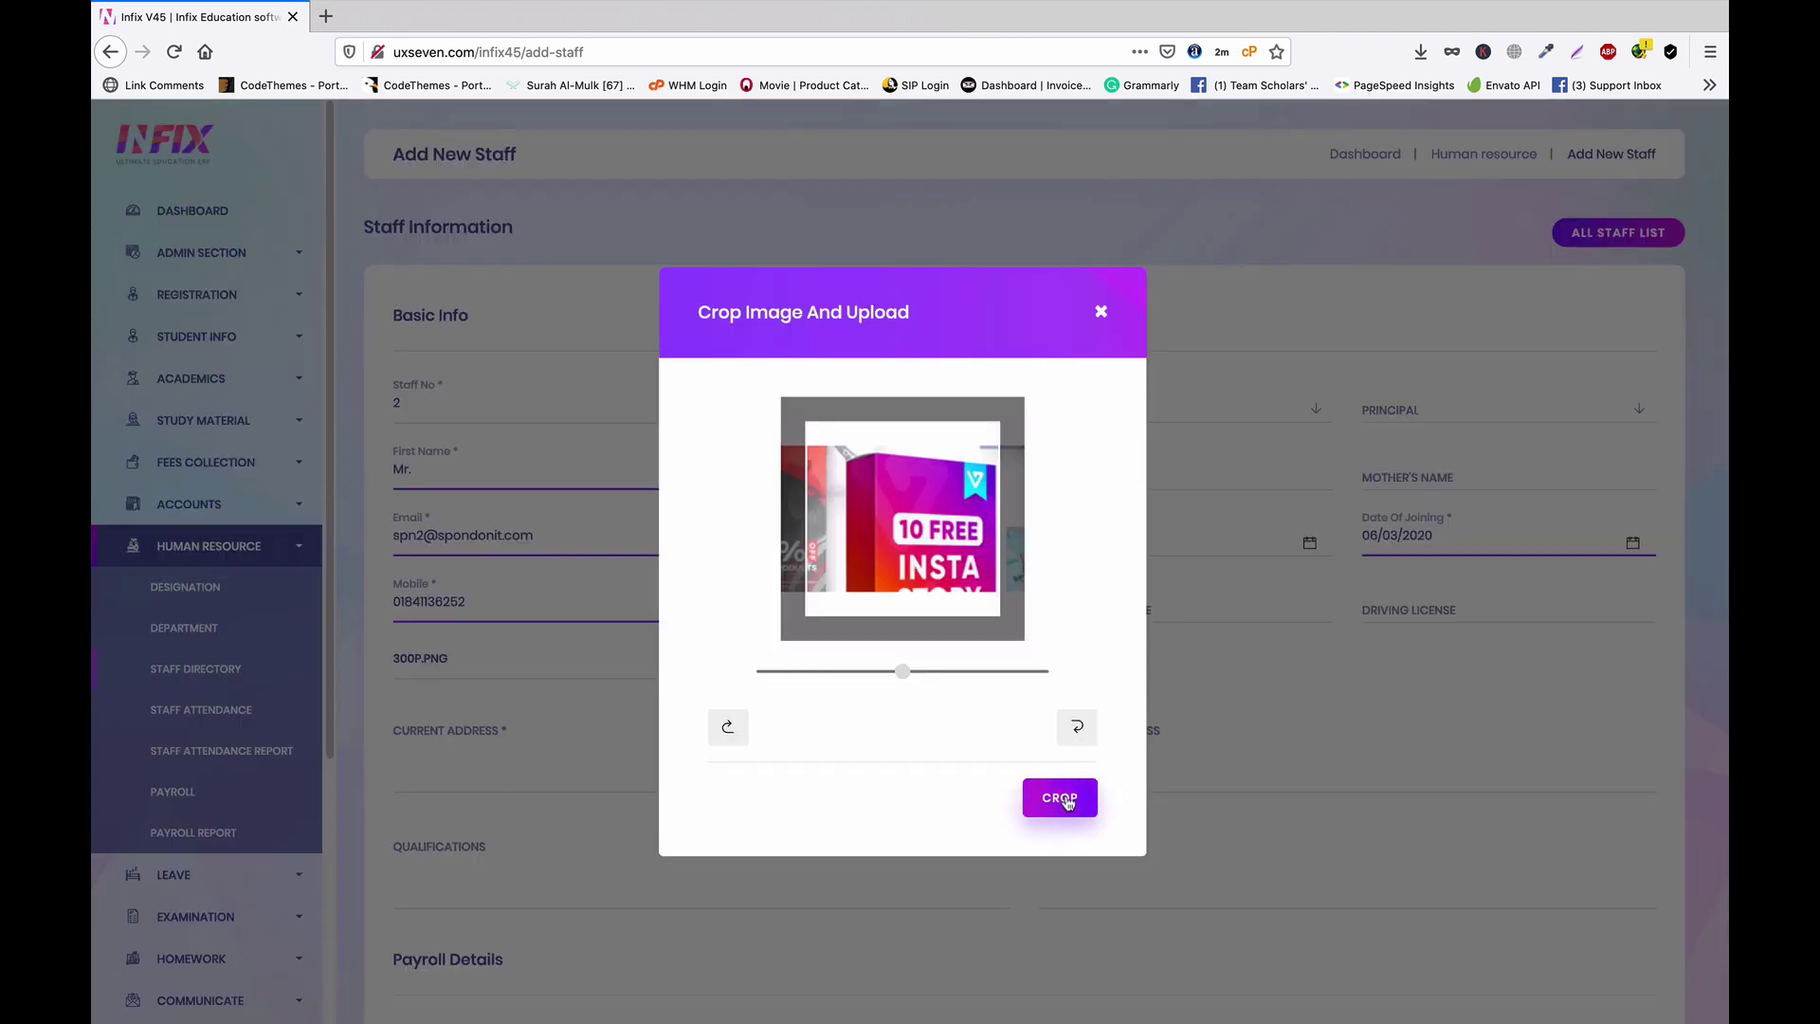
pyautogui.click(1061, 796)
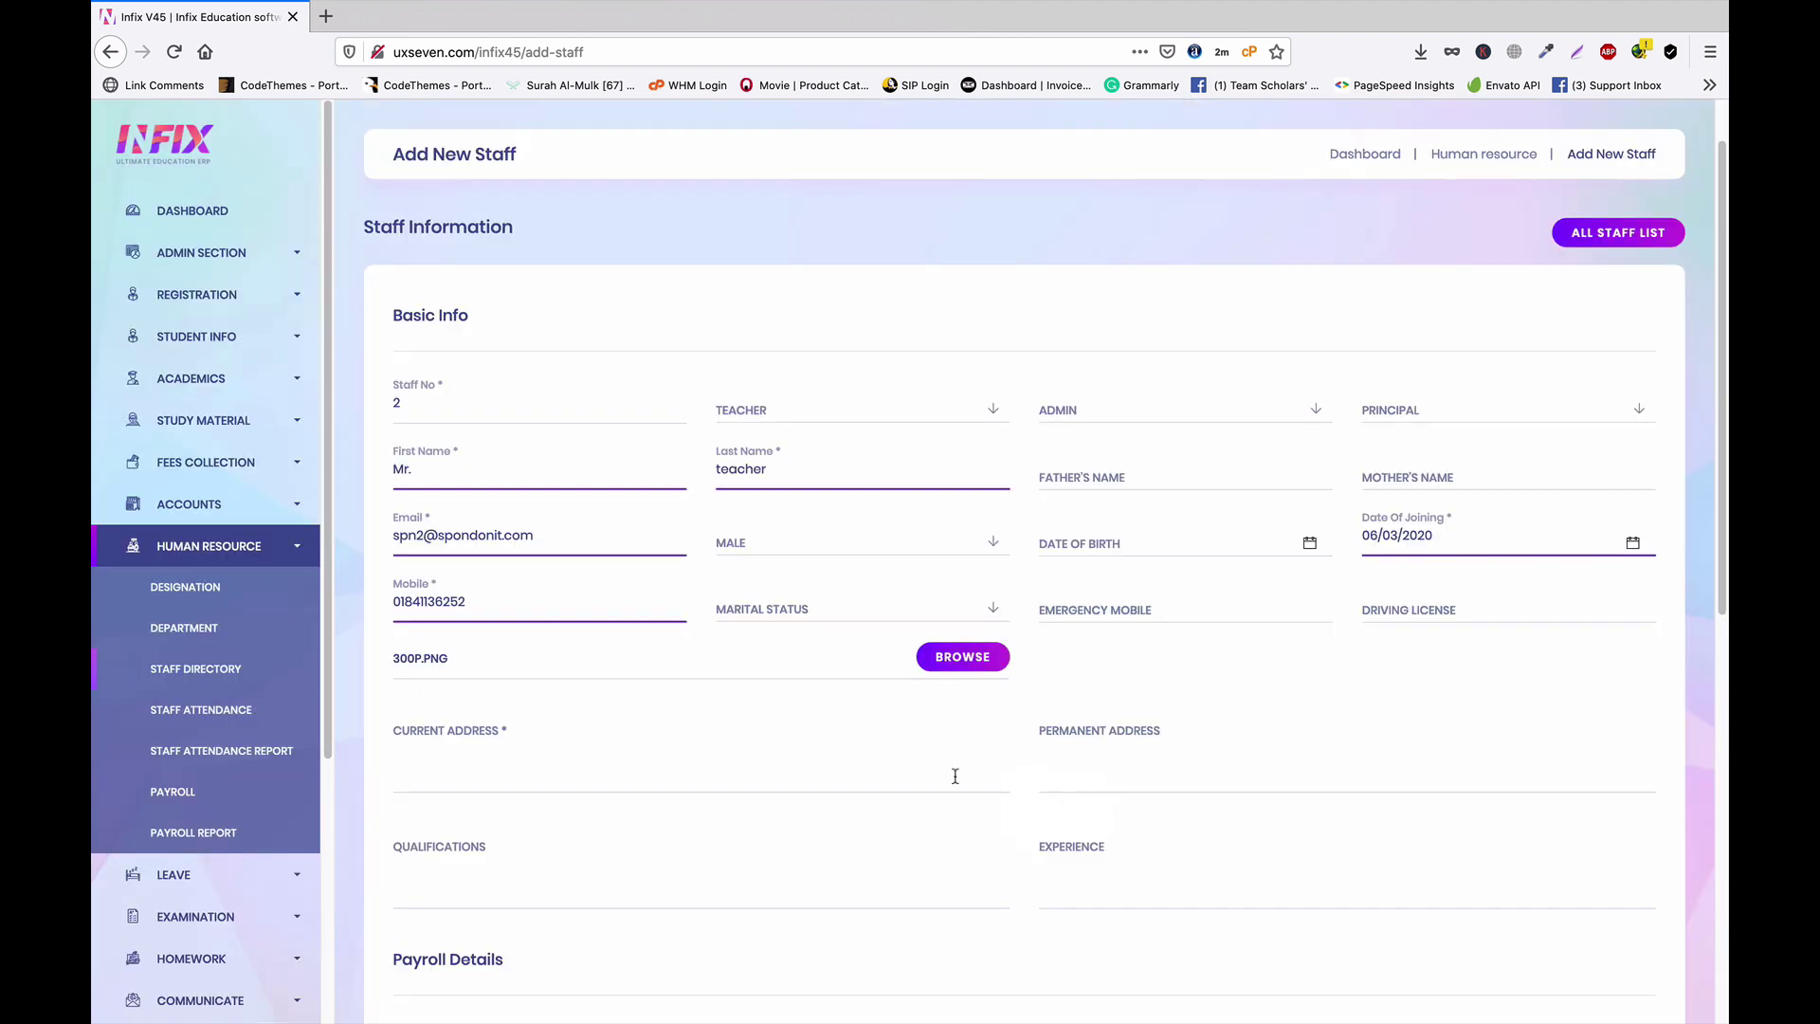
# Enter the current address and basic salary 100, then save the new teacher
pyautogui.click(557, 772)
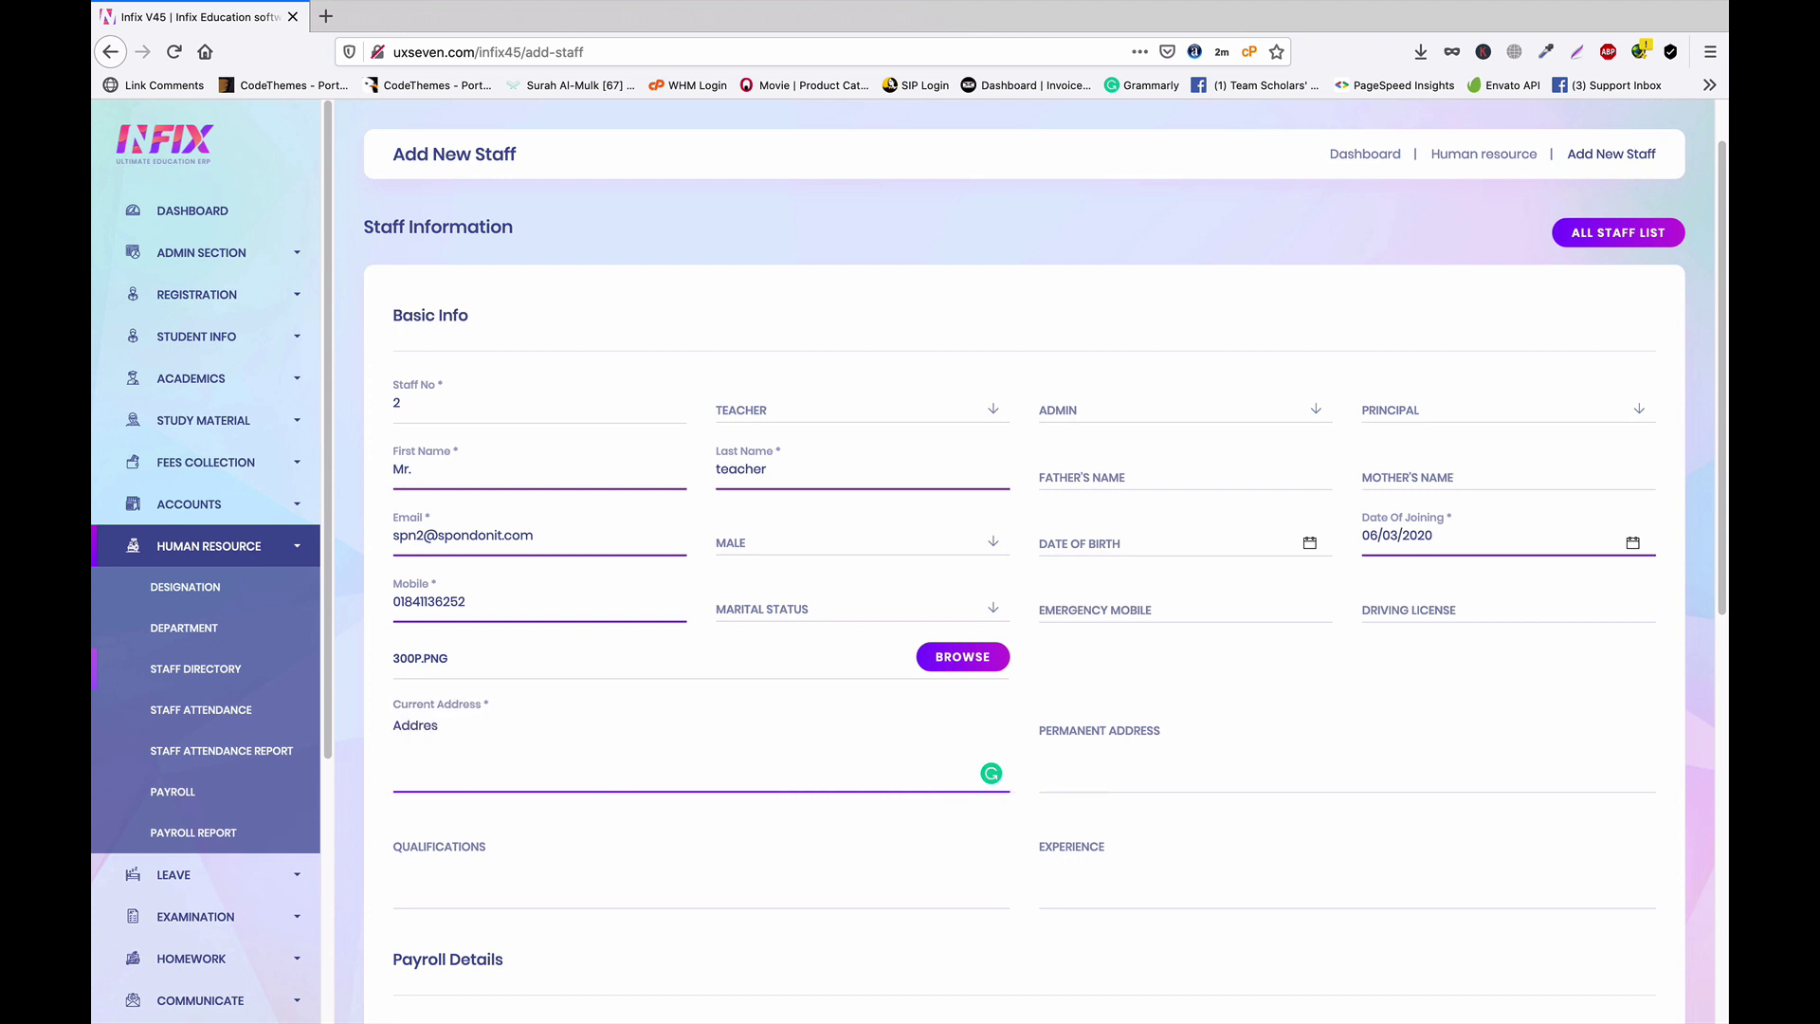
pyautogui.scroll(-3, 842, 782)
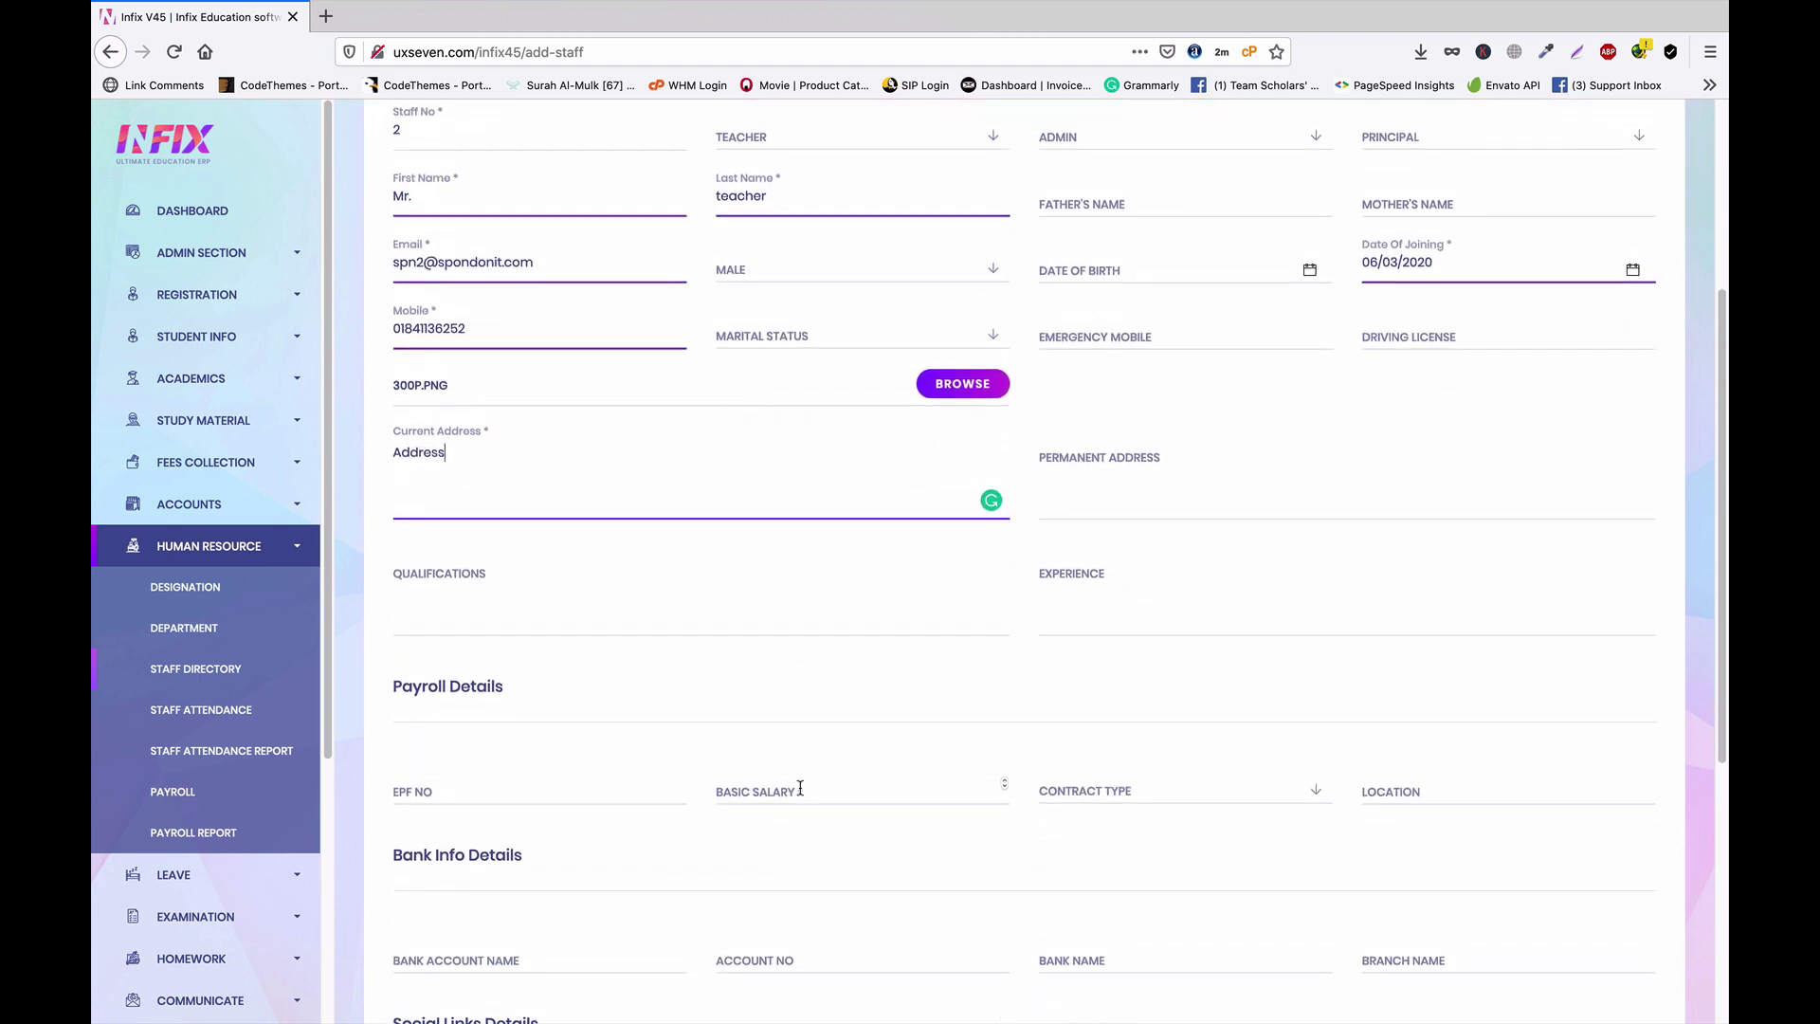
pyautogui.click(799, 786)
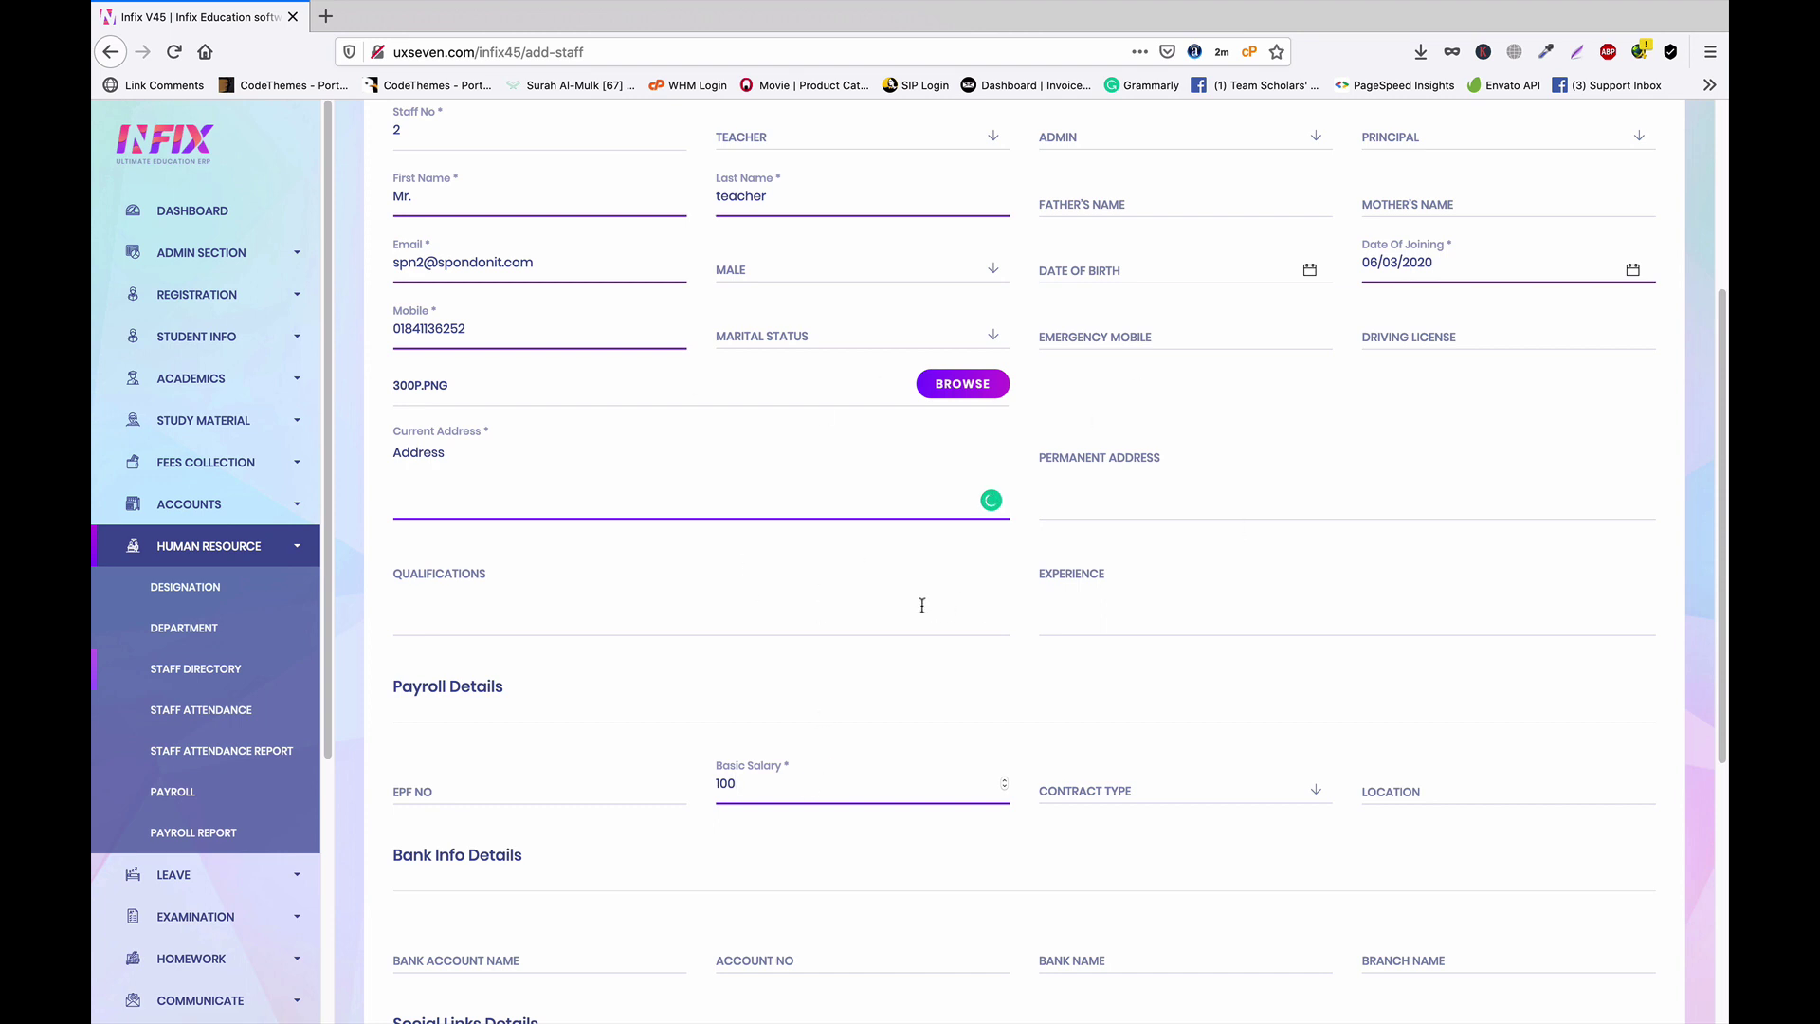
pyautogui.scroll(-5, 921, 605)
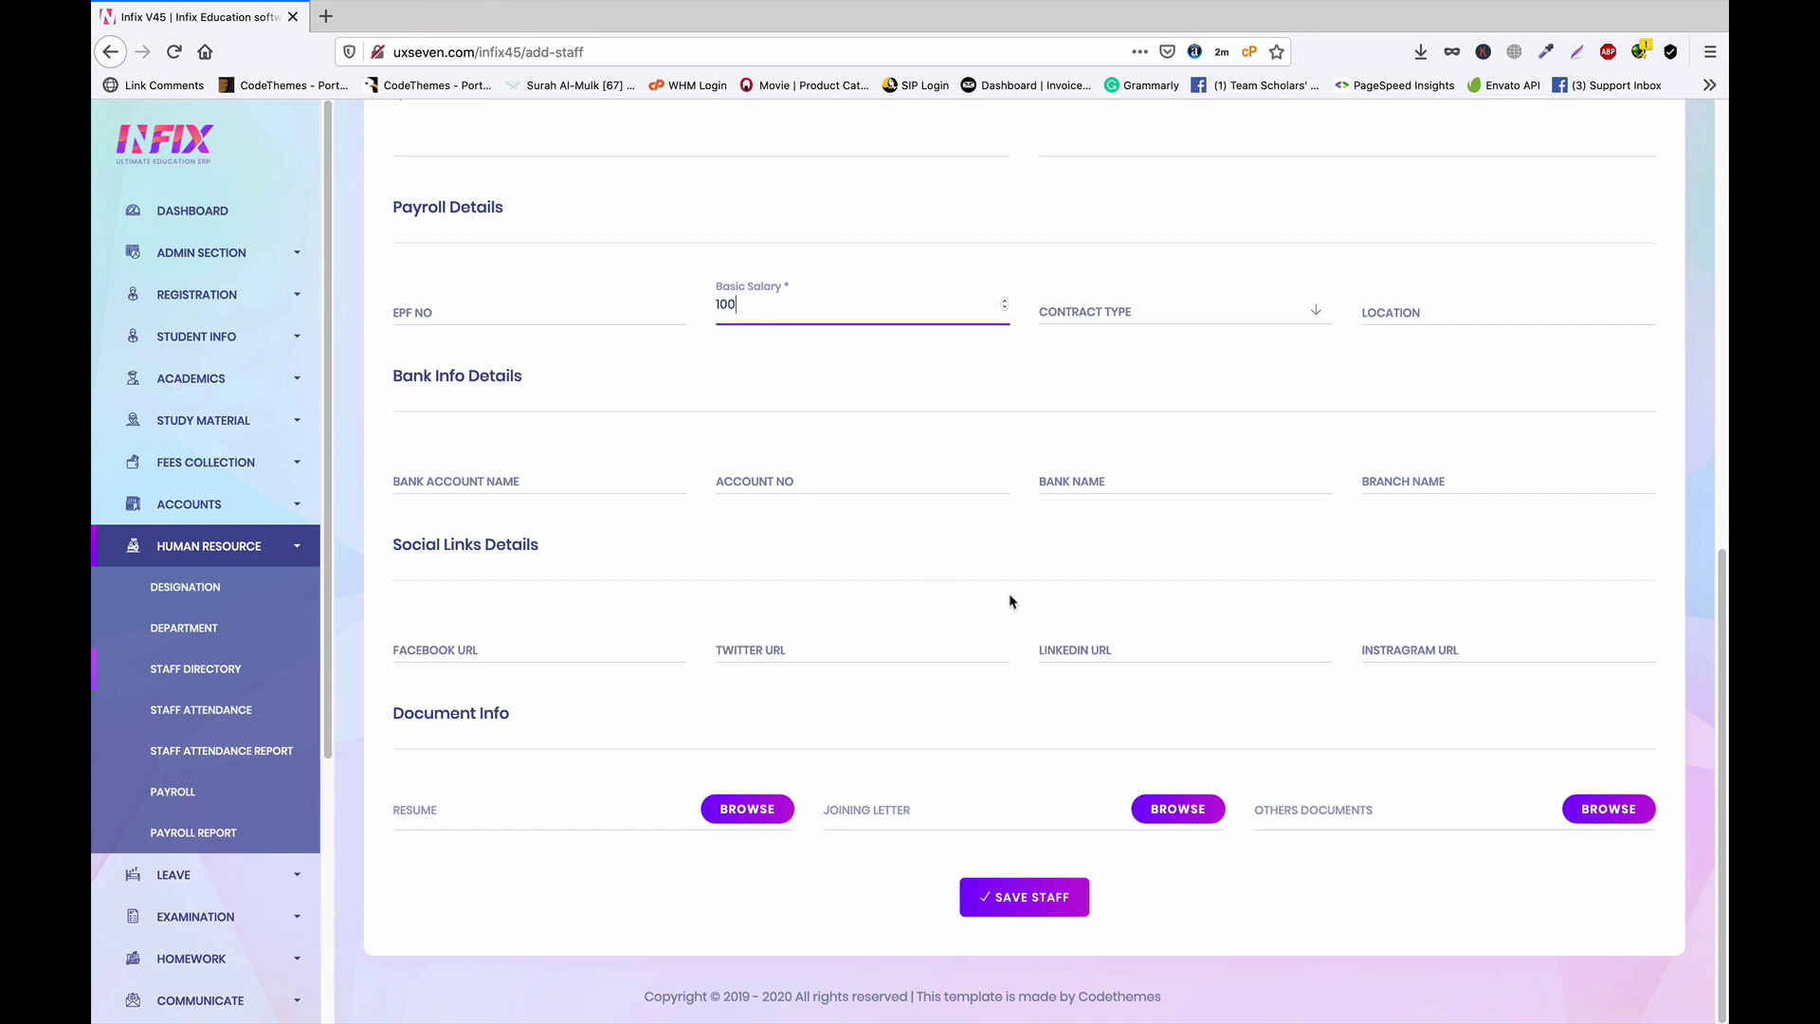
pyautogui.click(1026, 901)
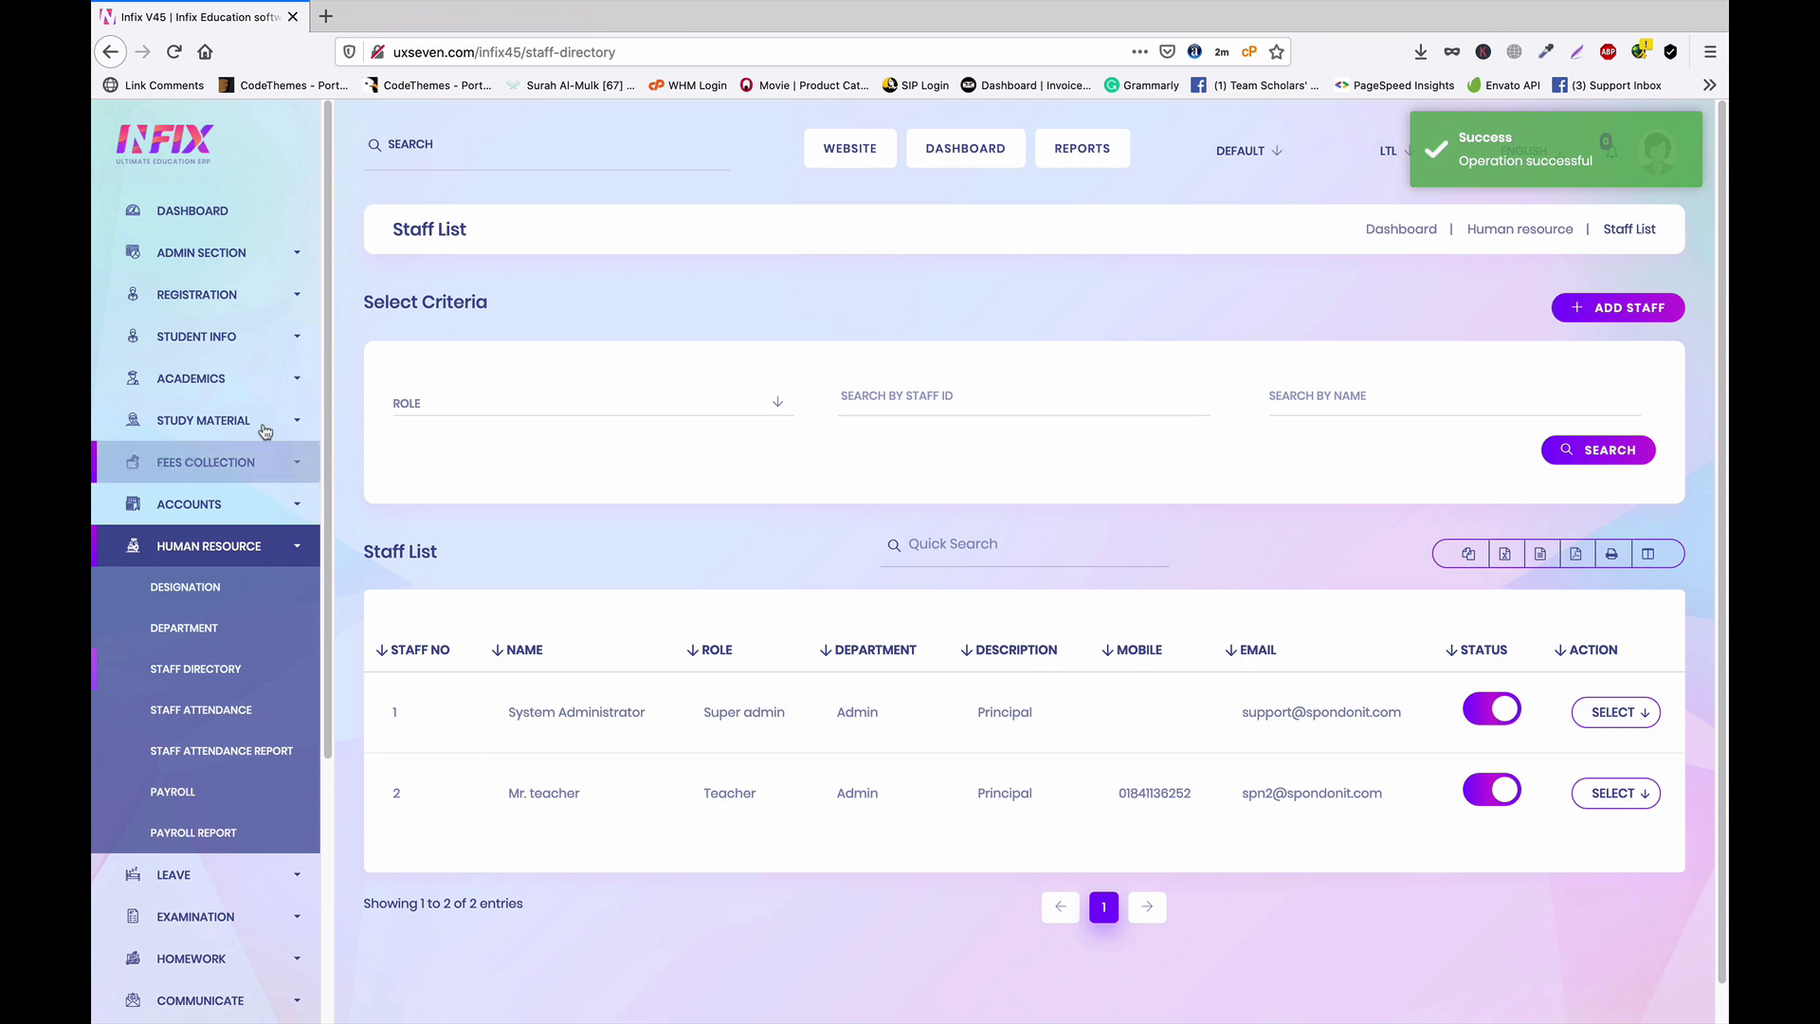
# Assign Mr. teacher as class teacher for class ONE, section A
pyautogui.click(190, 378)
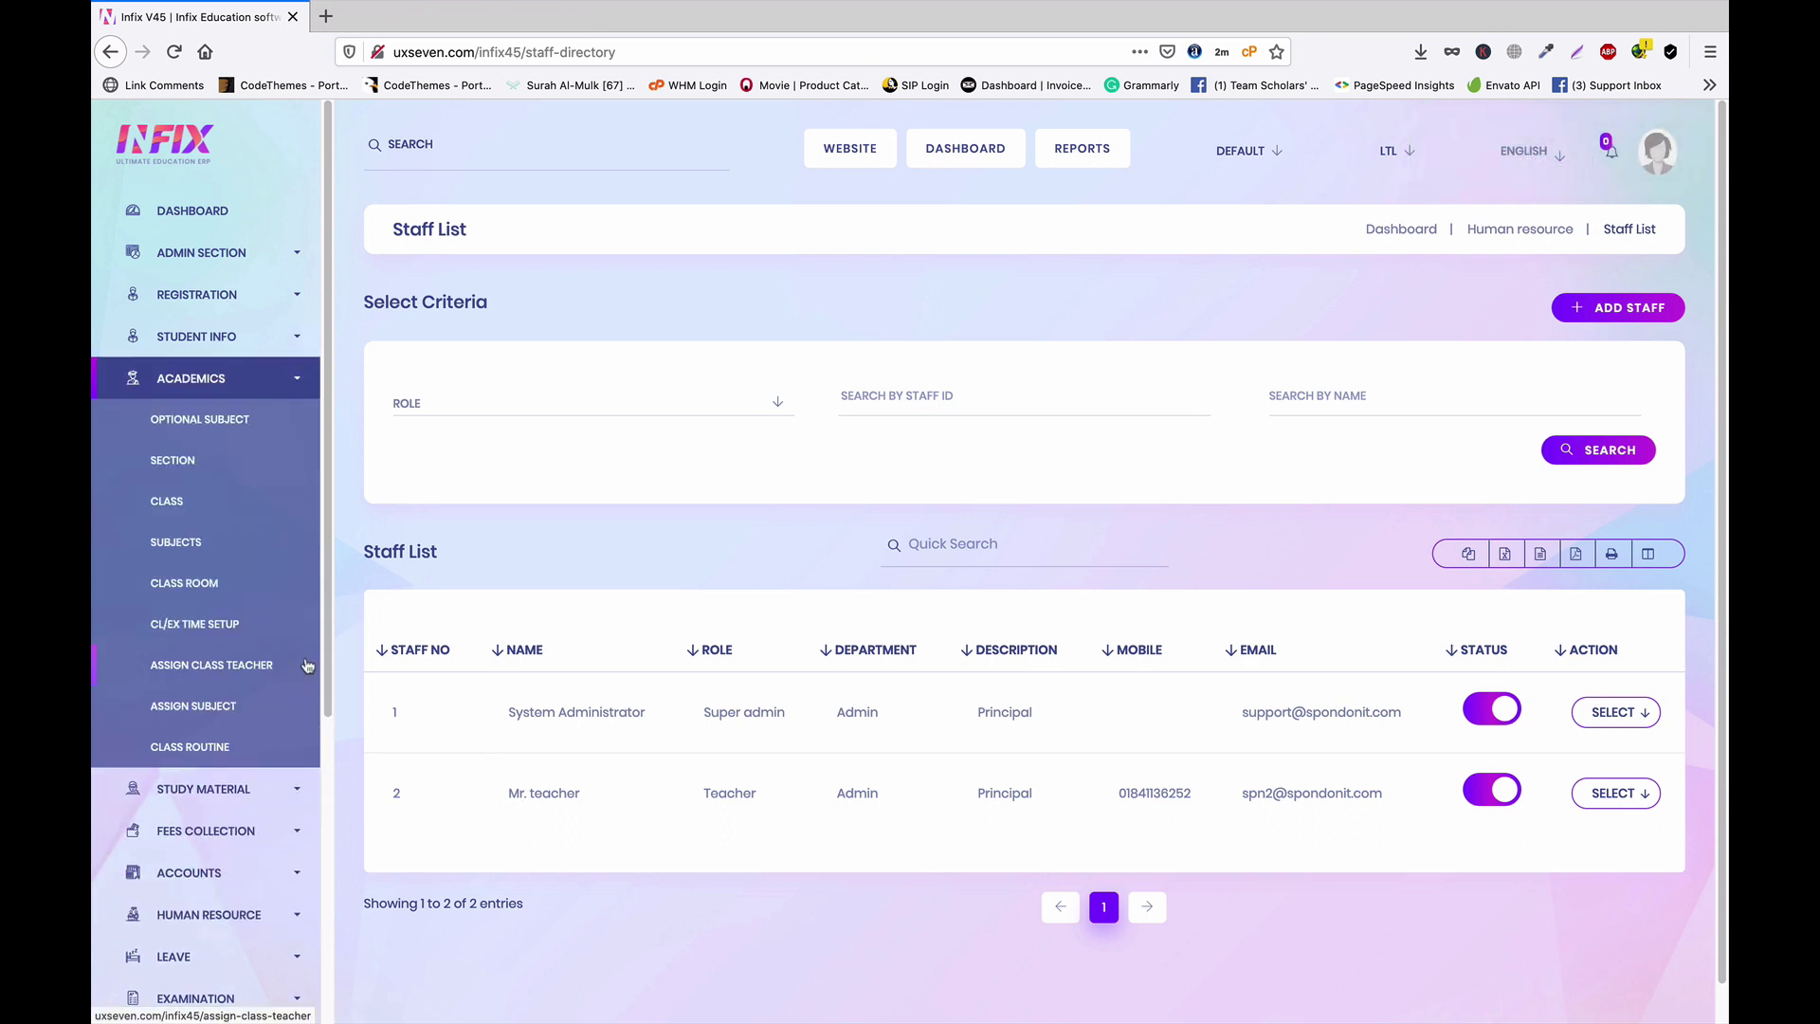
pyautogui.click(206, 666)
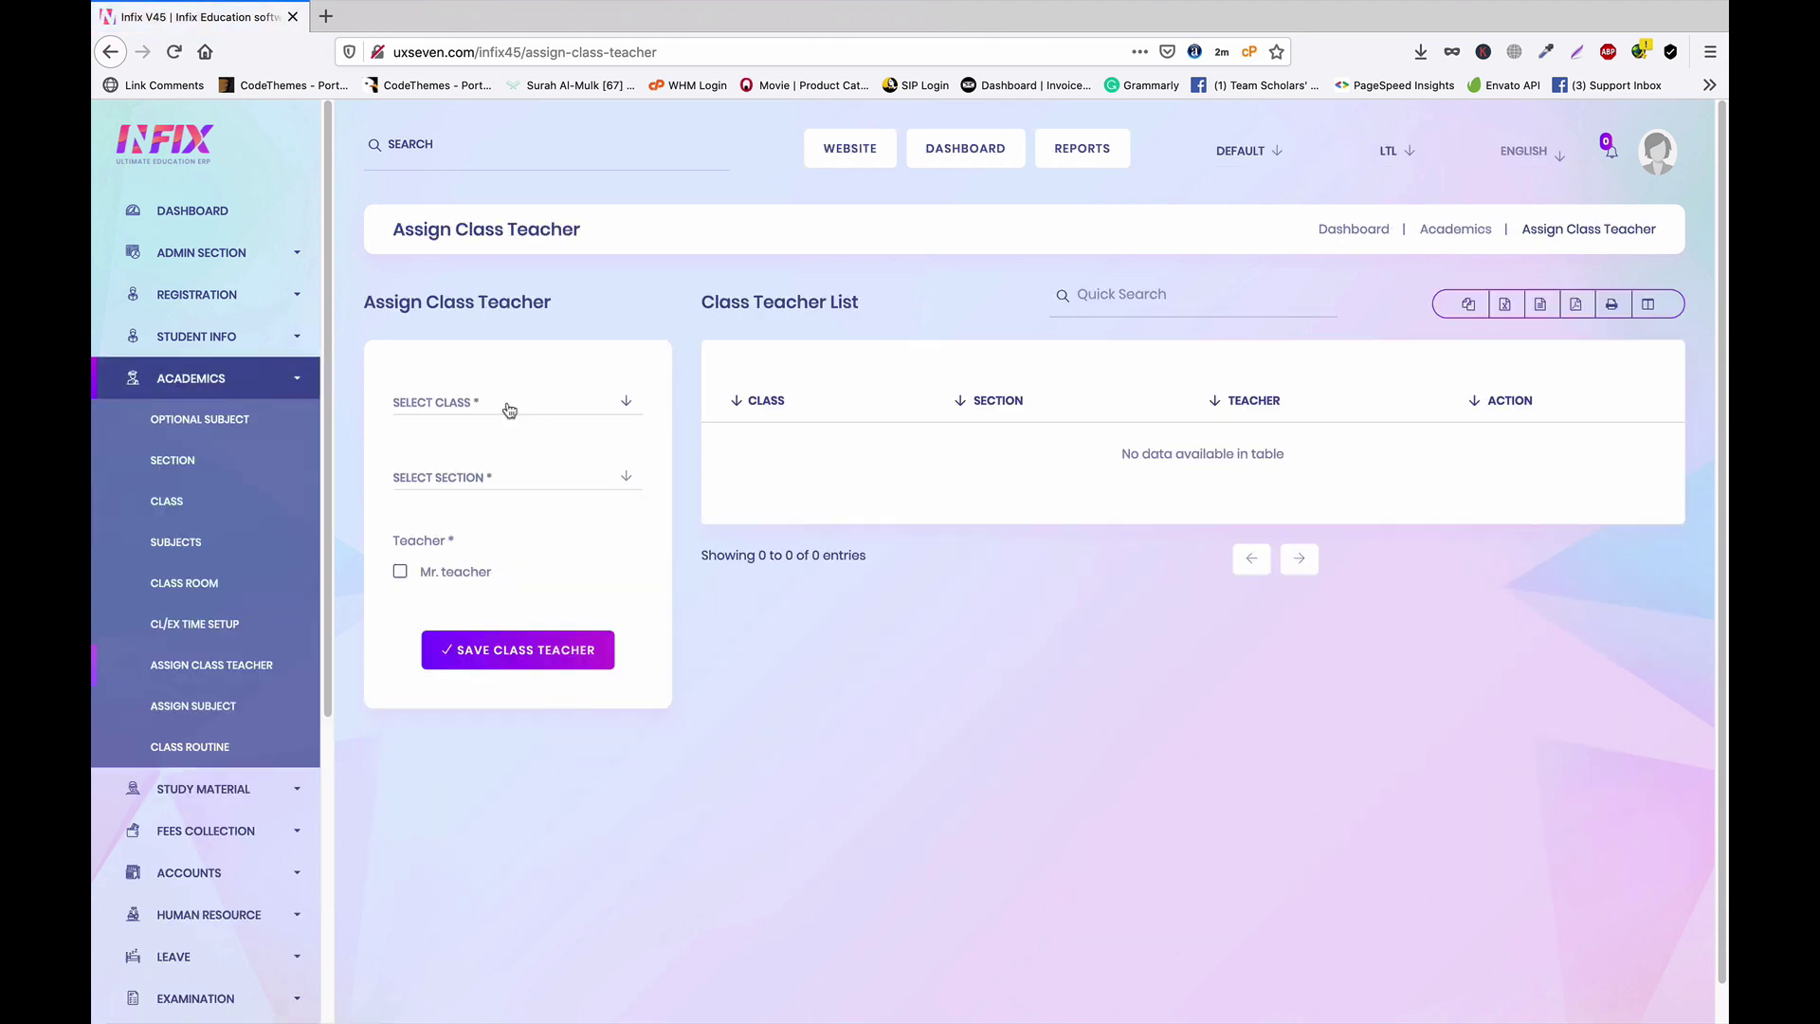
pyautogui.click(509, 409)
pyautogui.click(471, 480)
pyautogui.click(507, 485)
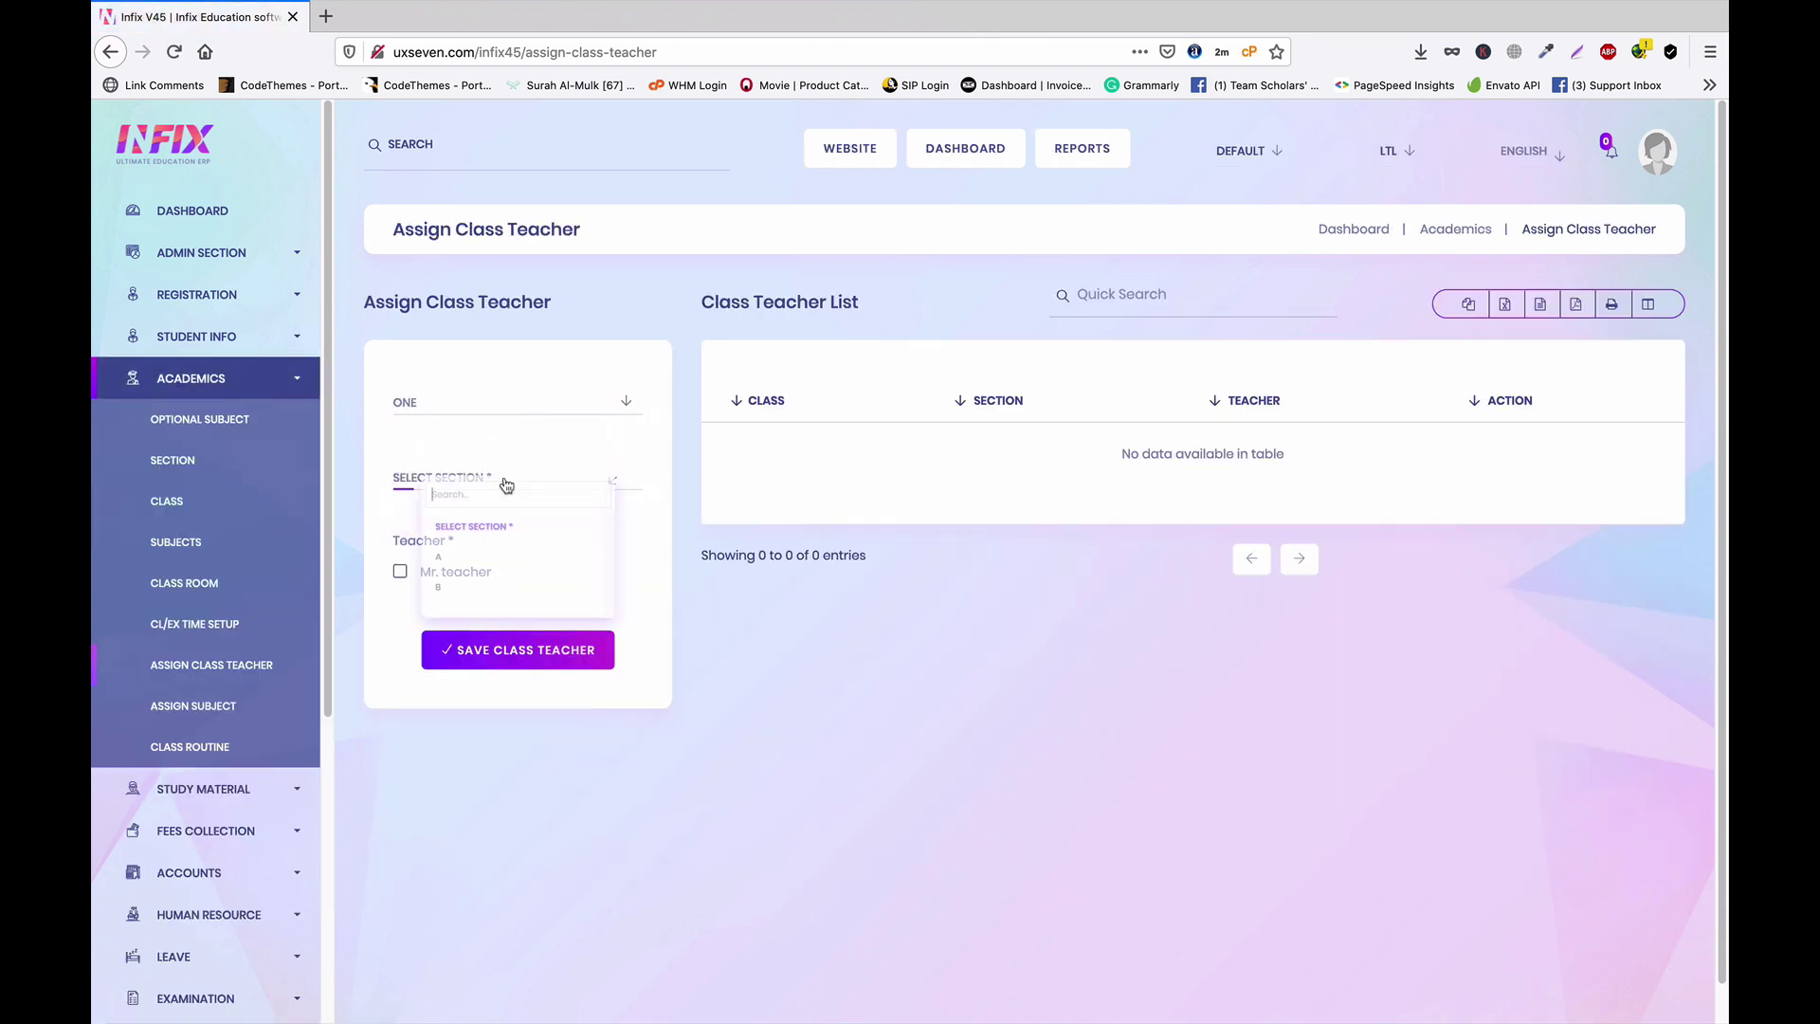
pyautogui.click(455, 561)
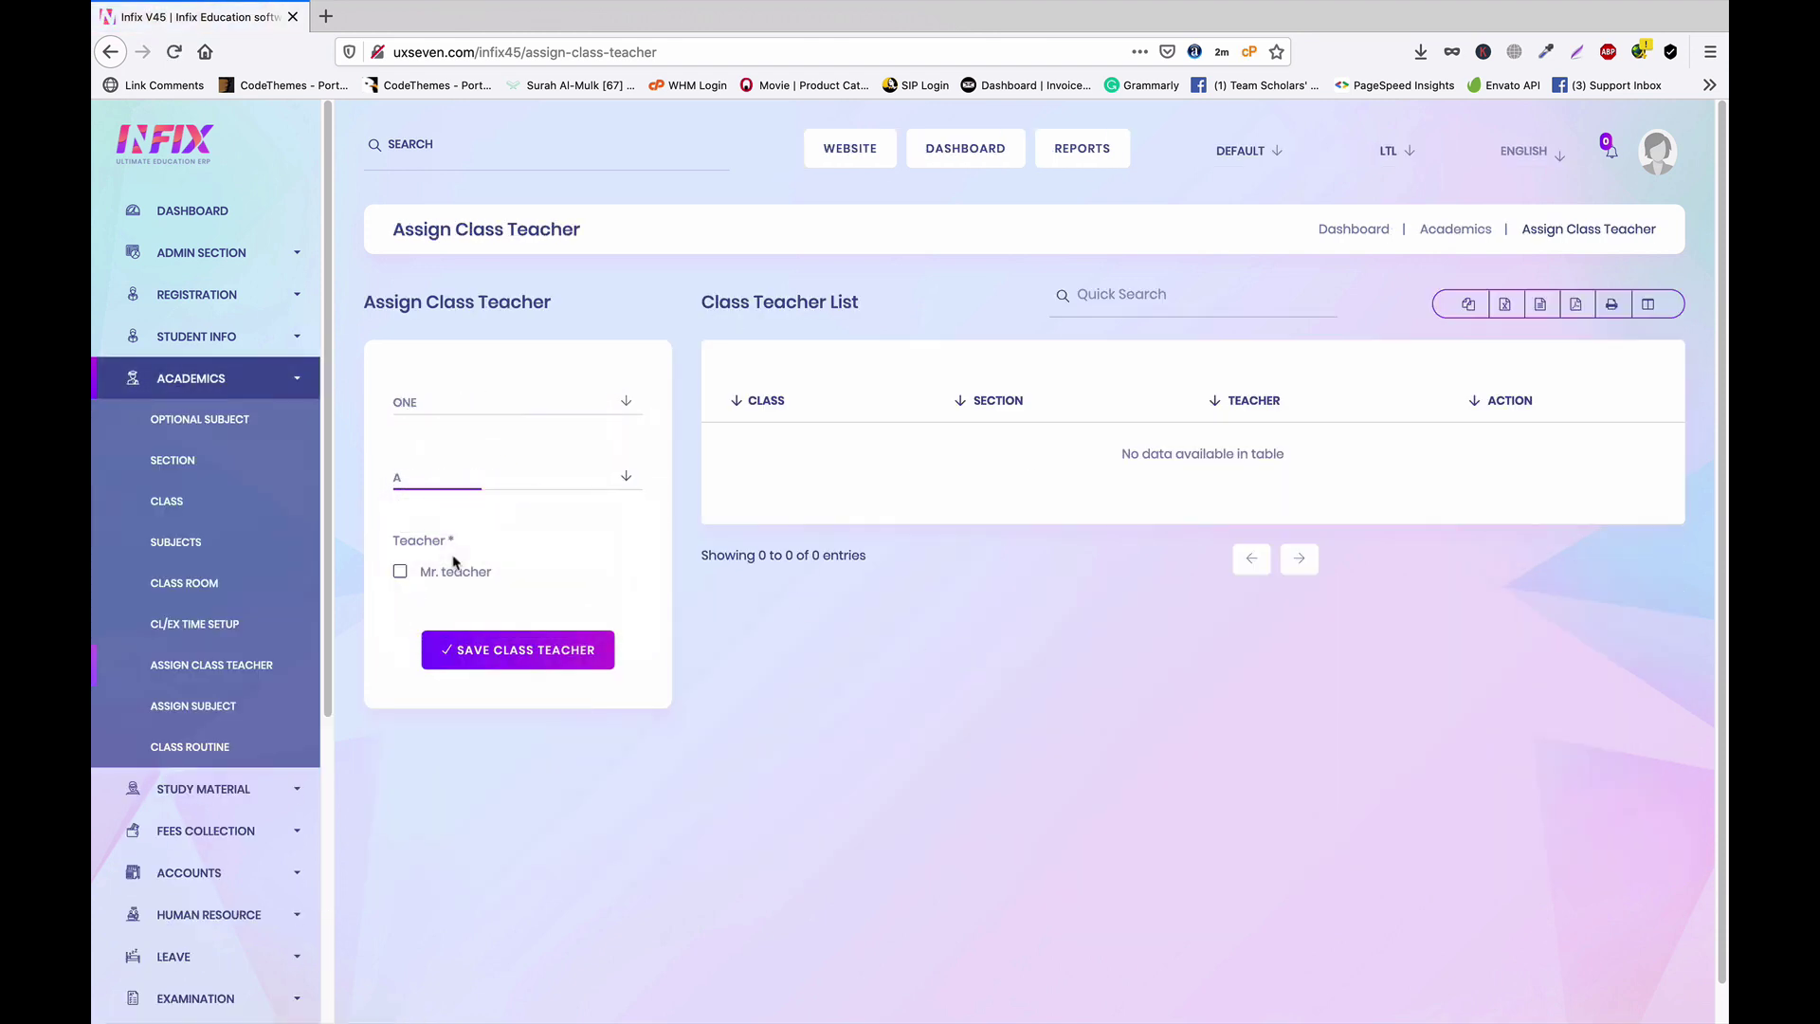
pyautogui.click(400, 573)
pyautogui.click(546, 654)
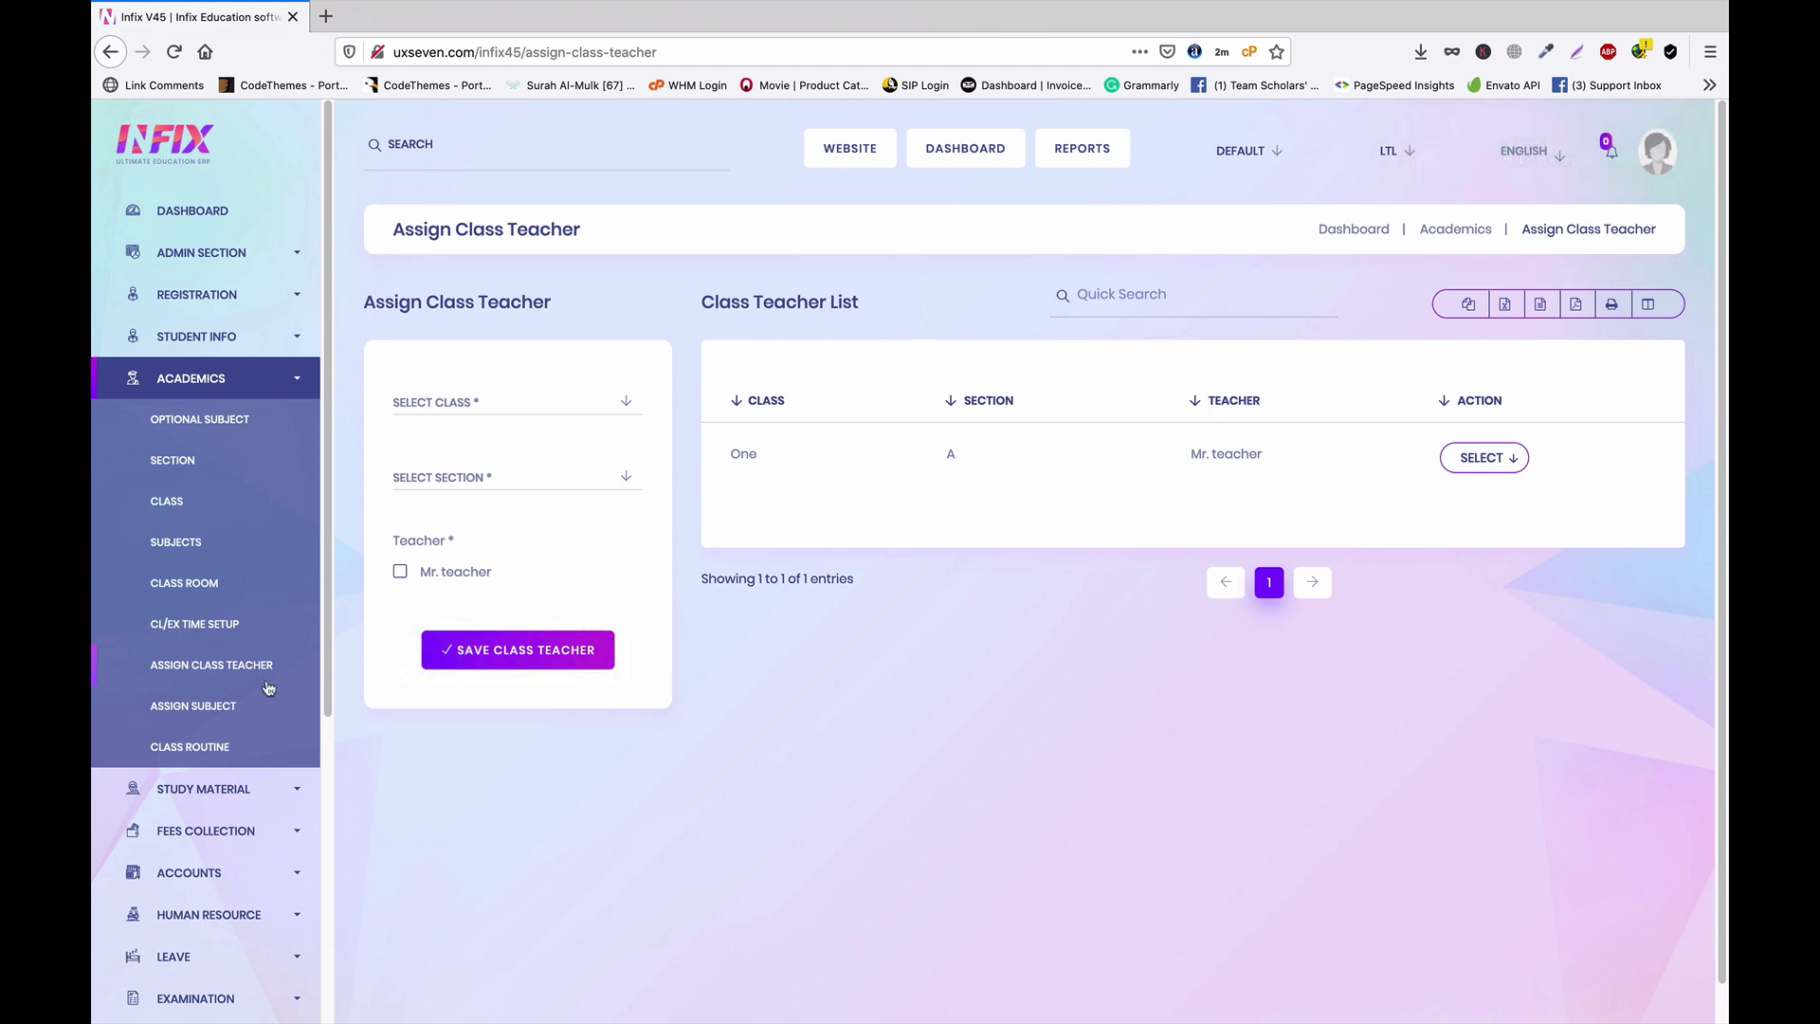
pyautogui.click(194, 709)
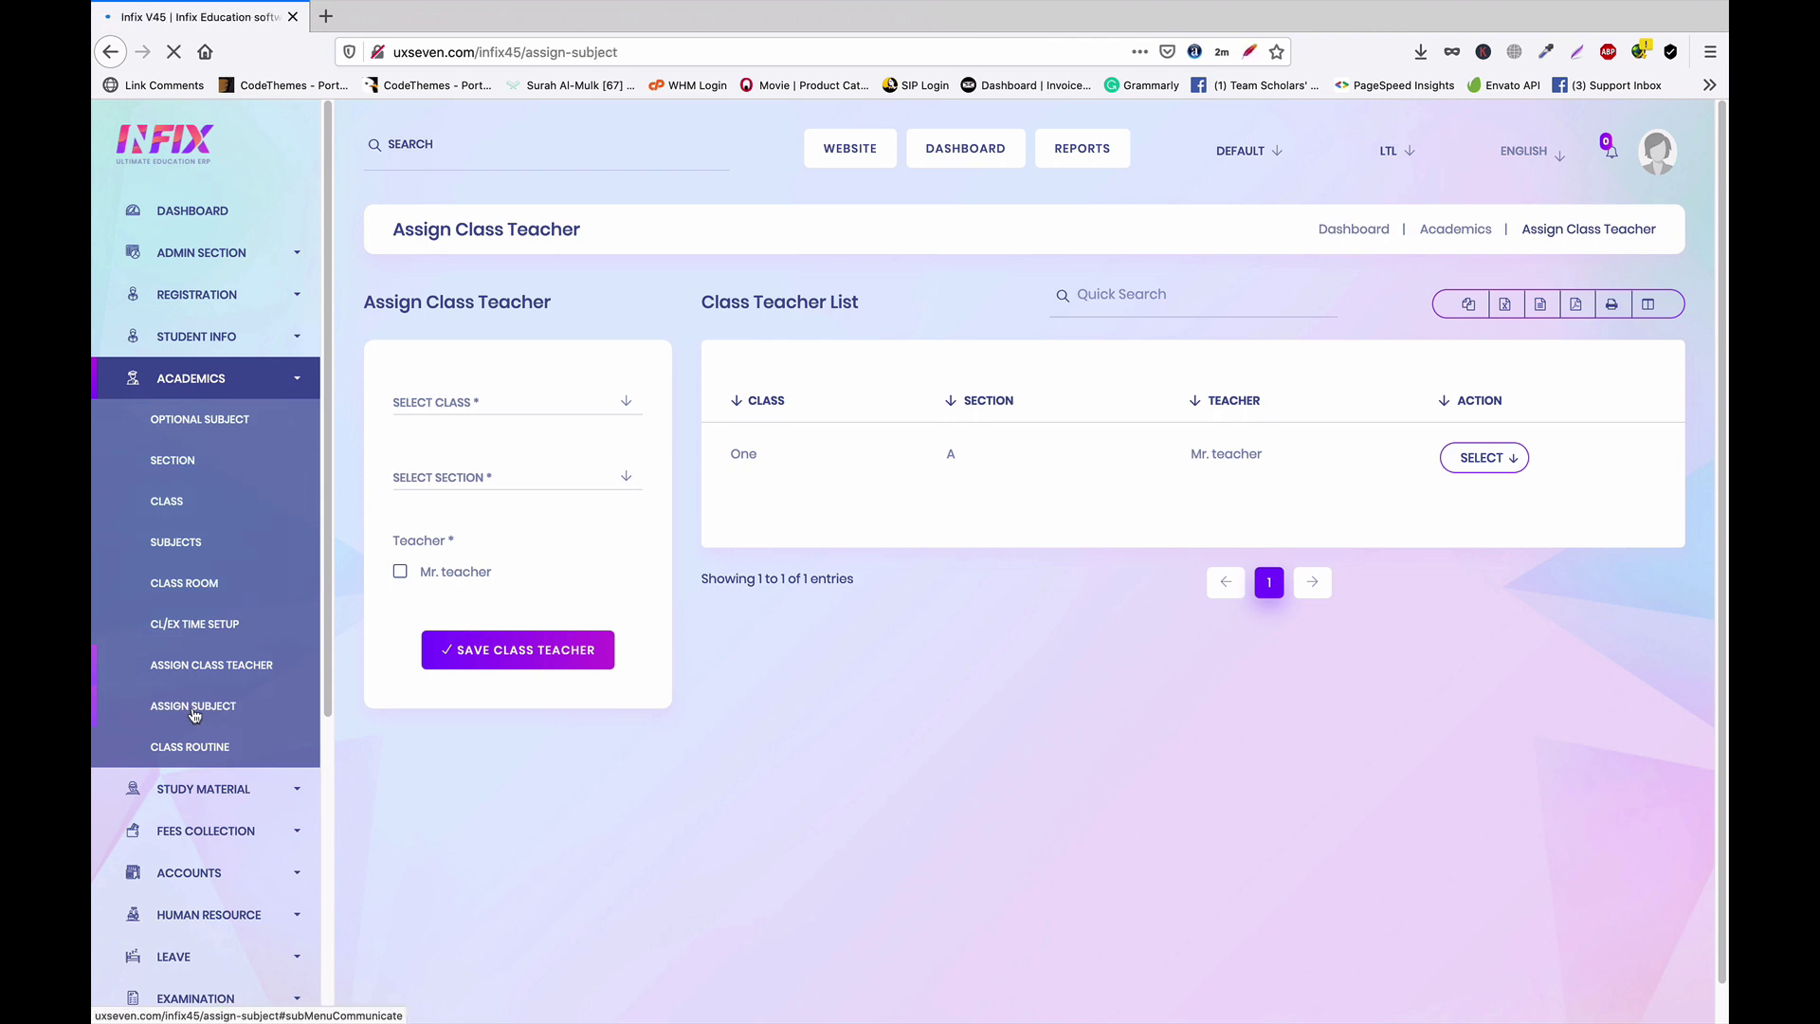
# Start a new subject assignment for class ONE, section A
pyautogui.click(590, 408)
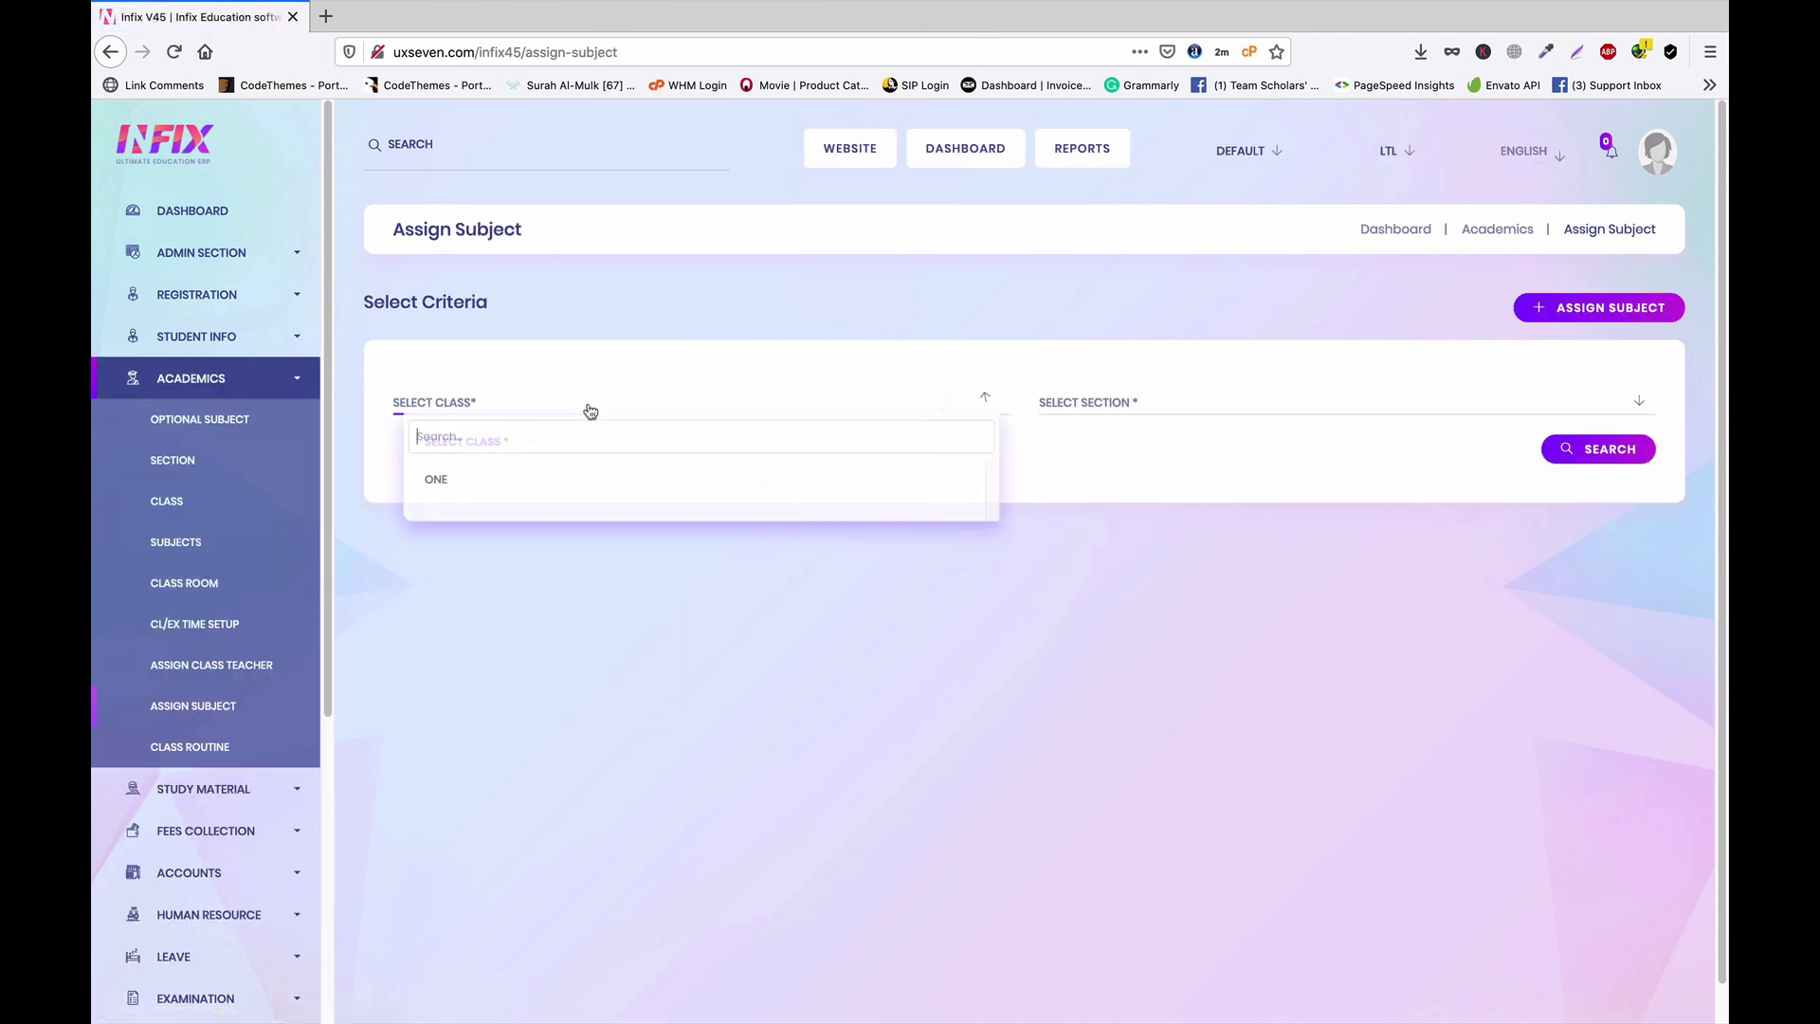
pyautogui.click(517, 483)
pyautogui.click(1223, 401)
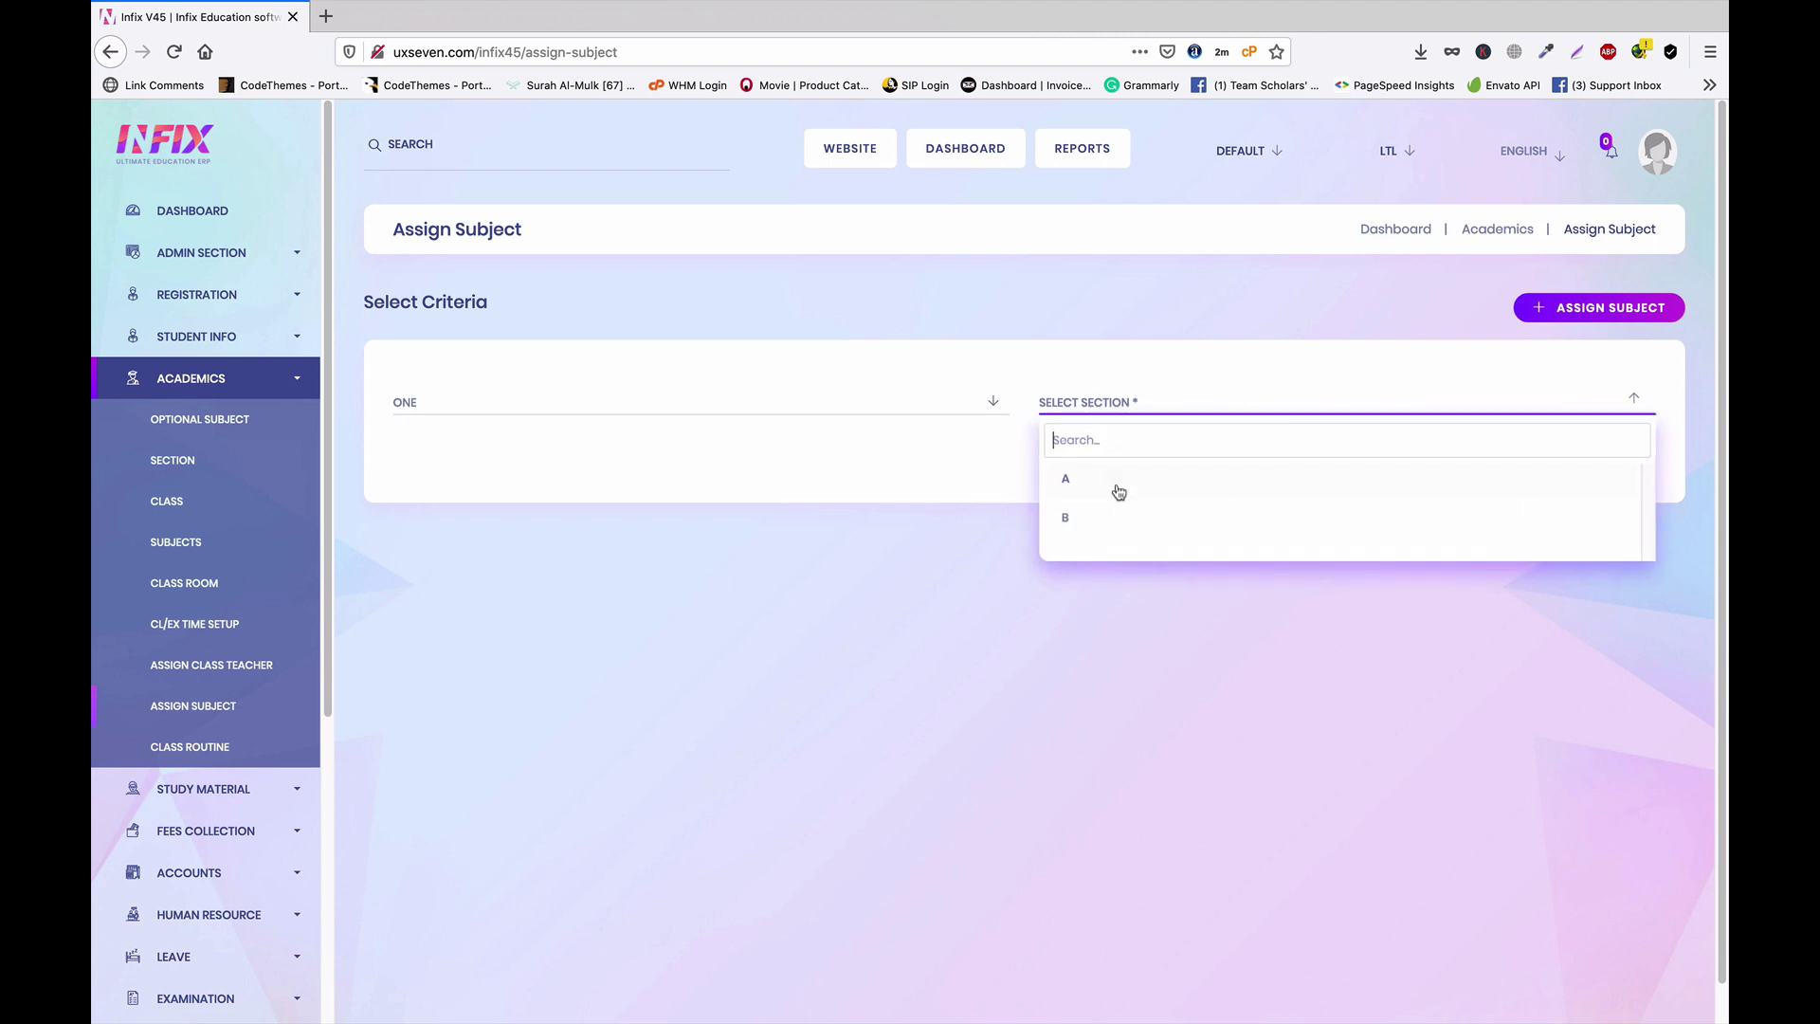
pyautogui.click(1115, 484)
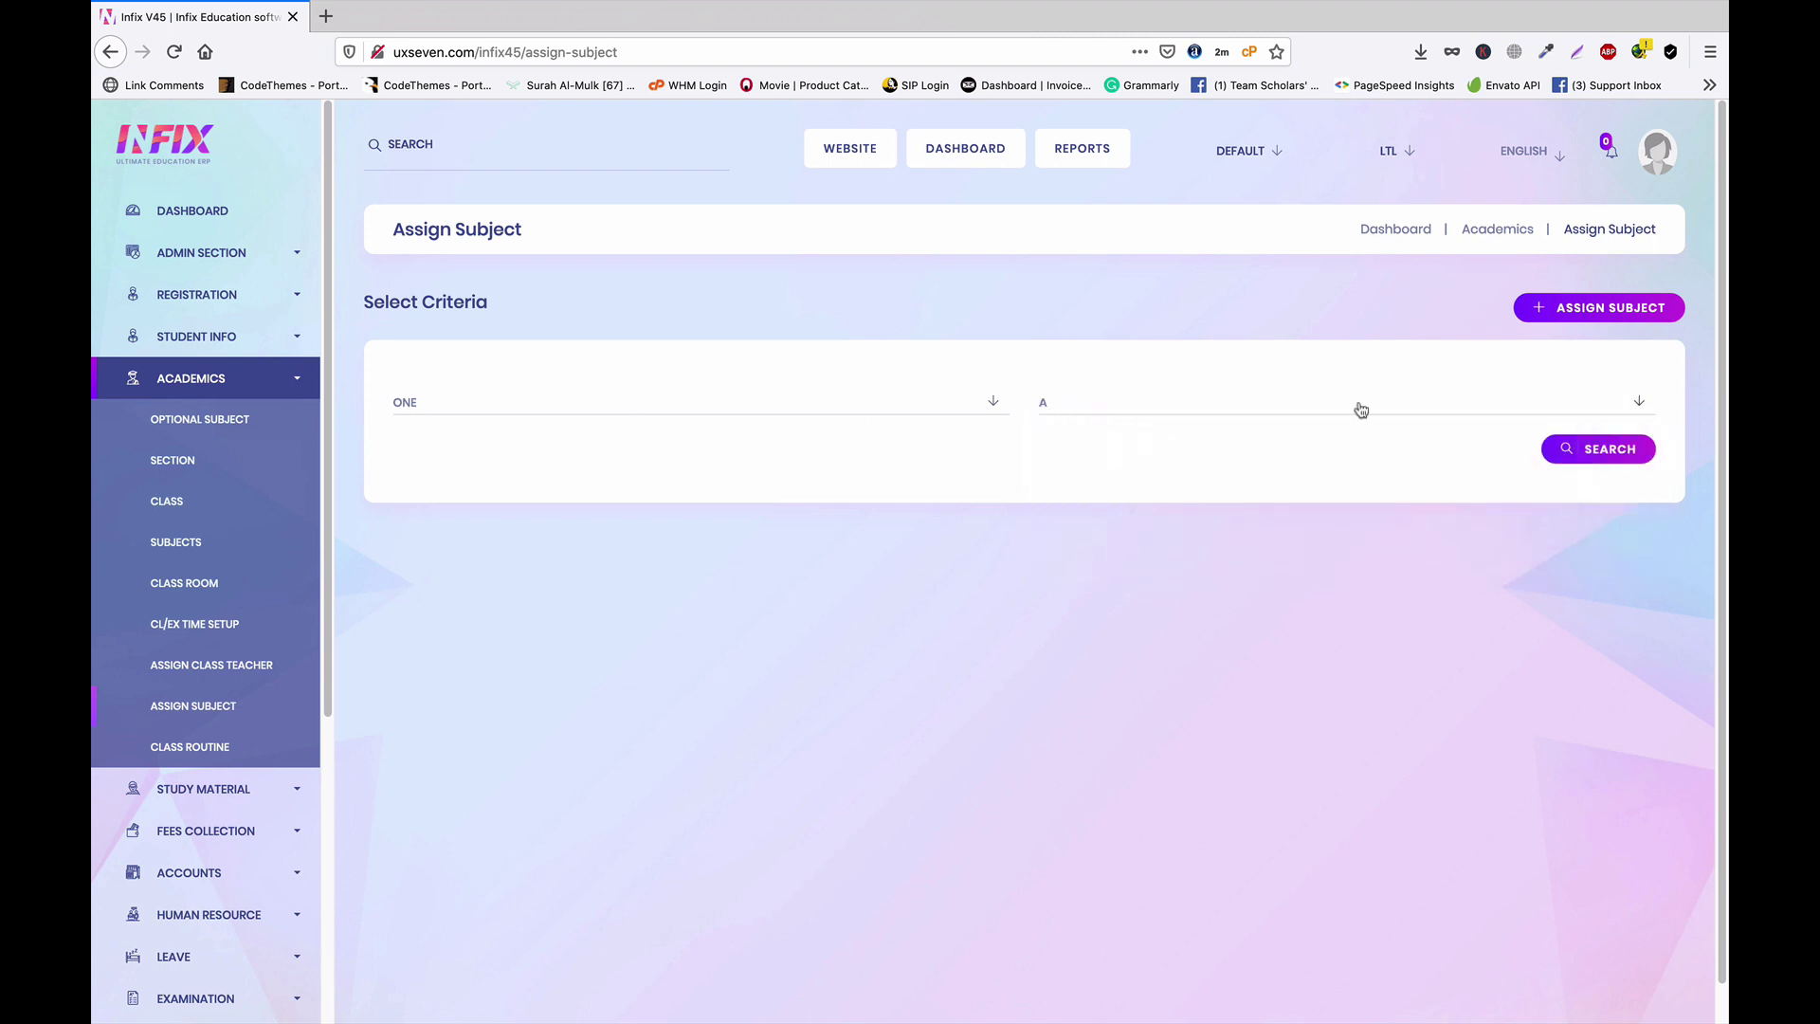
pyautogui.click(1577, 313)
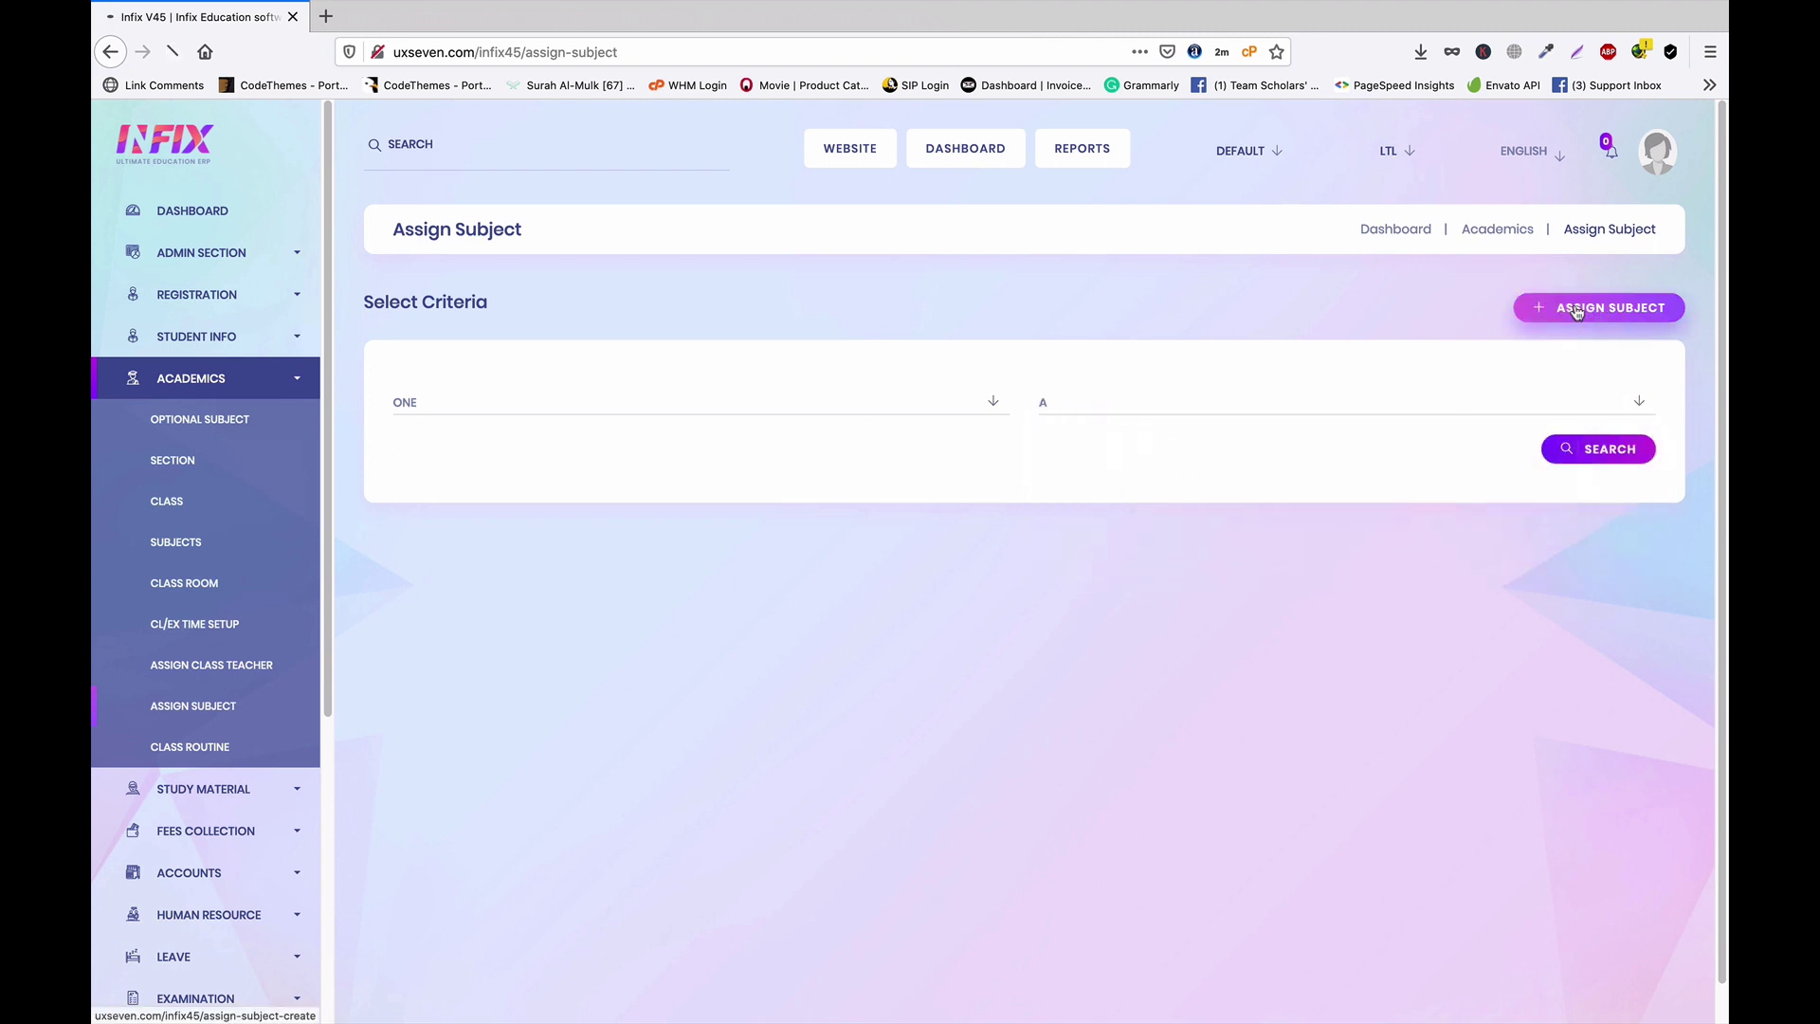
pyautogui.click(524, 411)
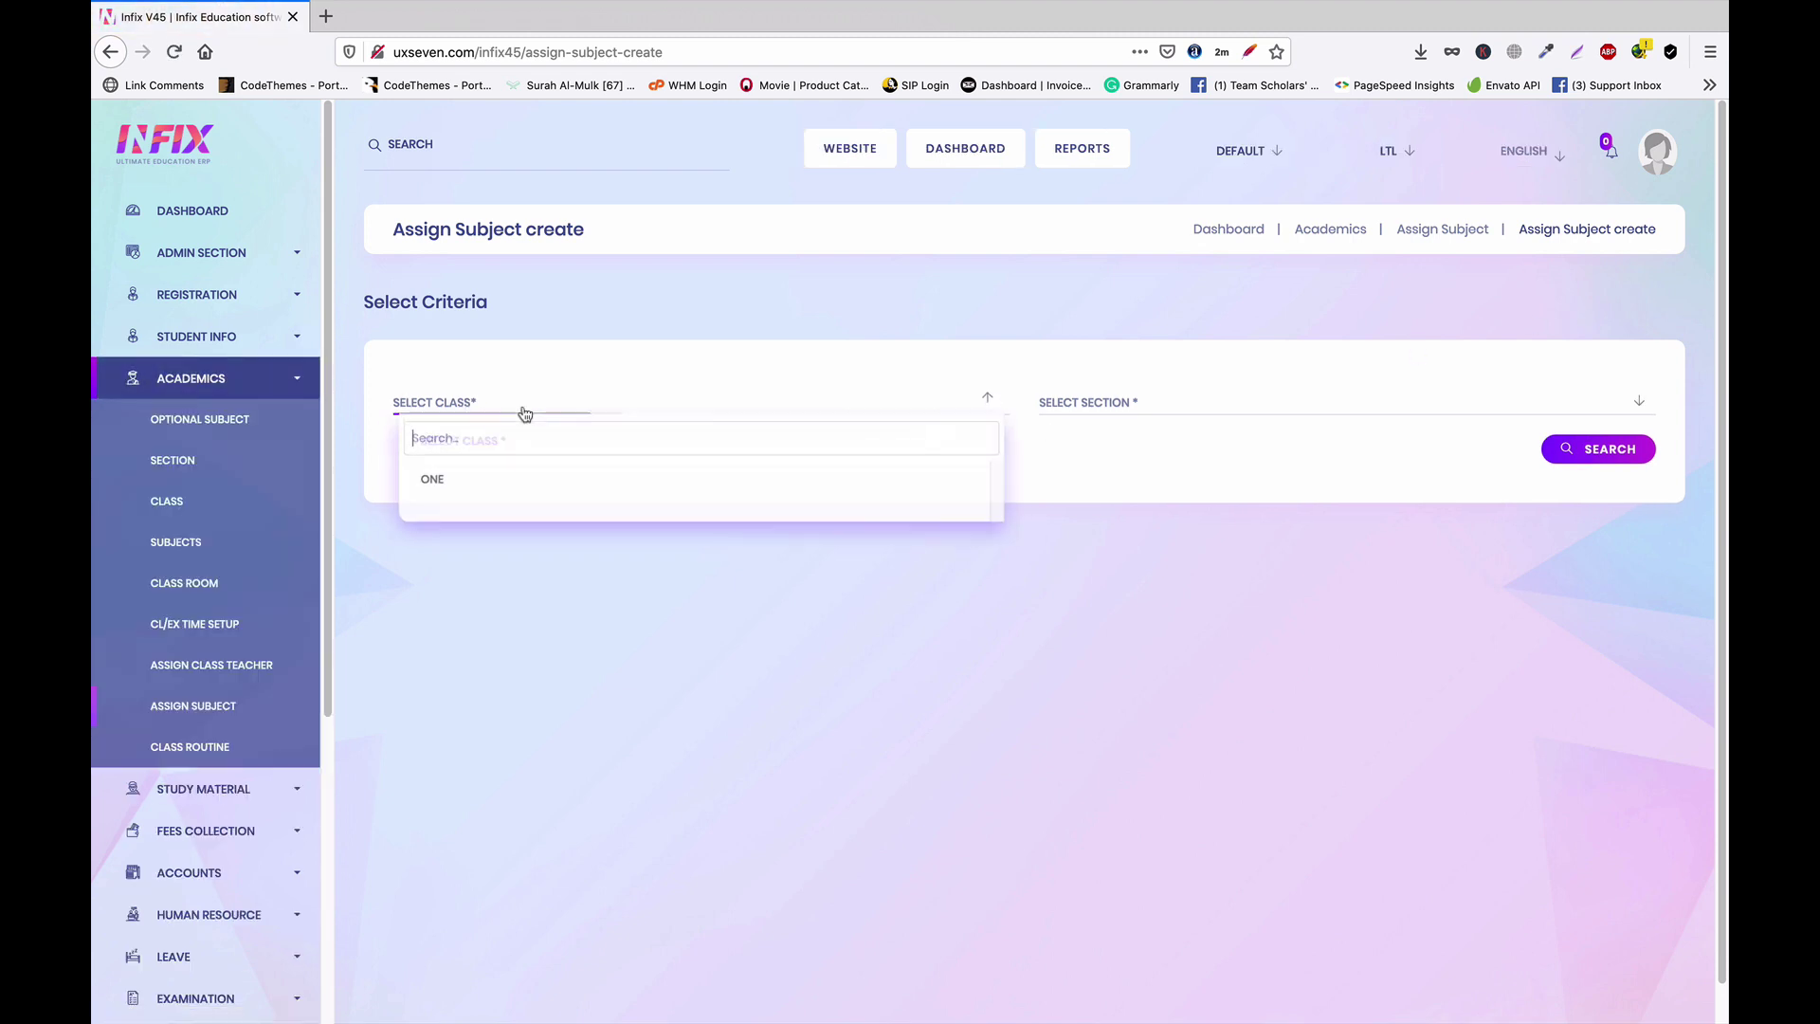
pyautogui.click(504, 488)
pyautogui.click(1175, 414)
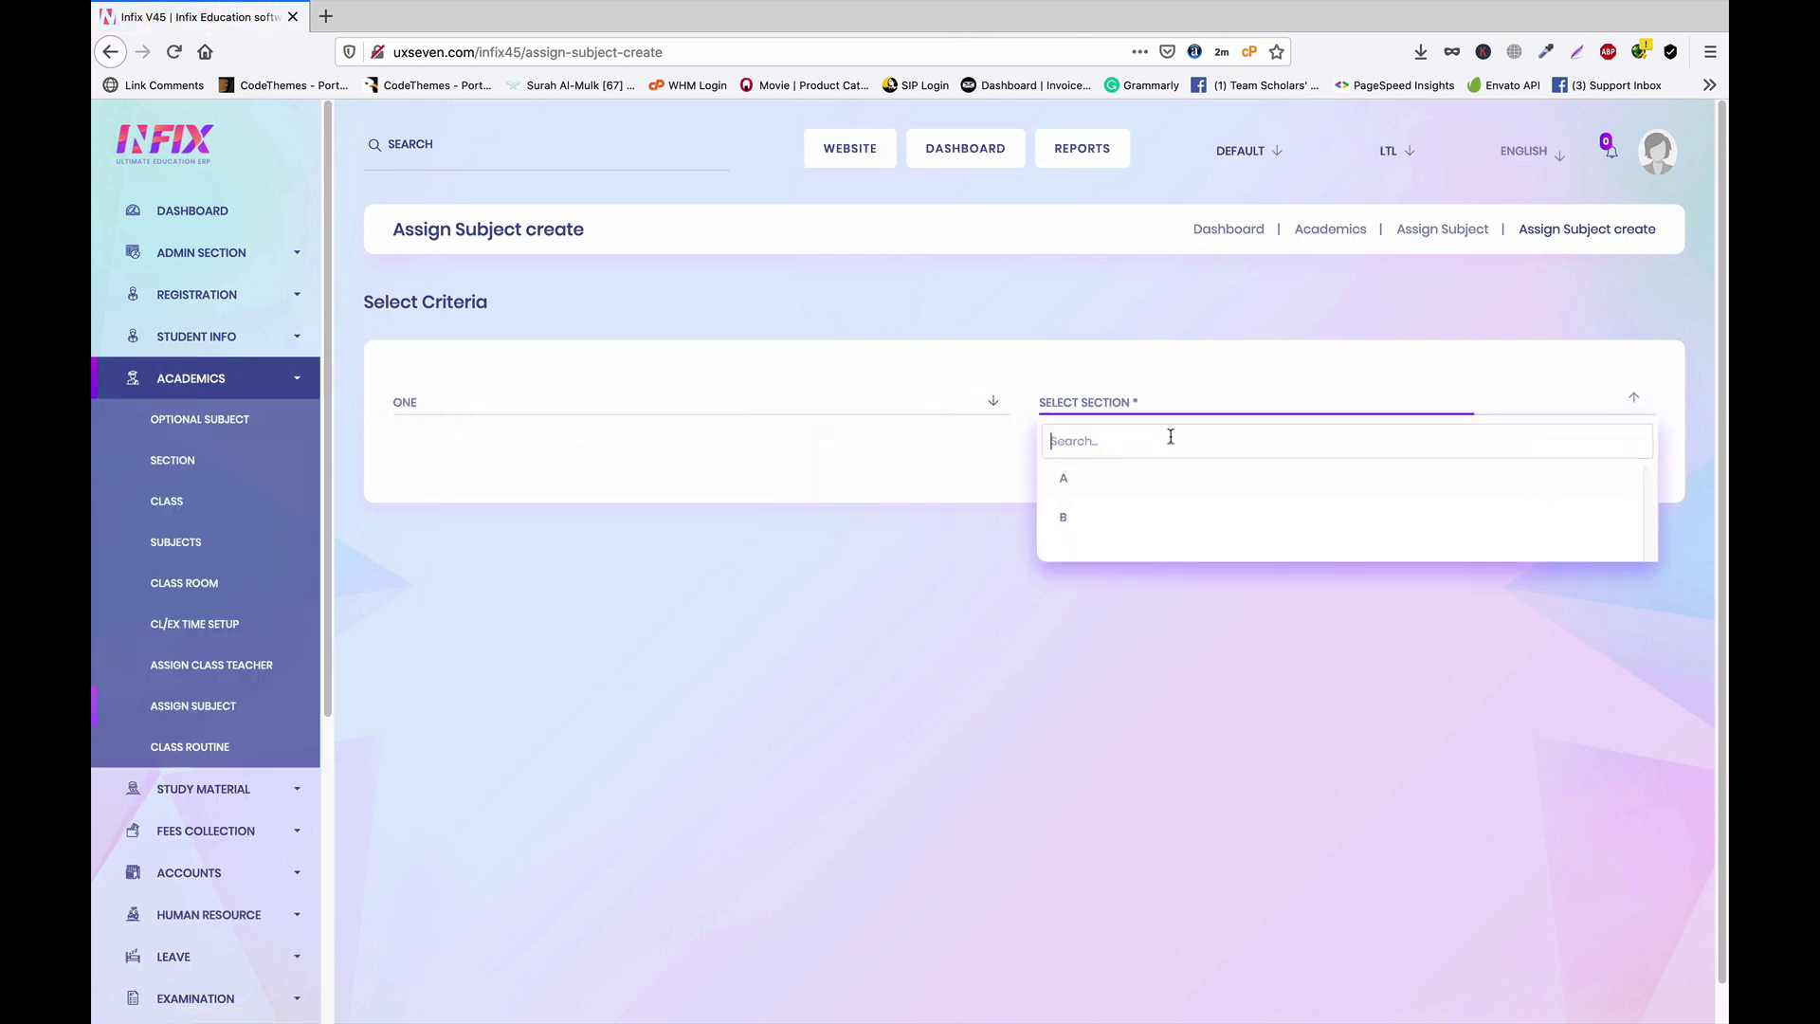
pyautogui.click(1121, 491)
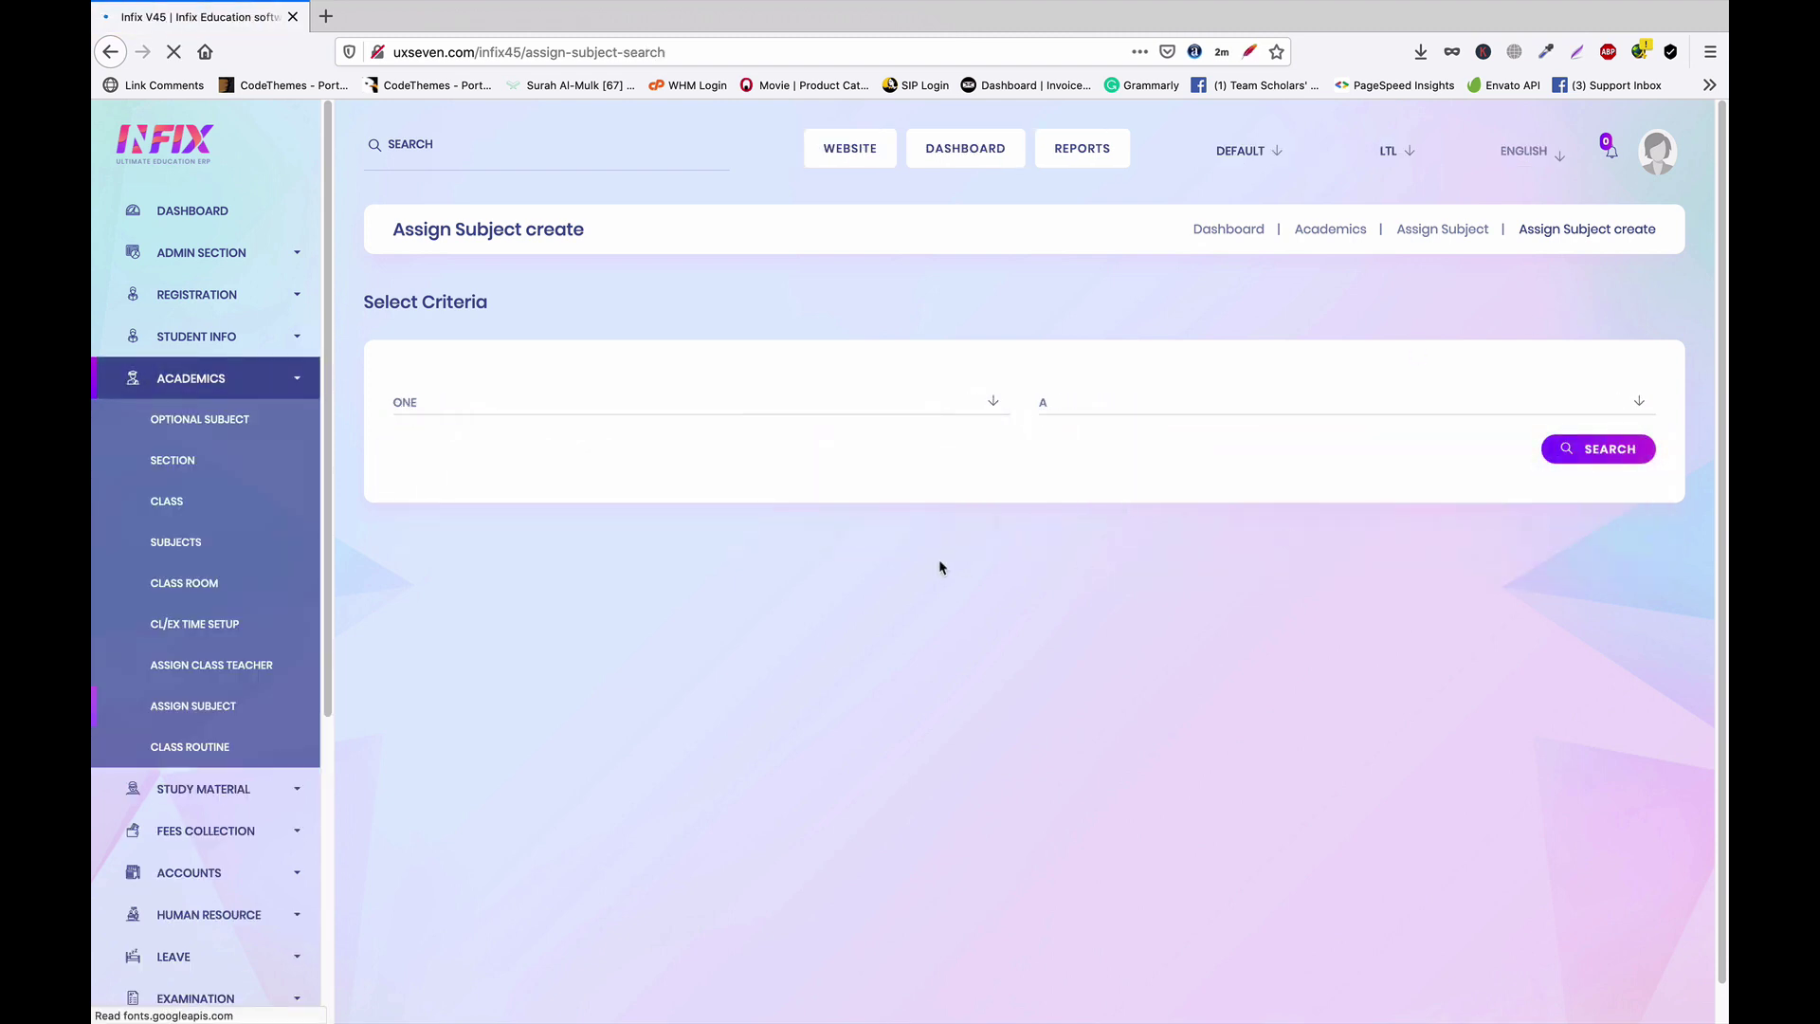
# Assign English and Math to Mr. teacher and save the assignments
pyautogui.click(531, 657)
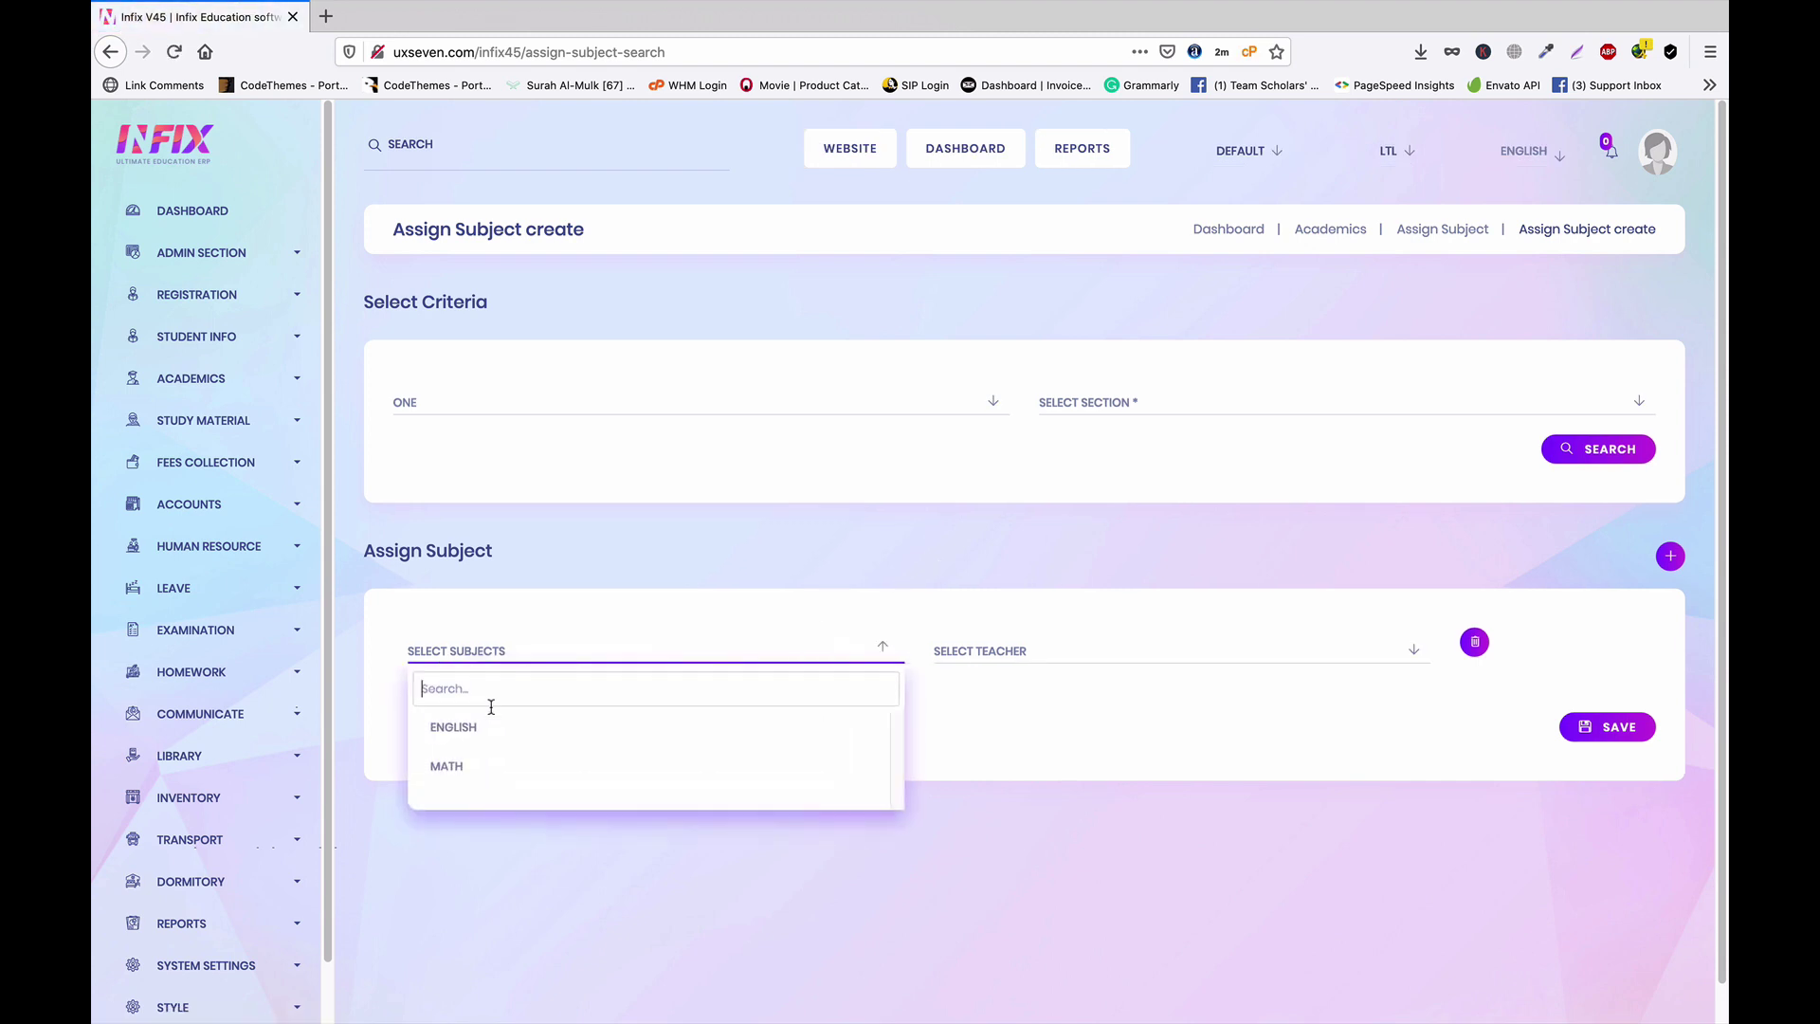
pyautogui.click(556, 733)
pyautogui.click(1089, 655)
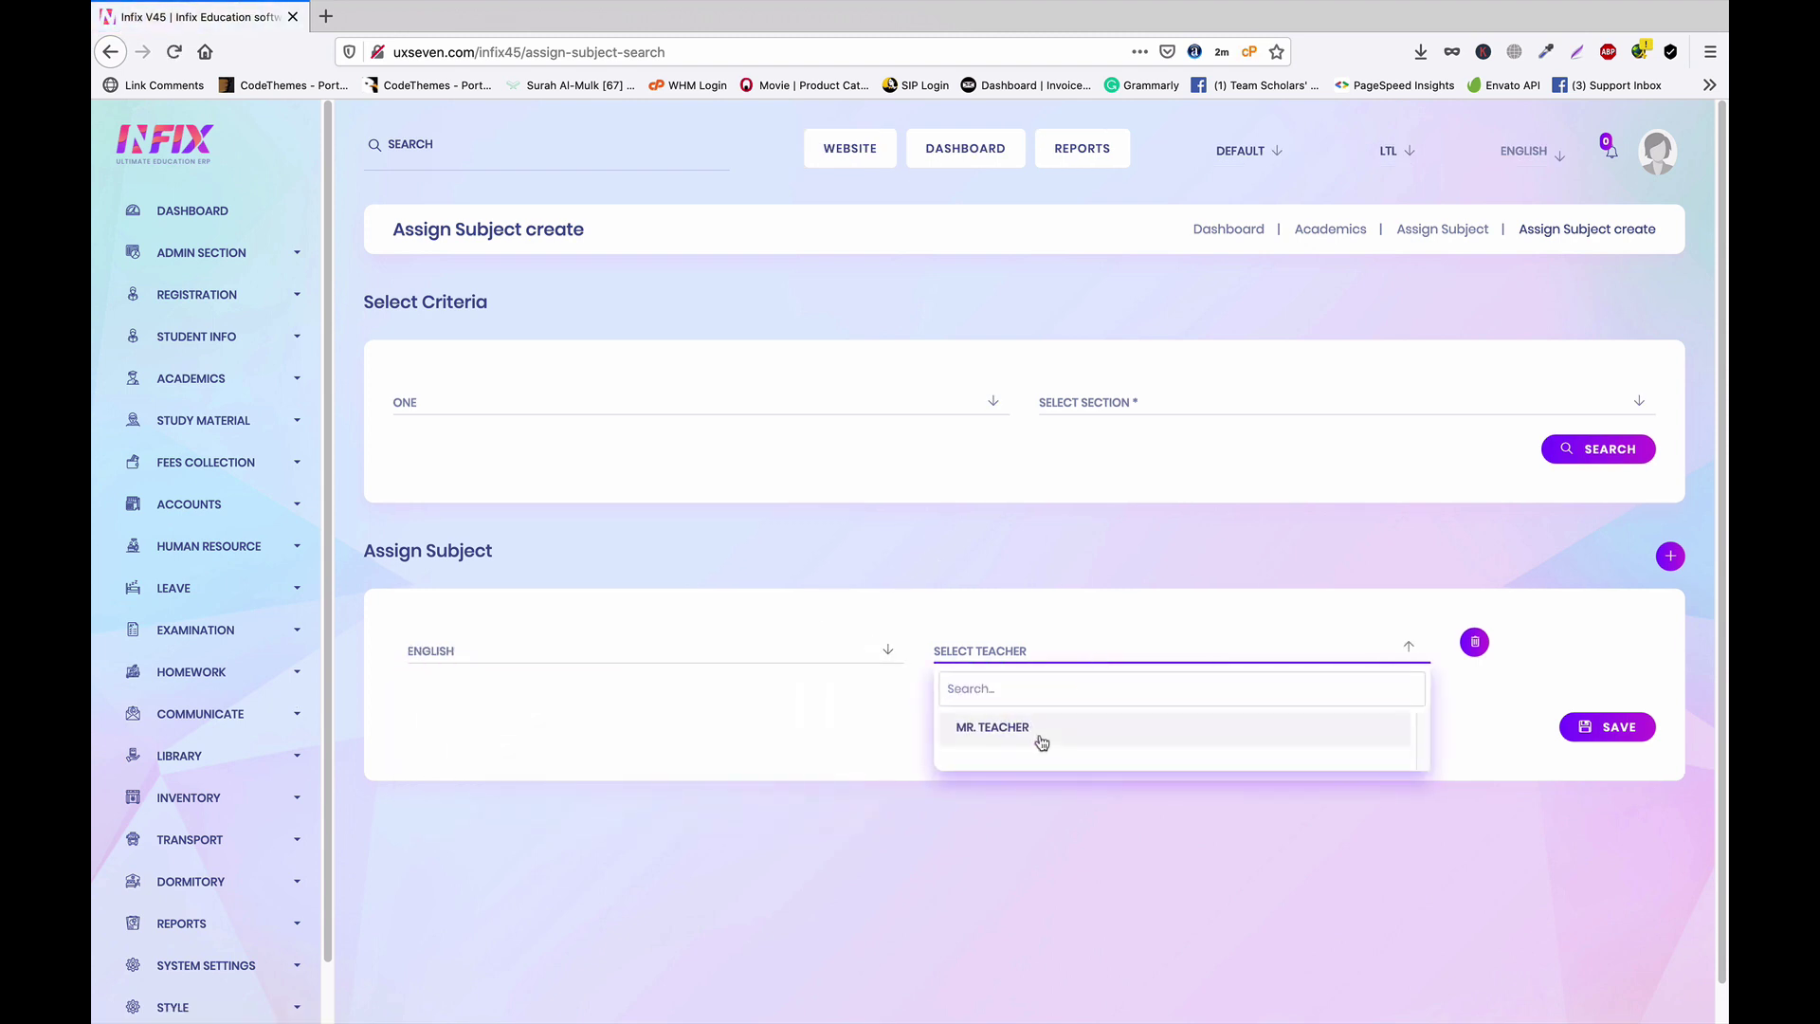
pyautogui.click(1039, 734)
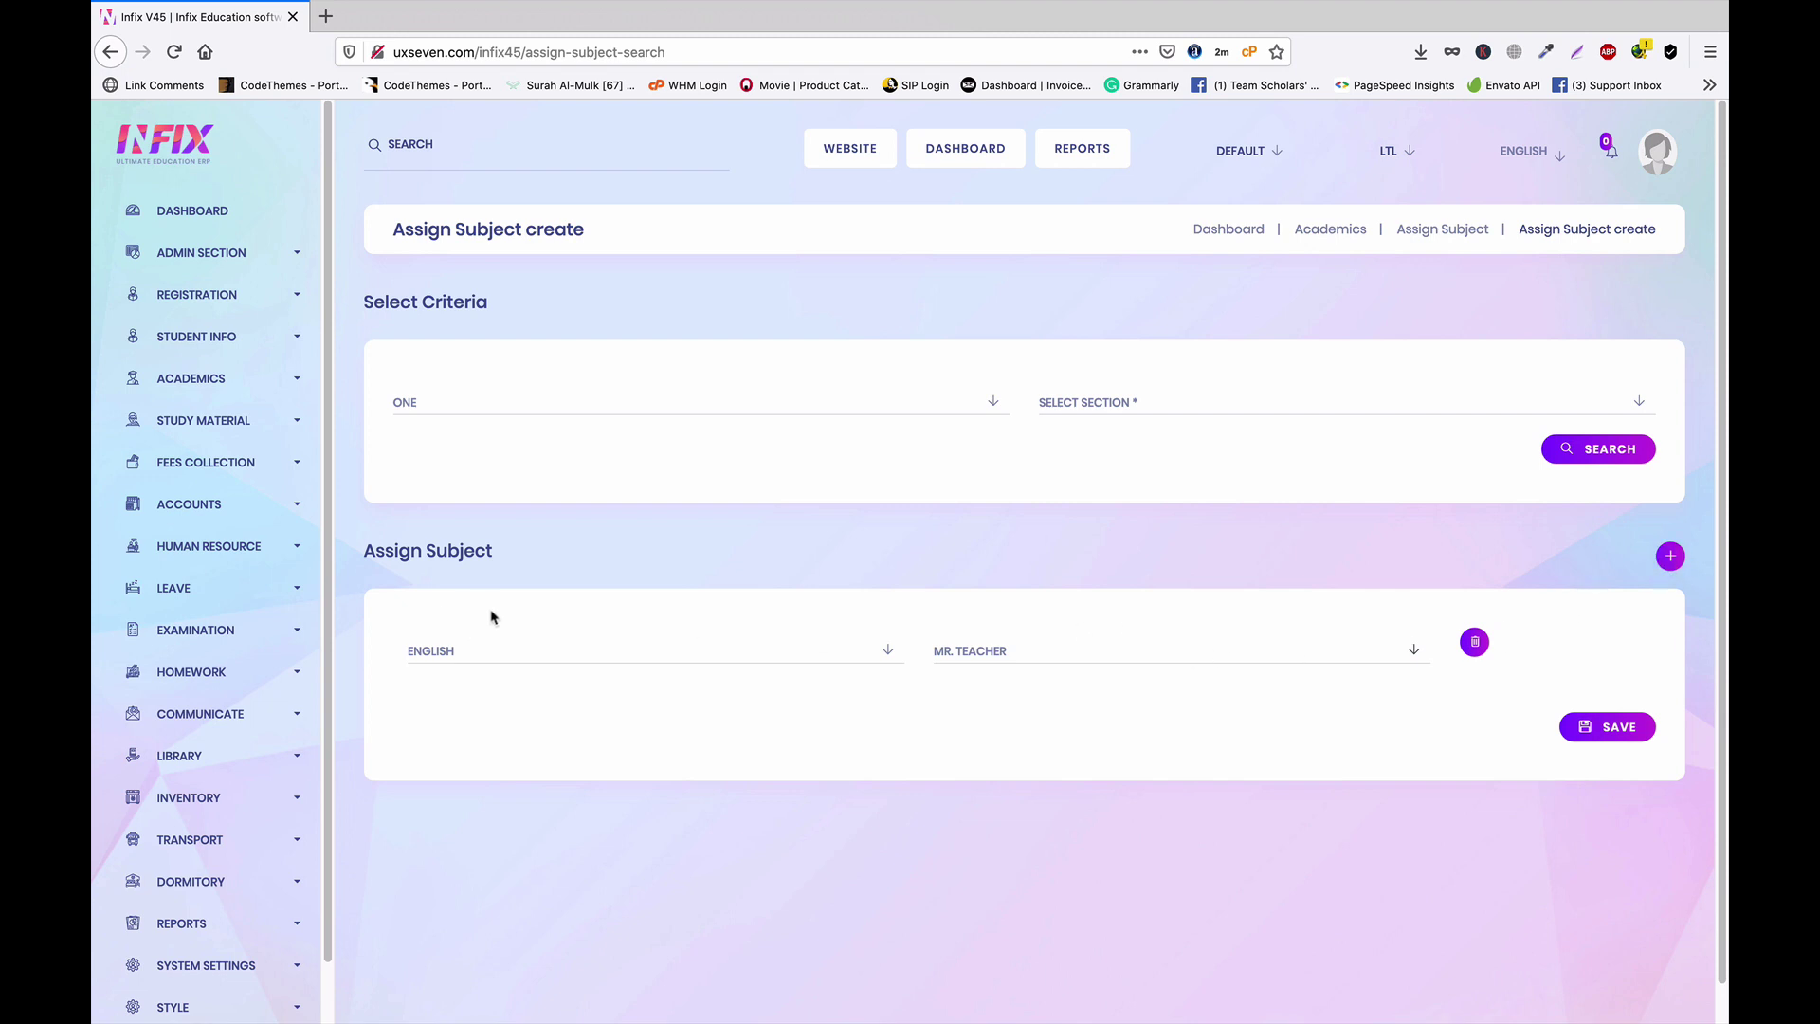
pyautogui.click(1671, 557)
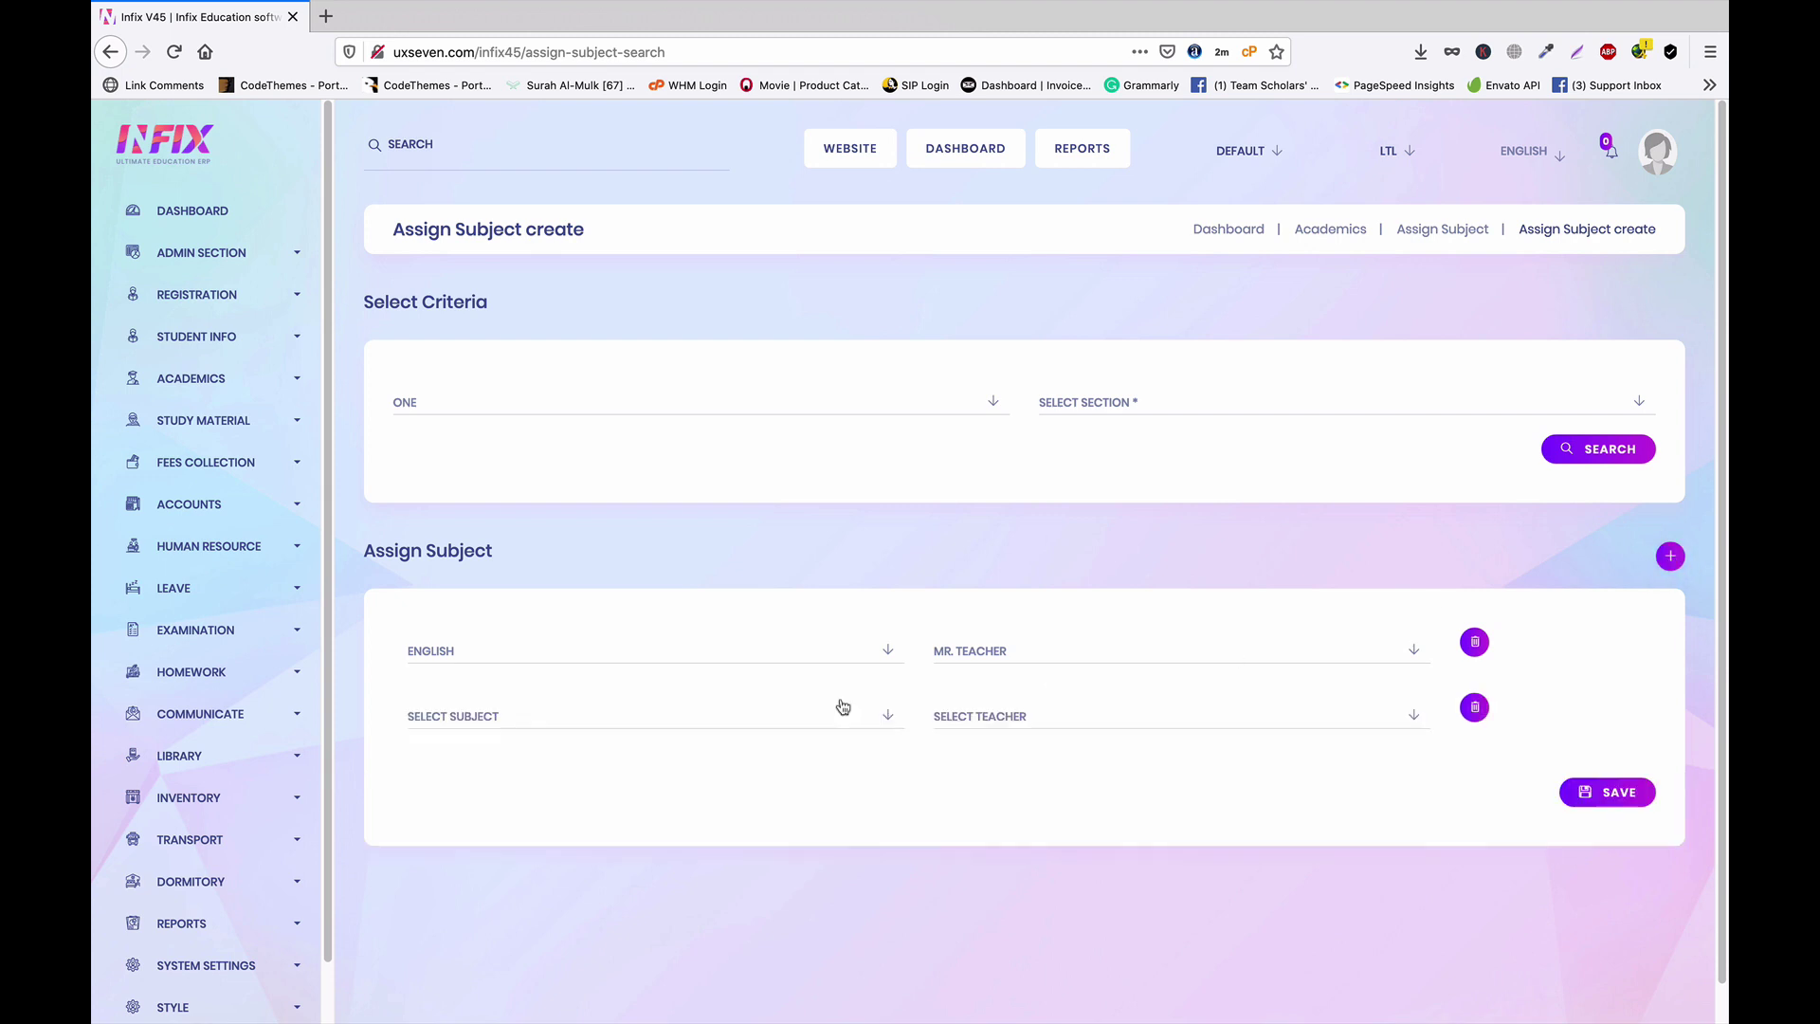
pyautogui.click(487, 720)
pyautogui.click(483, 837)
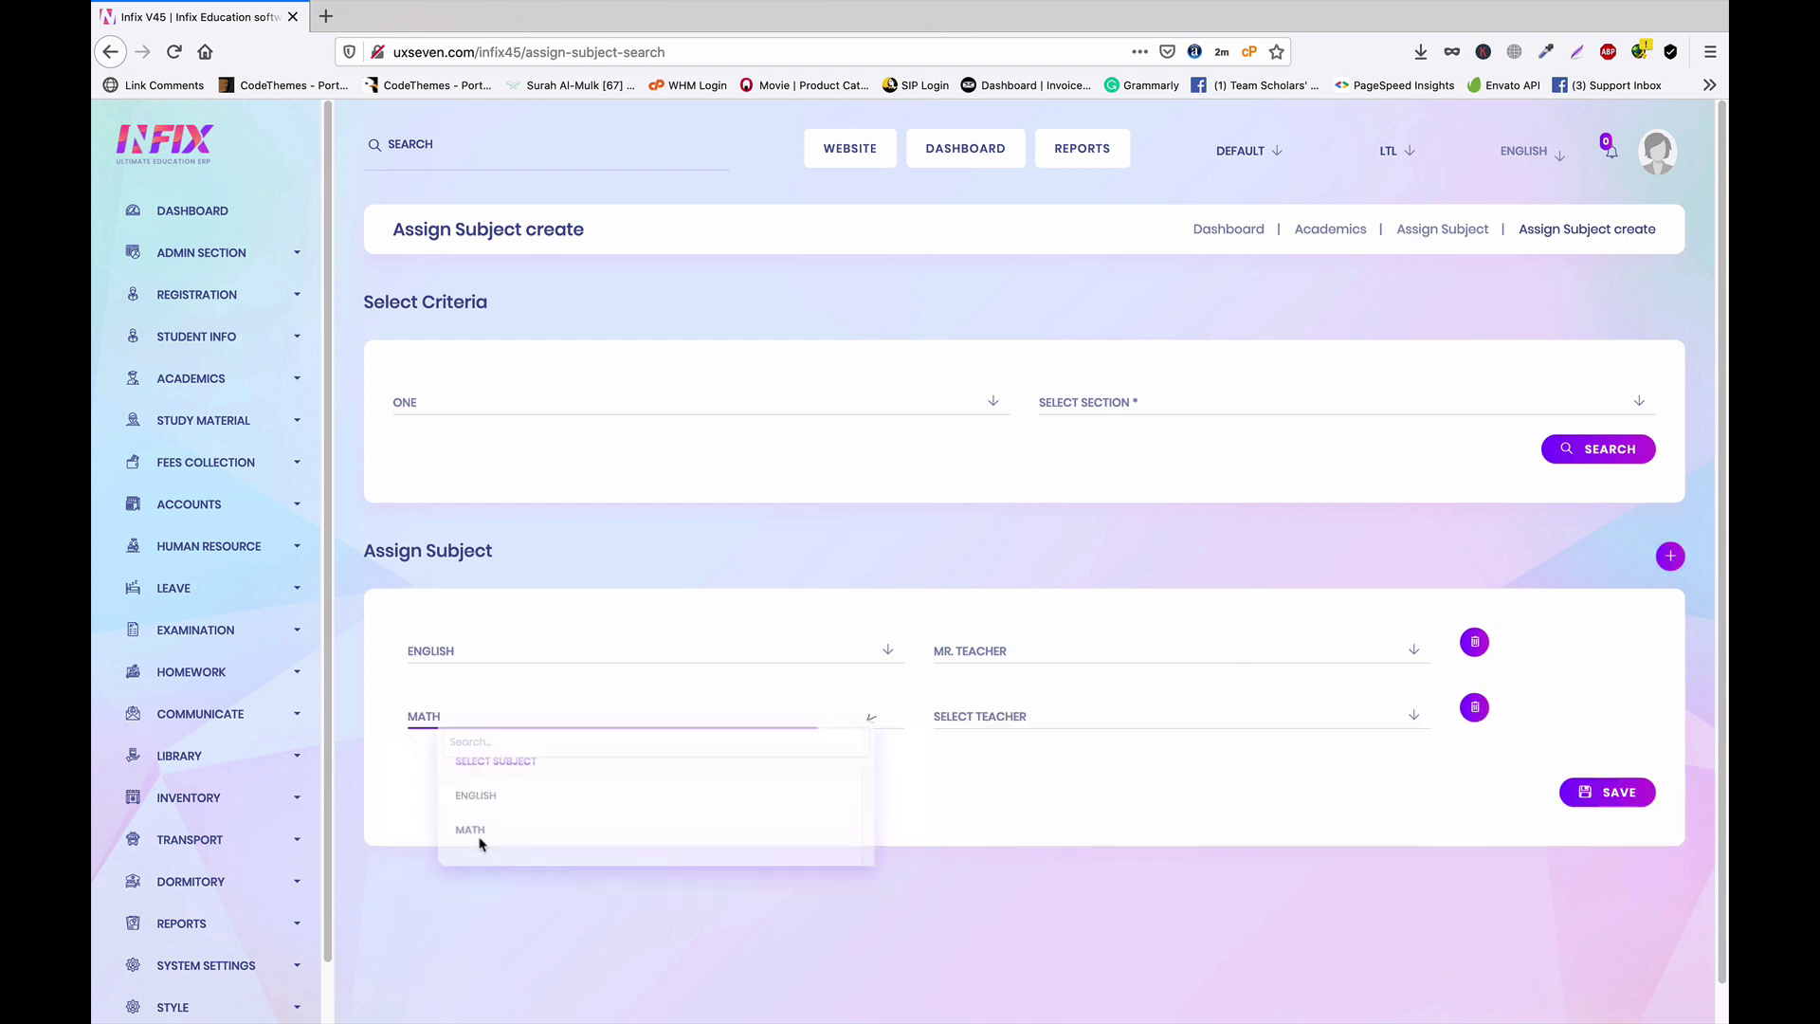
pyautogui.click(1080, 718)
pyautogui.click(1031, 796)
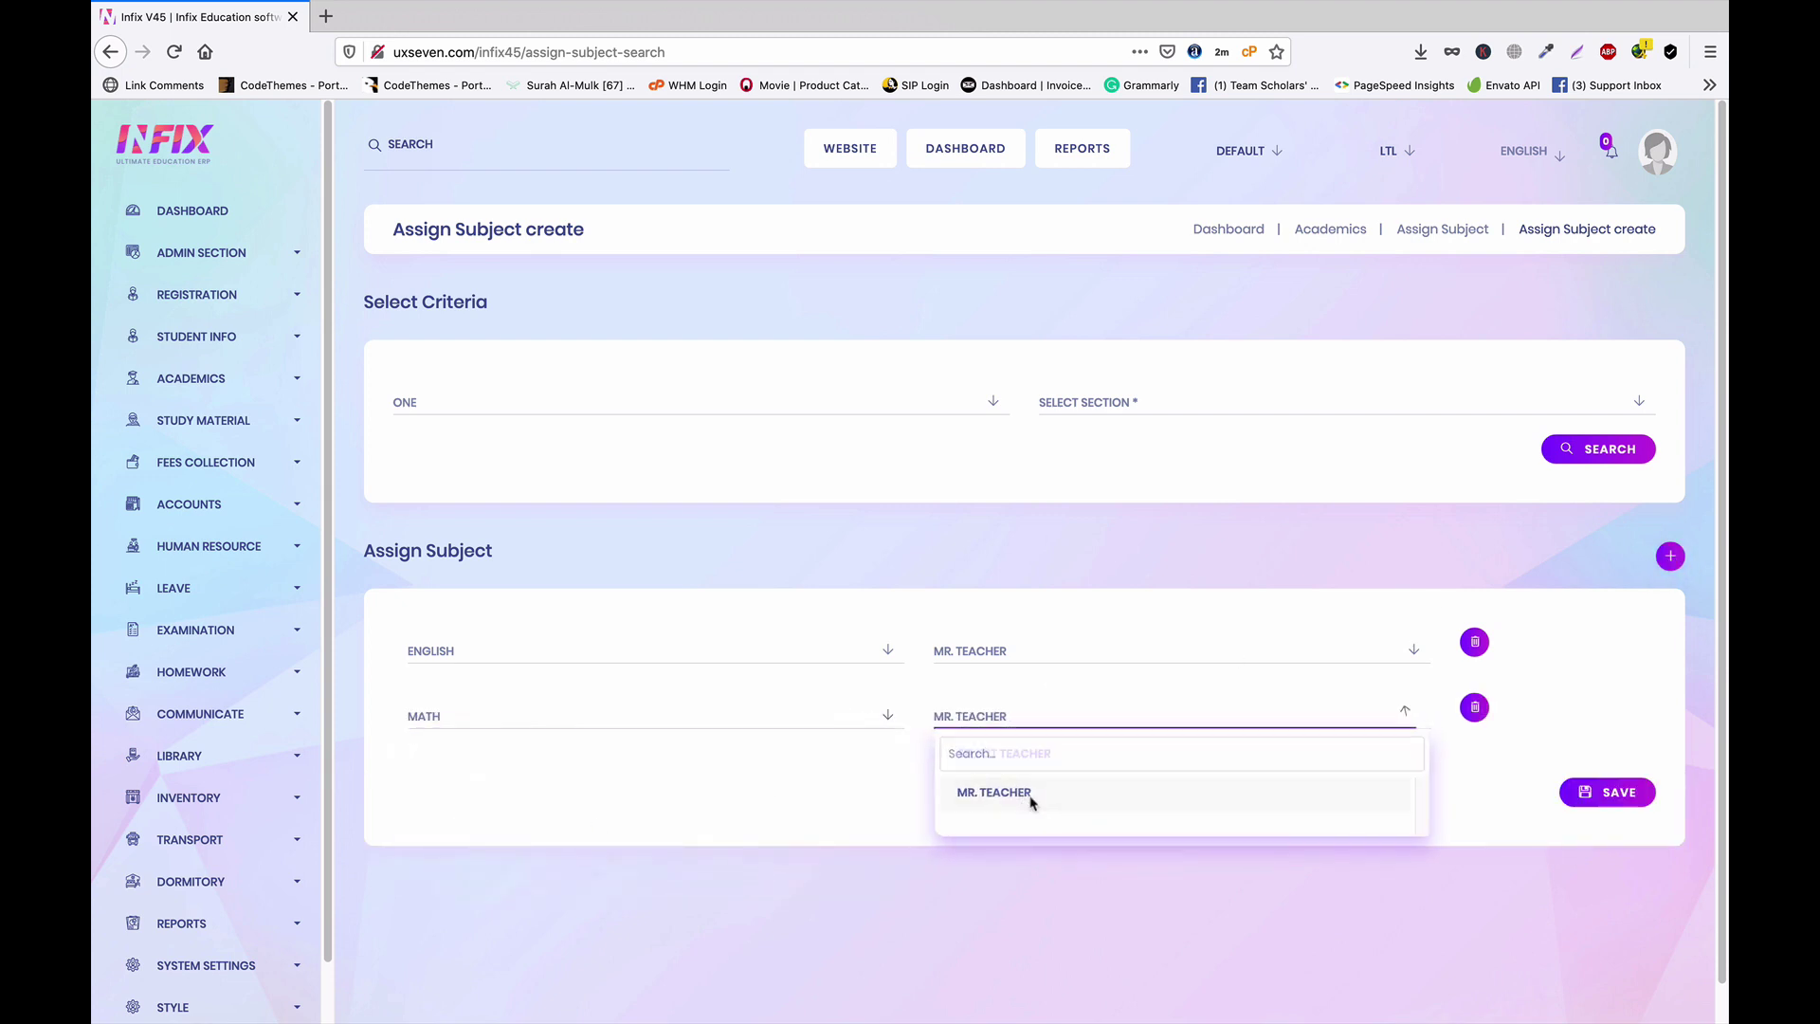
pyautogui.click(1620, 796)
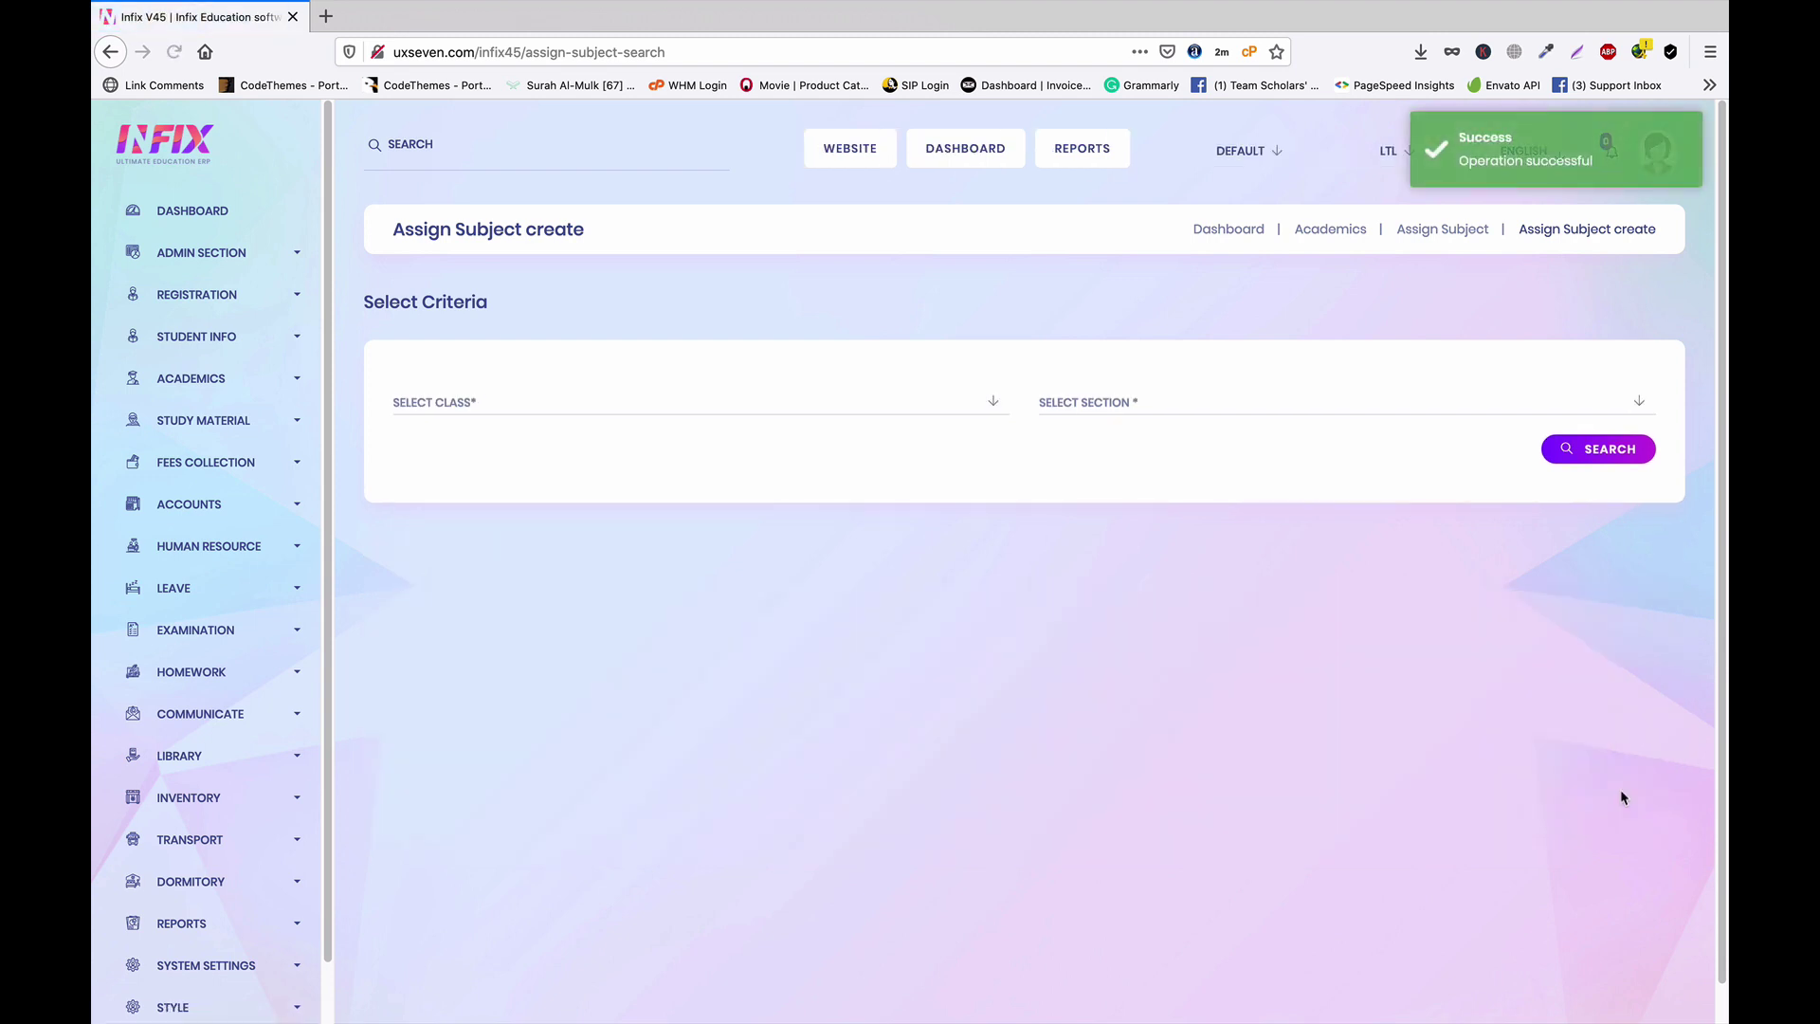
pyautogui.click(228, 378)
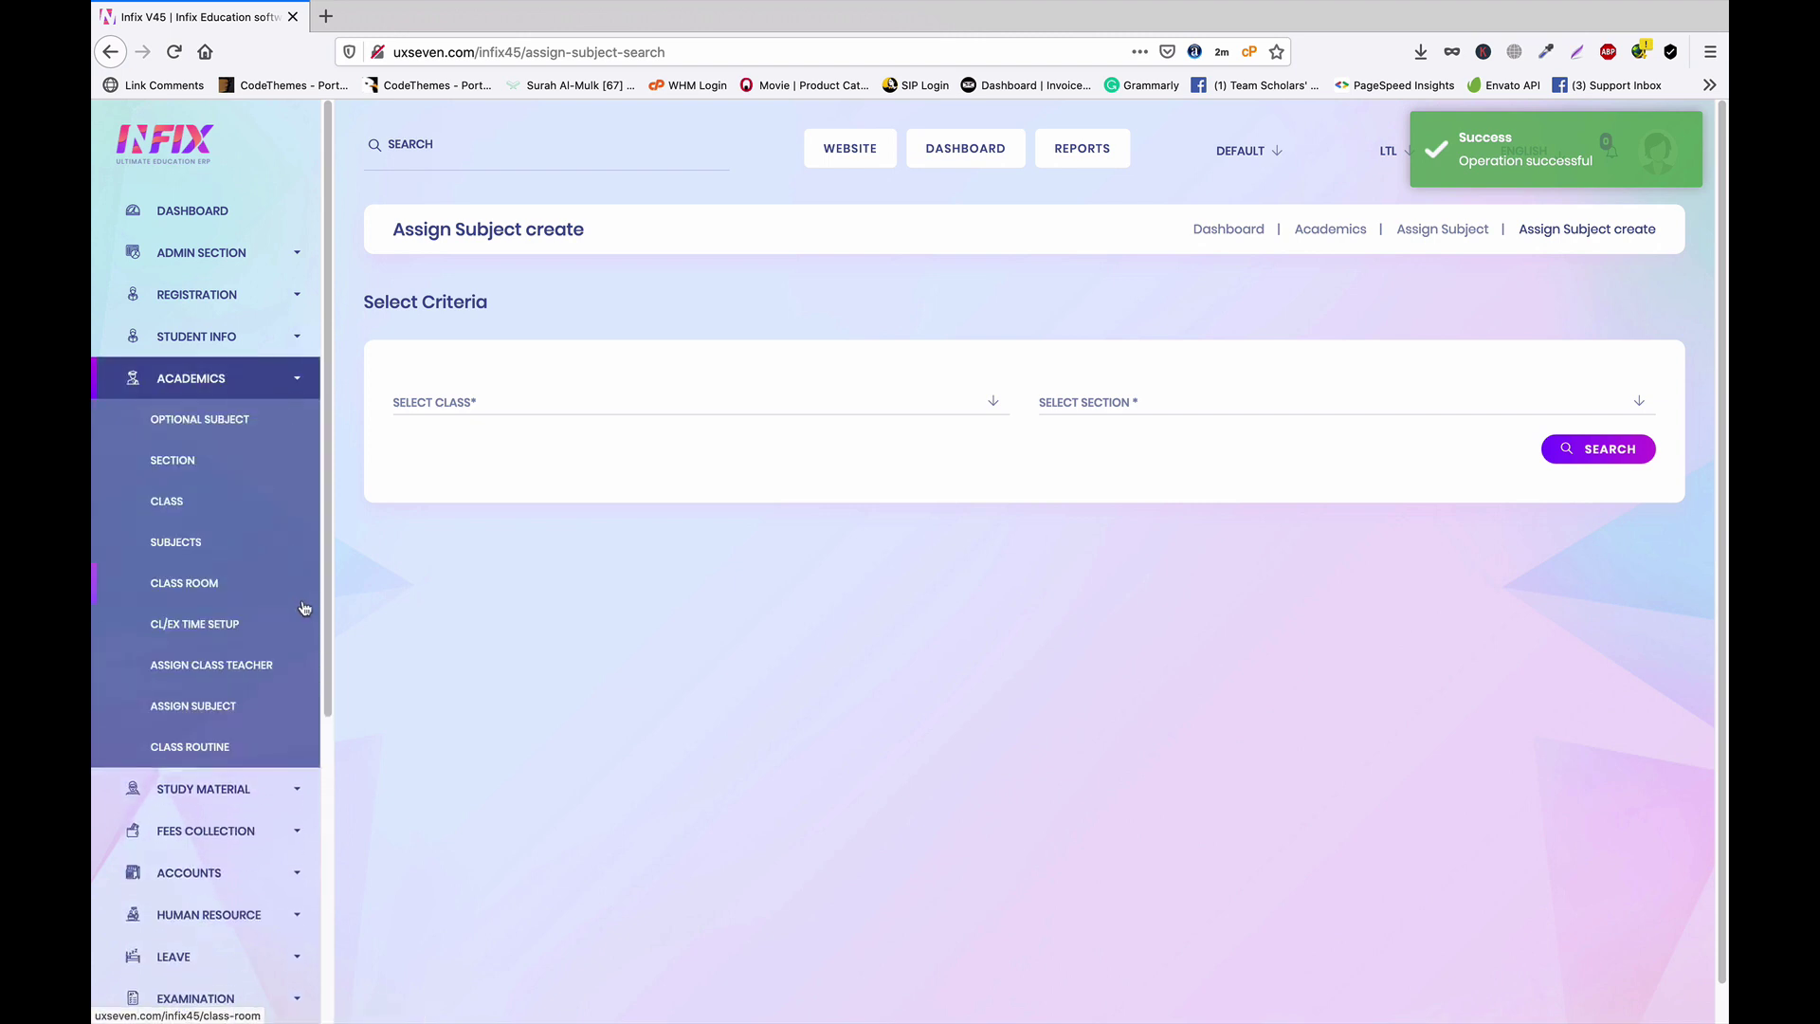
# In Class & Exam Time Setup, choose Class Time for the 1st period starting at 9:00 AM
pyautogui.click(199, 630)
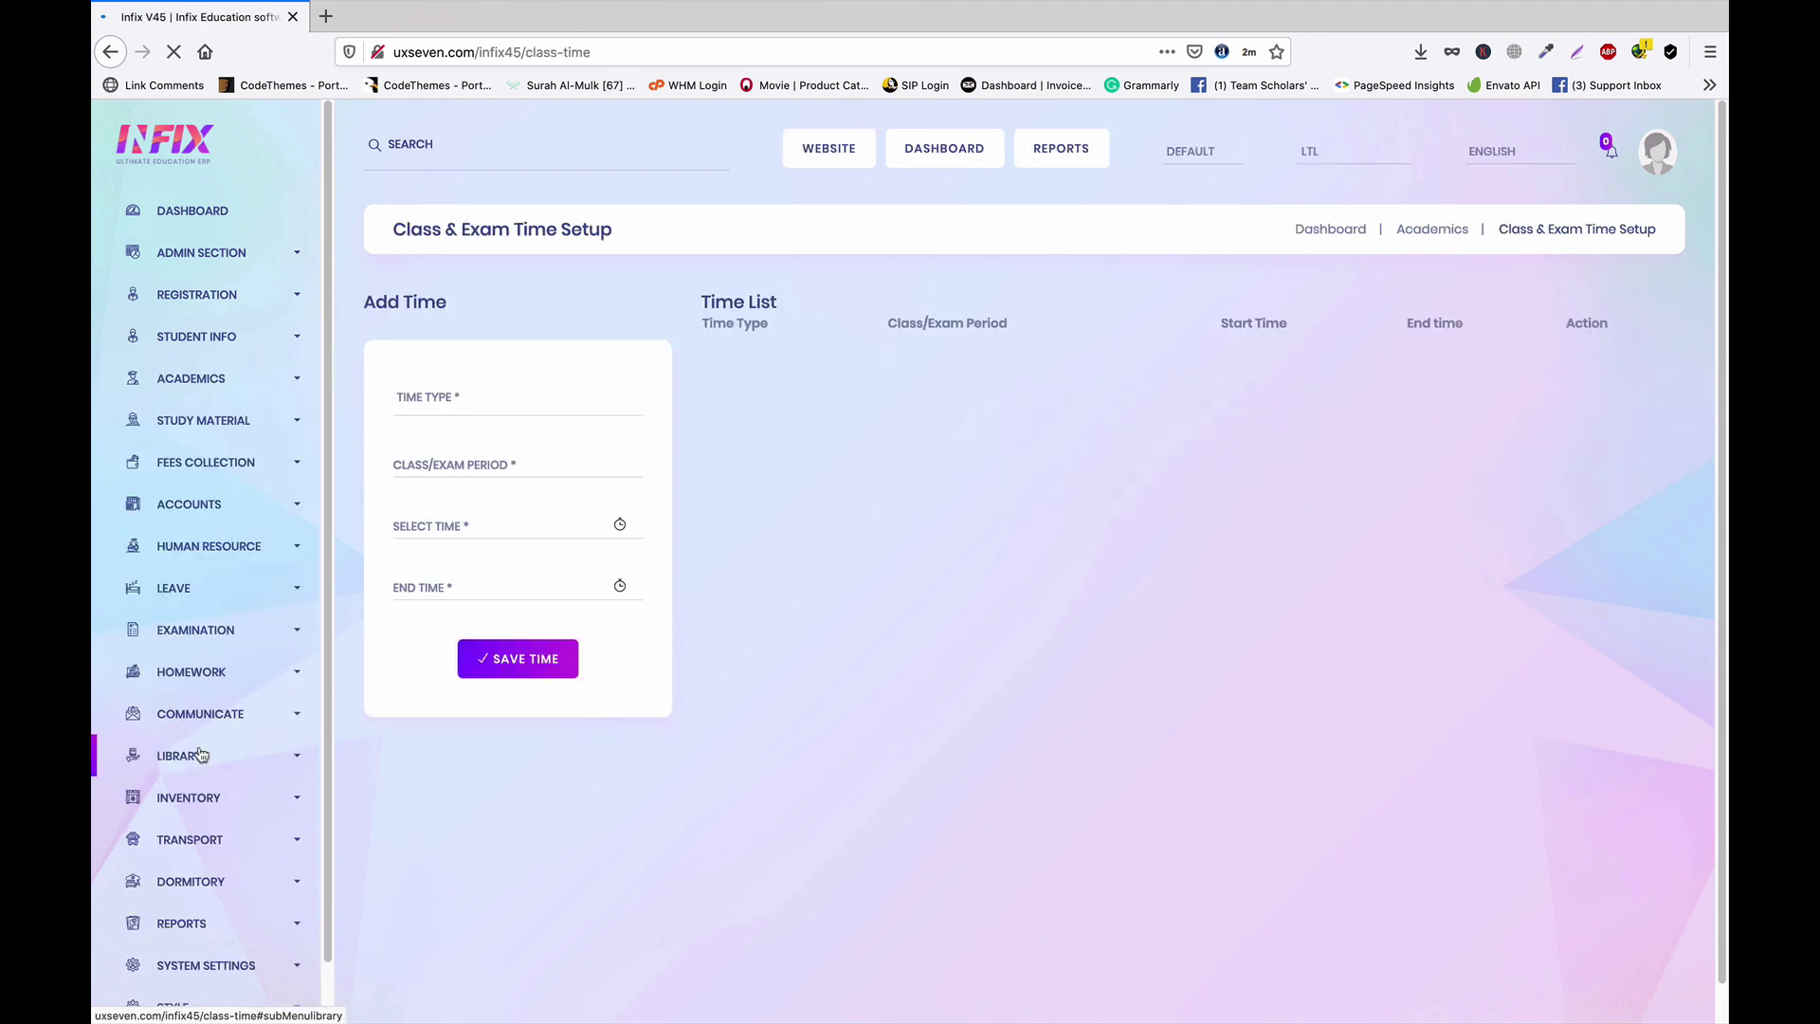
pyautogui.click(477, 407)
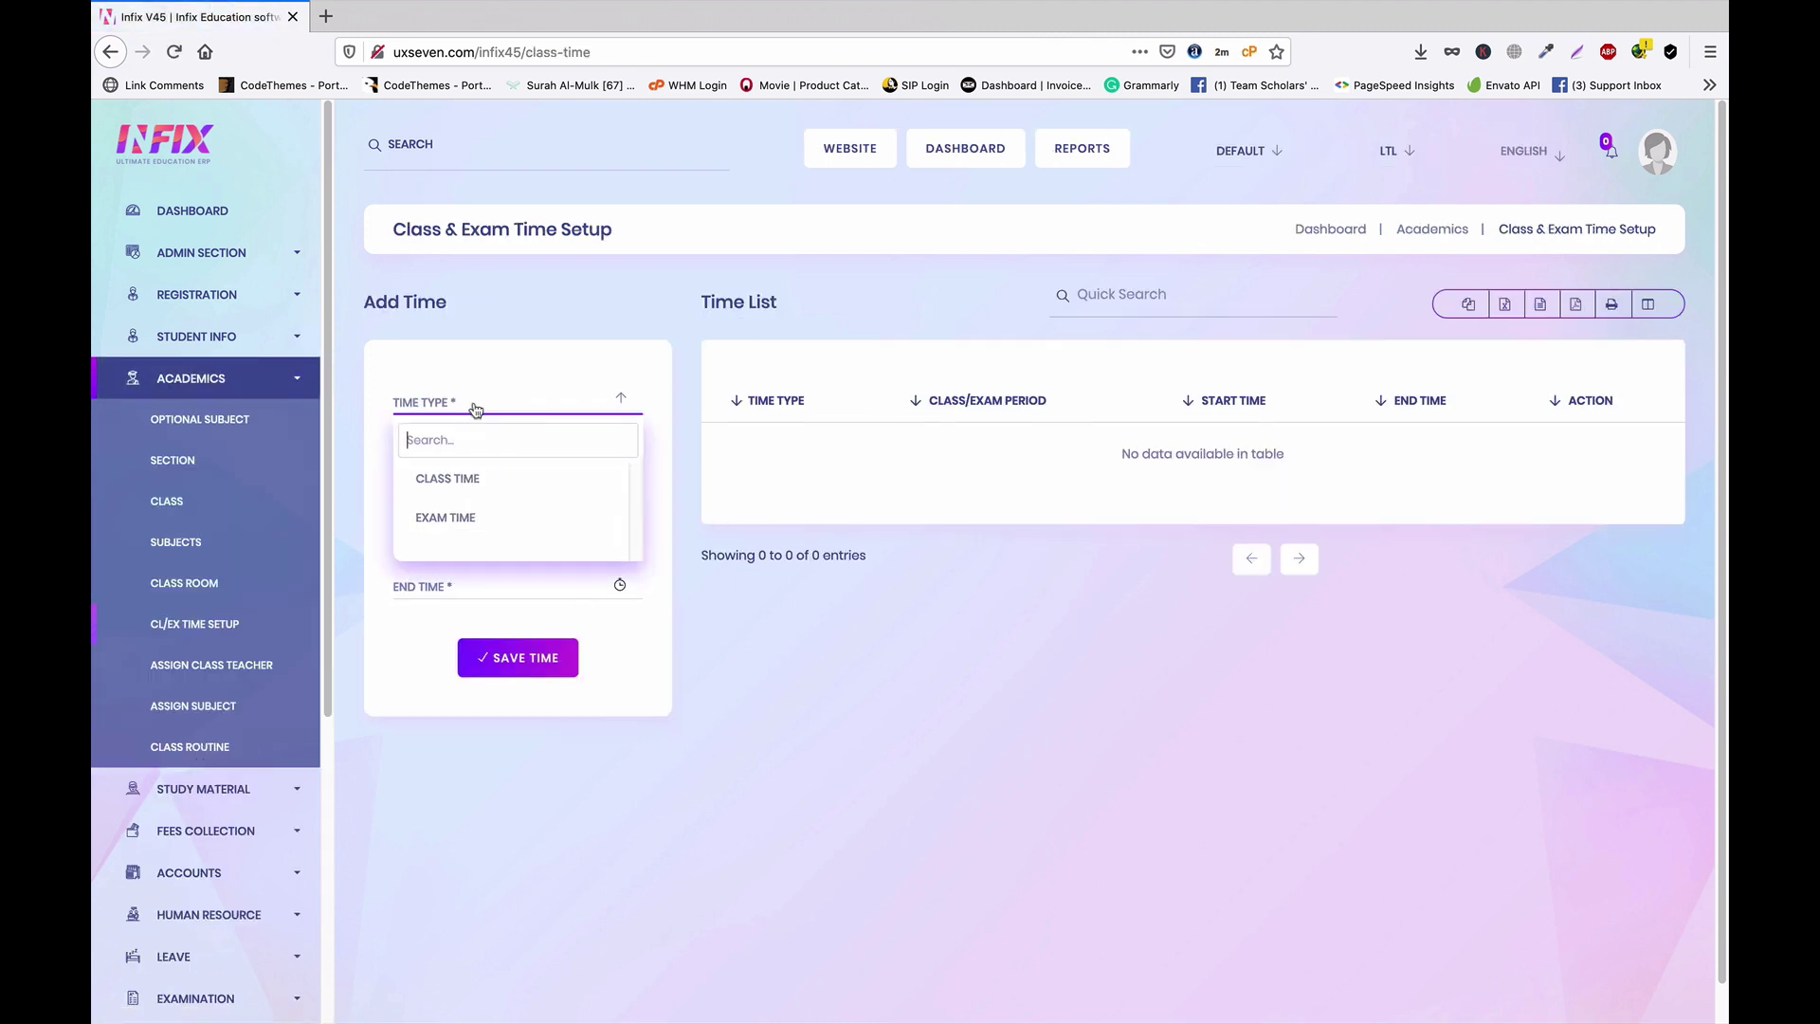
pyautogui.click(468, 483)
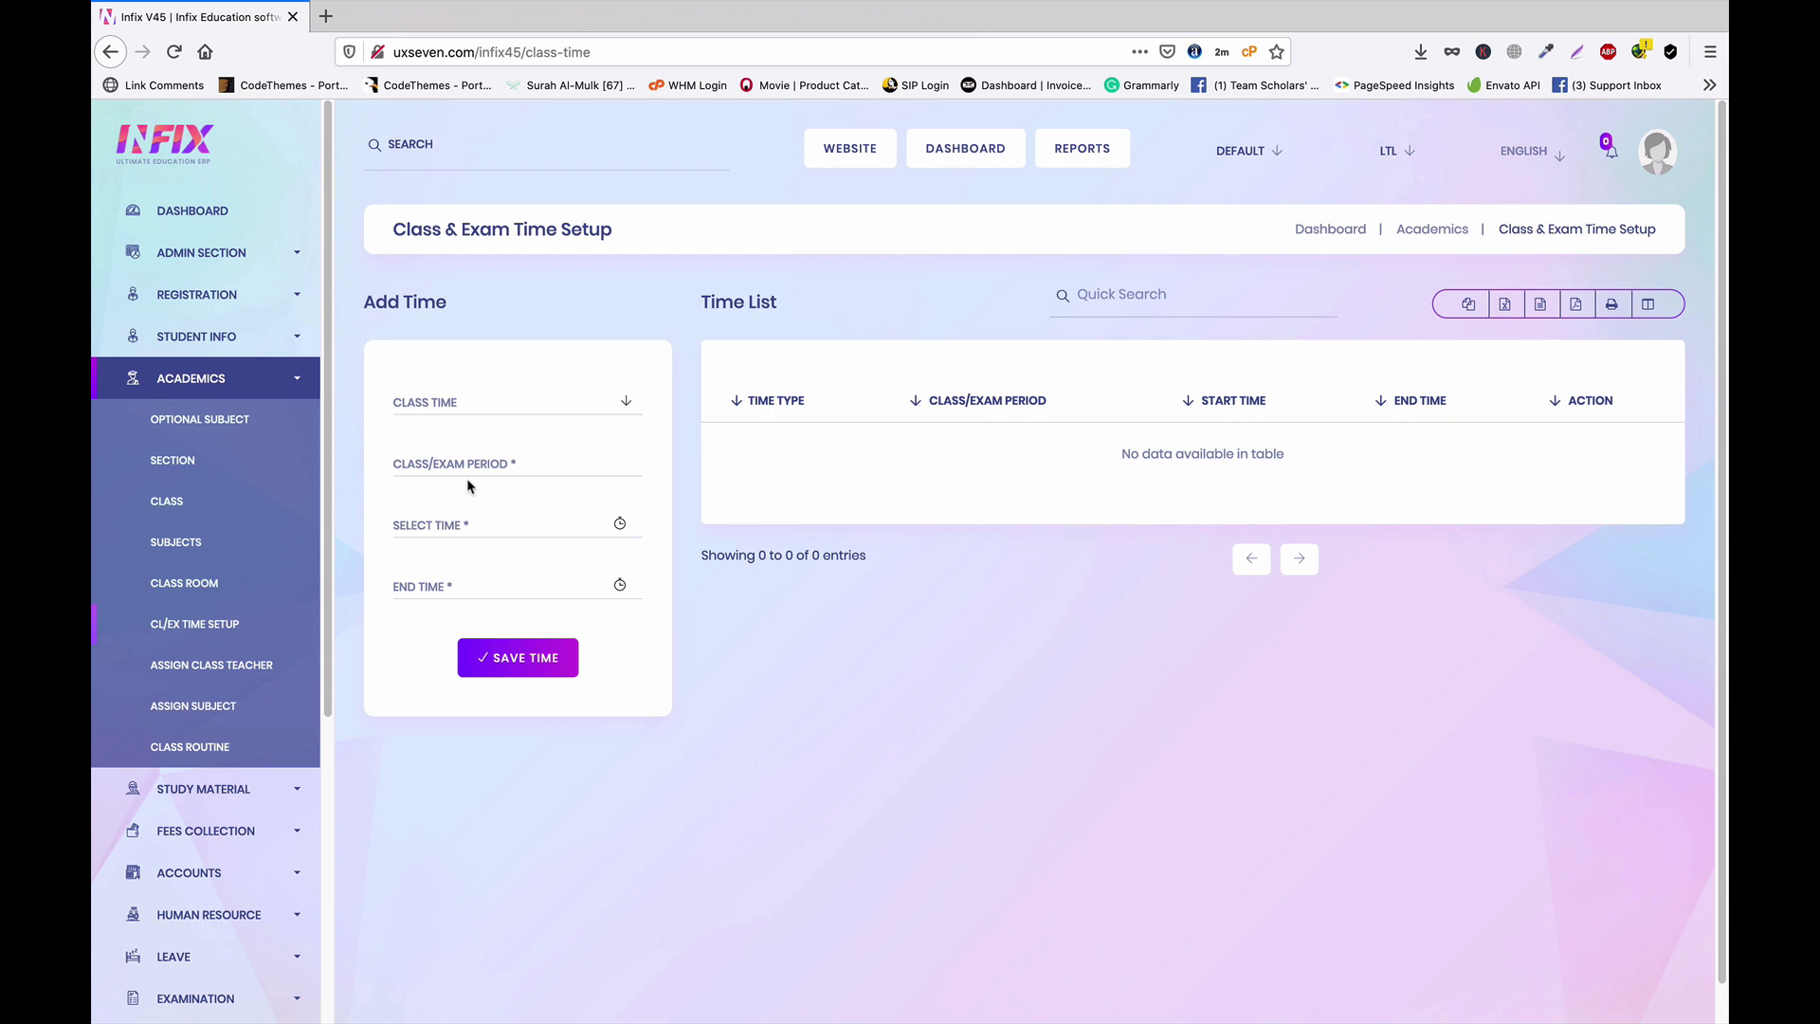
pyautogui.click(493, 408)
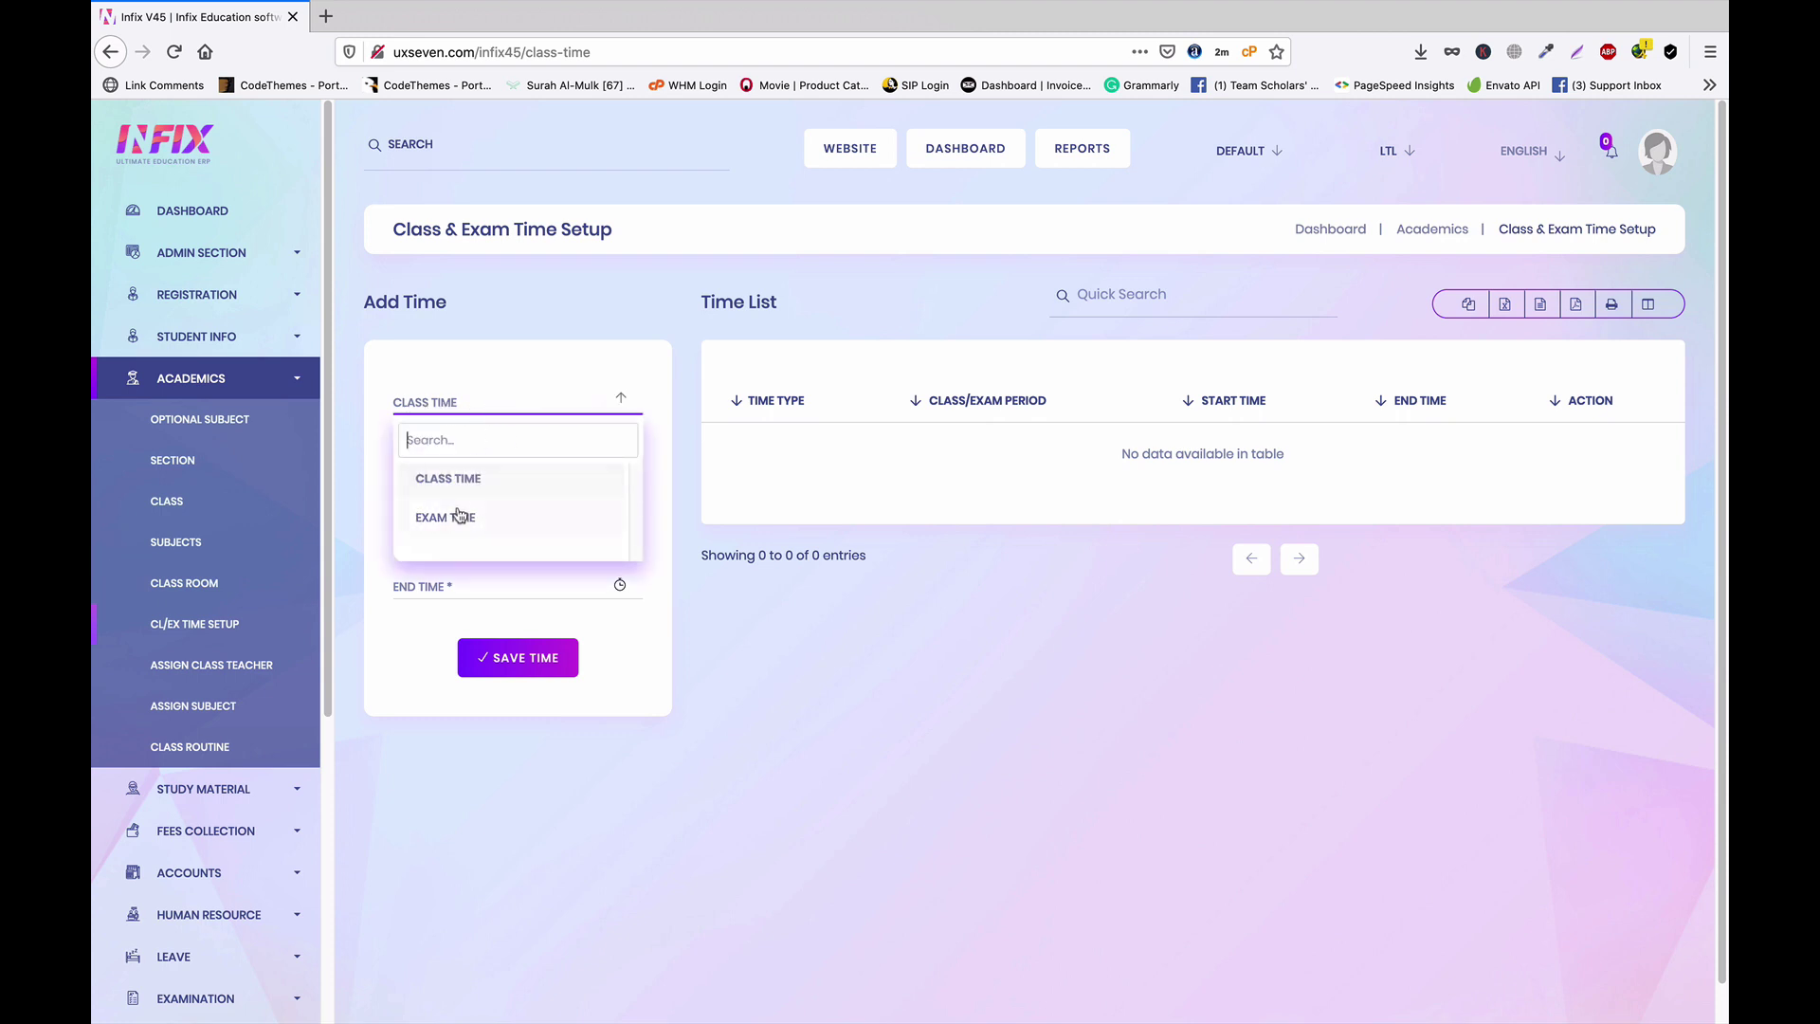
pyautogui.click(499, 391)
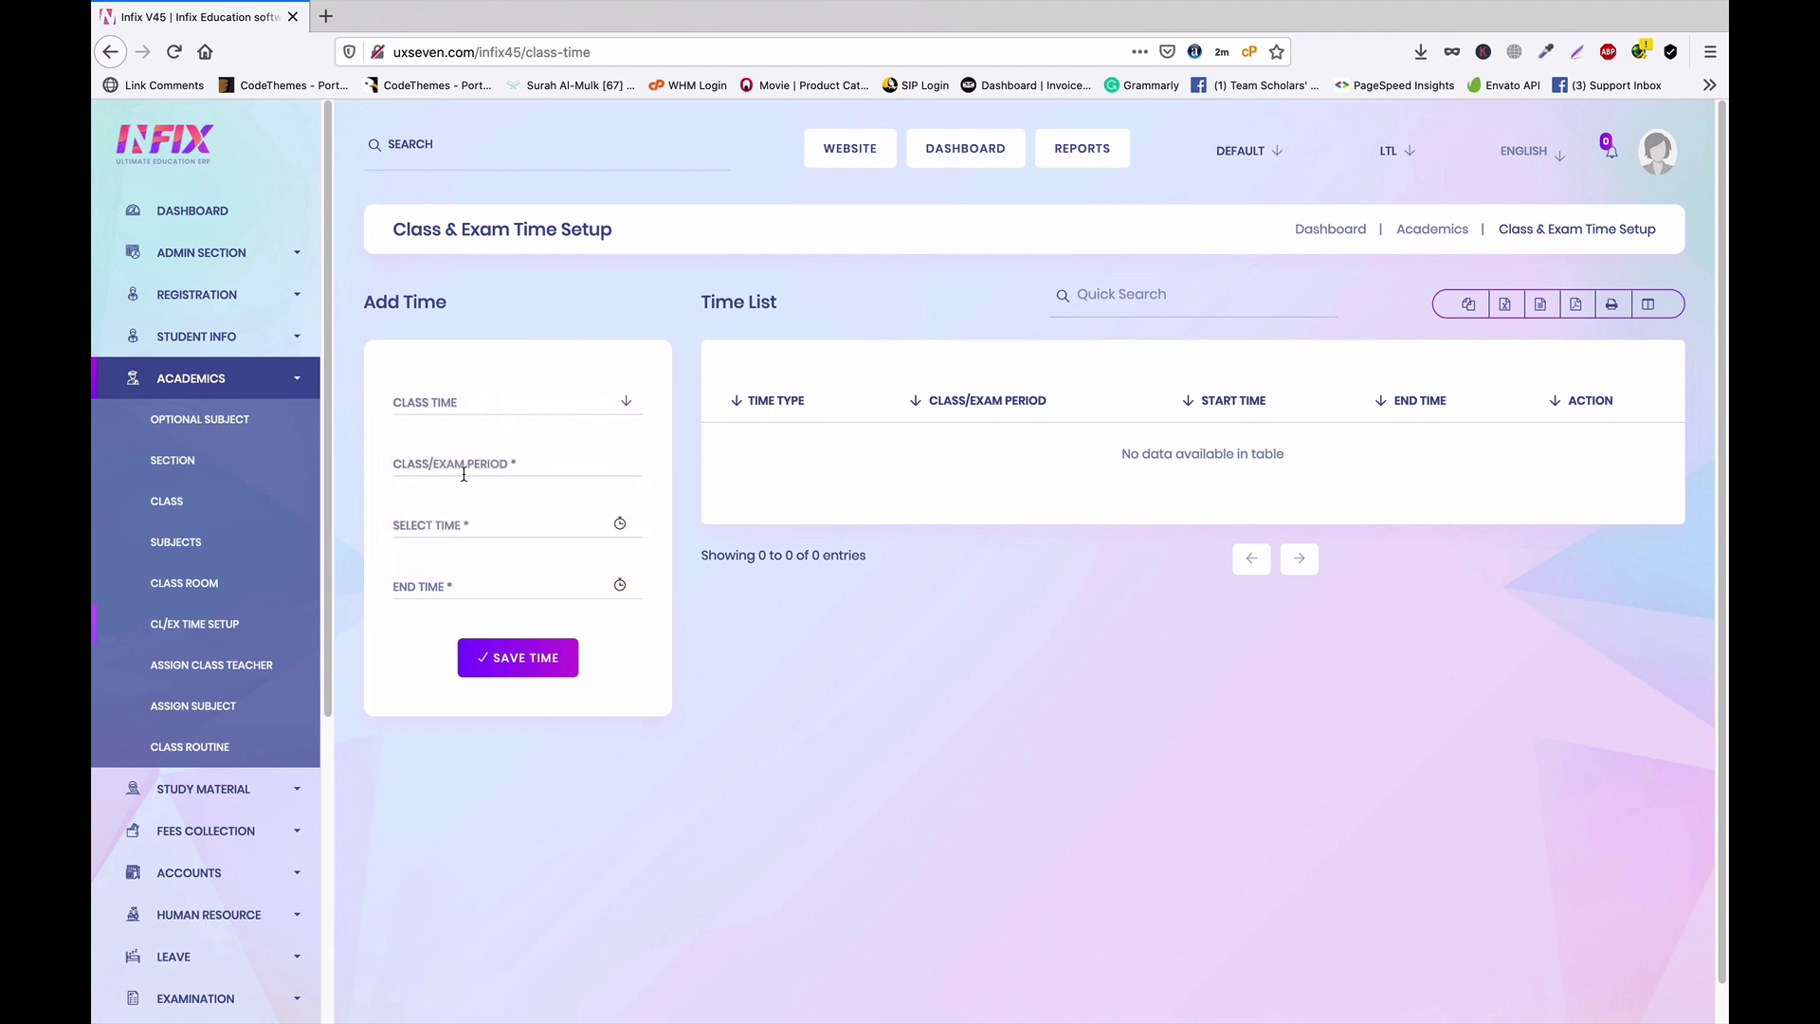
pyautogui.click(504, 461)
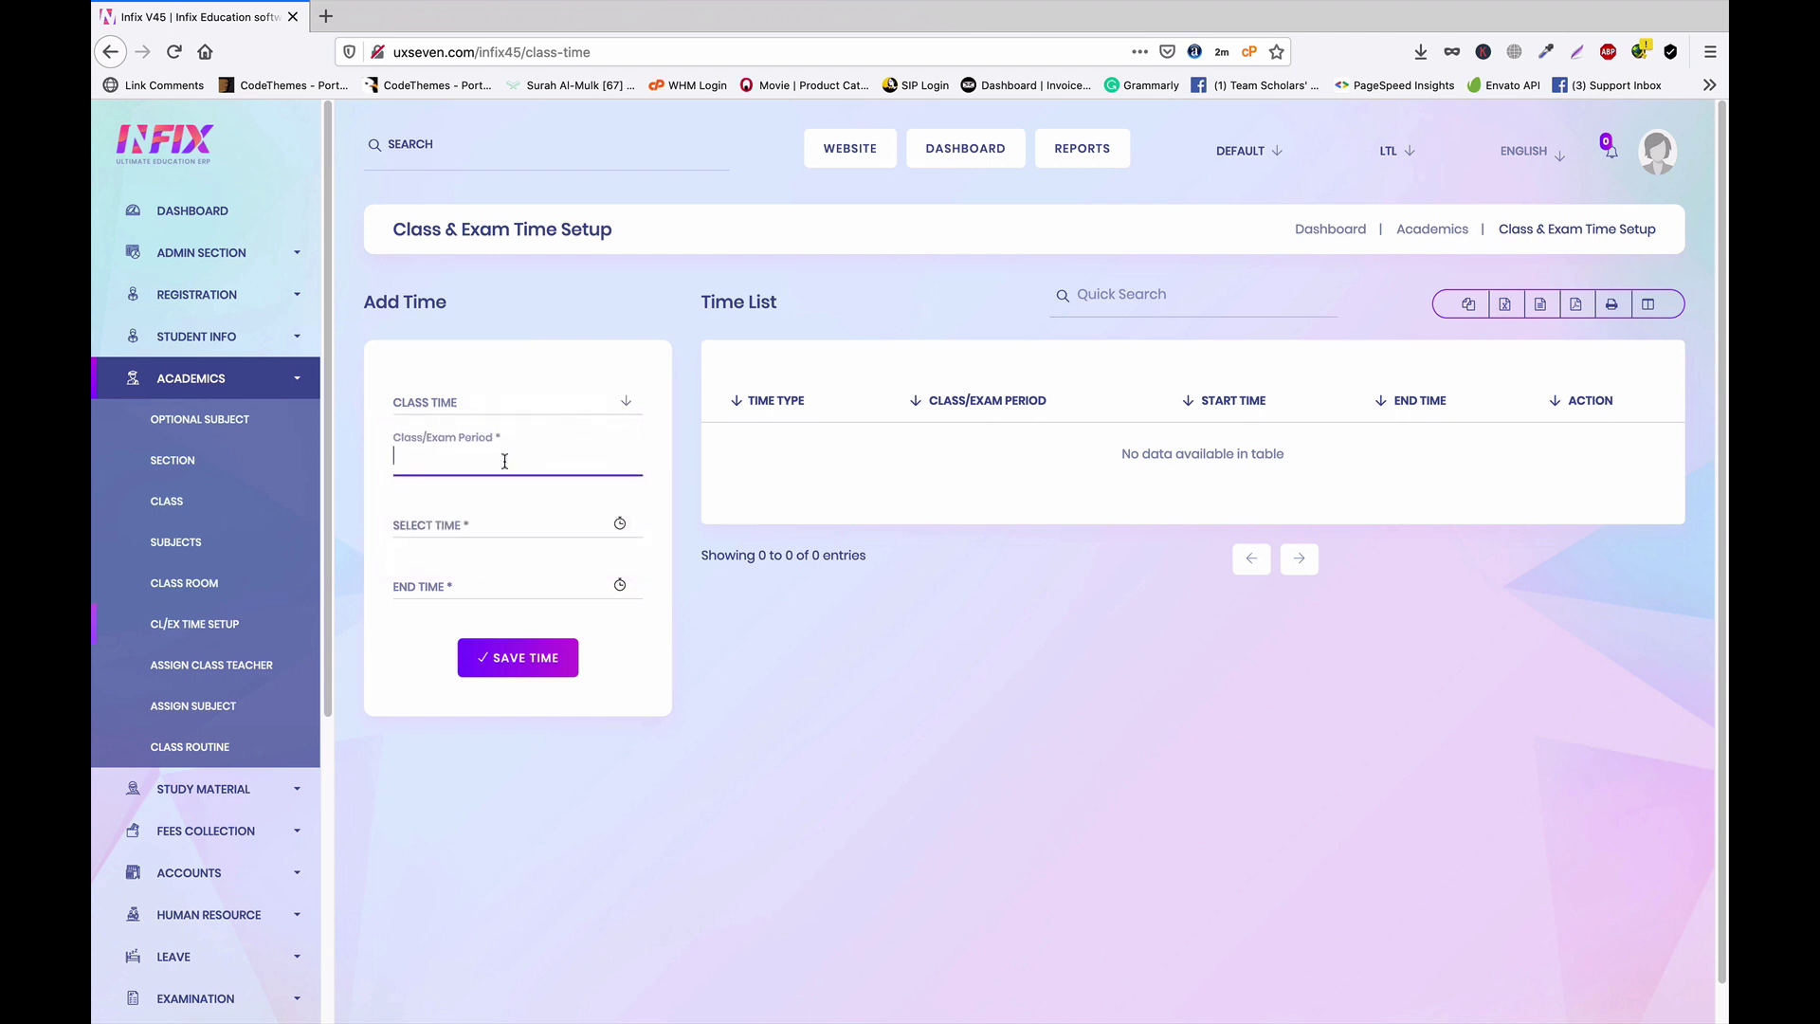
pyautogui.click(479, 531)
pyautogui.click(463, 625)
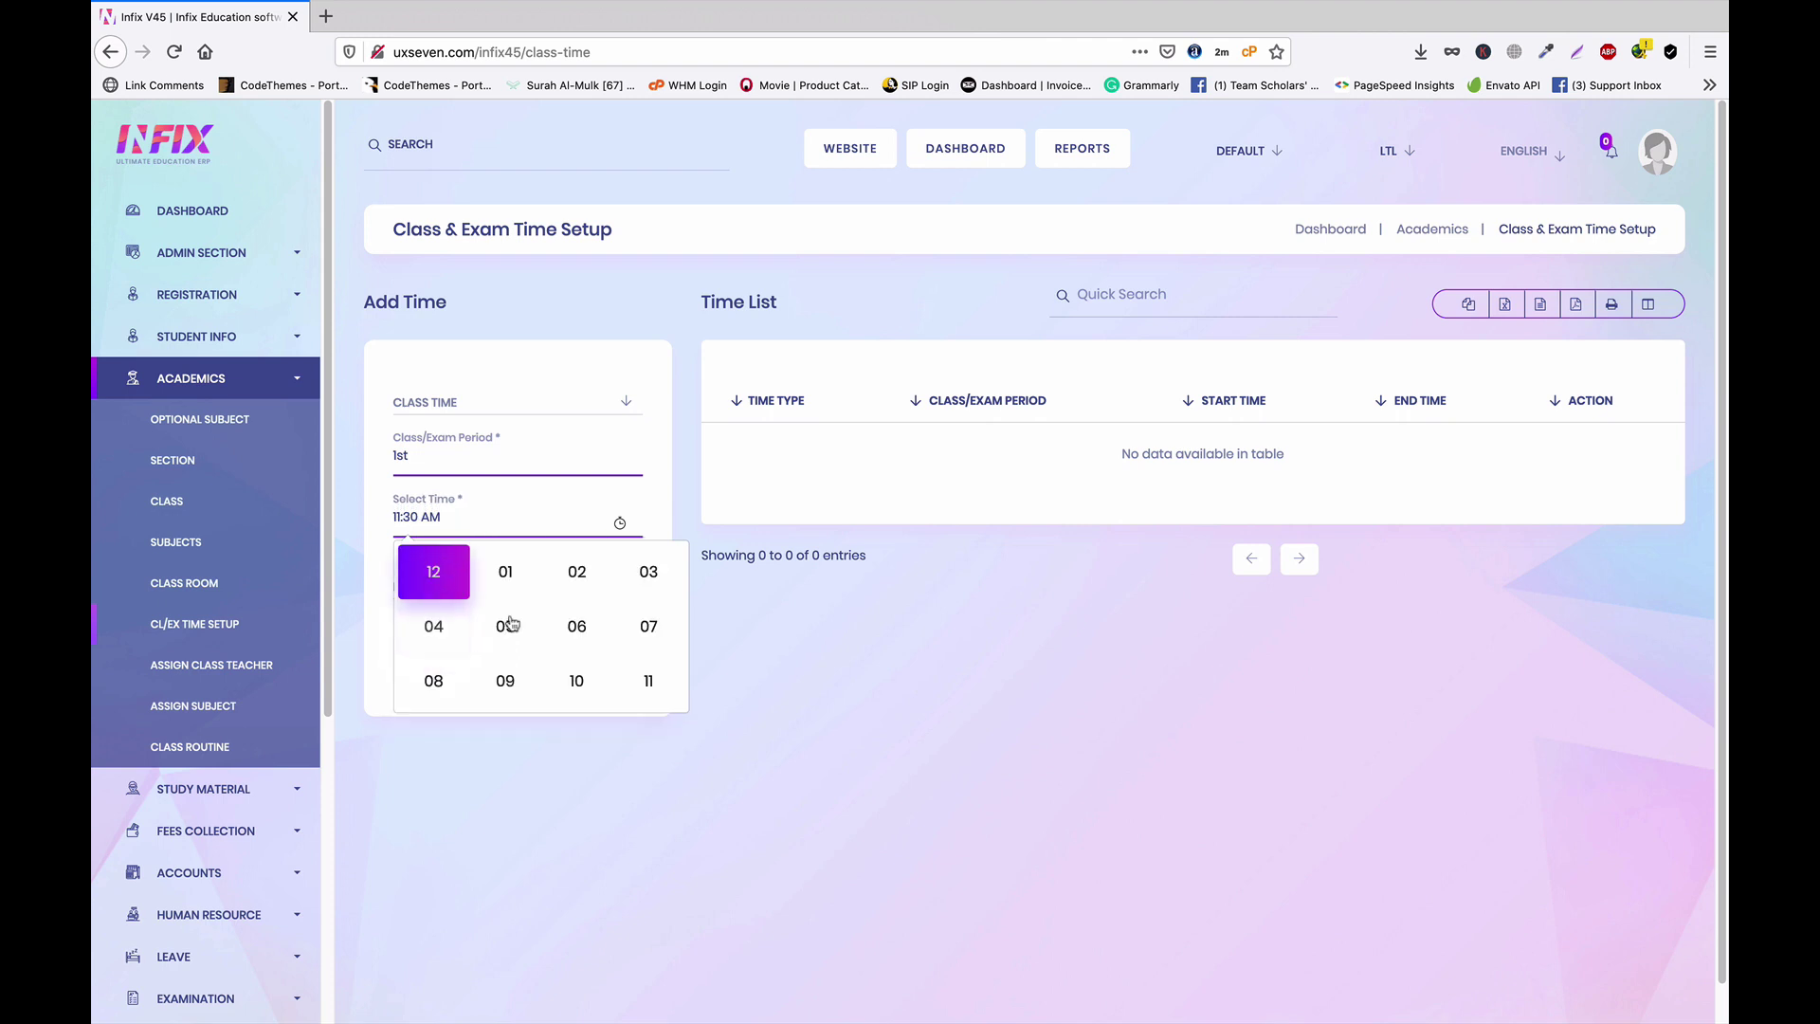
pyautogui.click(505, 680)
pyautogui.click(544, 644)
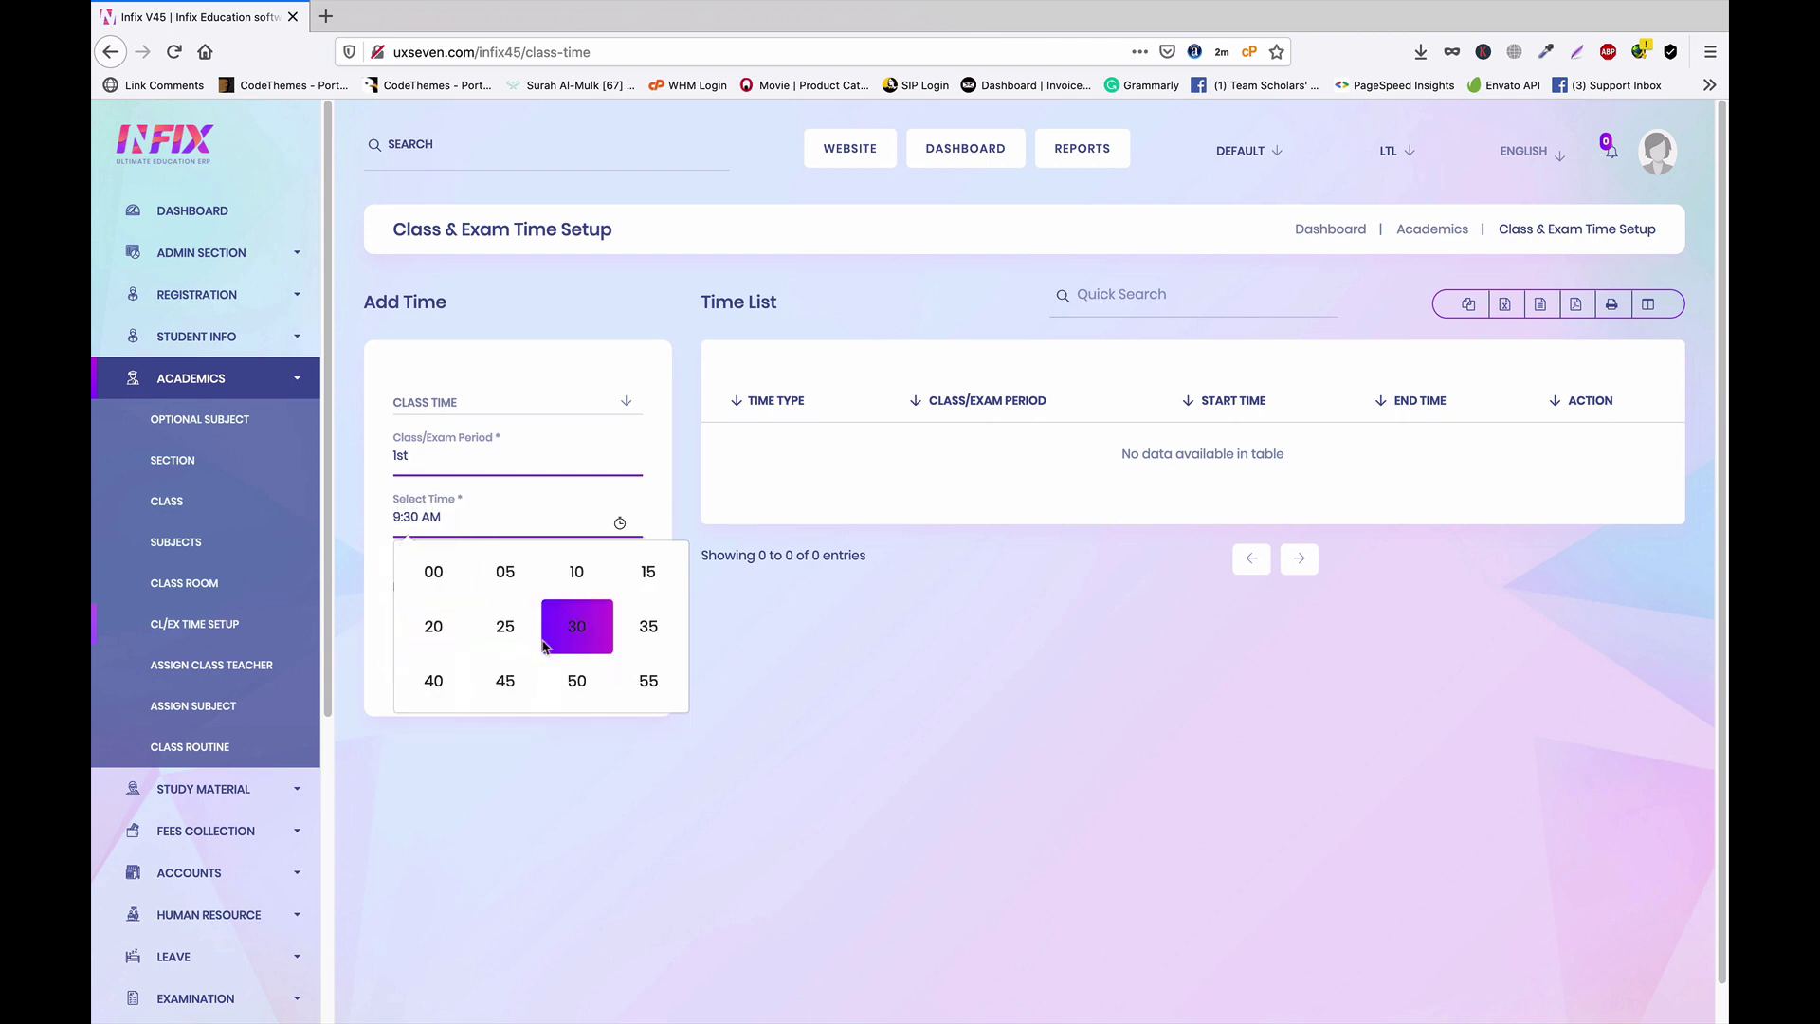
pyautogui.click(433, 572)
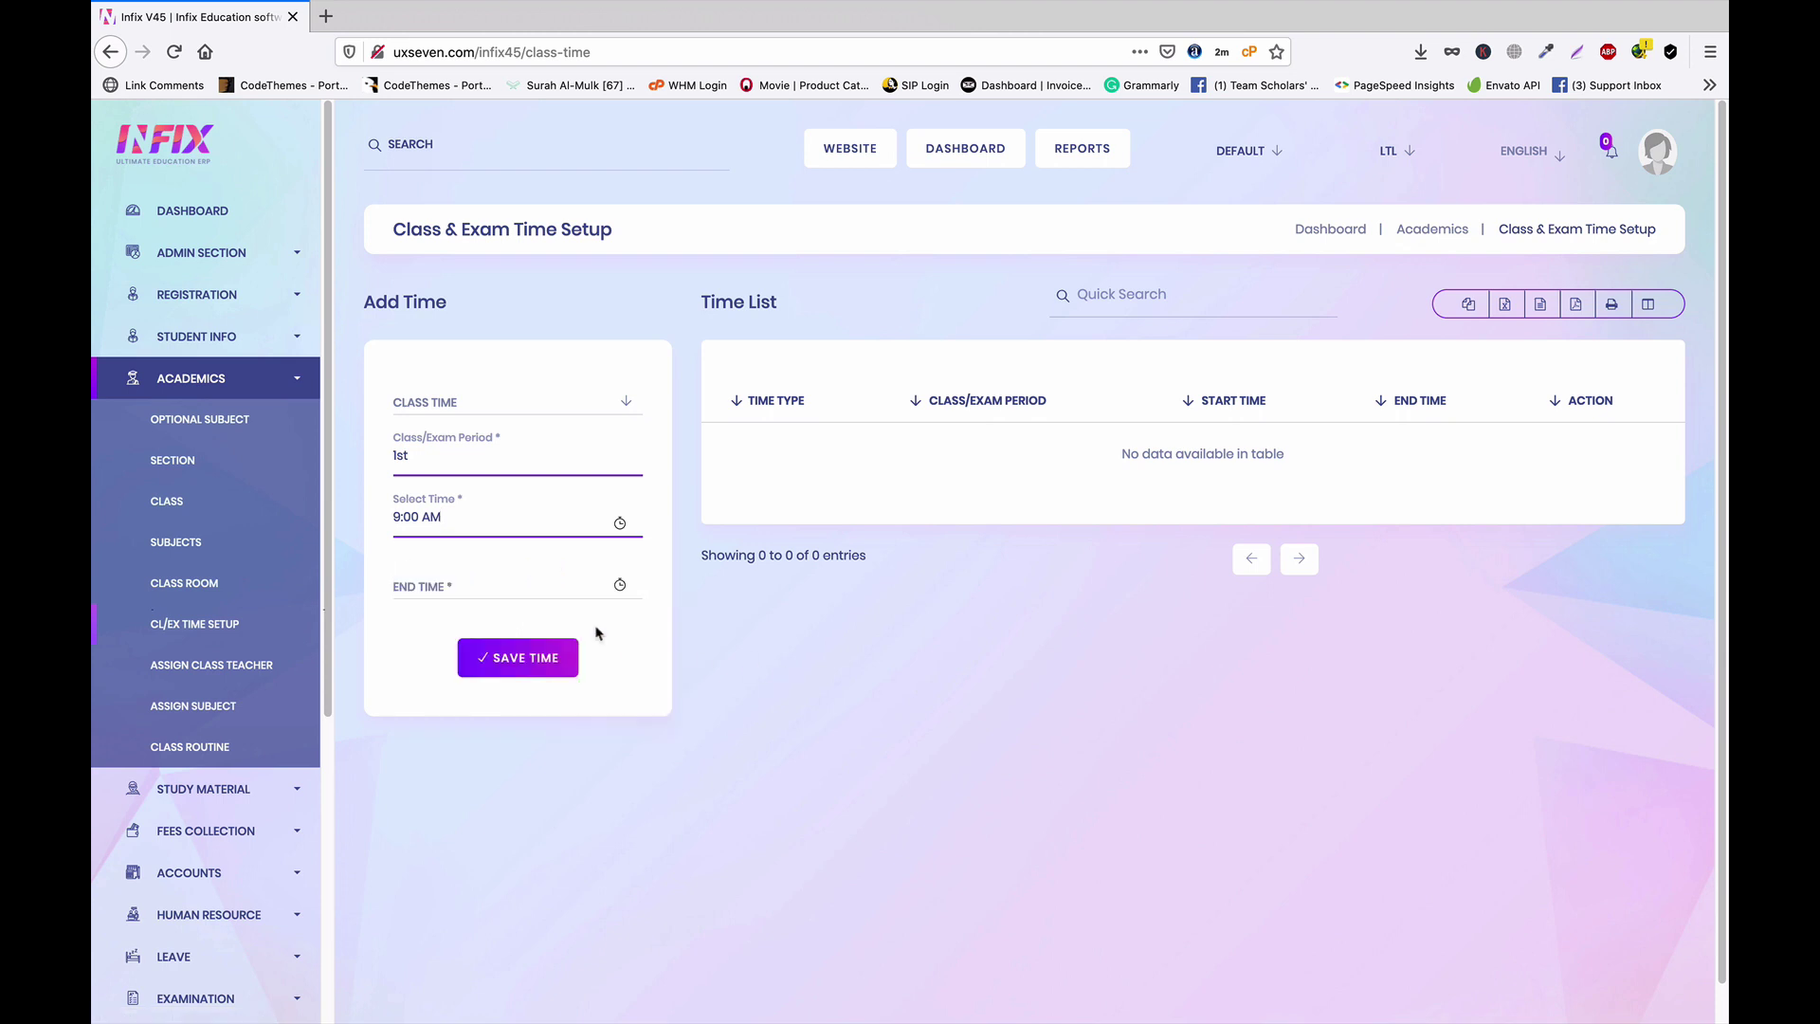
# Set the end time to 9:30 AM and save the 1st-period class time
pyautogui.click(471, 581)
pyautogui.click(442, 703)
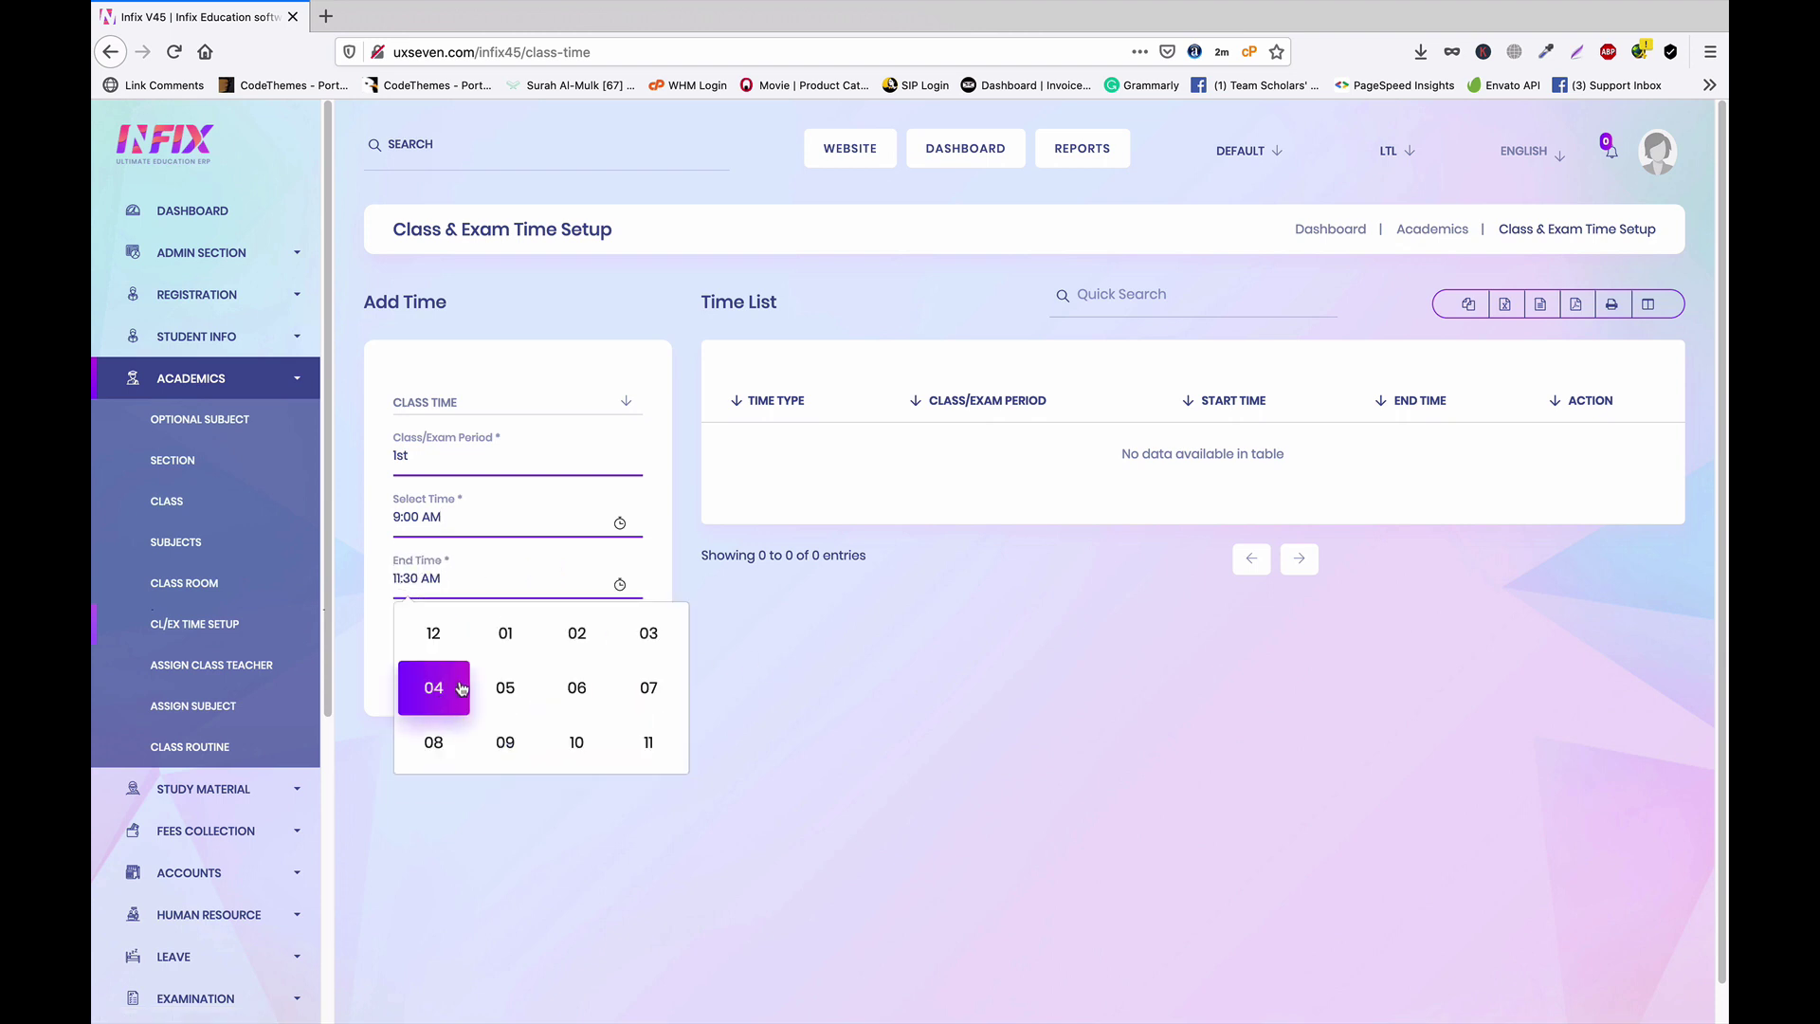
pyautogui.click(506, 742)
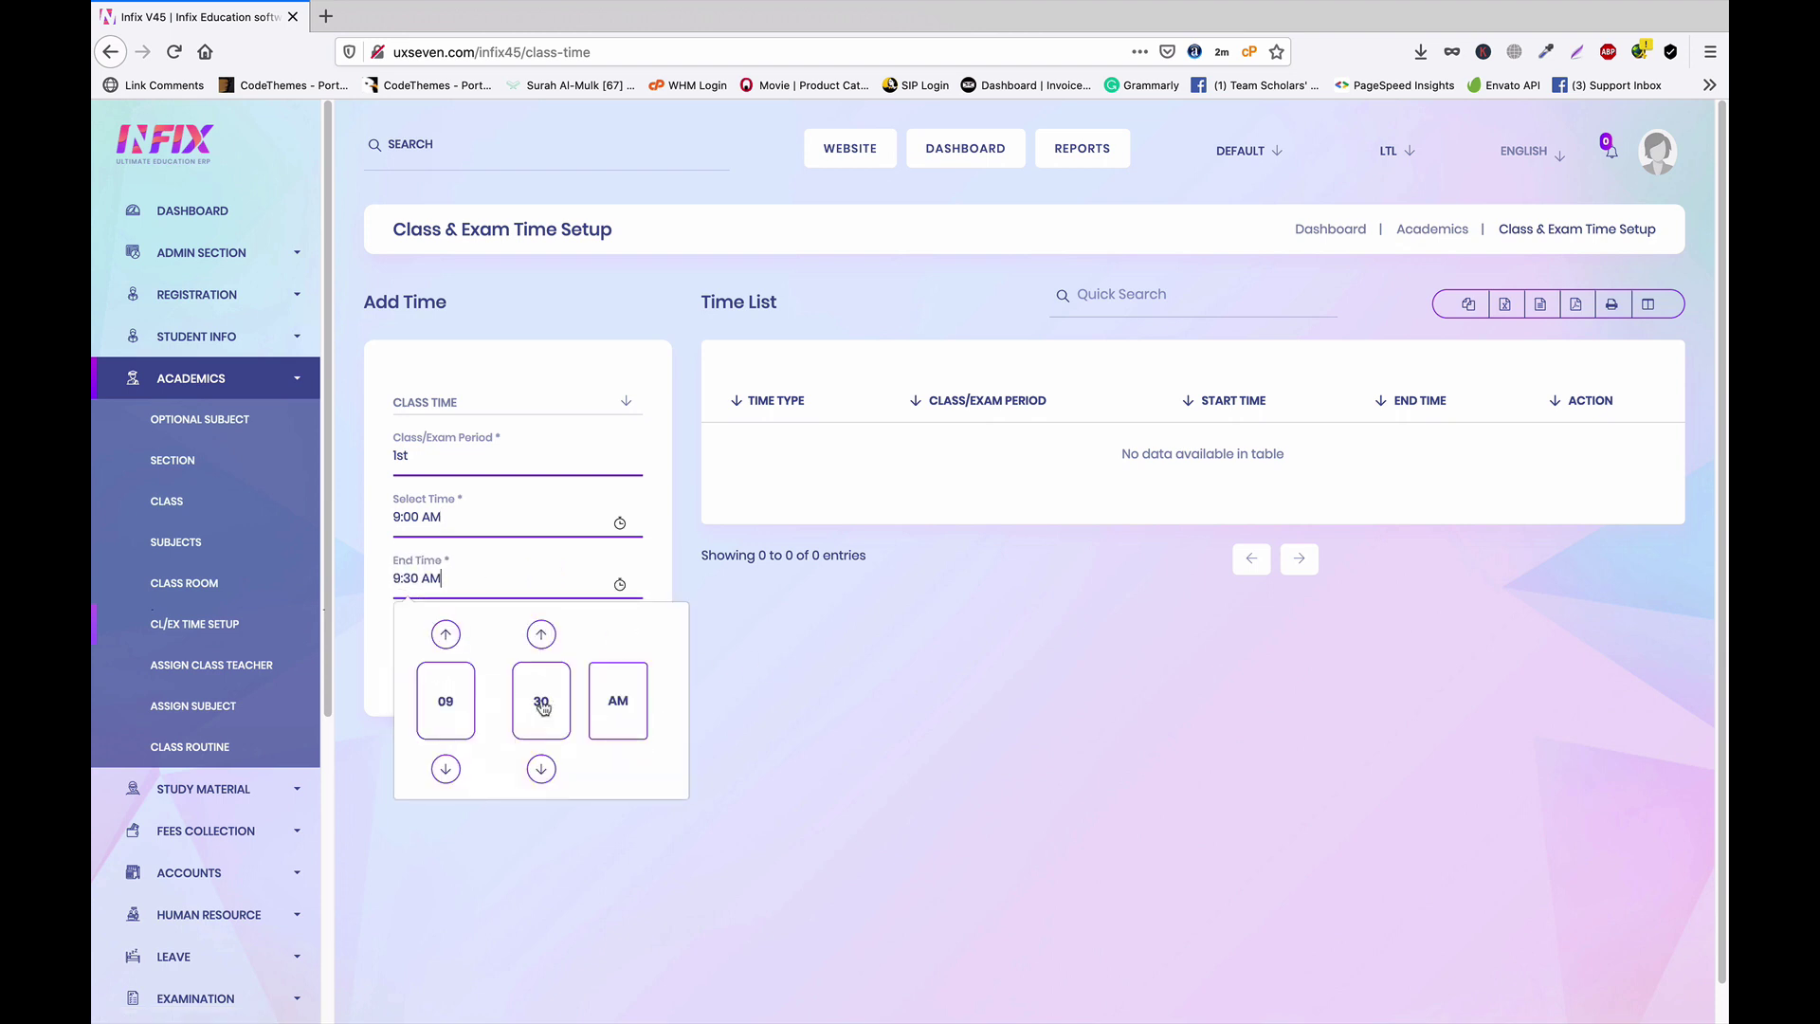
pyautogui.click(541, 701)
pyautogui.click(589, 691)
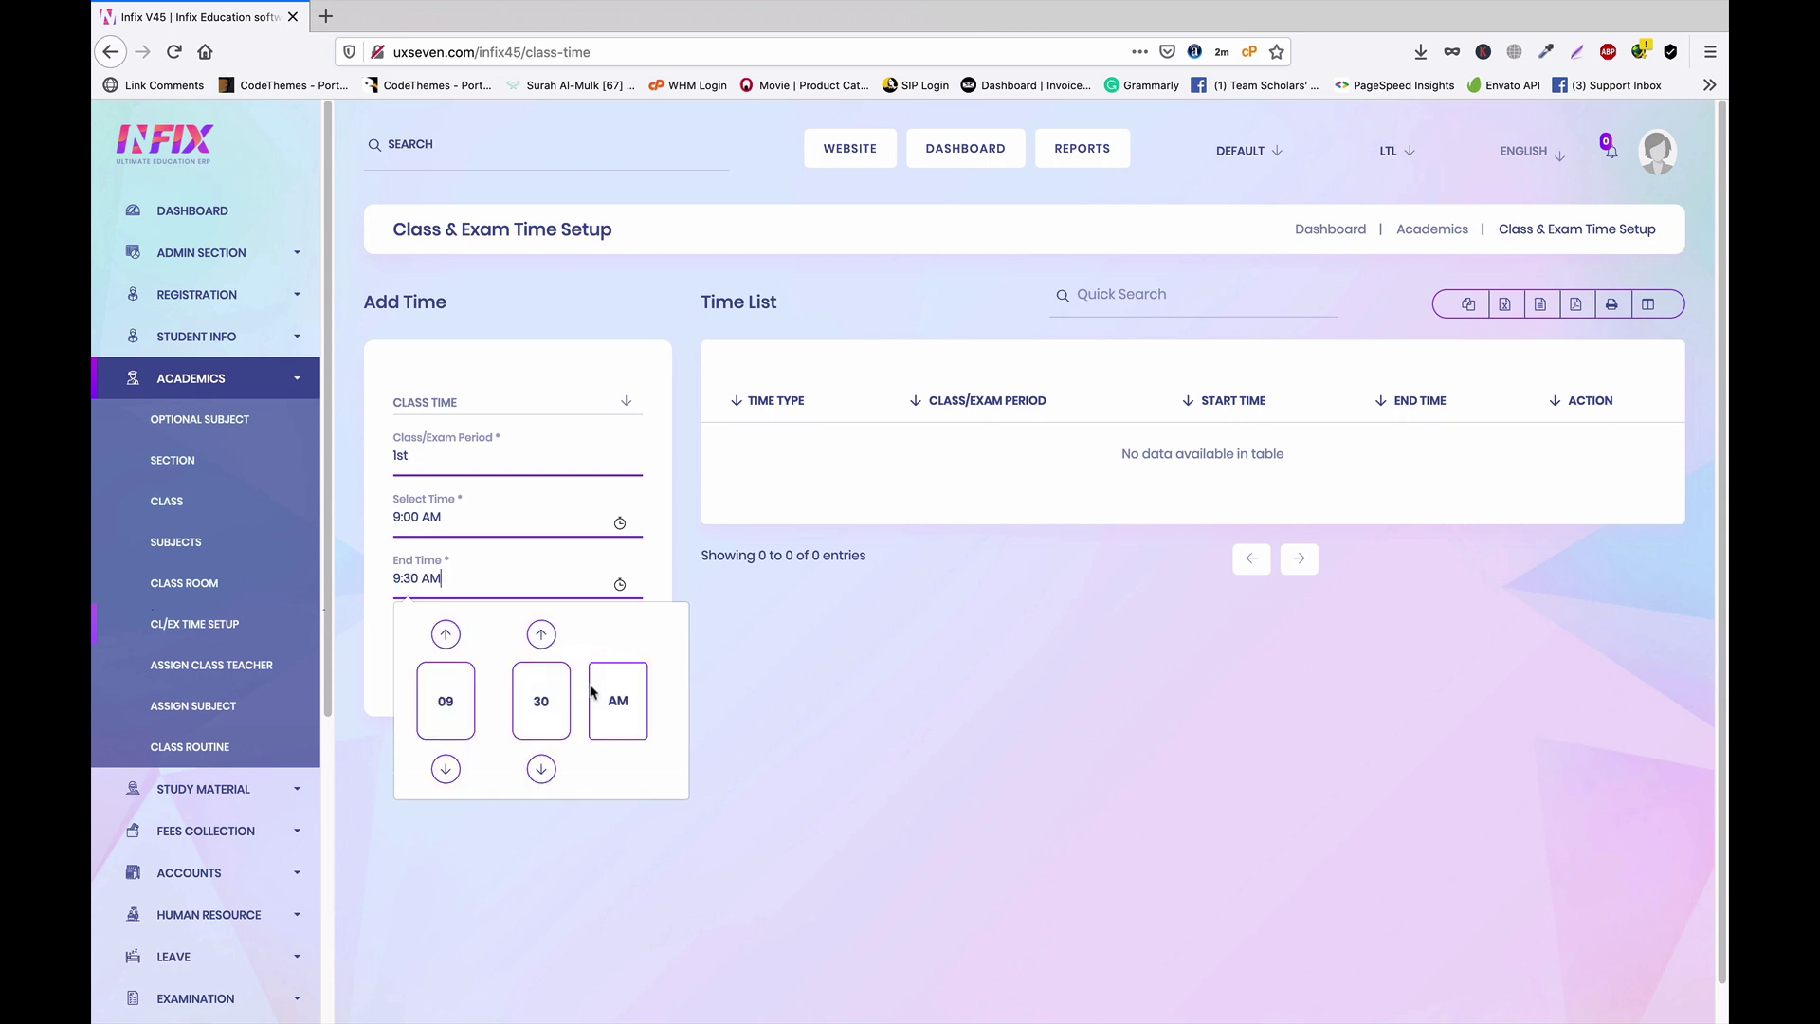
pyautogui.click(859, 716)
pyautogui.click(548, 661)
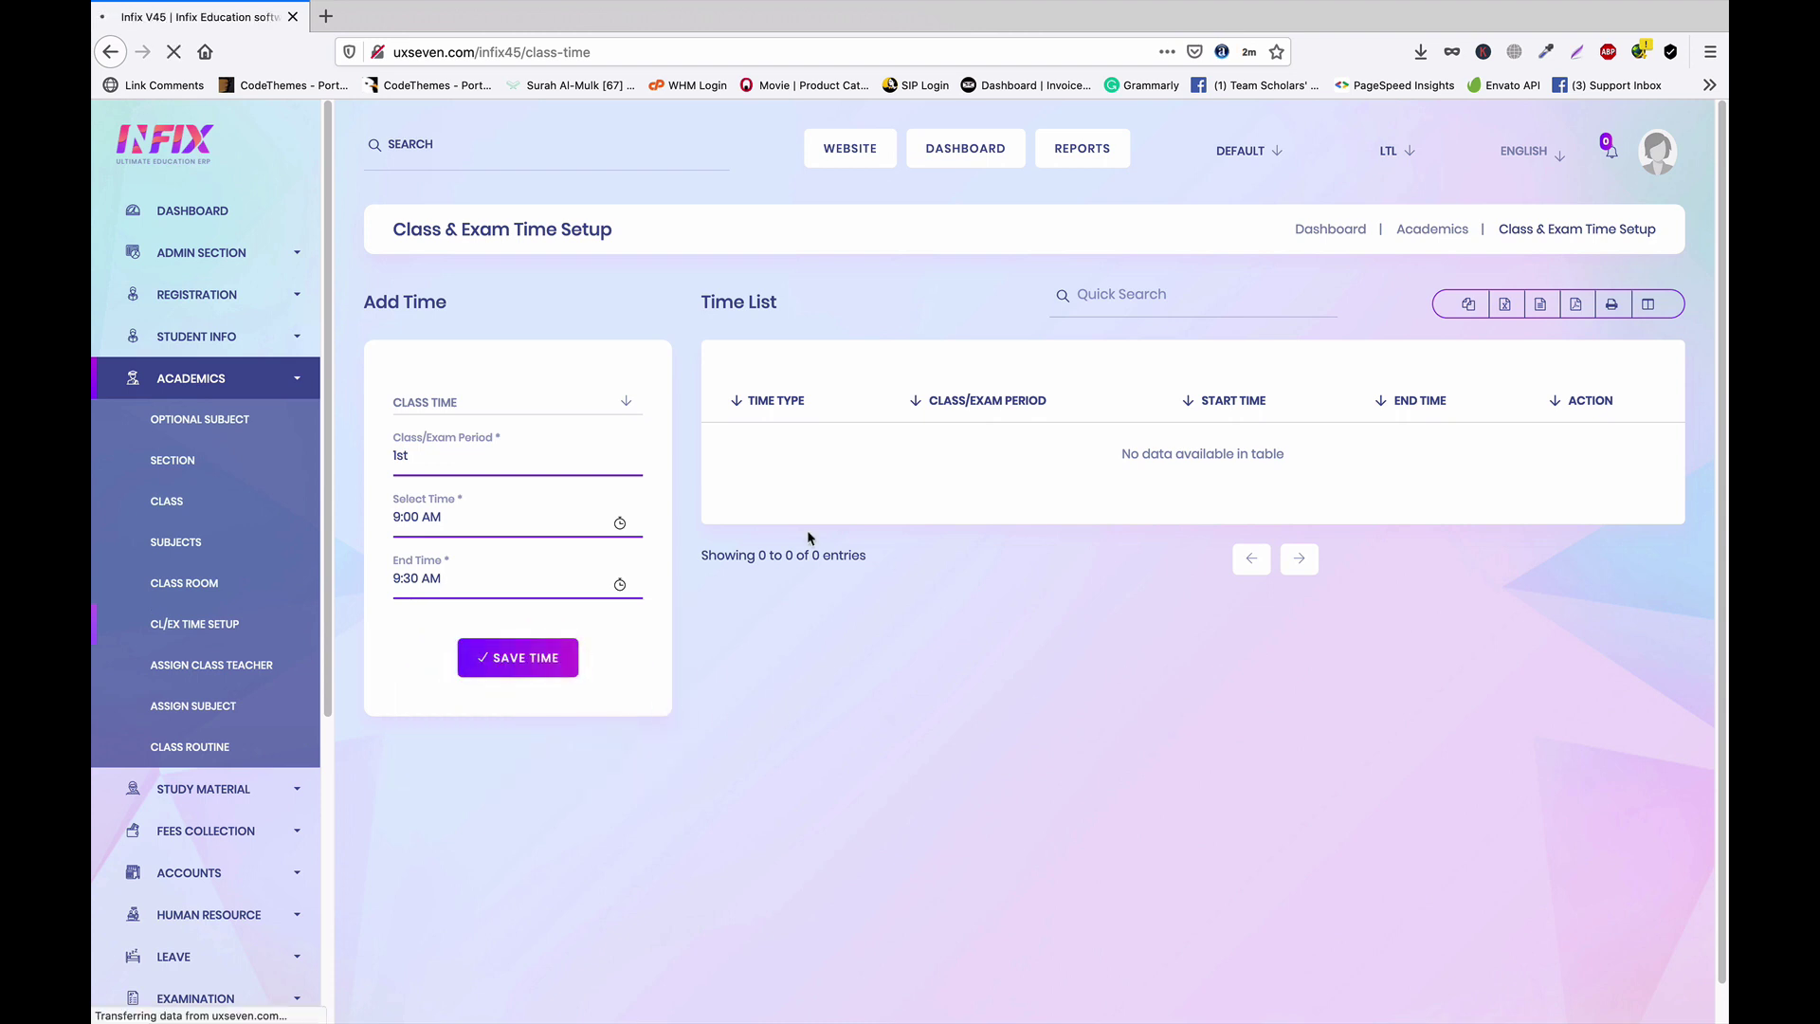
# Choose Class Time, name the period '2nd', and set its start time to 10:00 AM
pyautogui.click(463, 406)
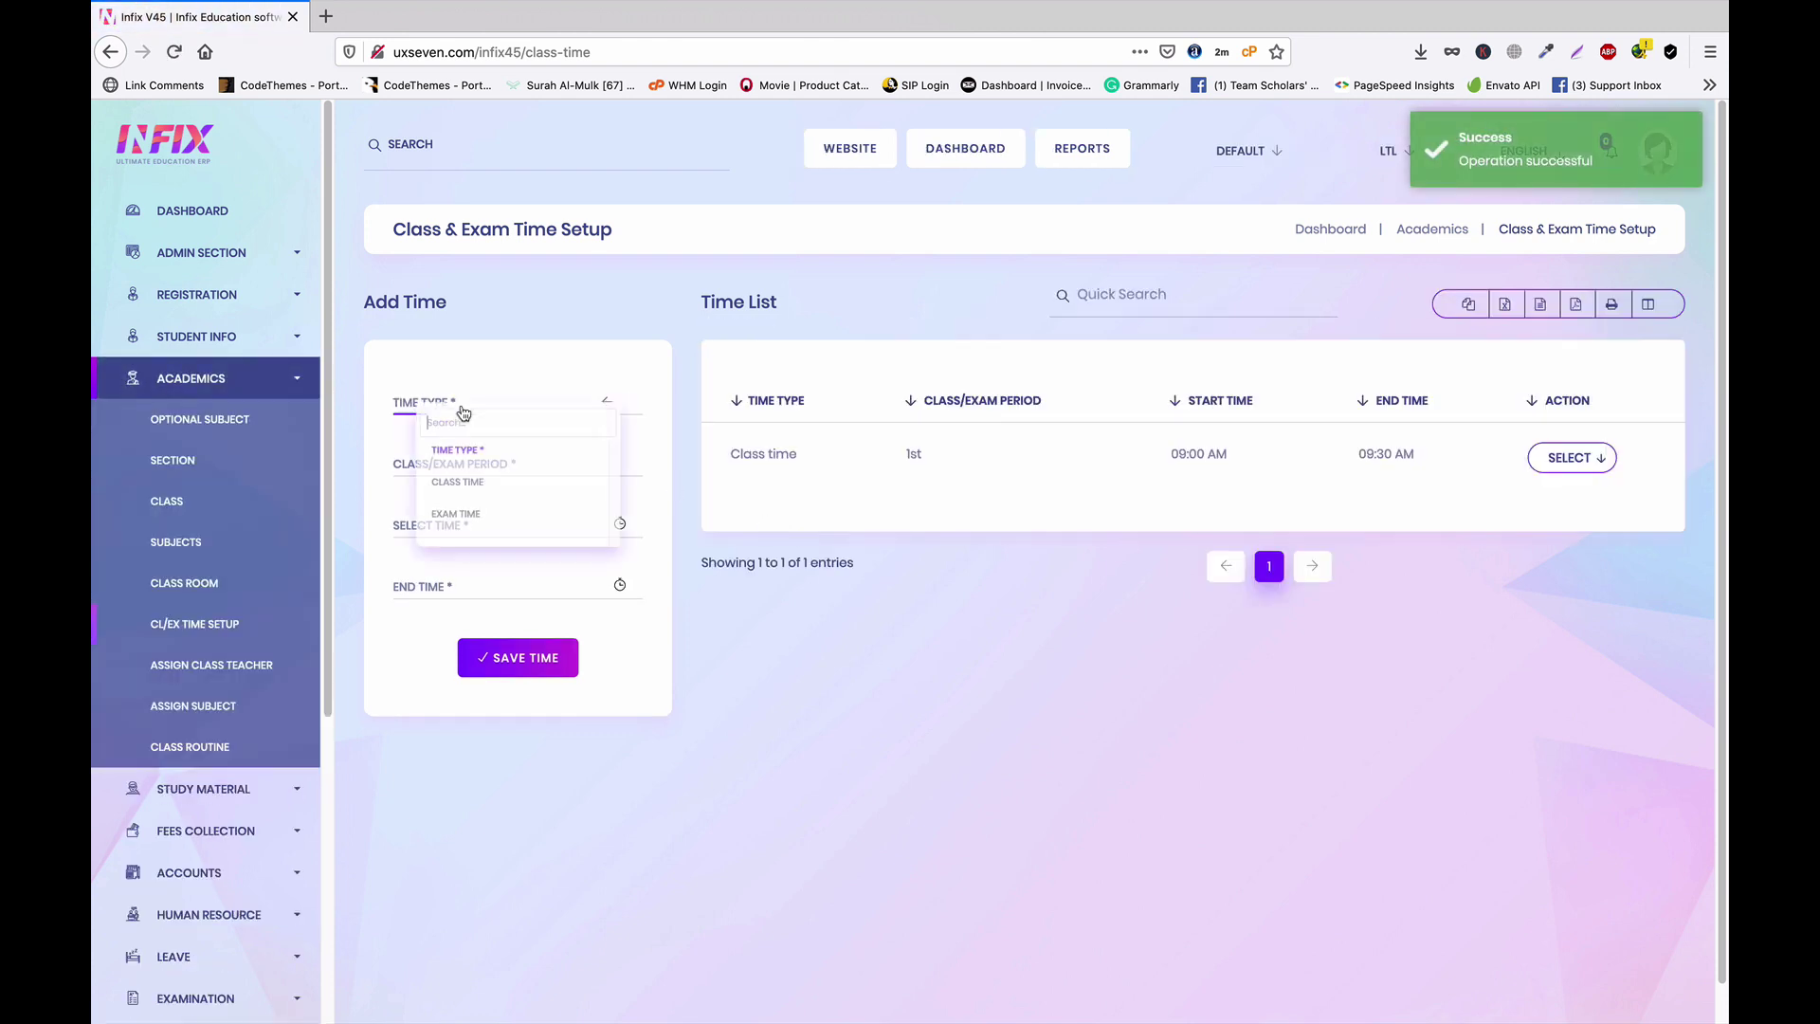
pyautogui.click(470, 491)
pyautogui.click(466, 463)
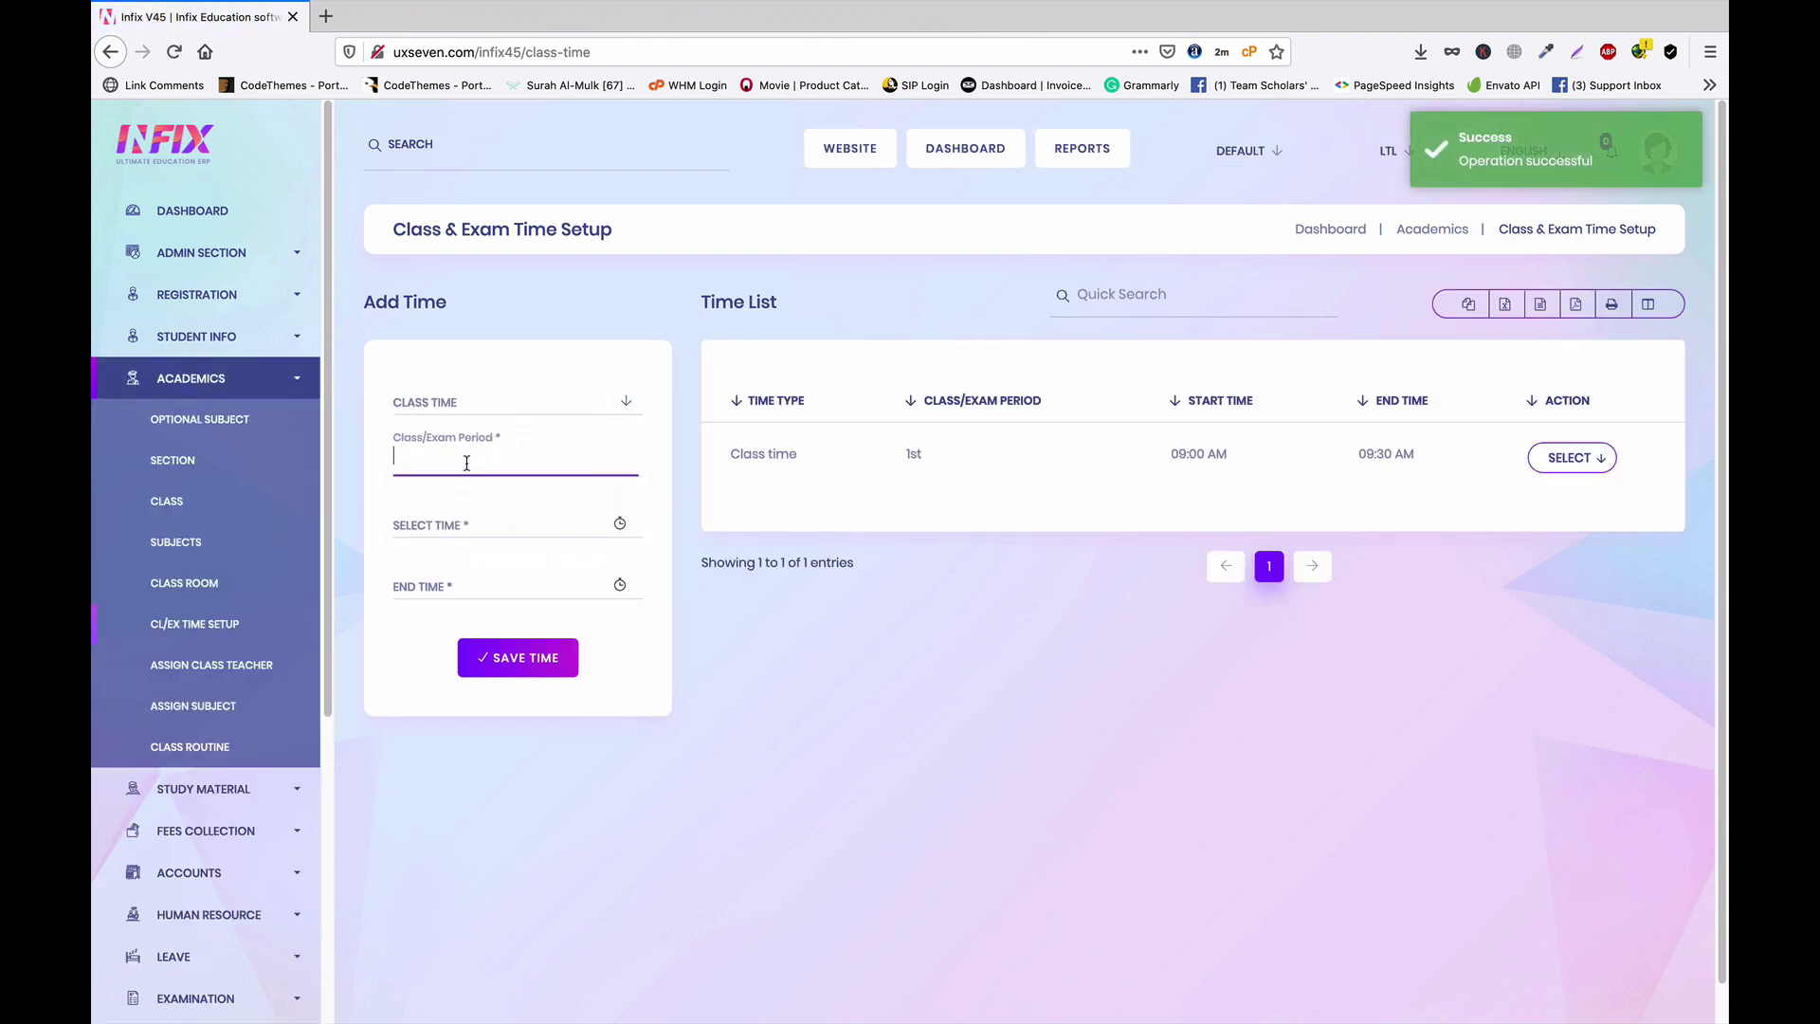
pyautogui.write('2nd')
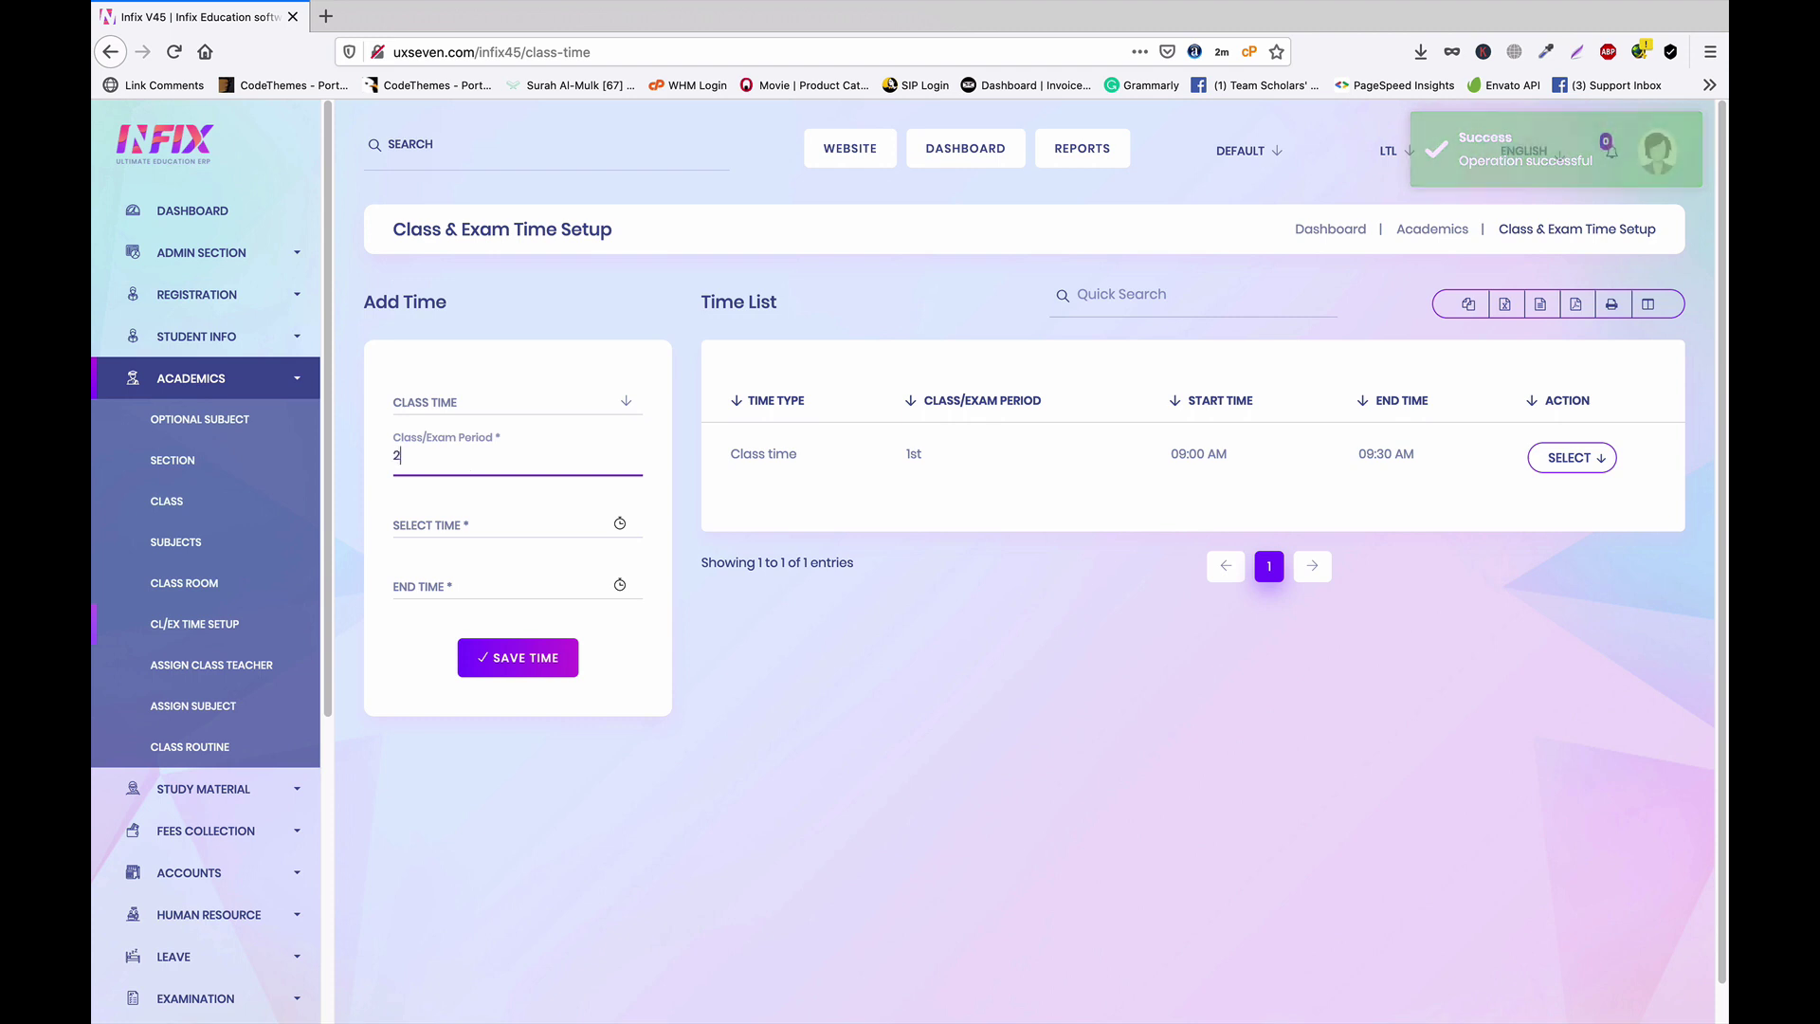
pyautogui.click(484, 526)
pyautogui.scroll(-1, 455, 616)
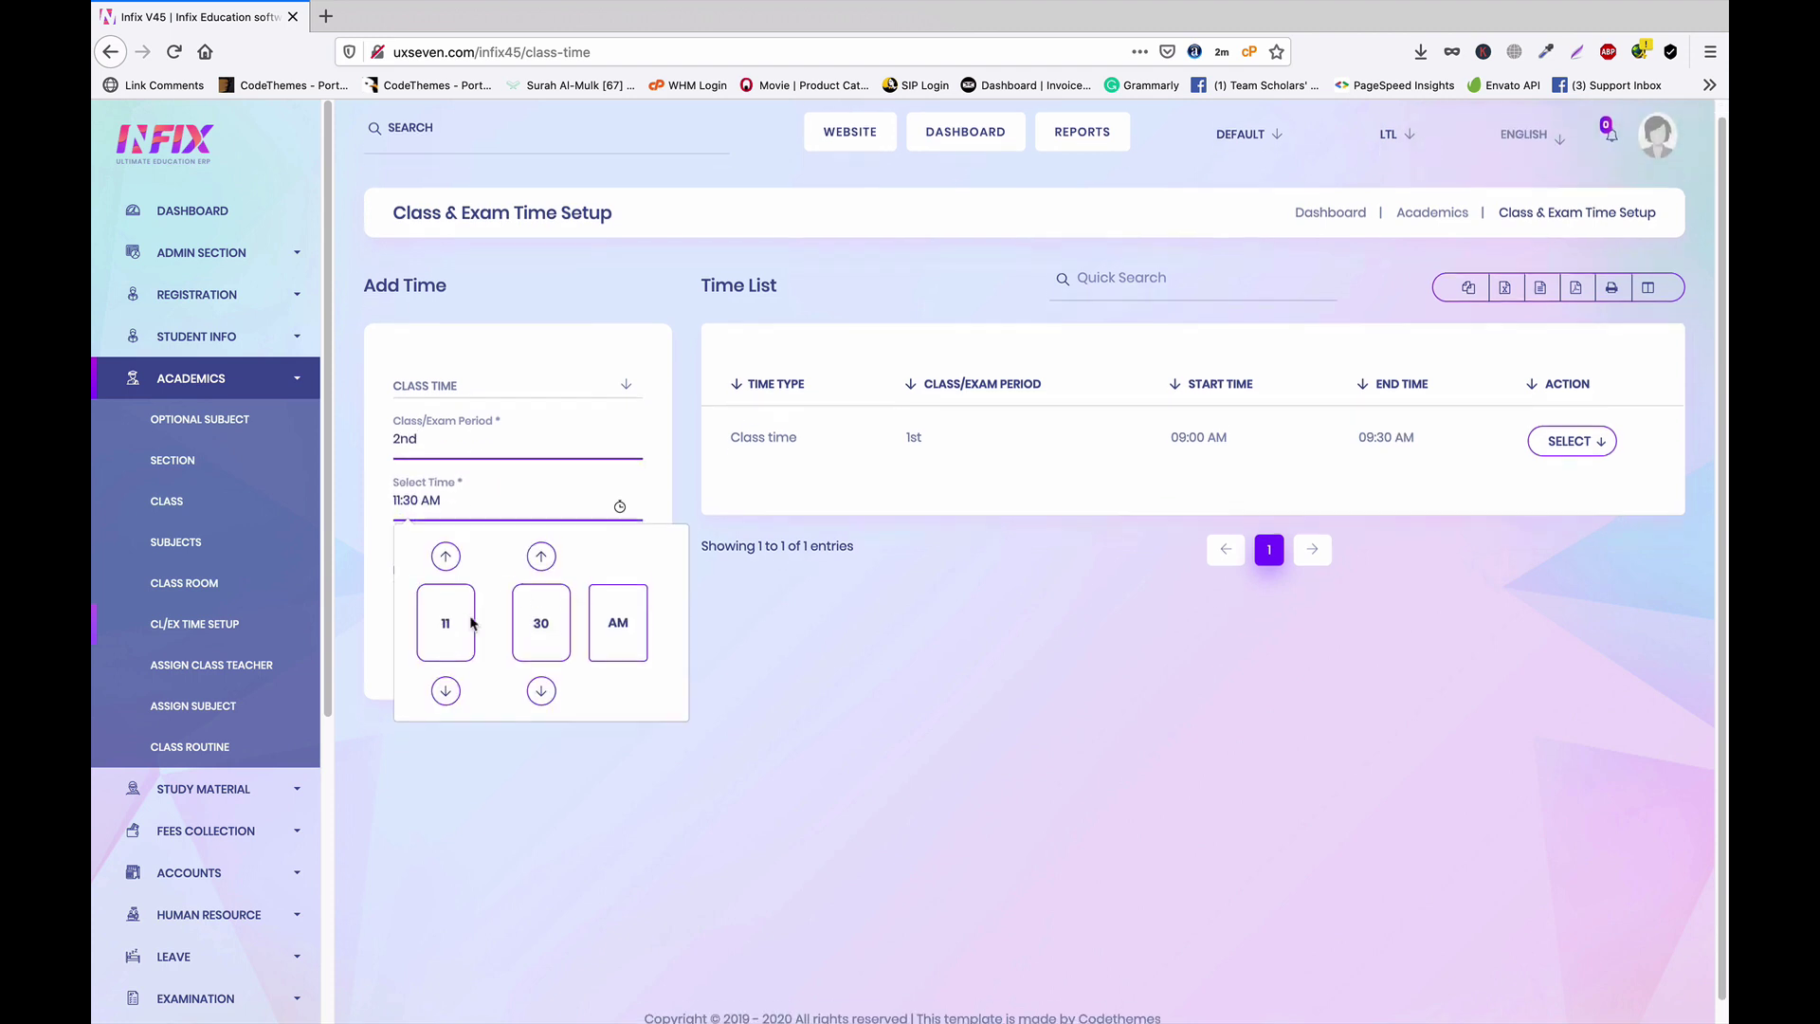
pyautogui.click(438, 598)
pyautogui.scroll(1, 475, 585)
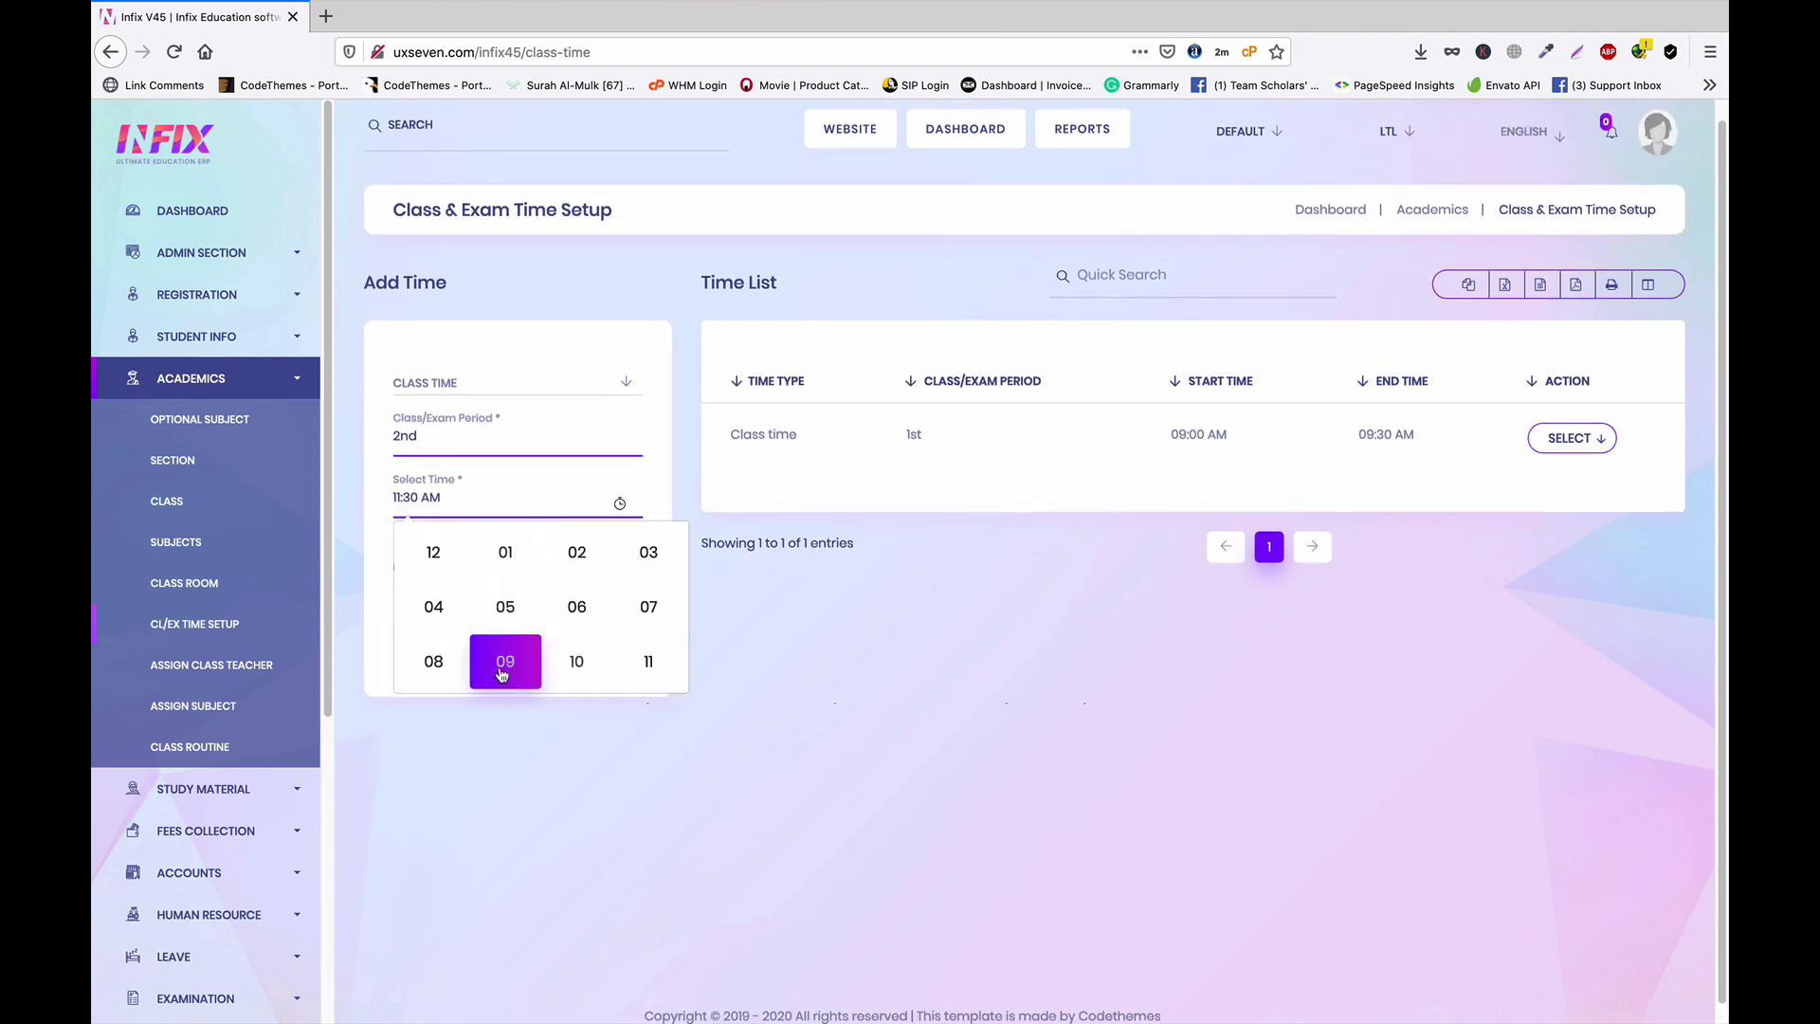
pyautogui.click(569, 662)
pyautogui.click(542, 621)
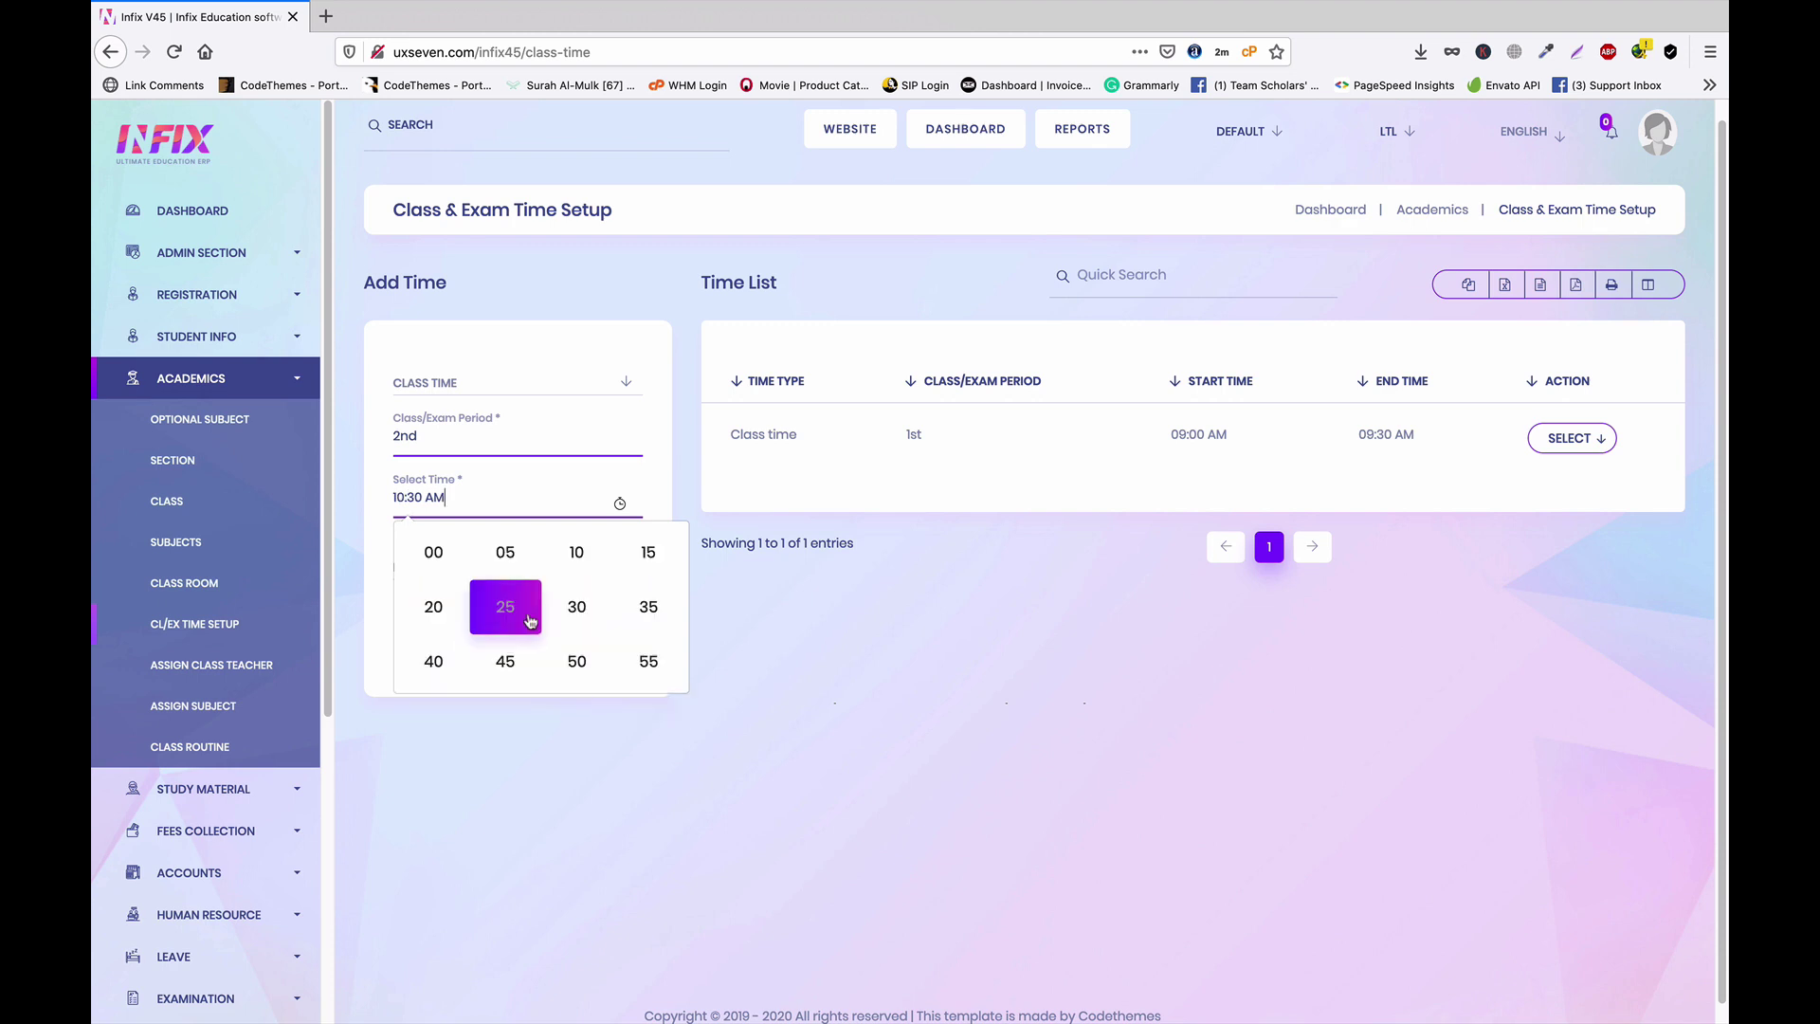
pyautogui.click(430, 553)
pyautogui.click(709, 682)
# Set the end time to 10:30 AM and save the 2nd-period class time
pyautogui.click(493, 566)
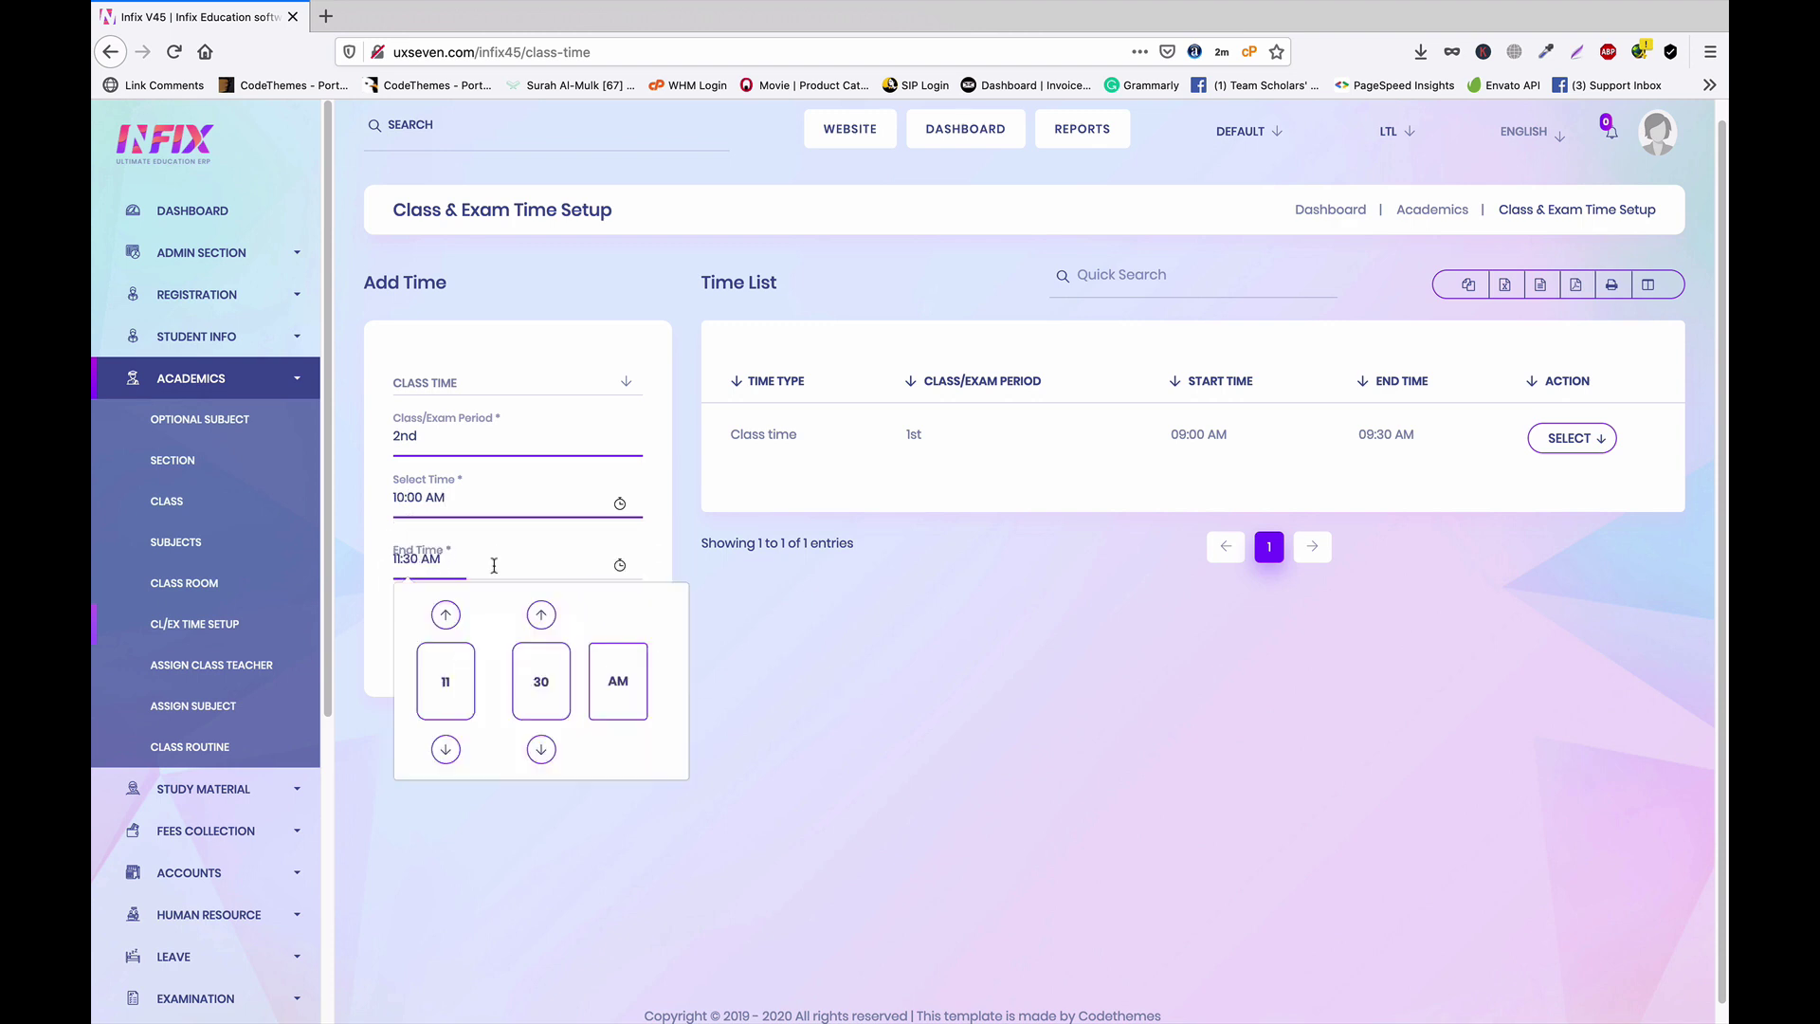
pyautogui.click(443, 690)
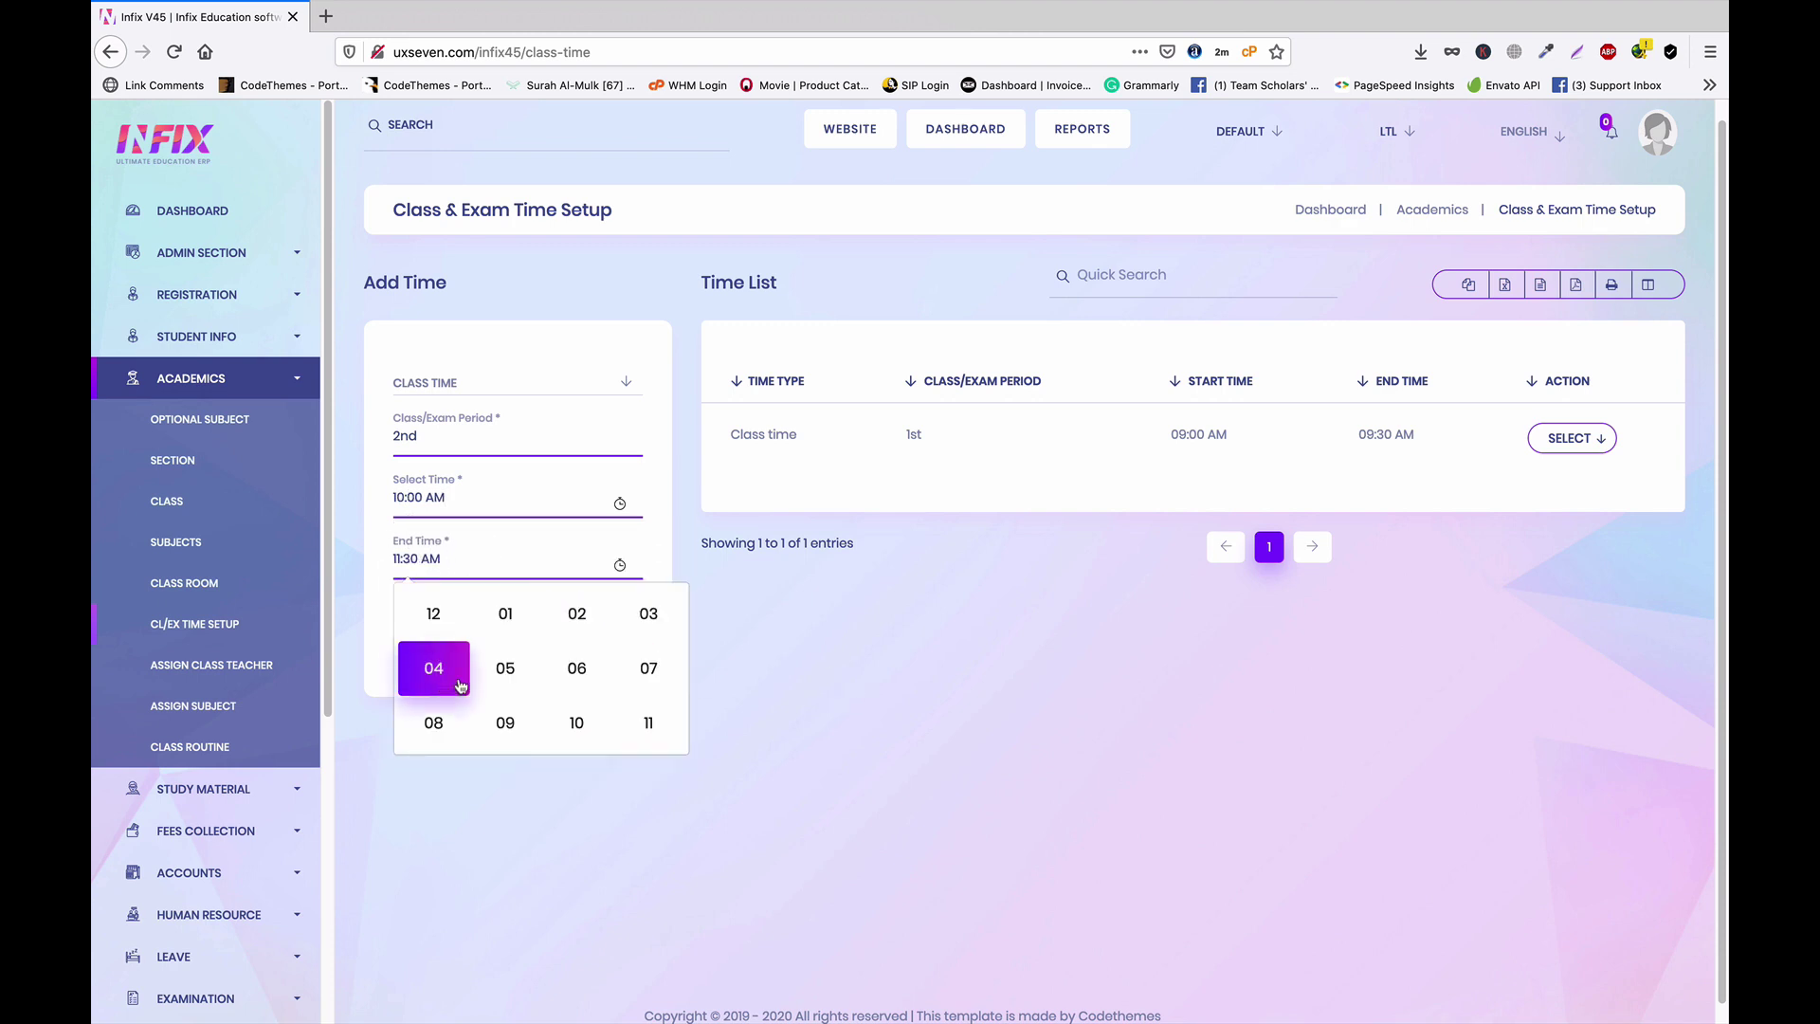
pyautogui.click(580, 718)
pyautogui.click(758, 710)
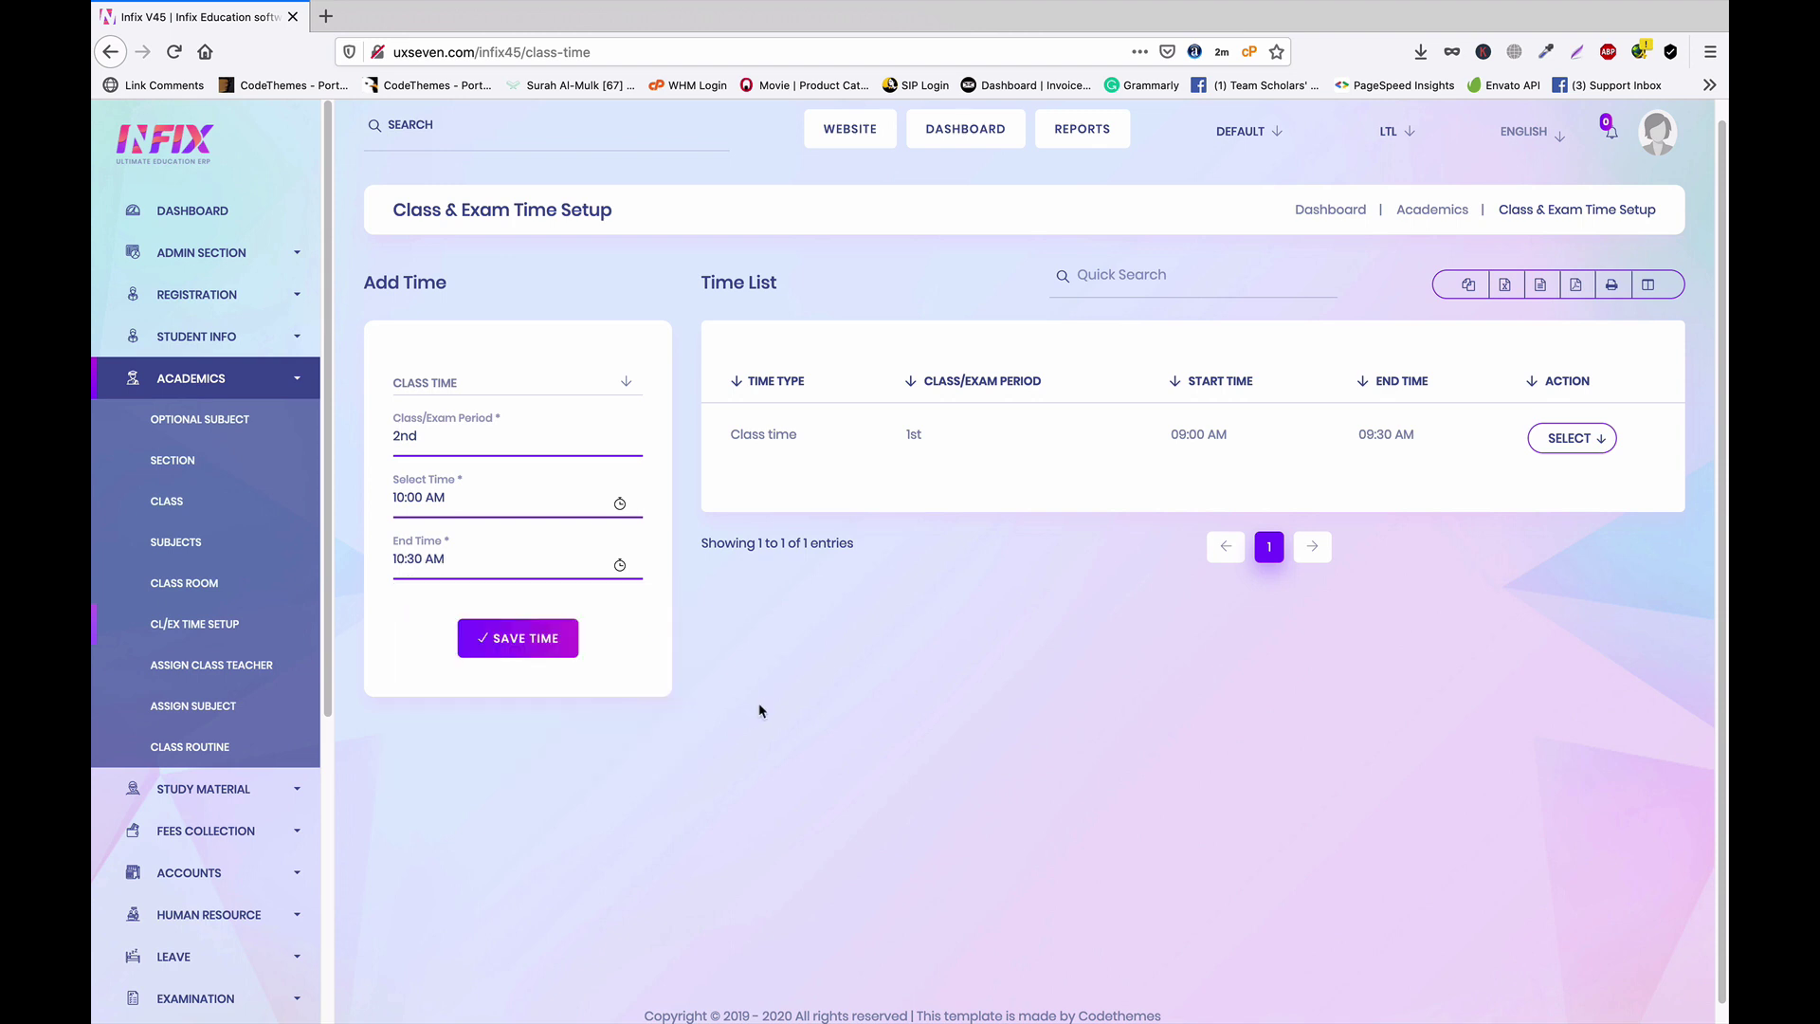
pyautogui.click(521, 638)
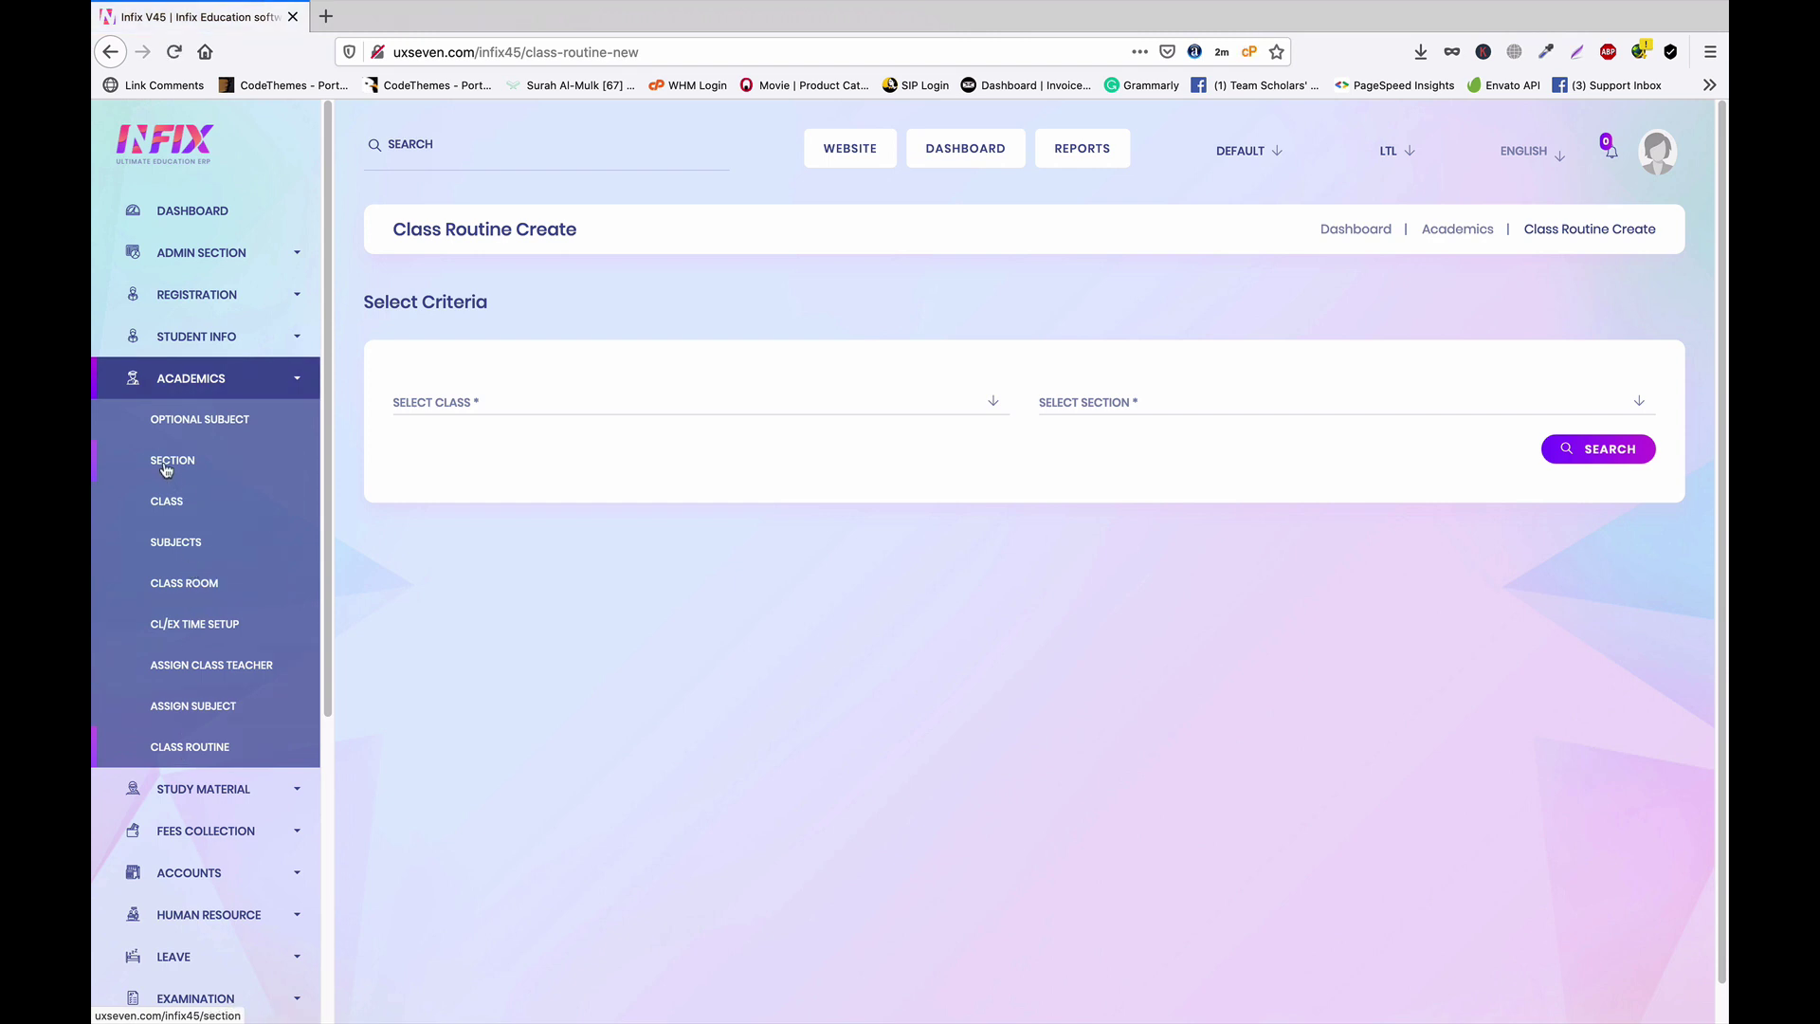
# Load class ONE, section A's routine and scroll through its 1st and 2nd periods
pyautogui.scroll(-1, 167, 542)
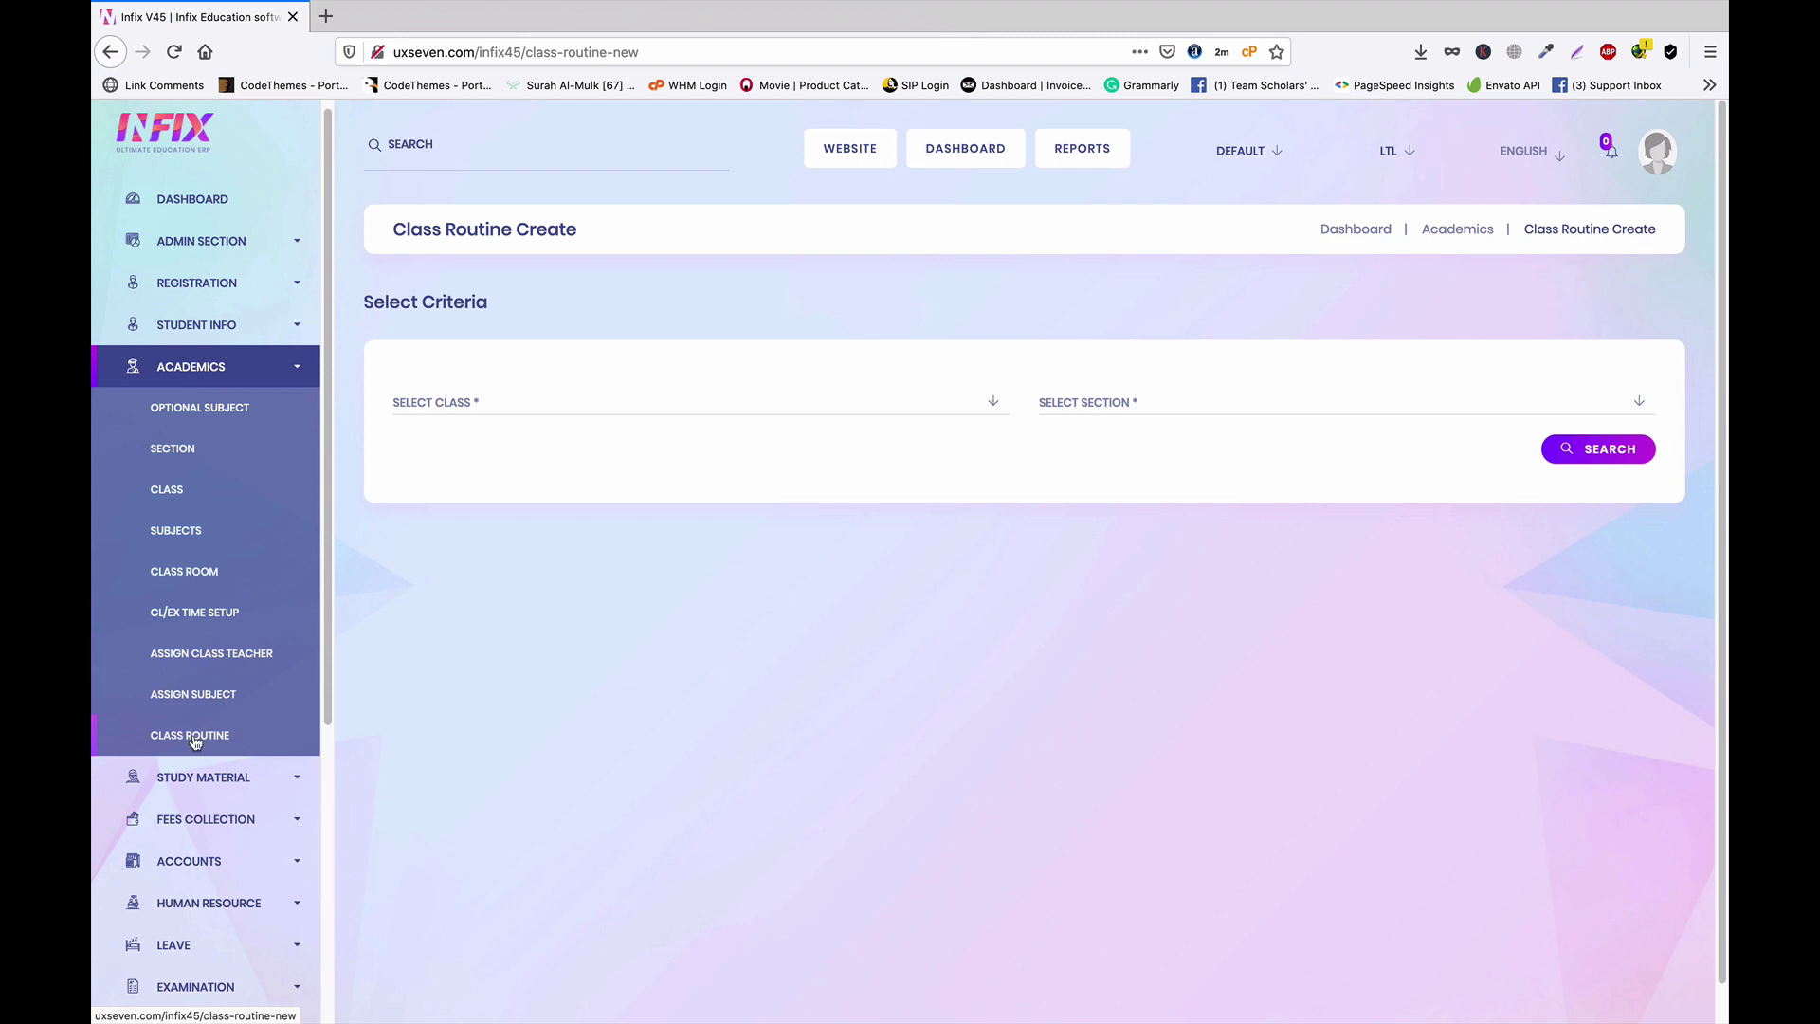
pyautogui.click(541, 408)
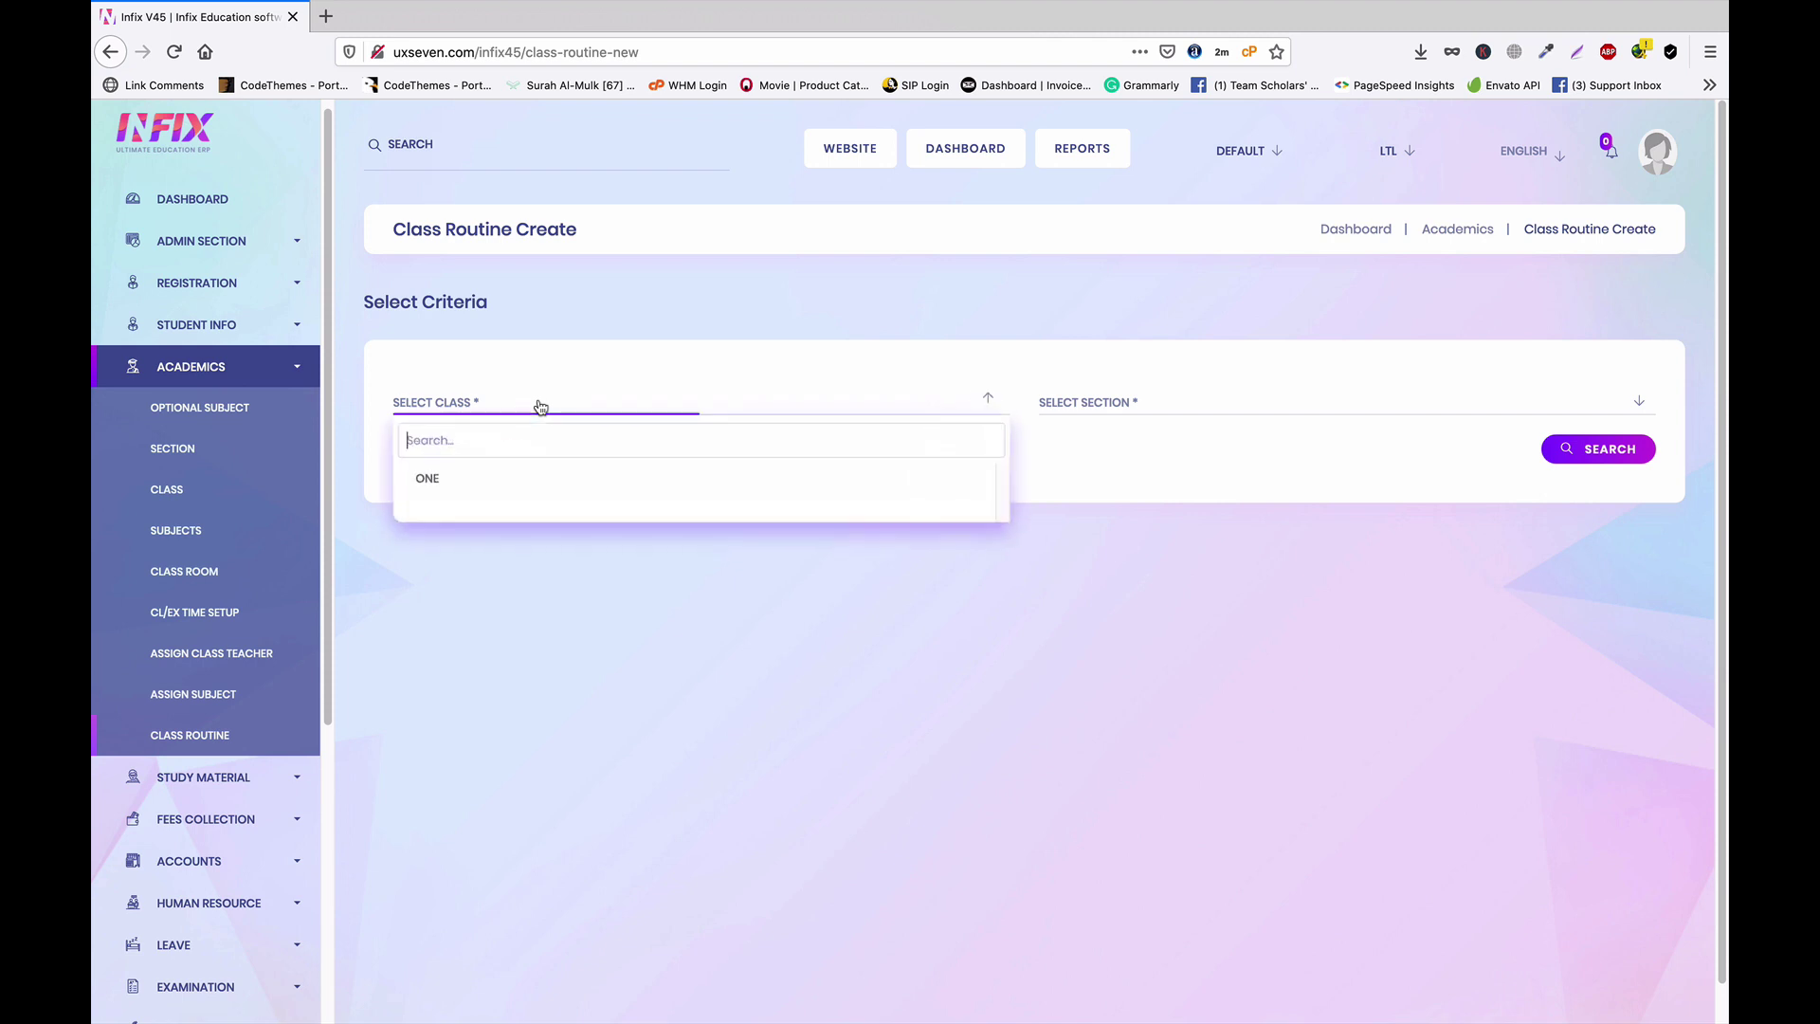
pyautogui.click(480, 492)
pyautogui.click(1266, 404)
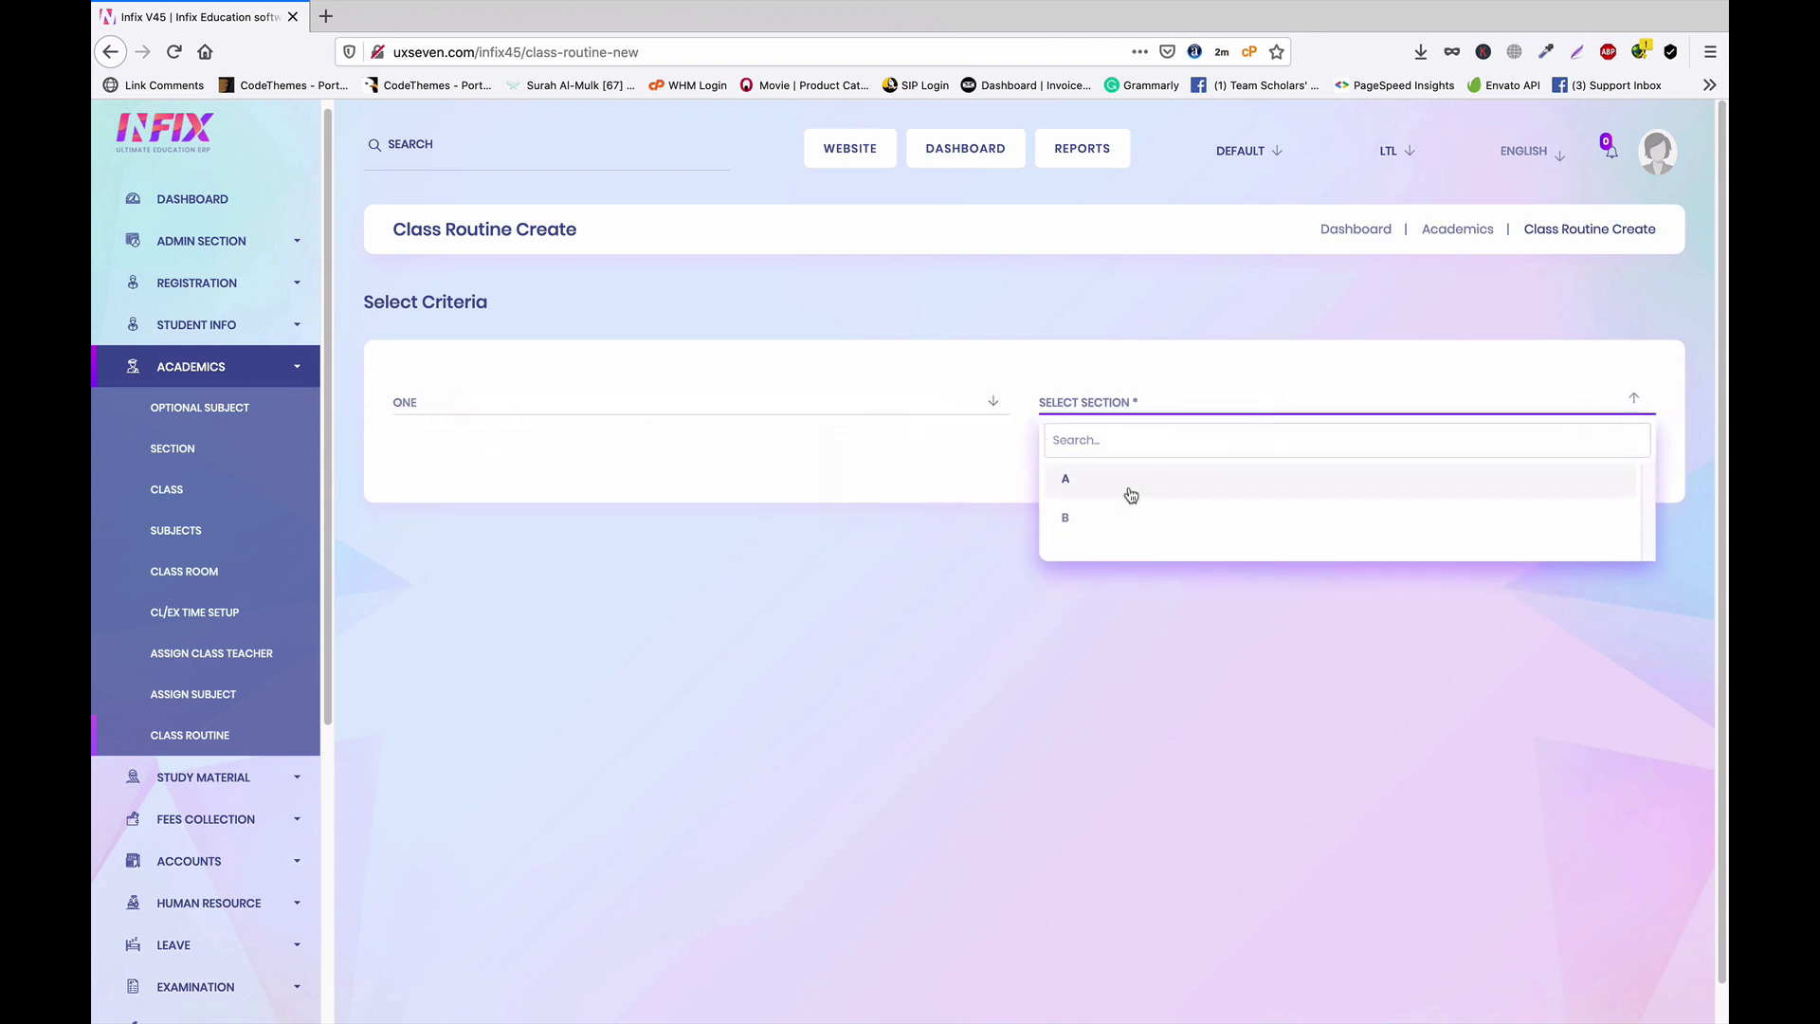
pyautogui.click(1119, 481)
pyautogui.click(1610, 453)
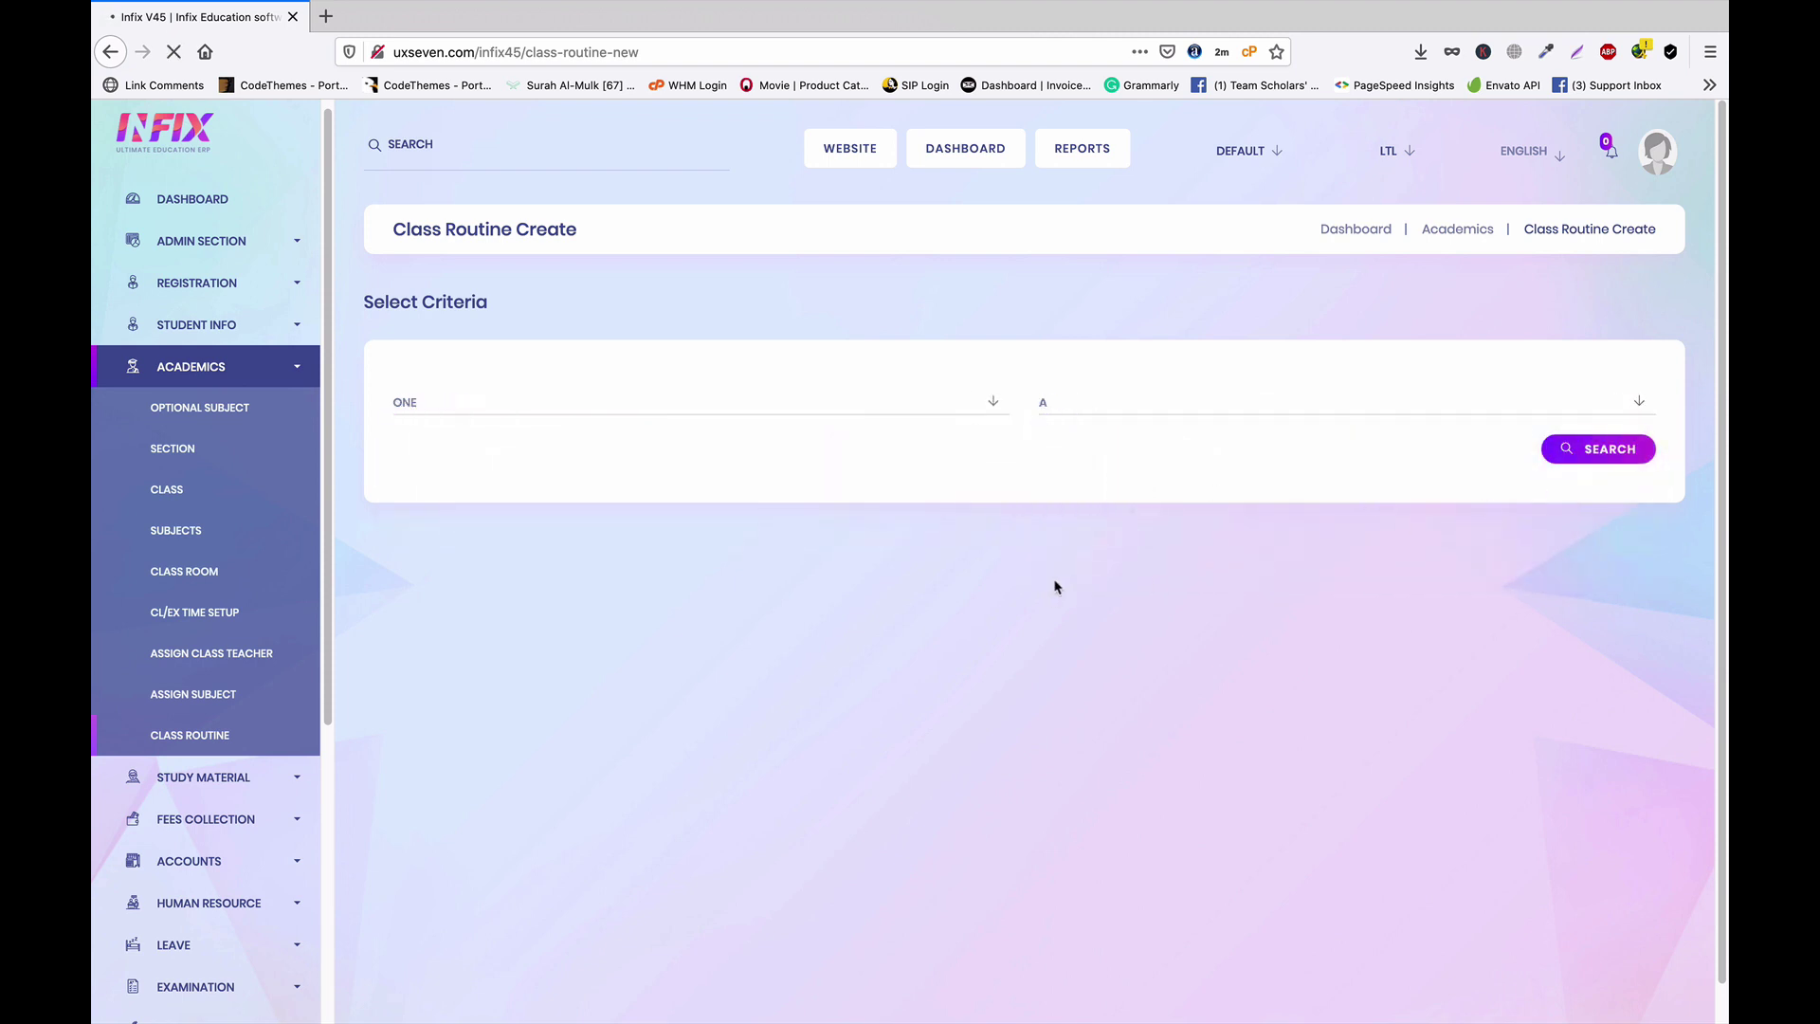
pyautogui.scroll(-1, 1033, 577)
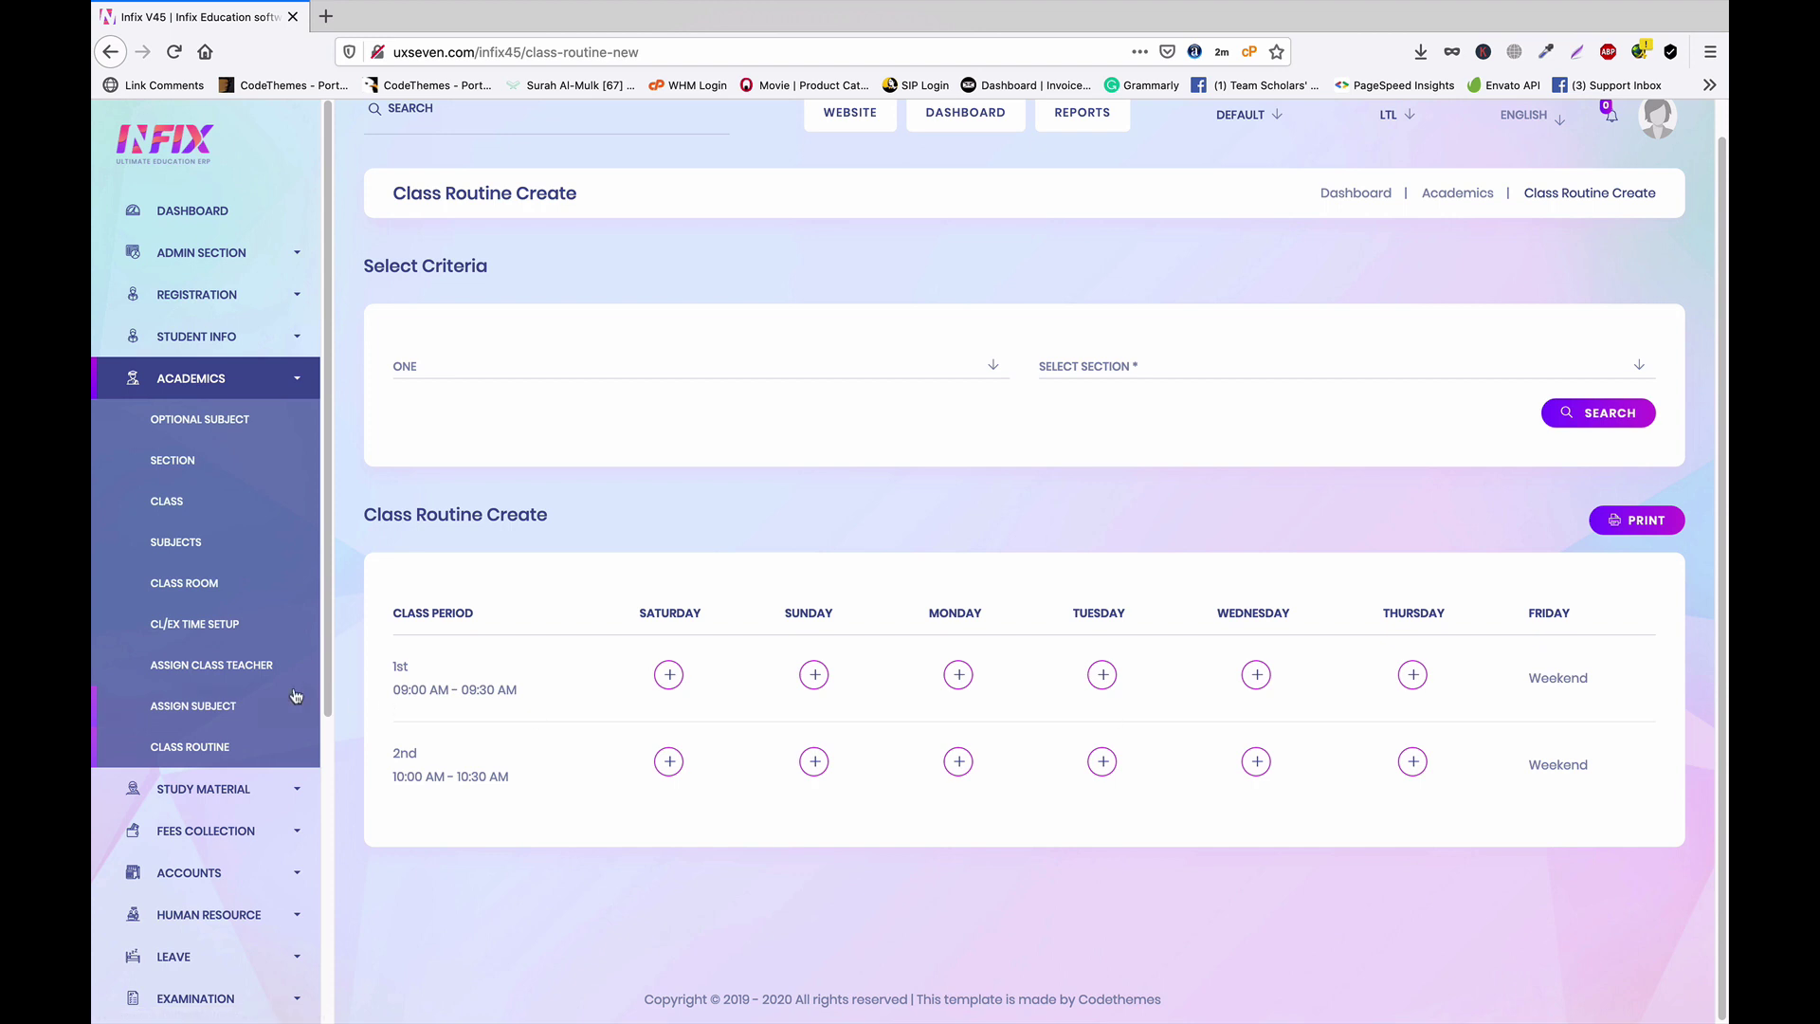
pyautogui.scroll(-5, 297, 699)
# In the Weekend settings, mark Saturday as a weekend day
pyautogui.click(284, 904)
pyautogui.scroll(-7, 275, 834)
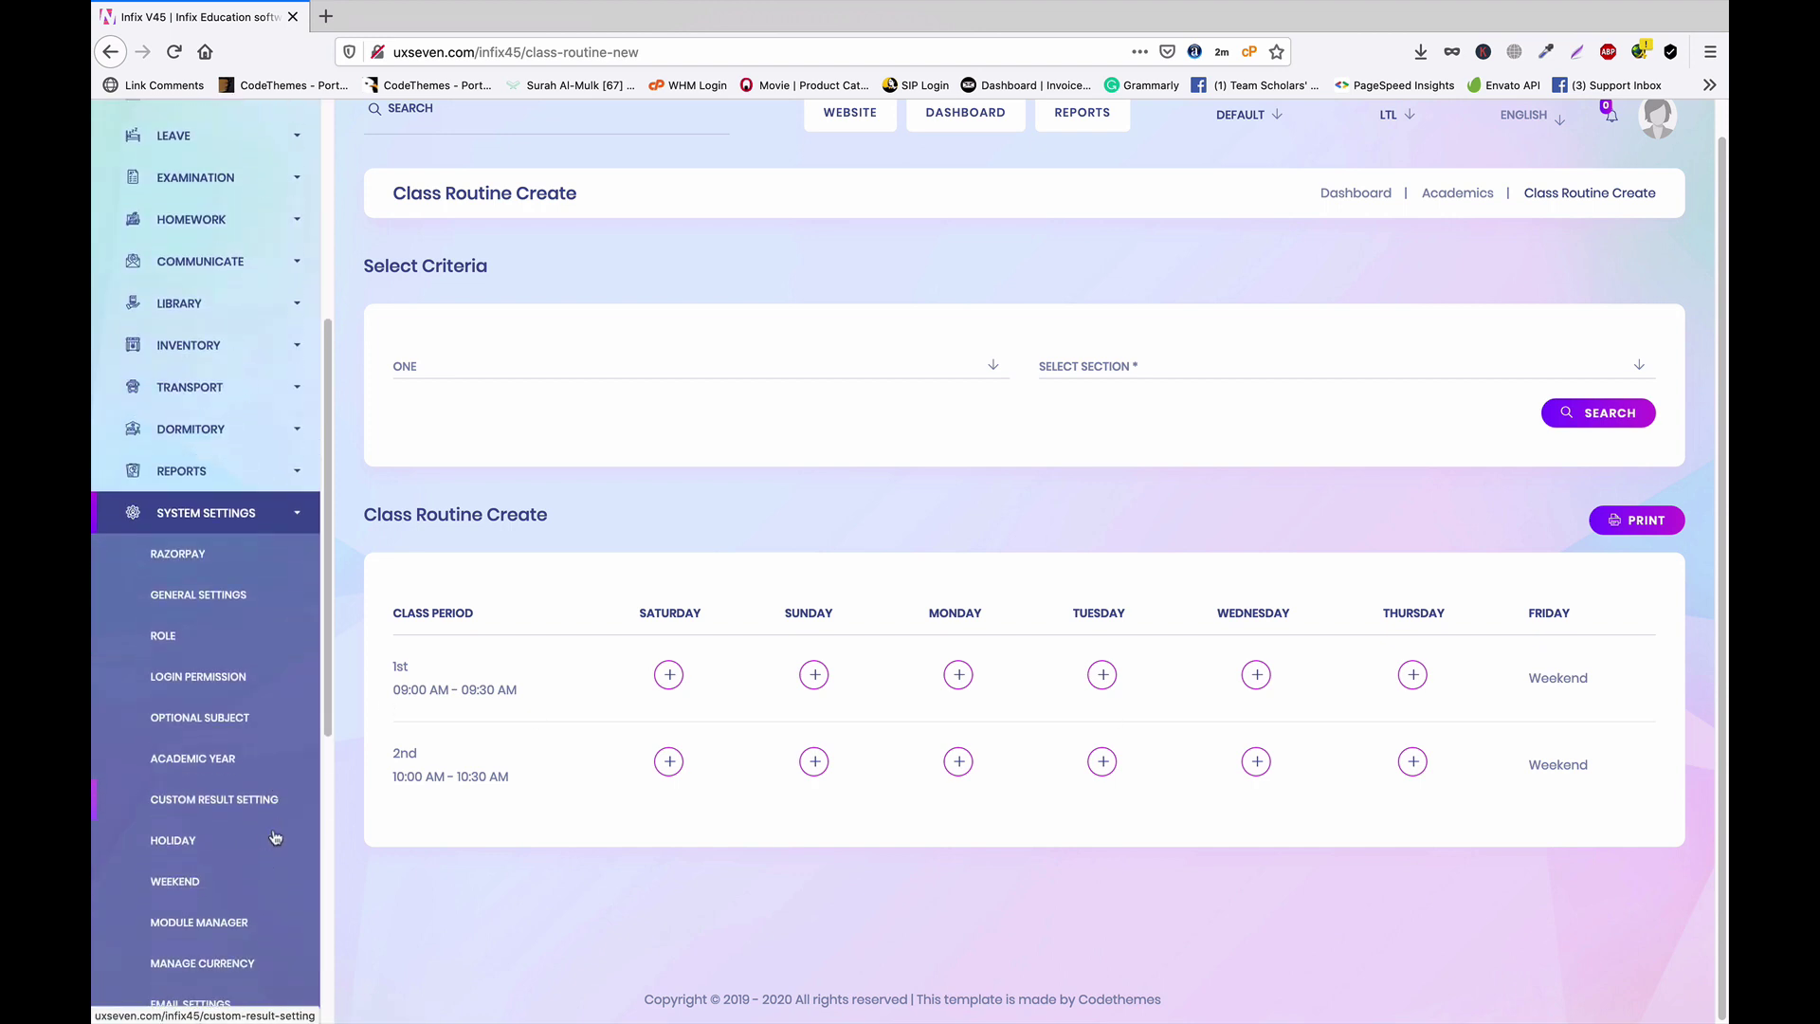
pyautogui.click(185, 645)
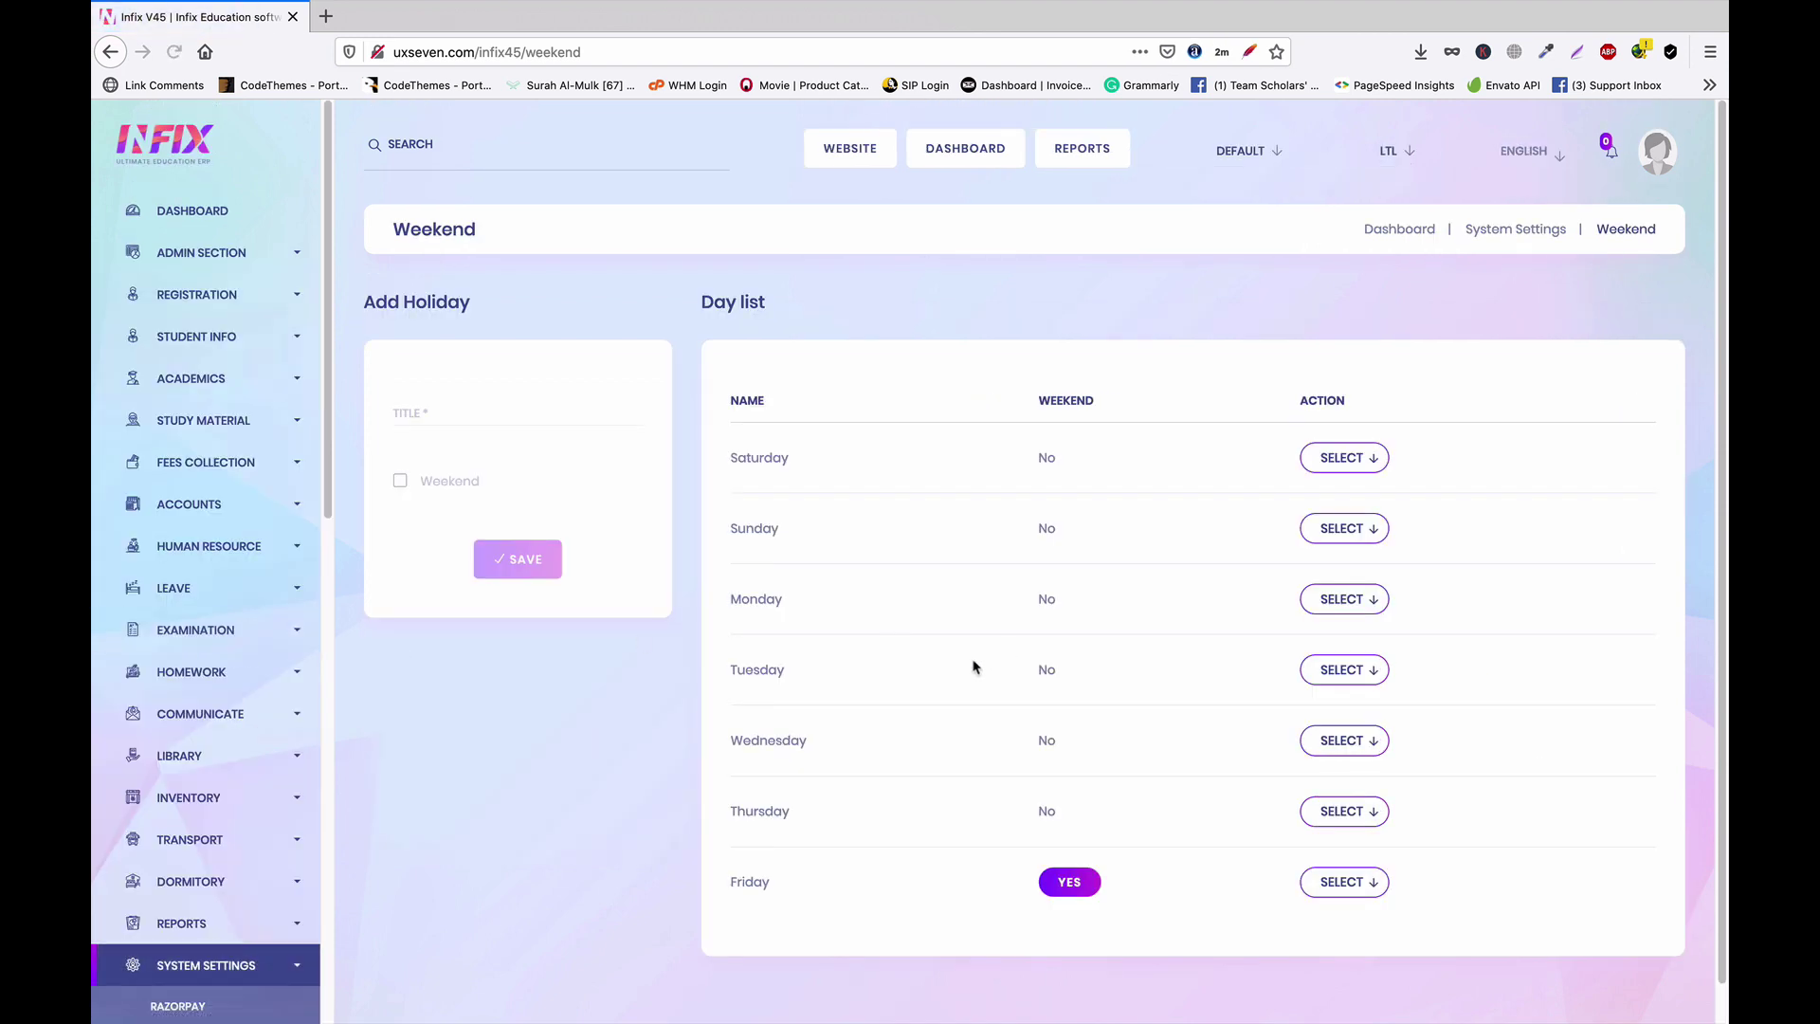
pyautogui.click(1365, 461)
pyautogui.click(1350, 510)
pyautogui.click(418, 492)
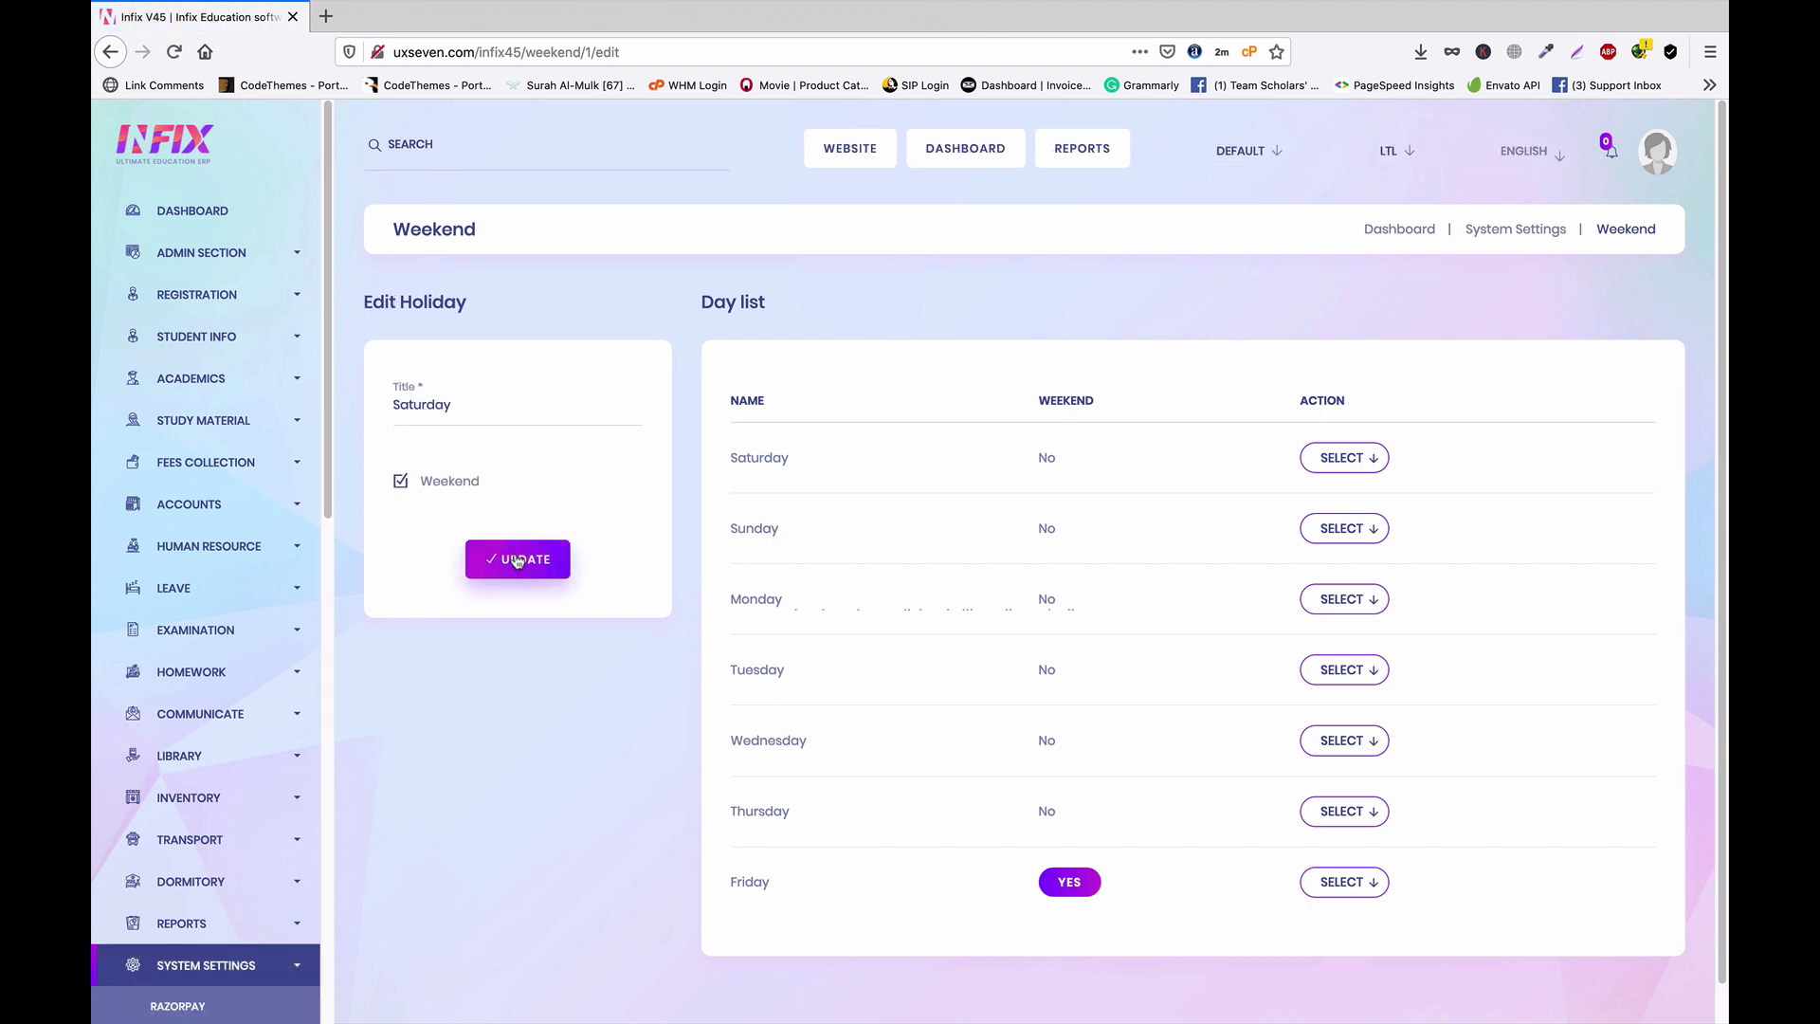
pyautogui.click(517, 559)
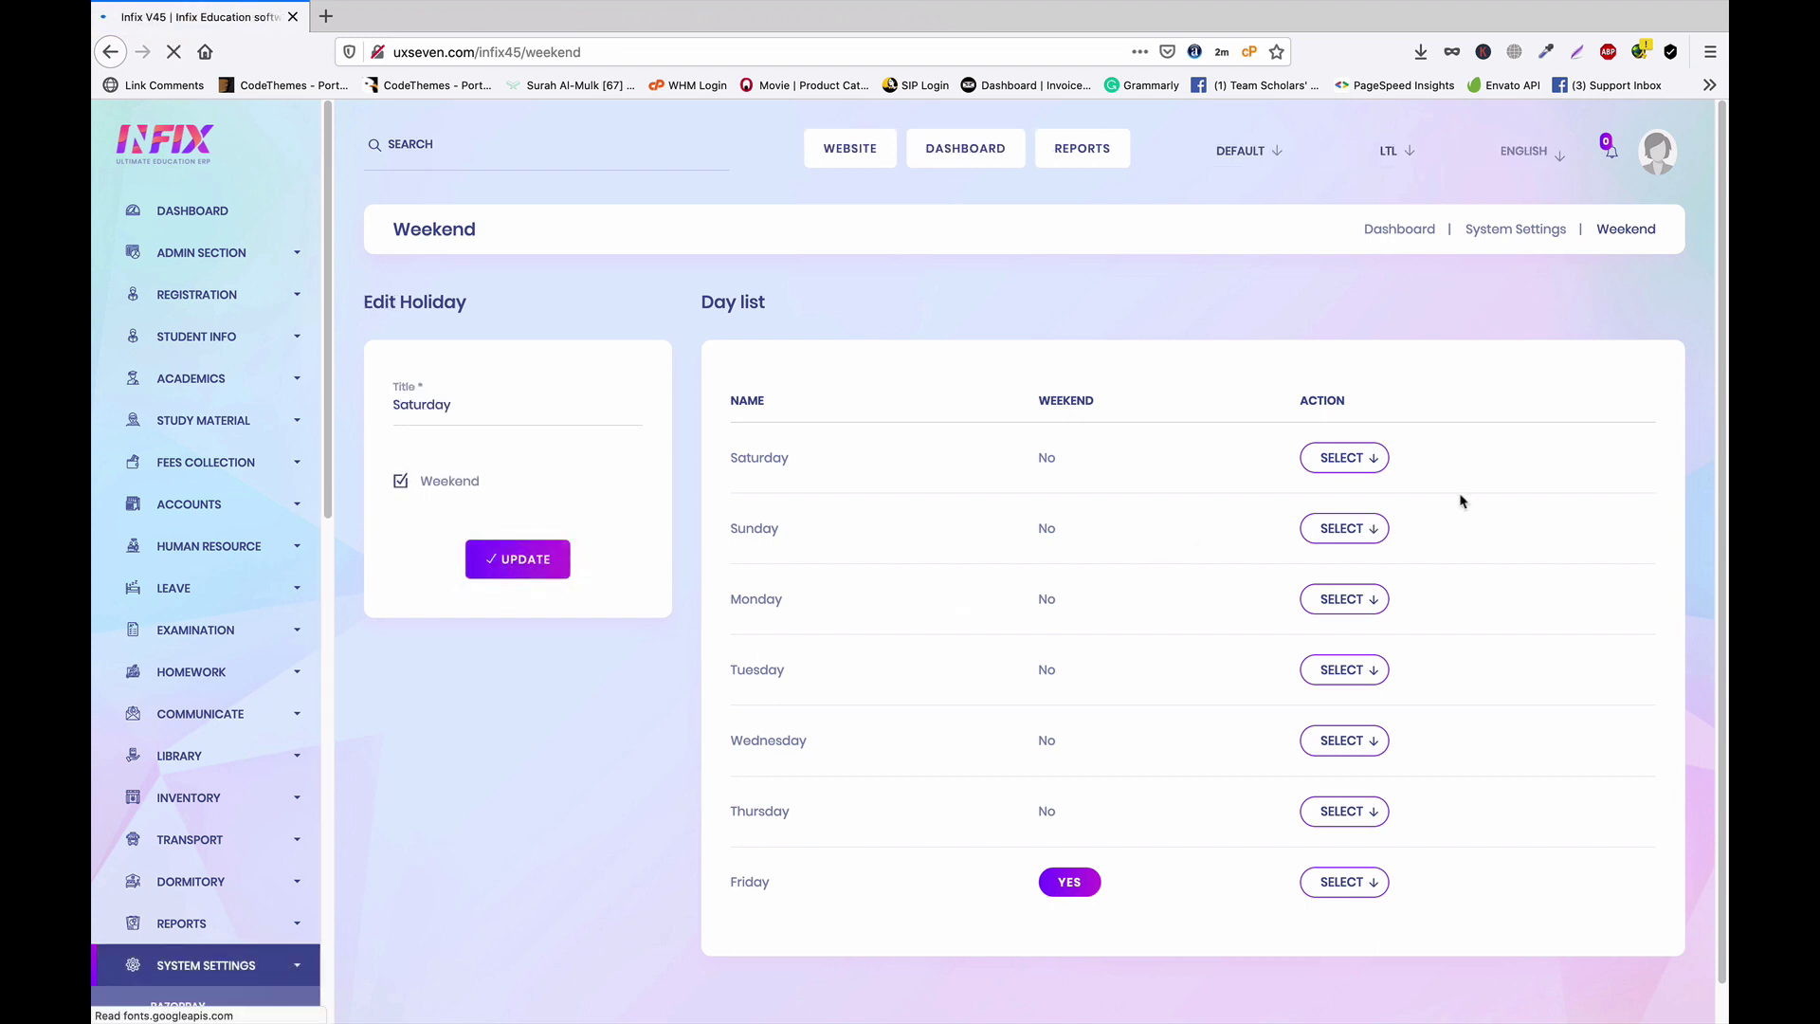
# Mark Sunday as a weekend day and untick Weekend for Friday
pyautogui.click(1365, 529)
pyautogui.click(1353, 576)
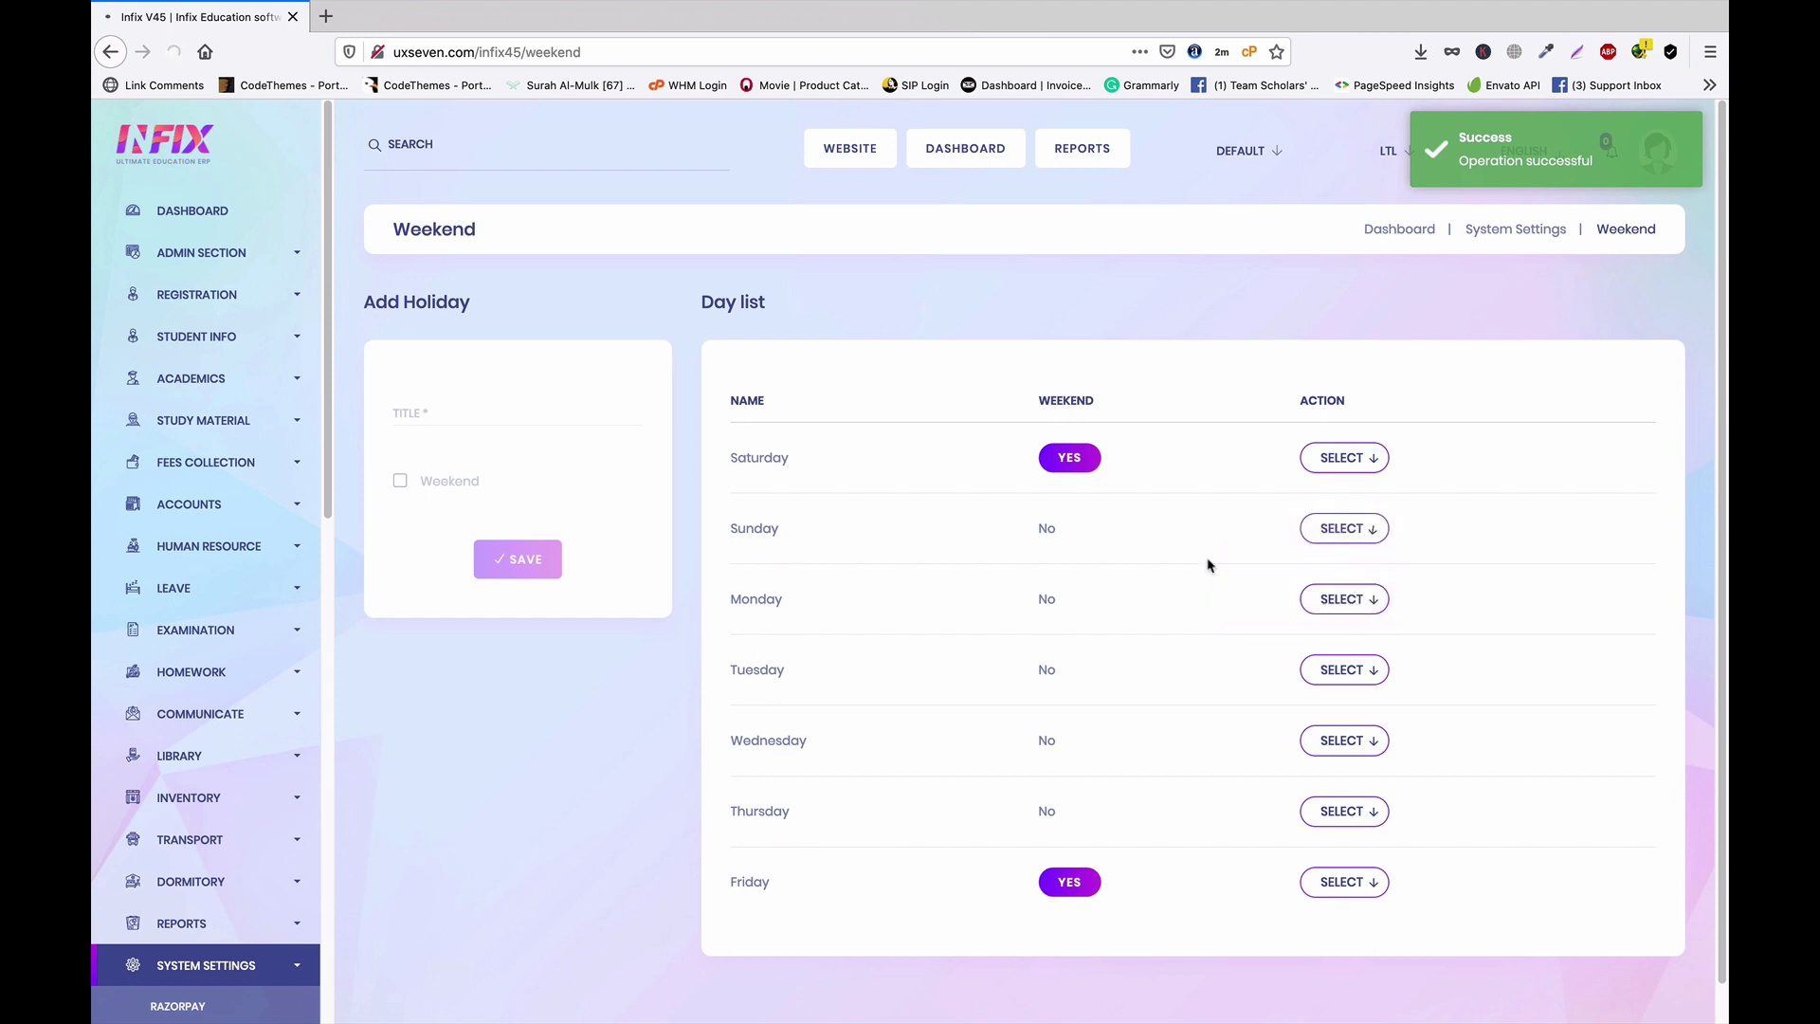
pyautogui.click(399, 483)
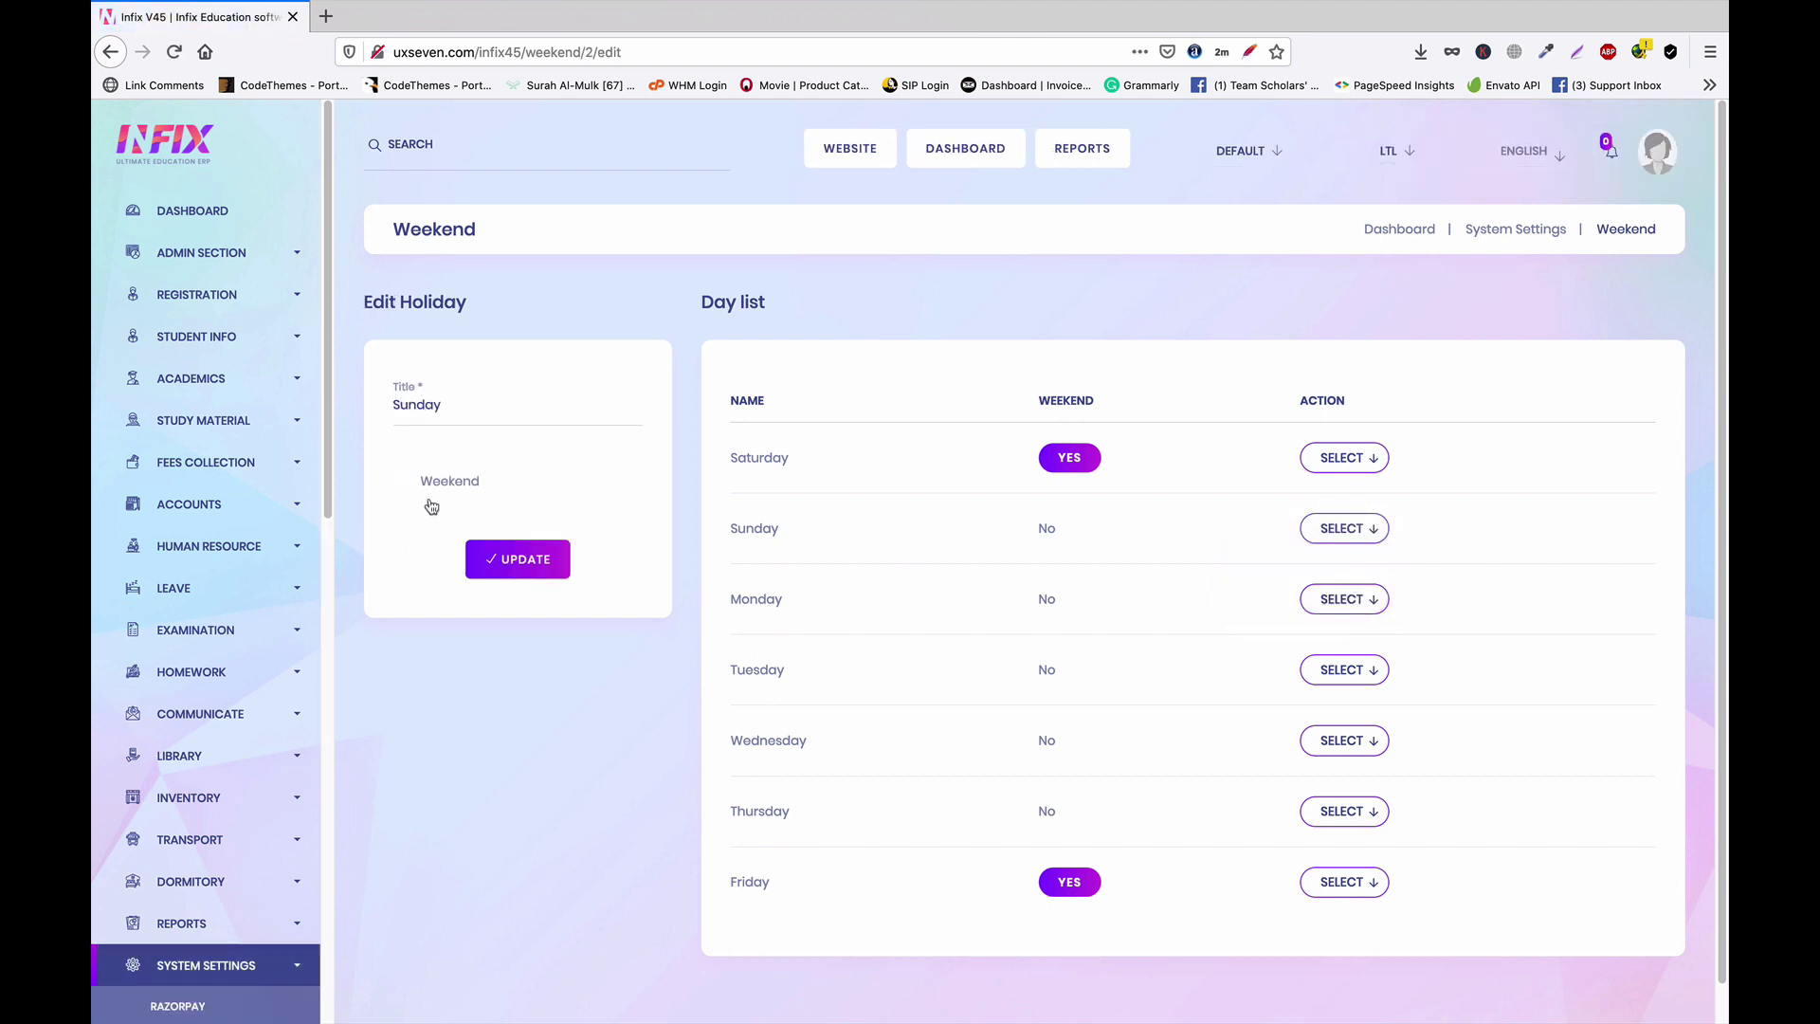
pyautogui.click(516, 559)
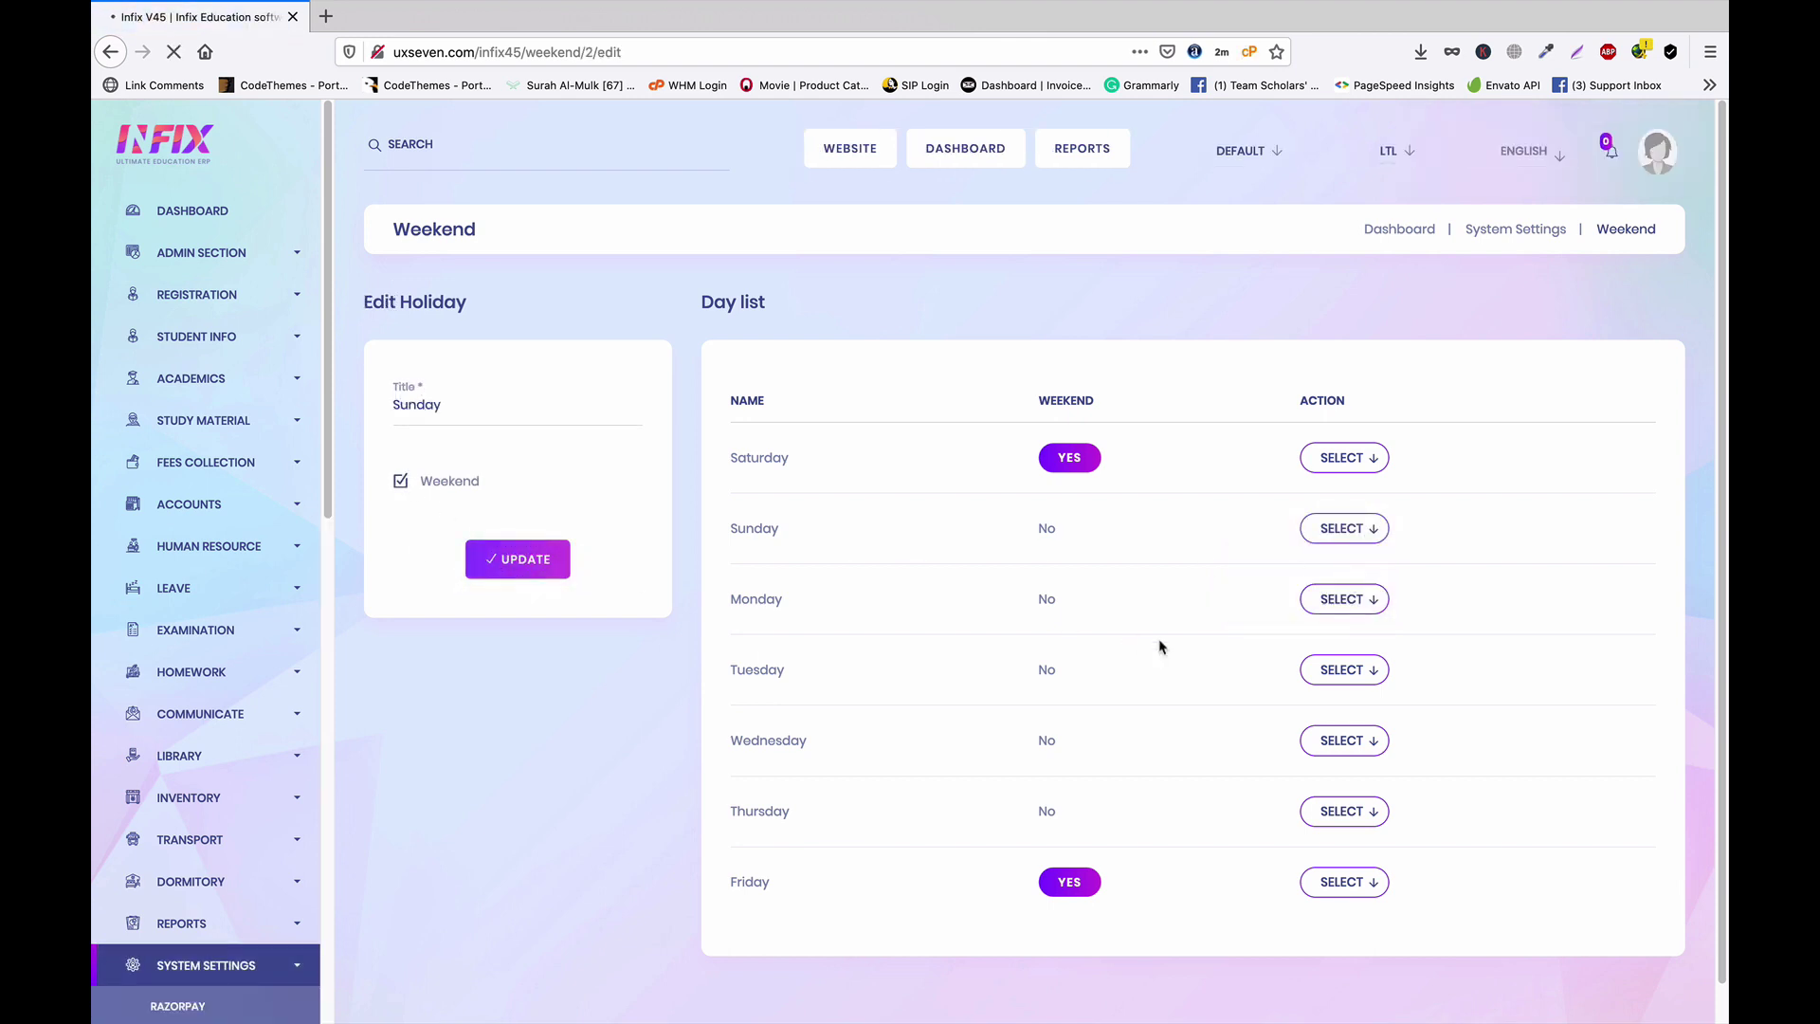
pyautogui.click(1368, 883)
pyautogui.click(1346, 927)
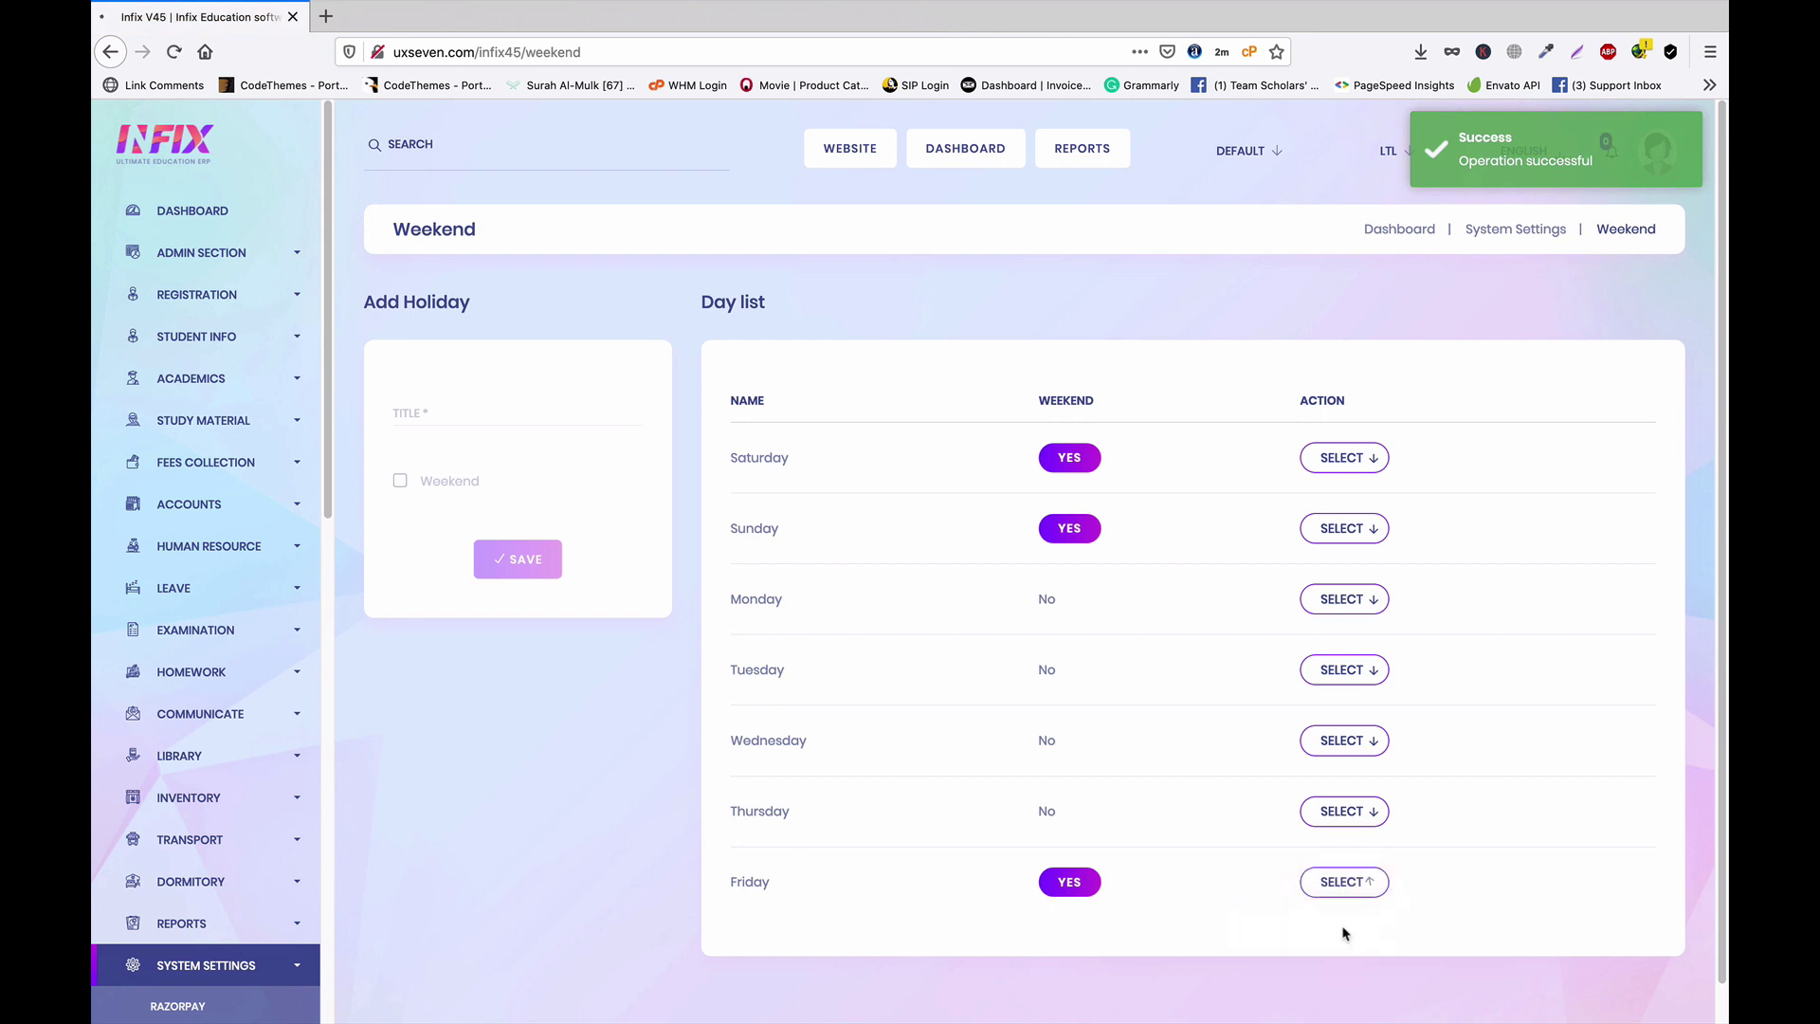
pyautogui.click(400, 481)
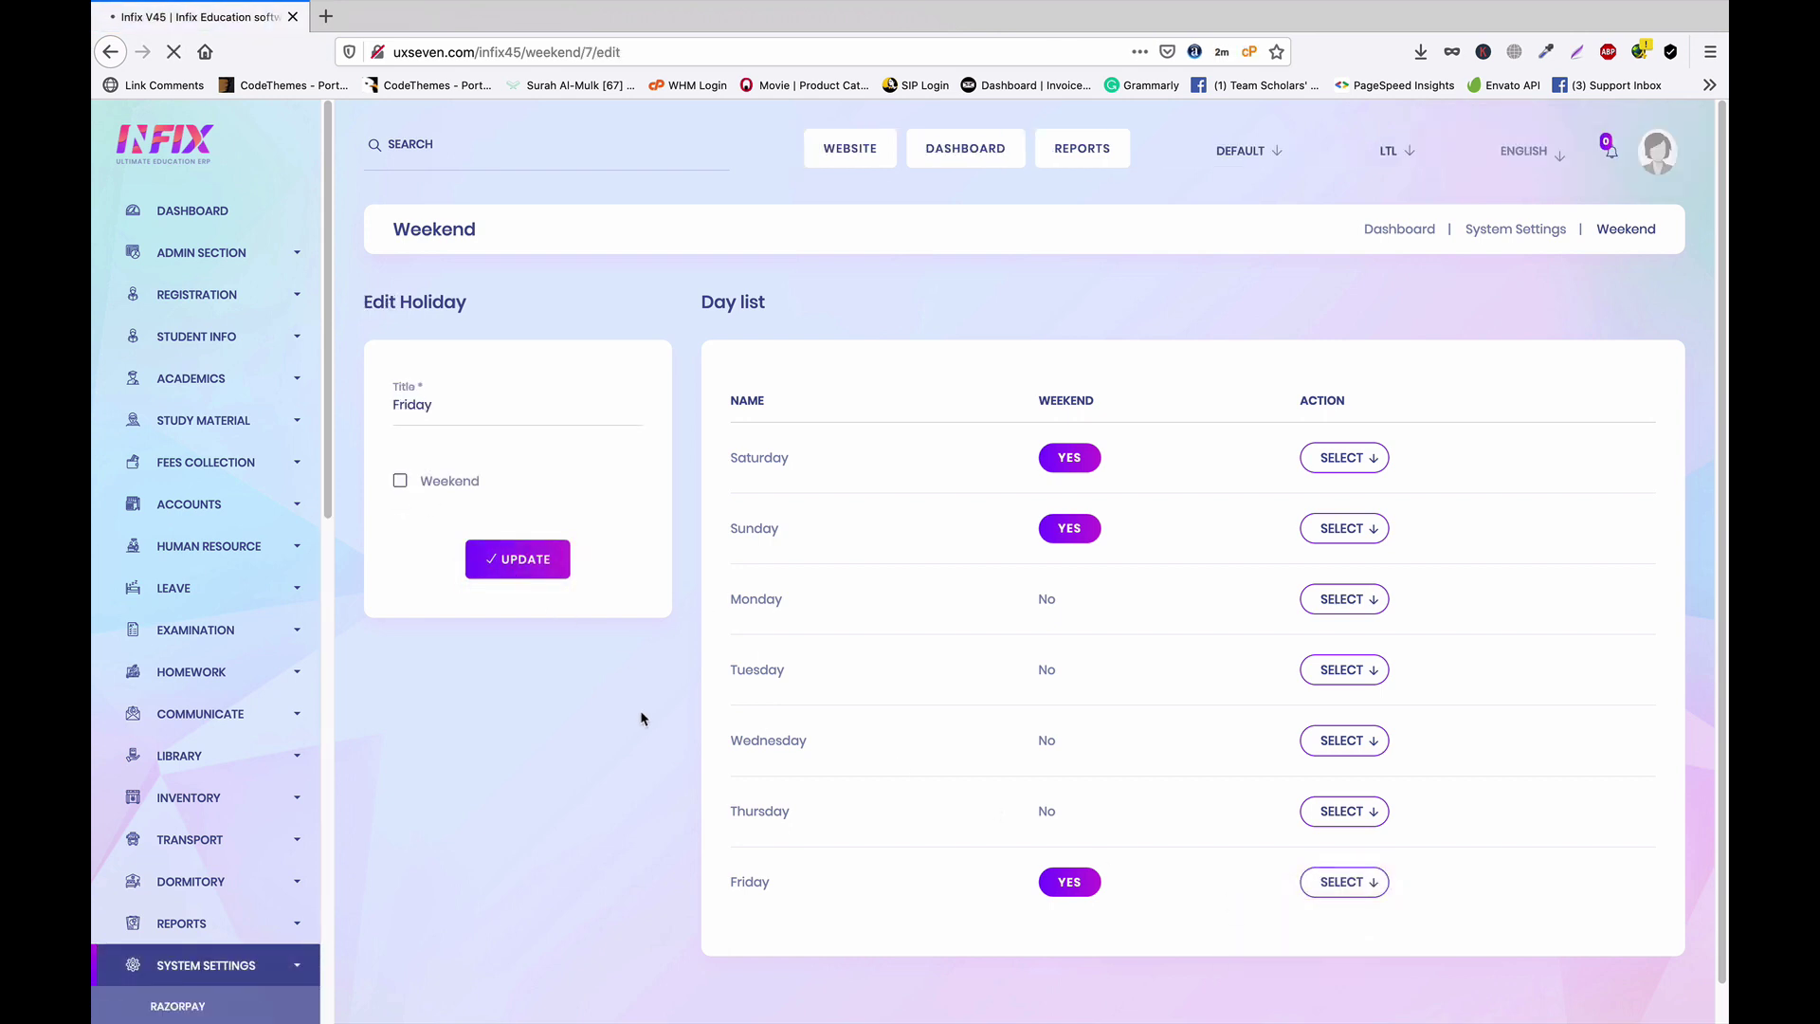
# Open Class Routine and search for class ONE, section A
pyautogui.click(237, 392)
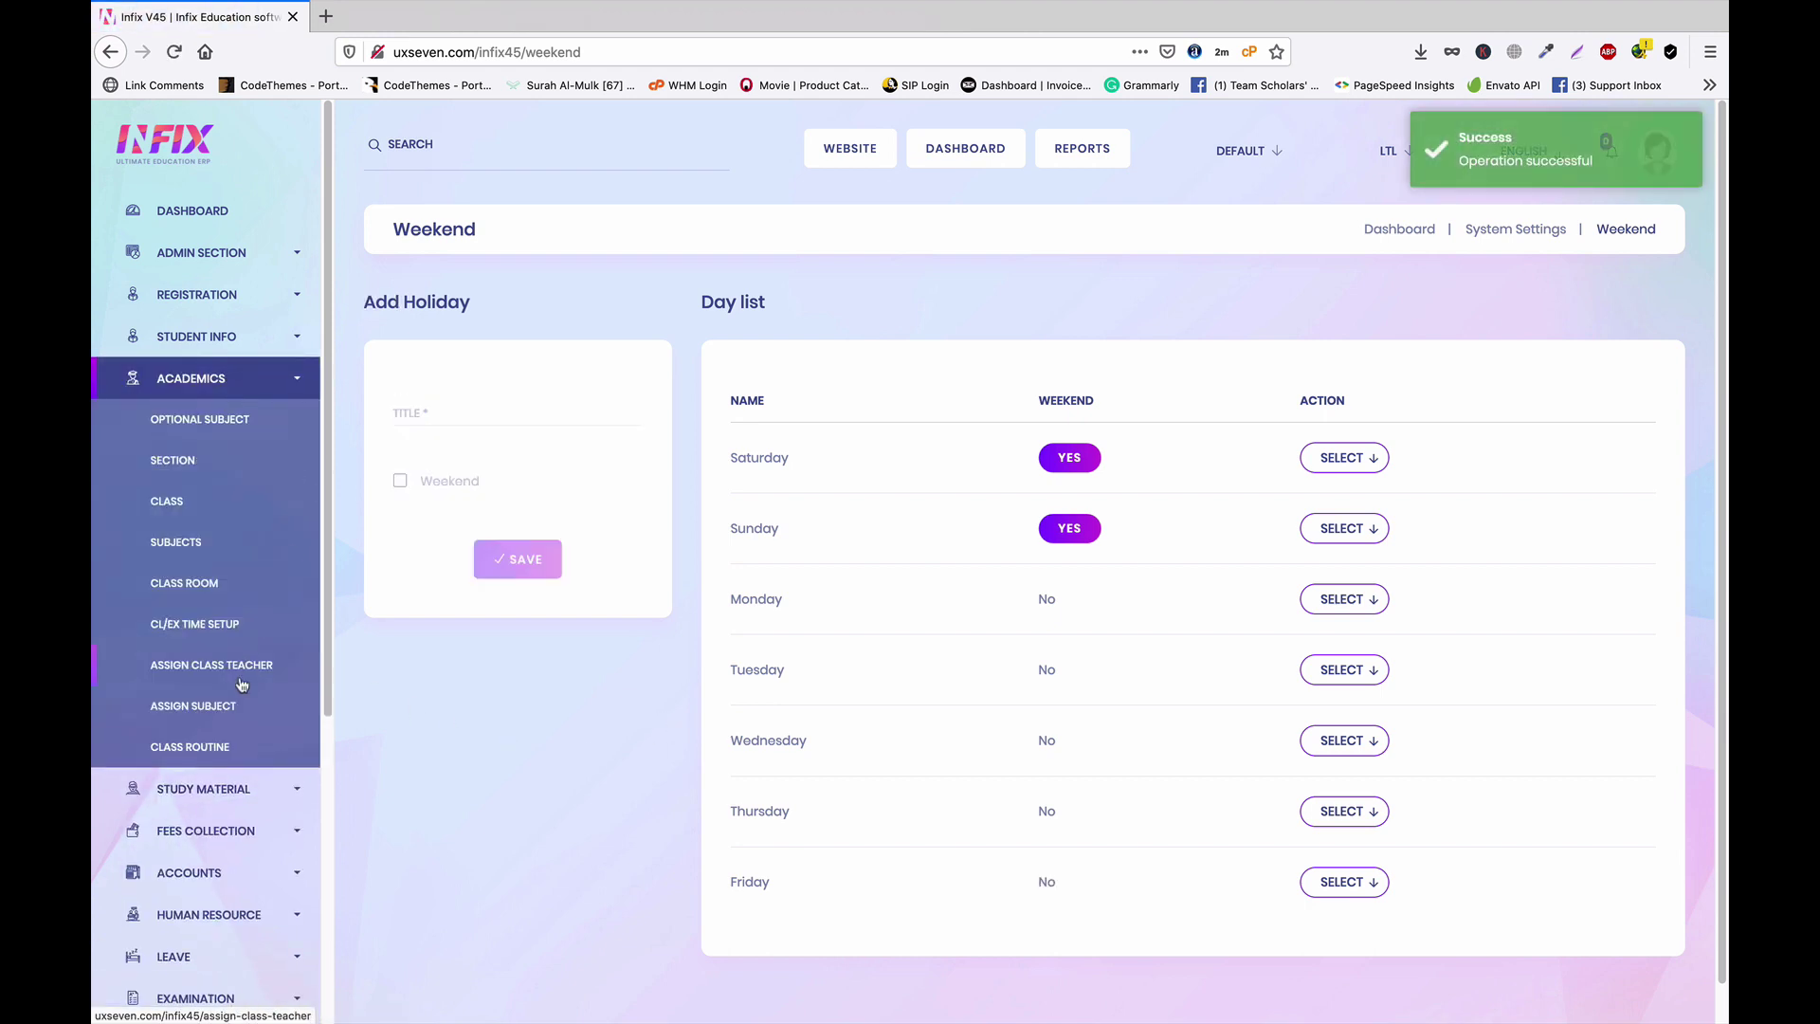
pyautogui.click(194, 748)
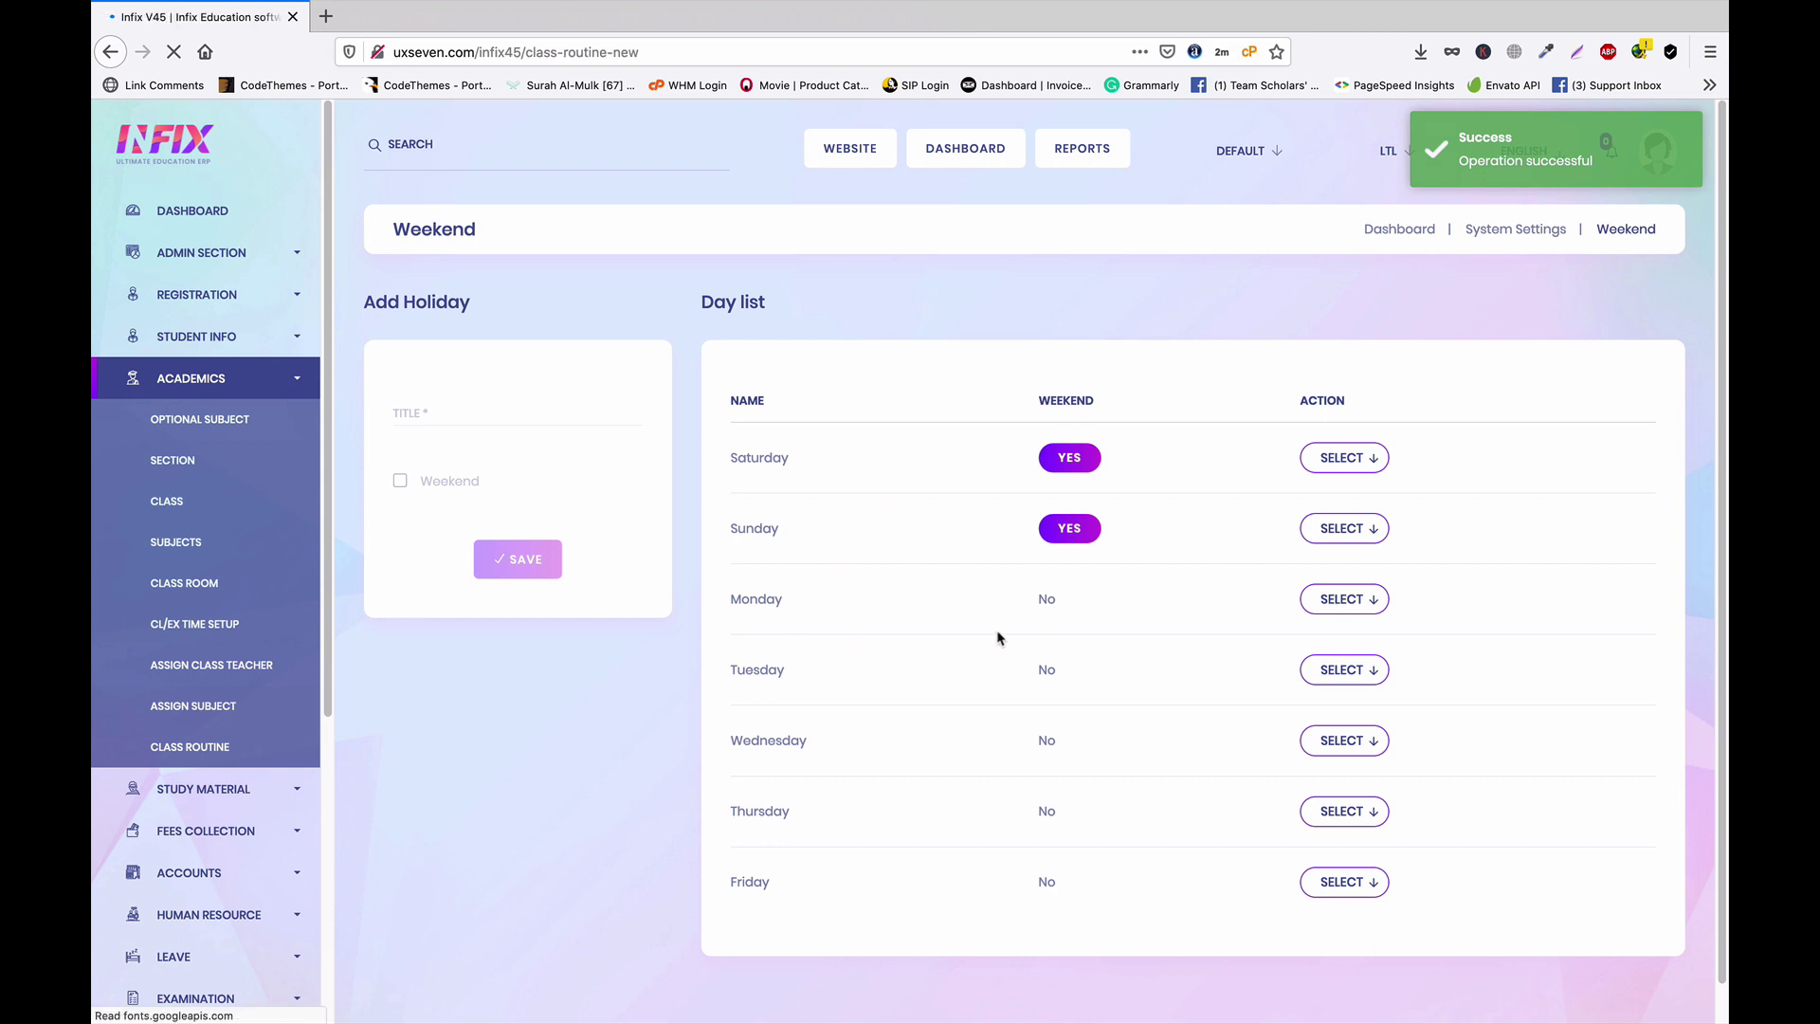
pyautogui.click(578, 399)
pyautogui.click(569, 484)
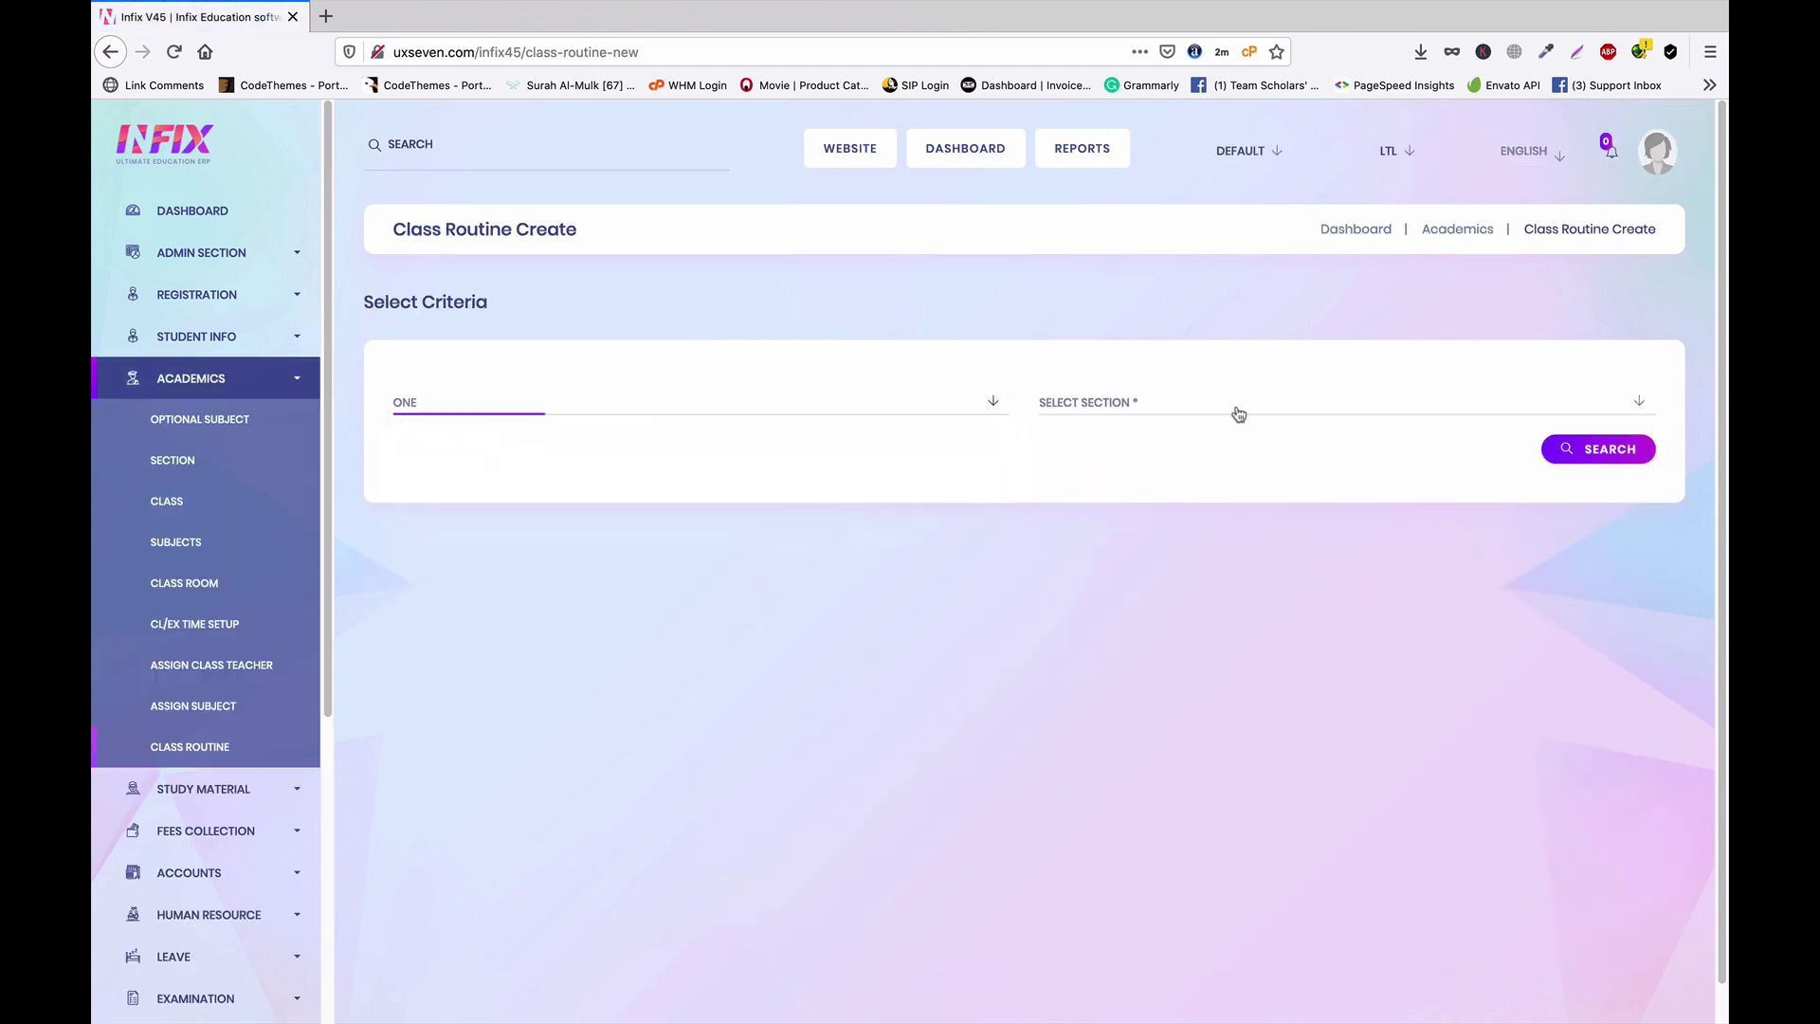
pyautogui.click(1235, 401)
pyautogui.click(1129, 490)
pyautogui.click(1598, 448)
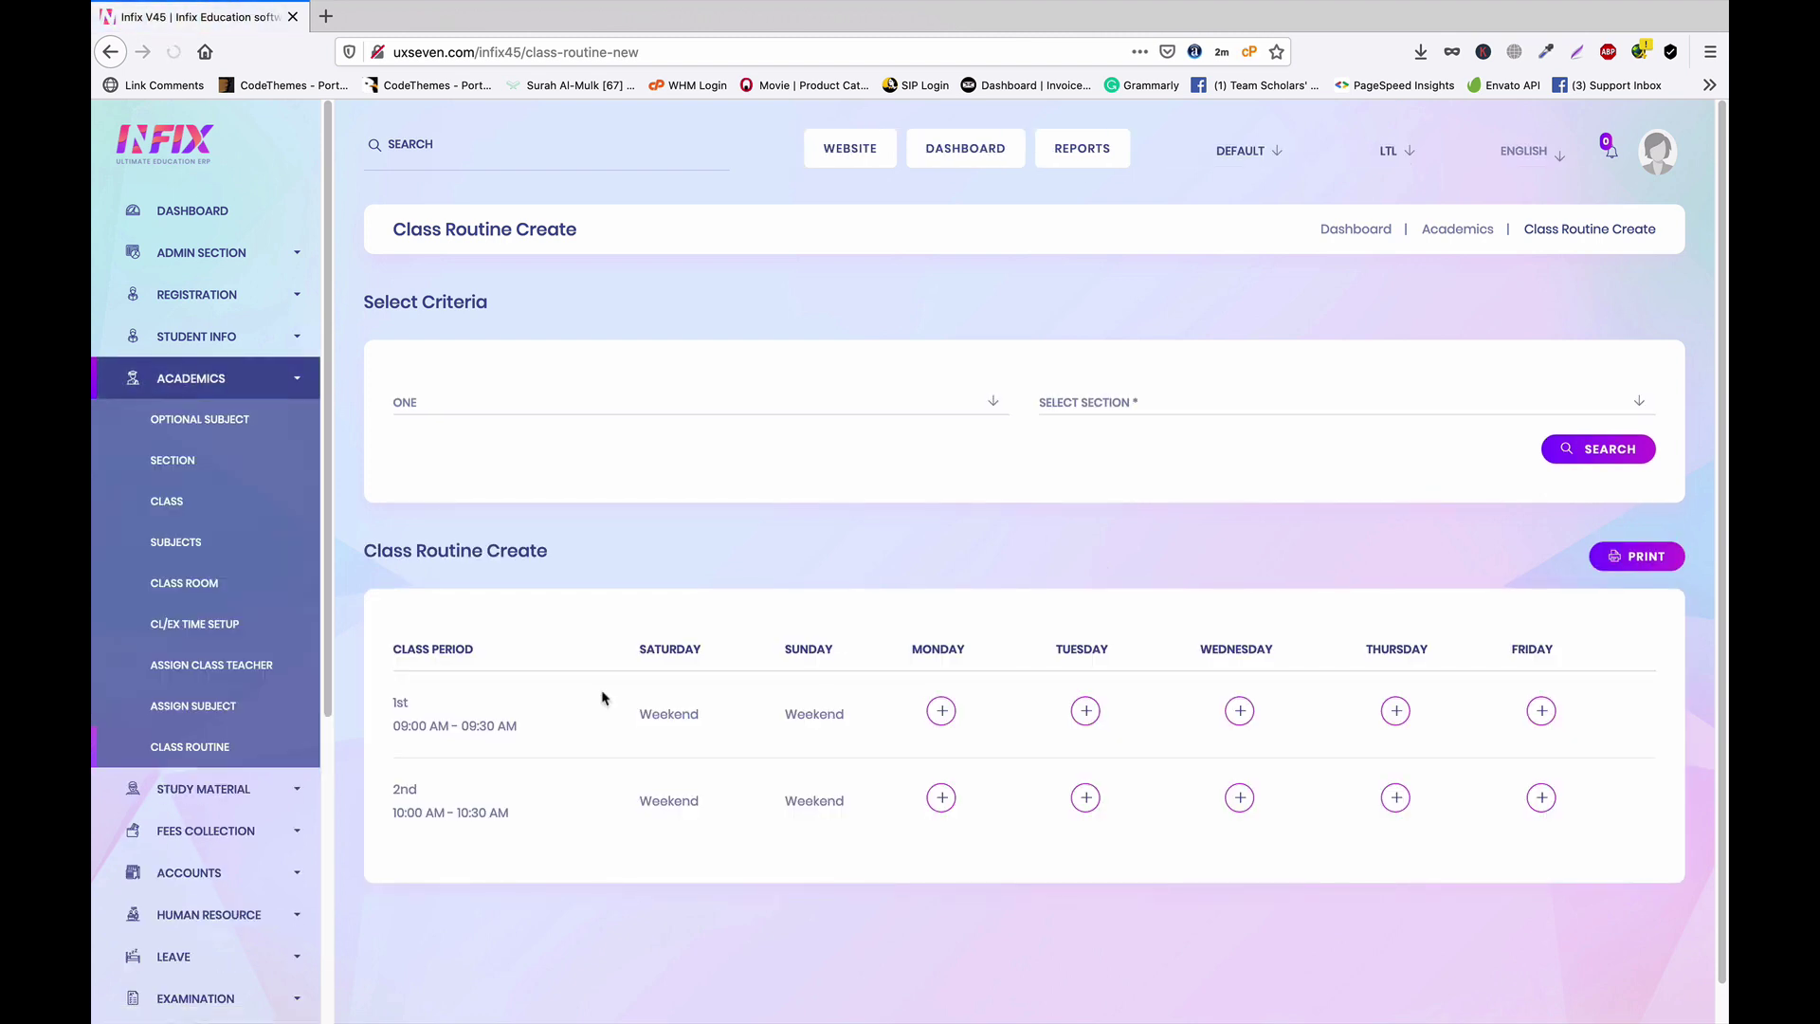
# Look over the routine grid, then start a new entry for Monday's 1st period
pyautogui.doubleClick(641, 650)
pyautogui.doubleClick(787, 648)
pyautogui.click(718, 734)
pyautogui.doubleClick(399, 790)
pyautogui.click(541, 802)
pyautogui.scroll(-1, 495, 942)
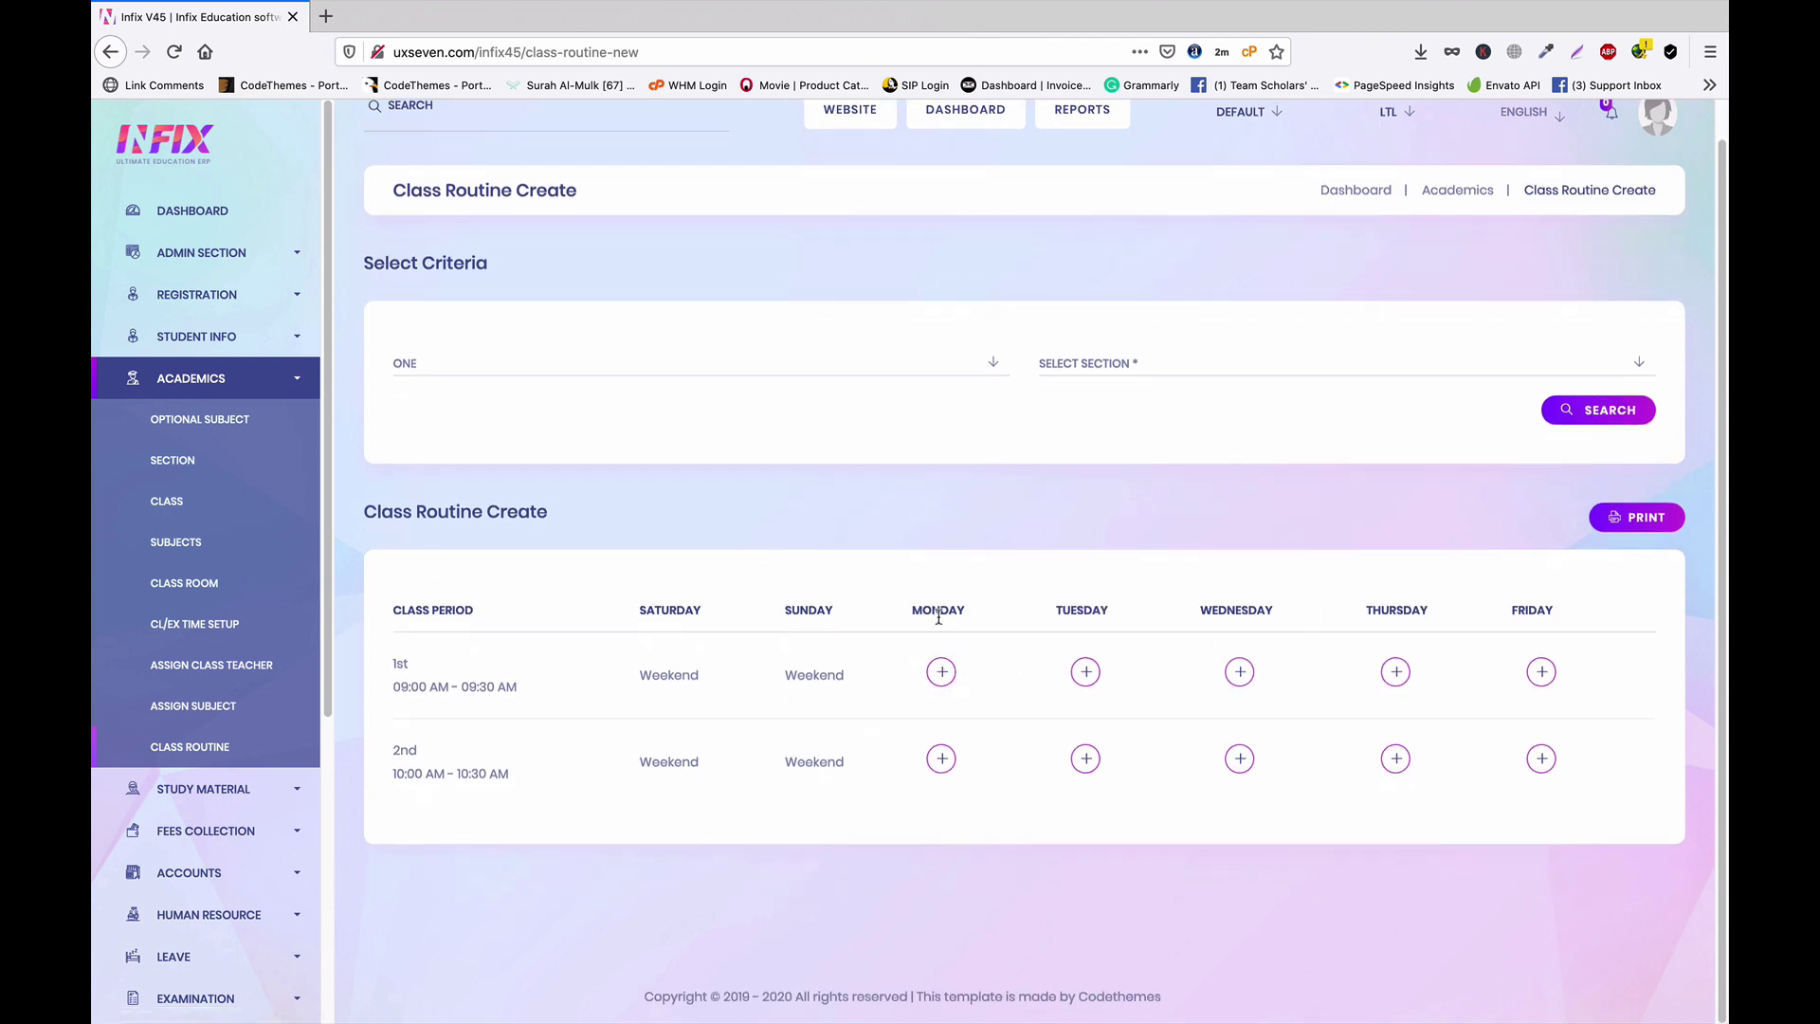
pyautogui.click(941, 674)
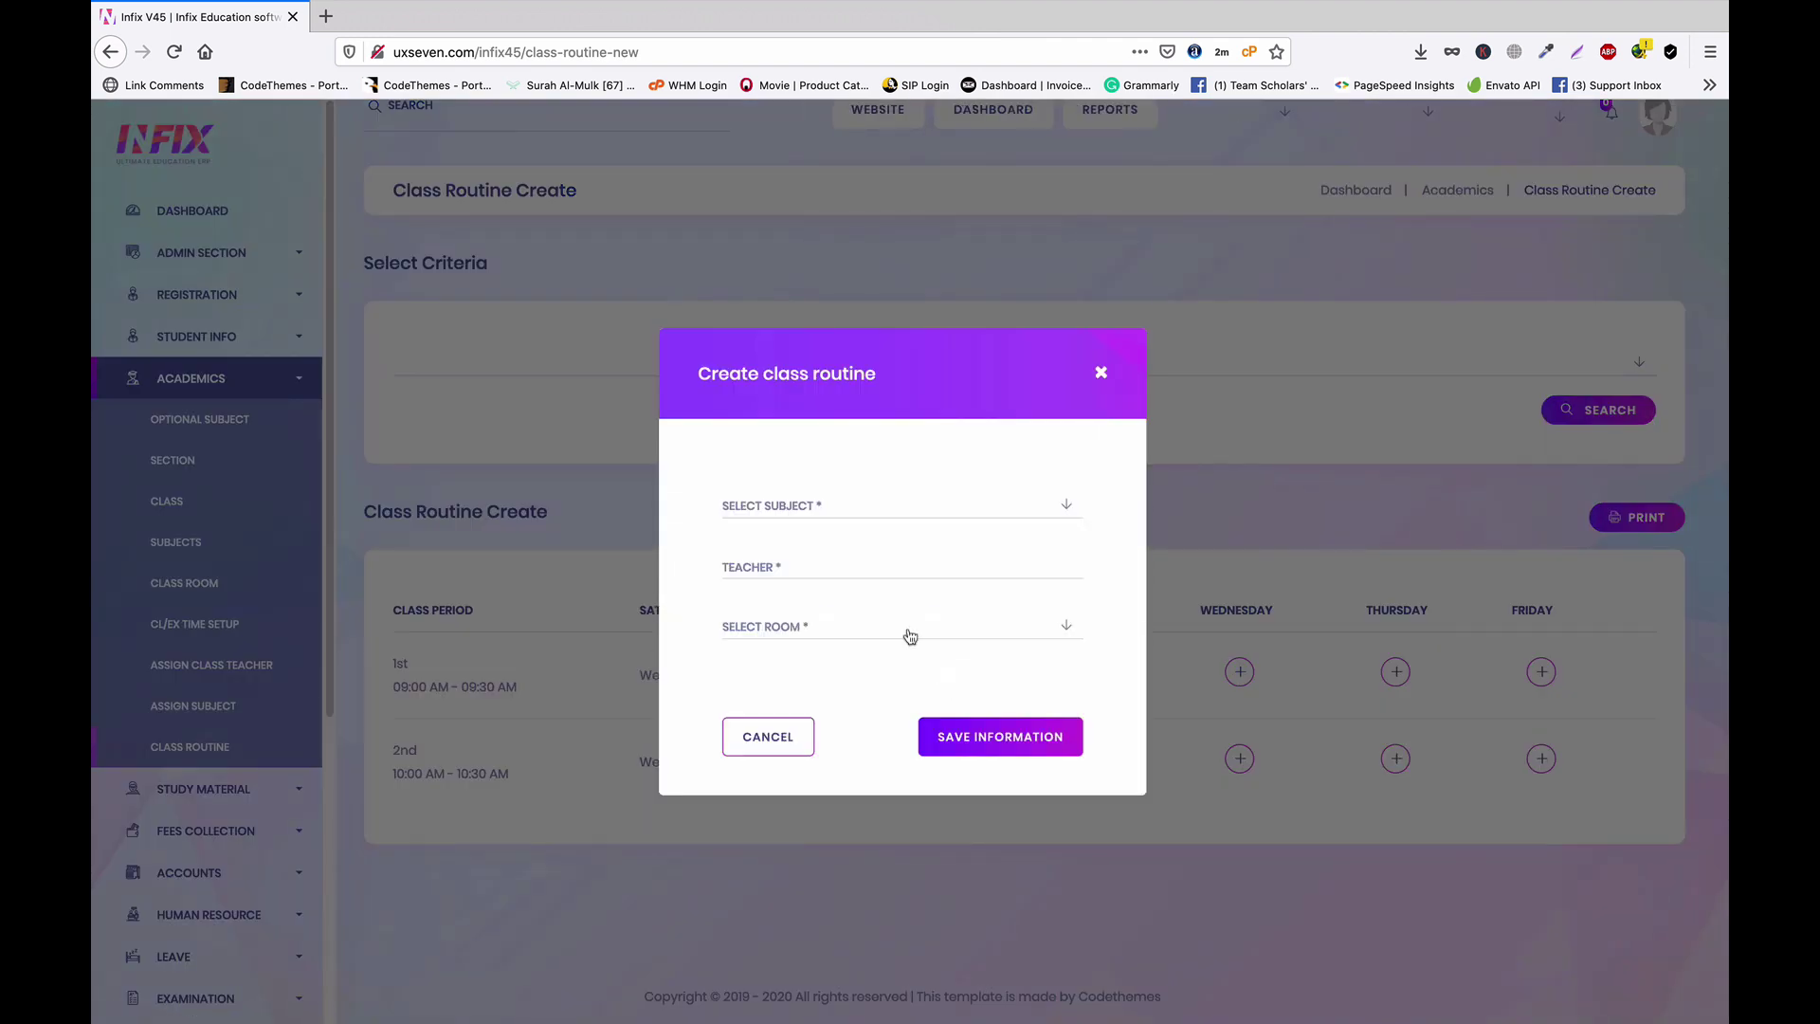
# Save English in ROOM101 for Monday's 1st period
pyautogui.click(845, 512)
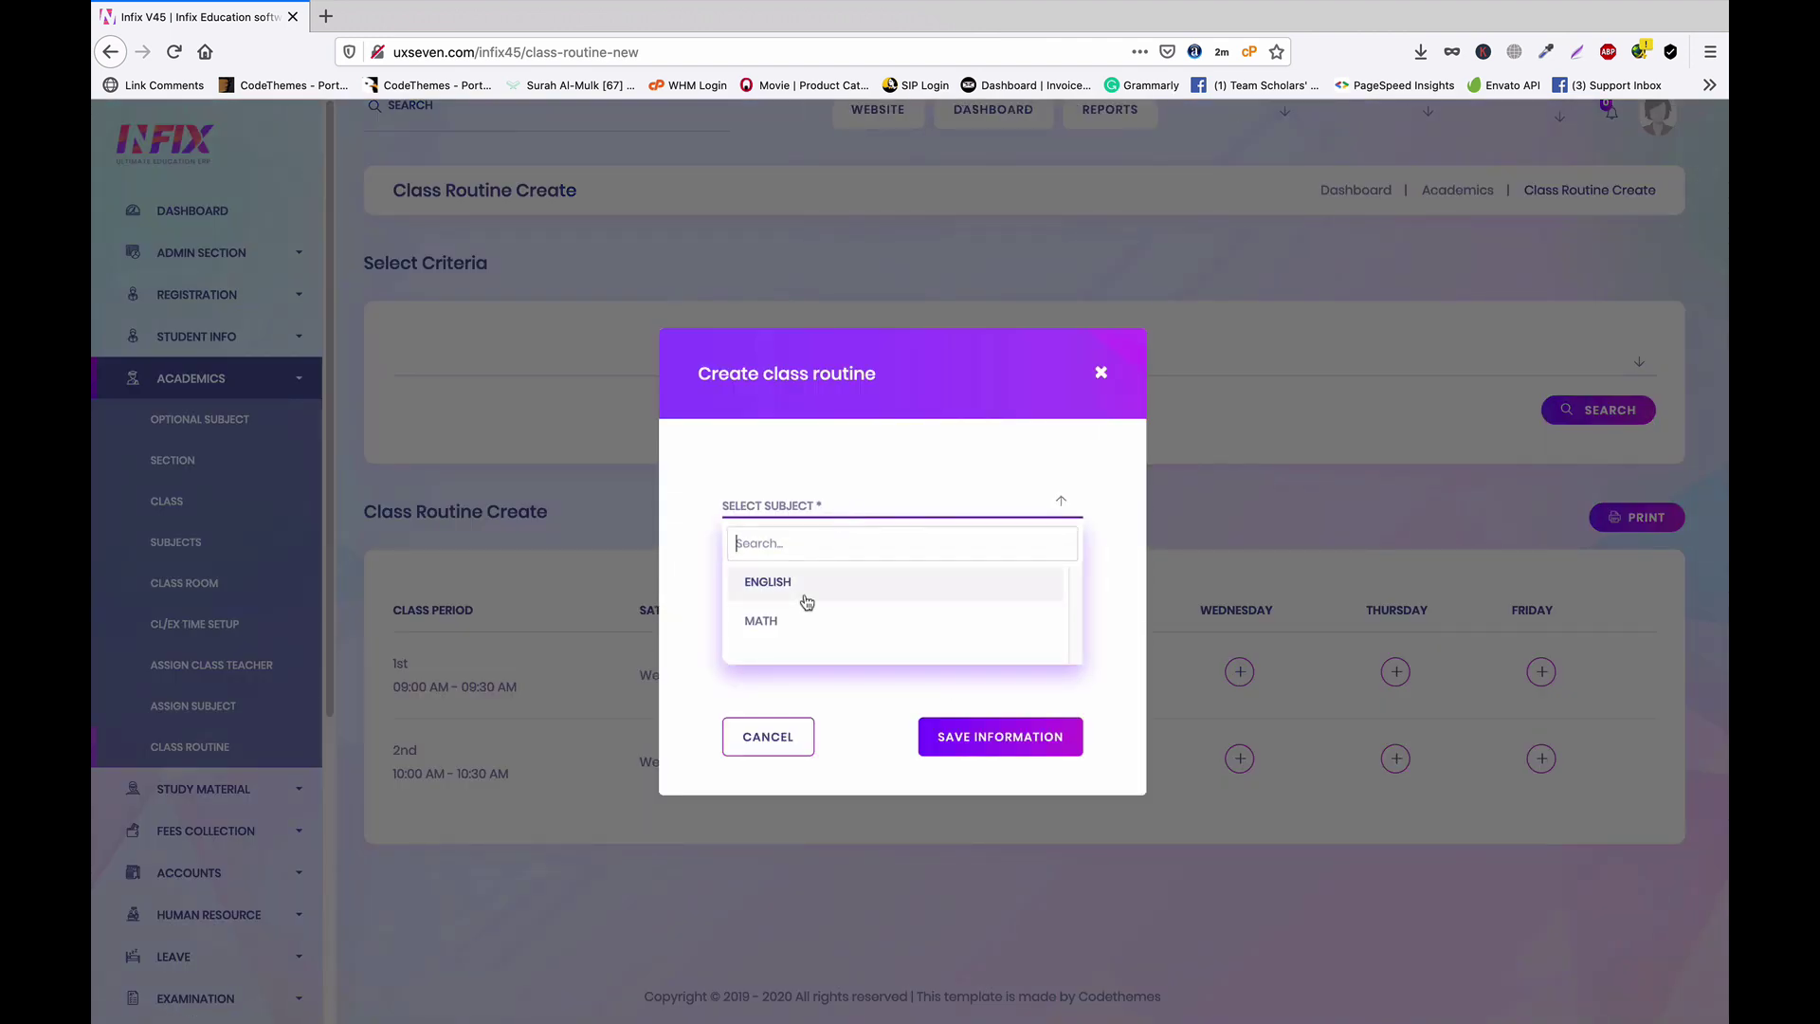
pyautogui.click(807, 603)
pyautogui.click(822, 567)
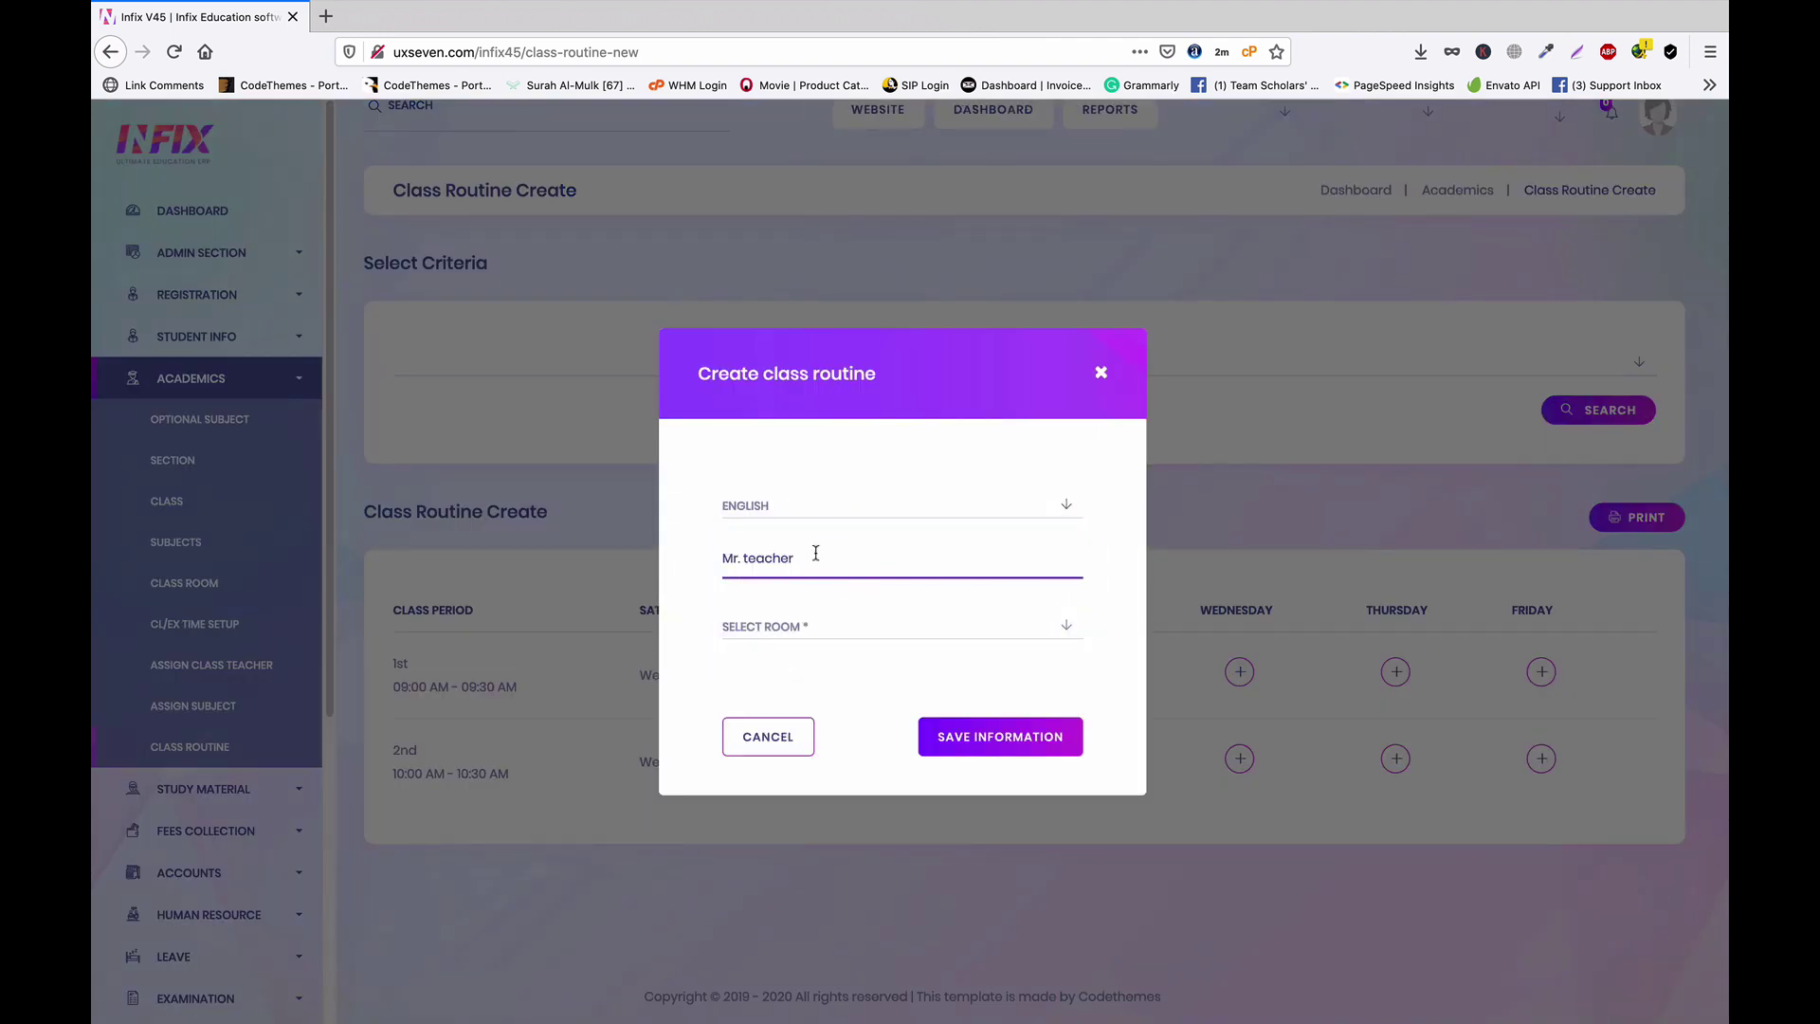
pyautogui.click(849, 629)
pyautogui.click(801, 703)
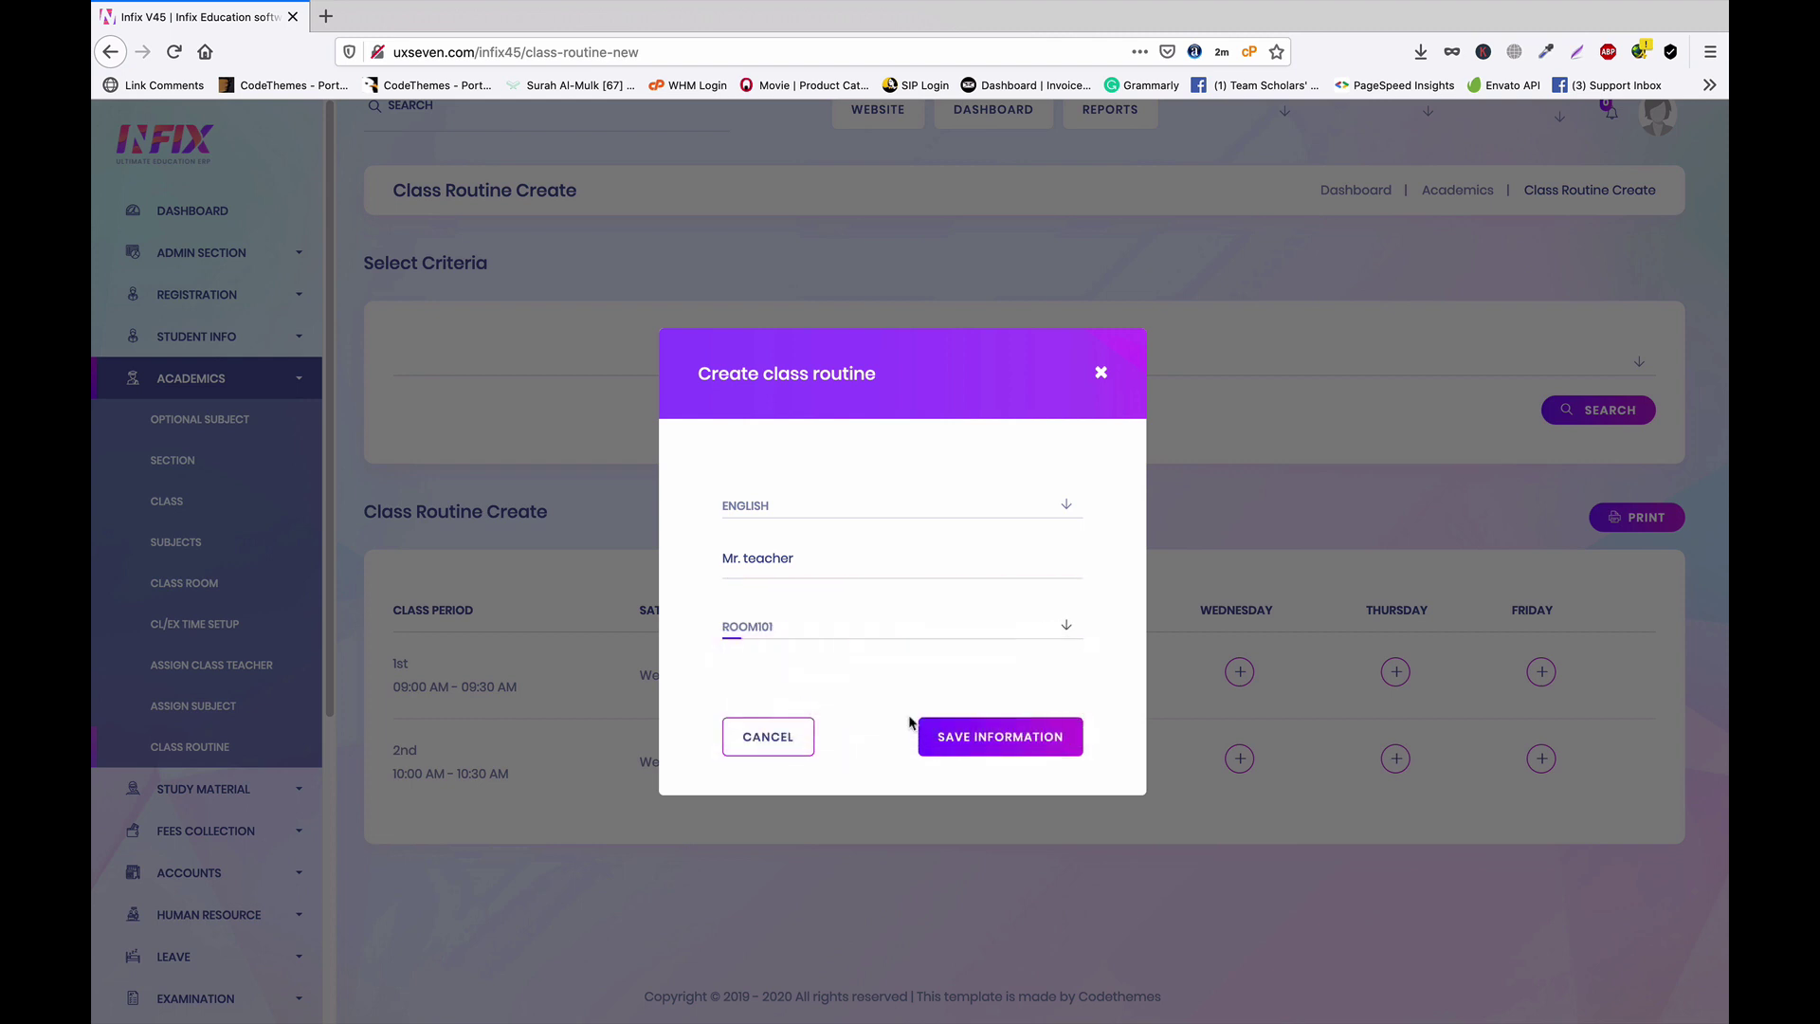
pyautogui.click(993, 739)
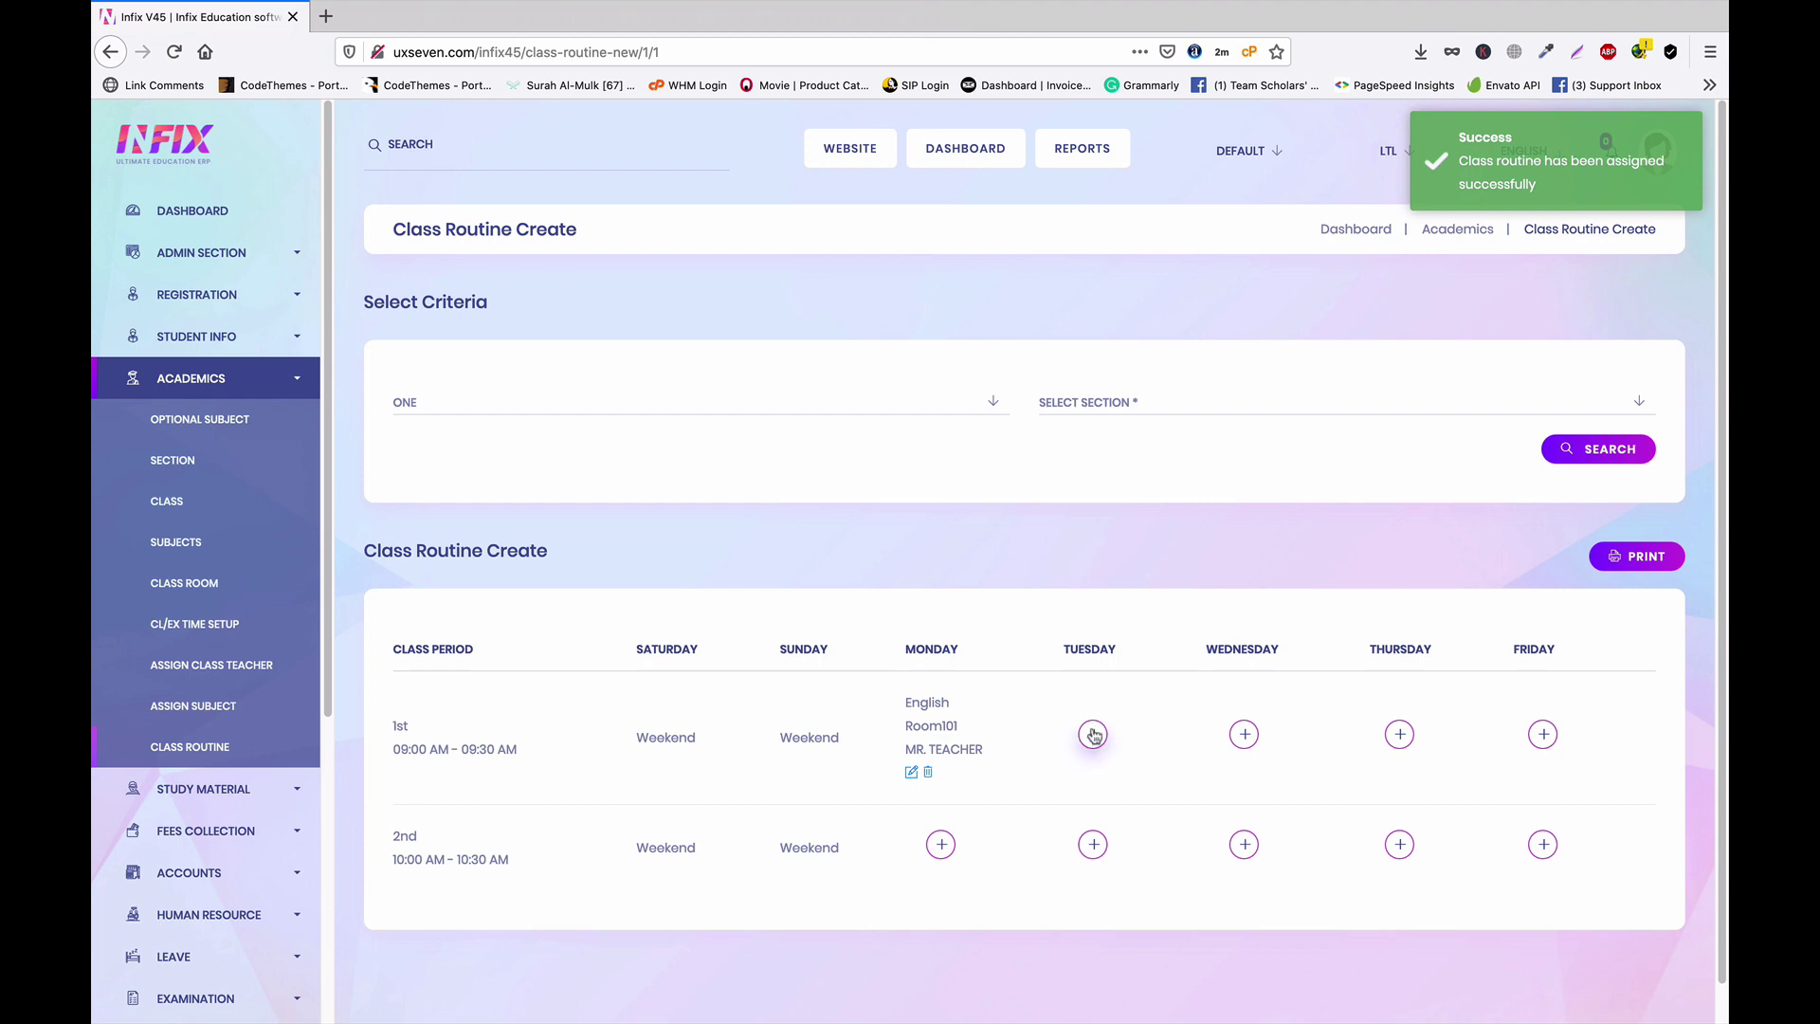
# Add Math in ROOM101 for Monday's 2nd period
pyautogui.click(940, 844)
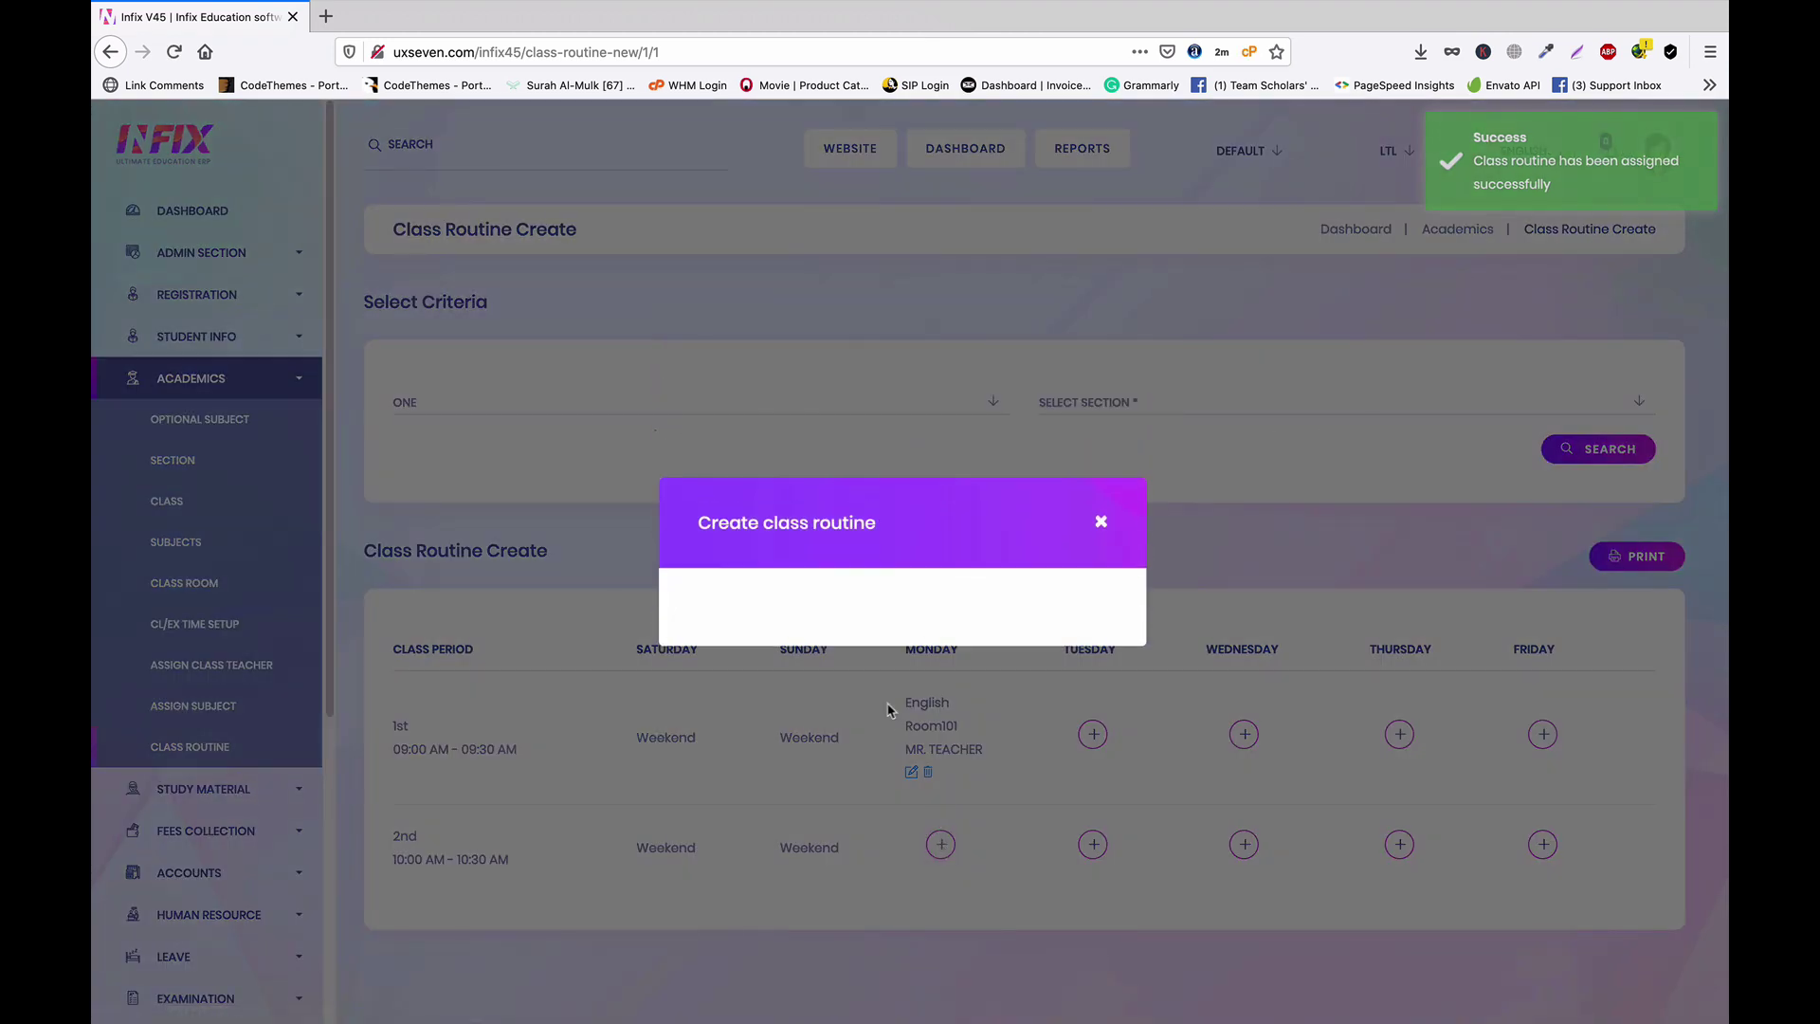
pyautogui.click(832, 506)
pyautogui.click(799, 580)
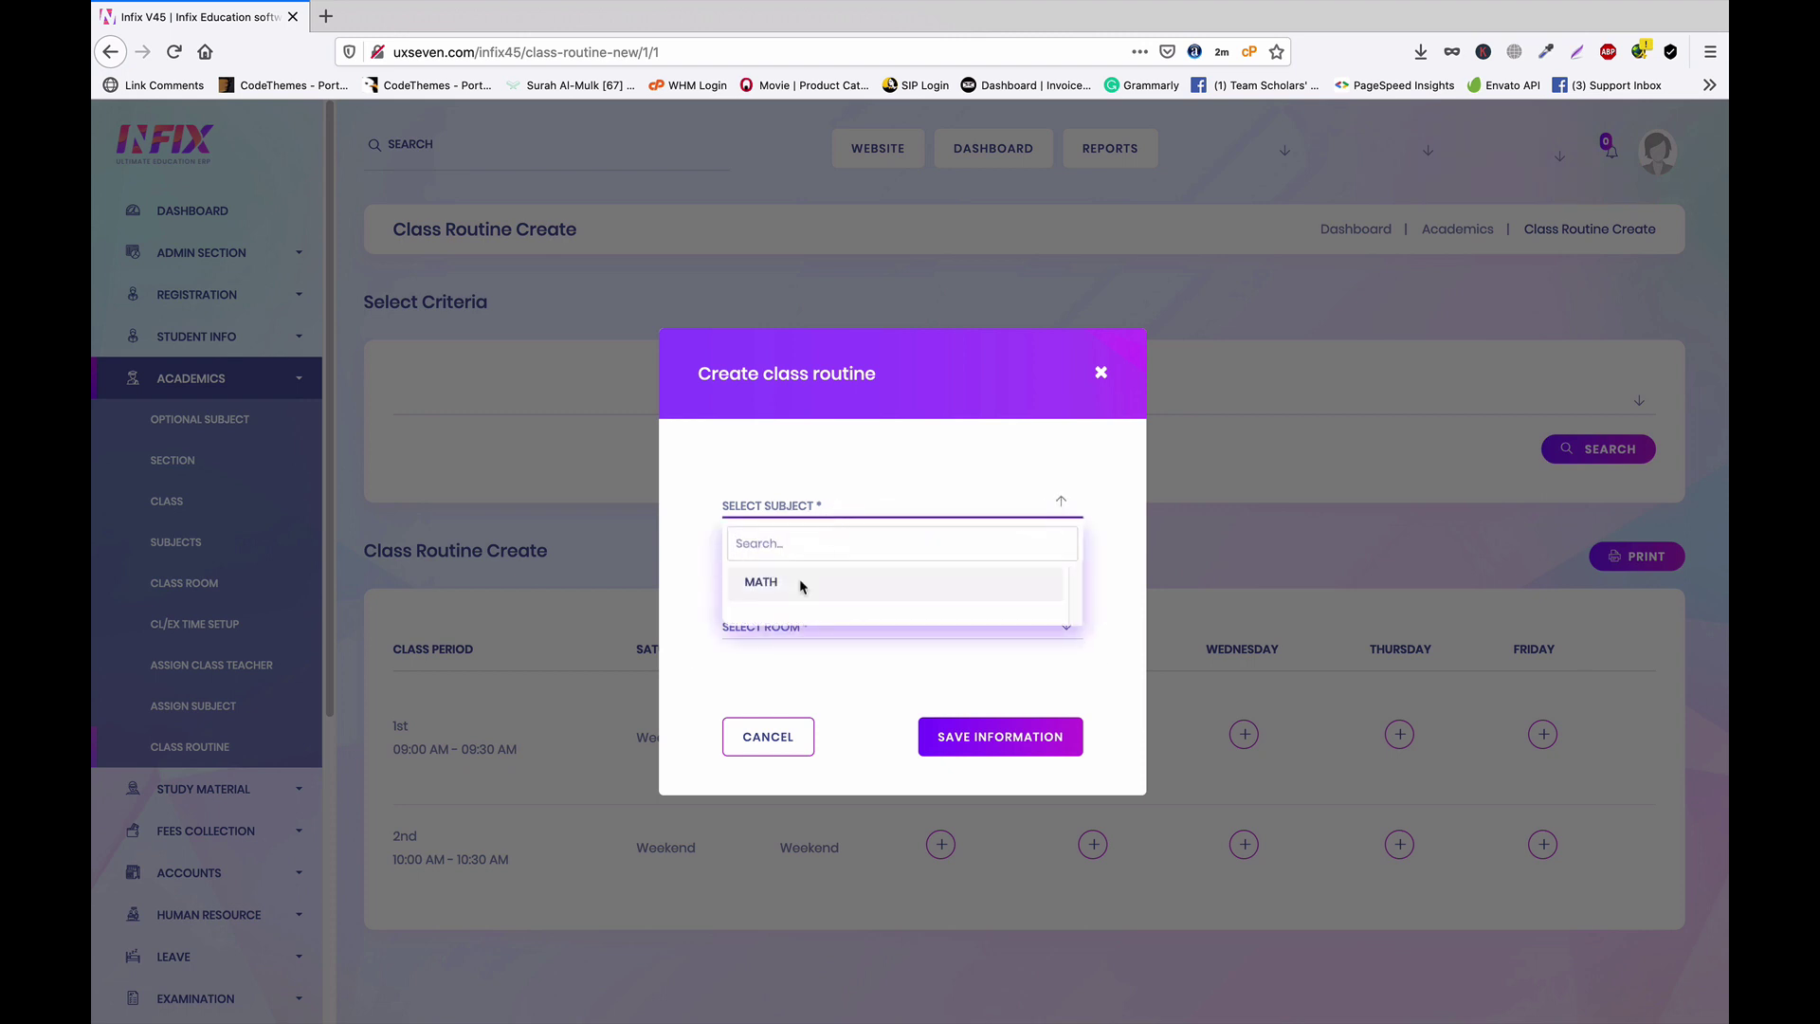
pyautogui.click(842, 633)
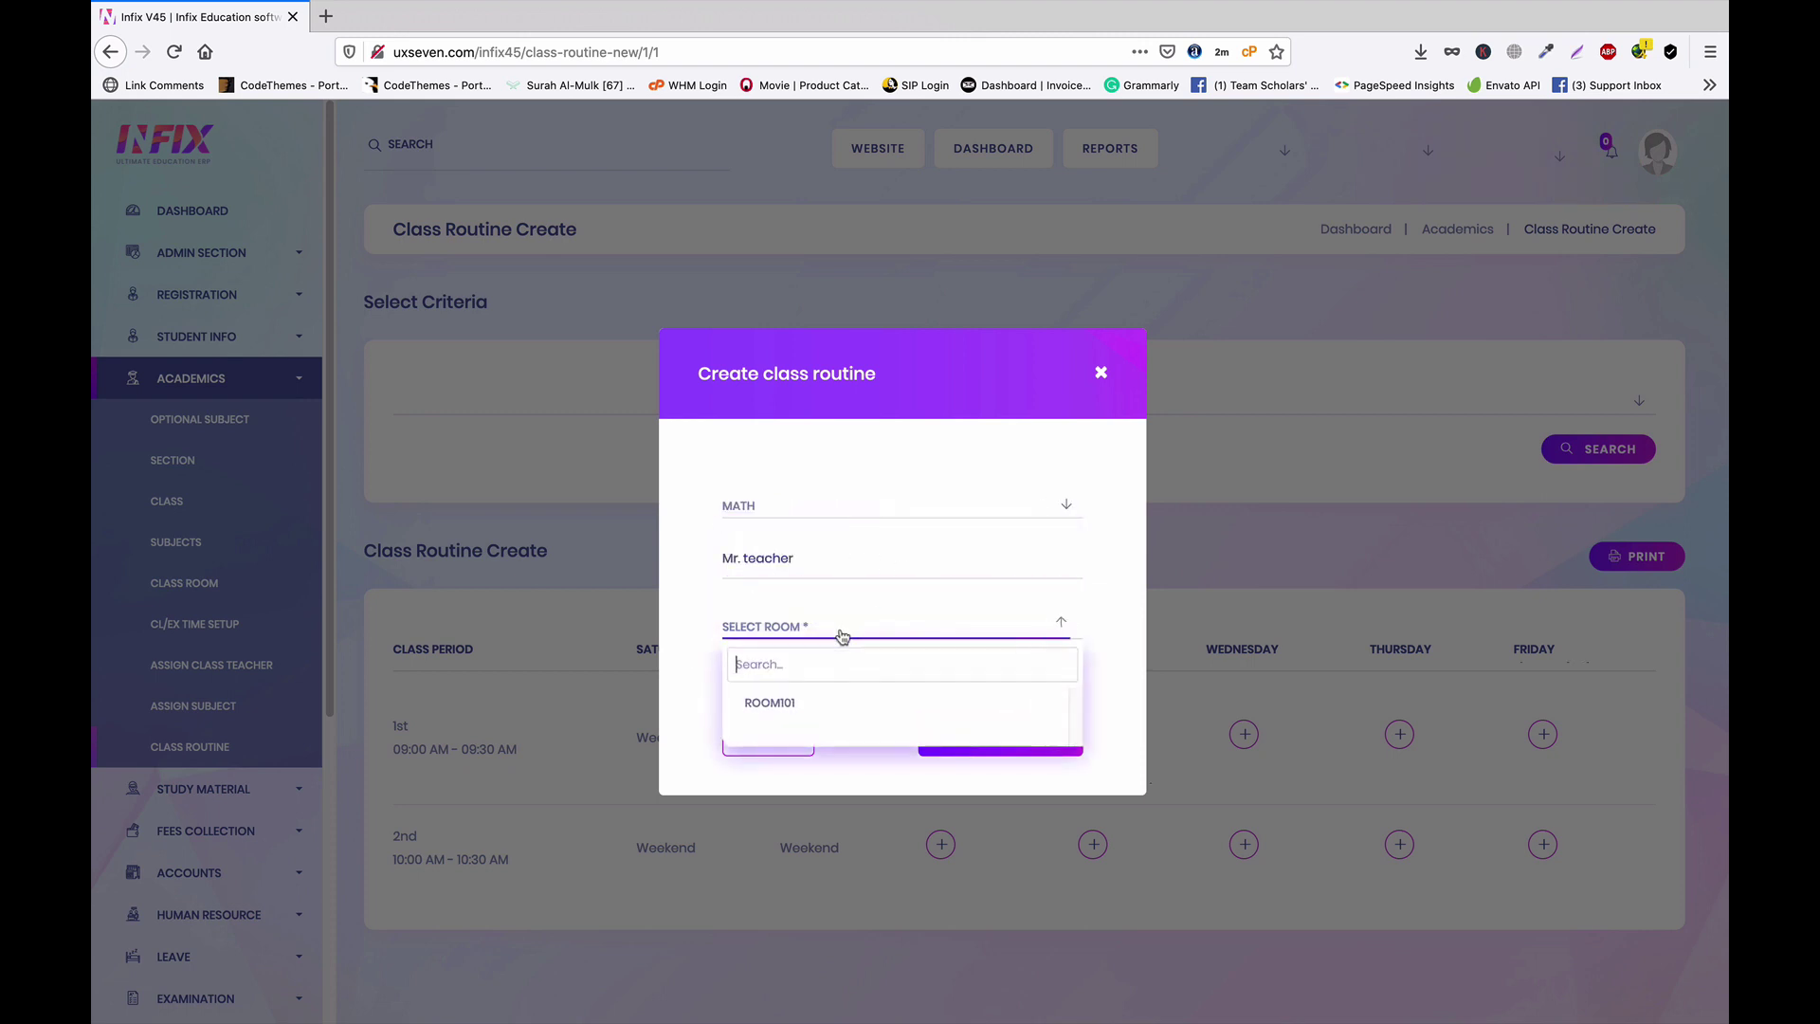
pyautogui.click(824, 703)
pyautogui.click(1020, 740)
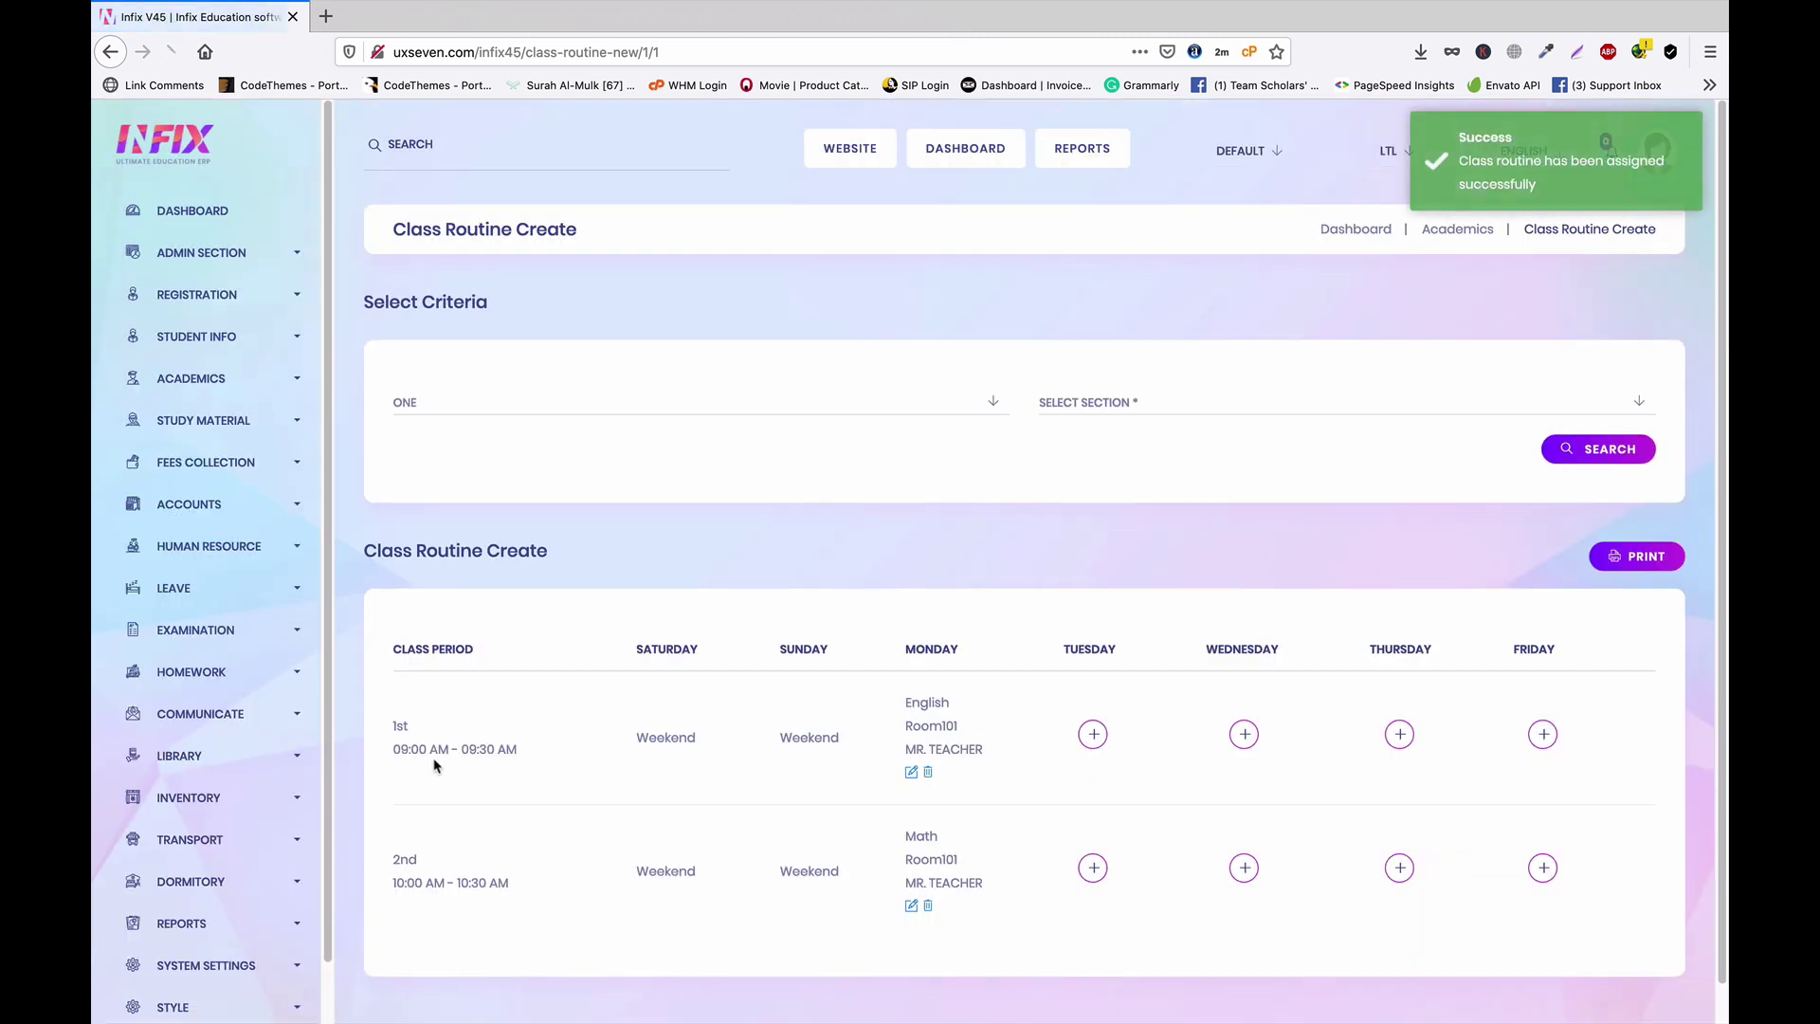
pyautogui.moveTo(908, 863); pyautogui.dragTo(963, 868)
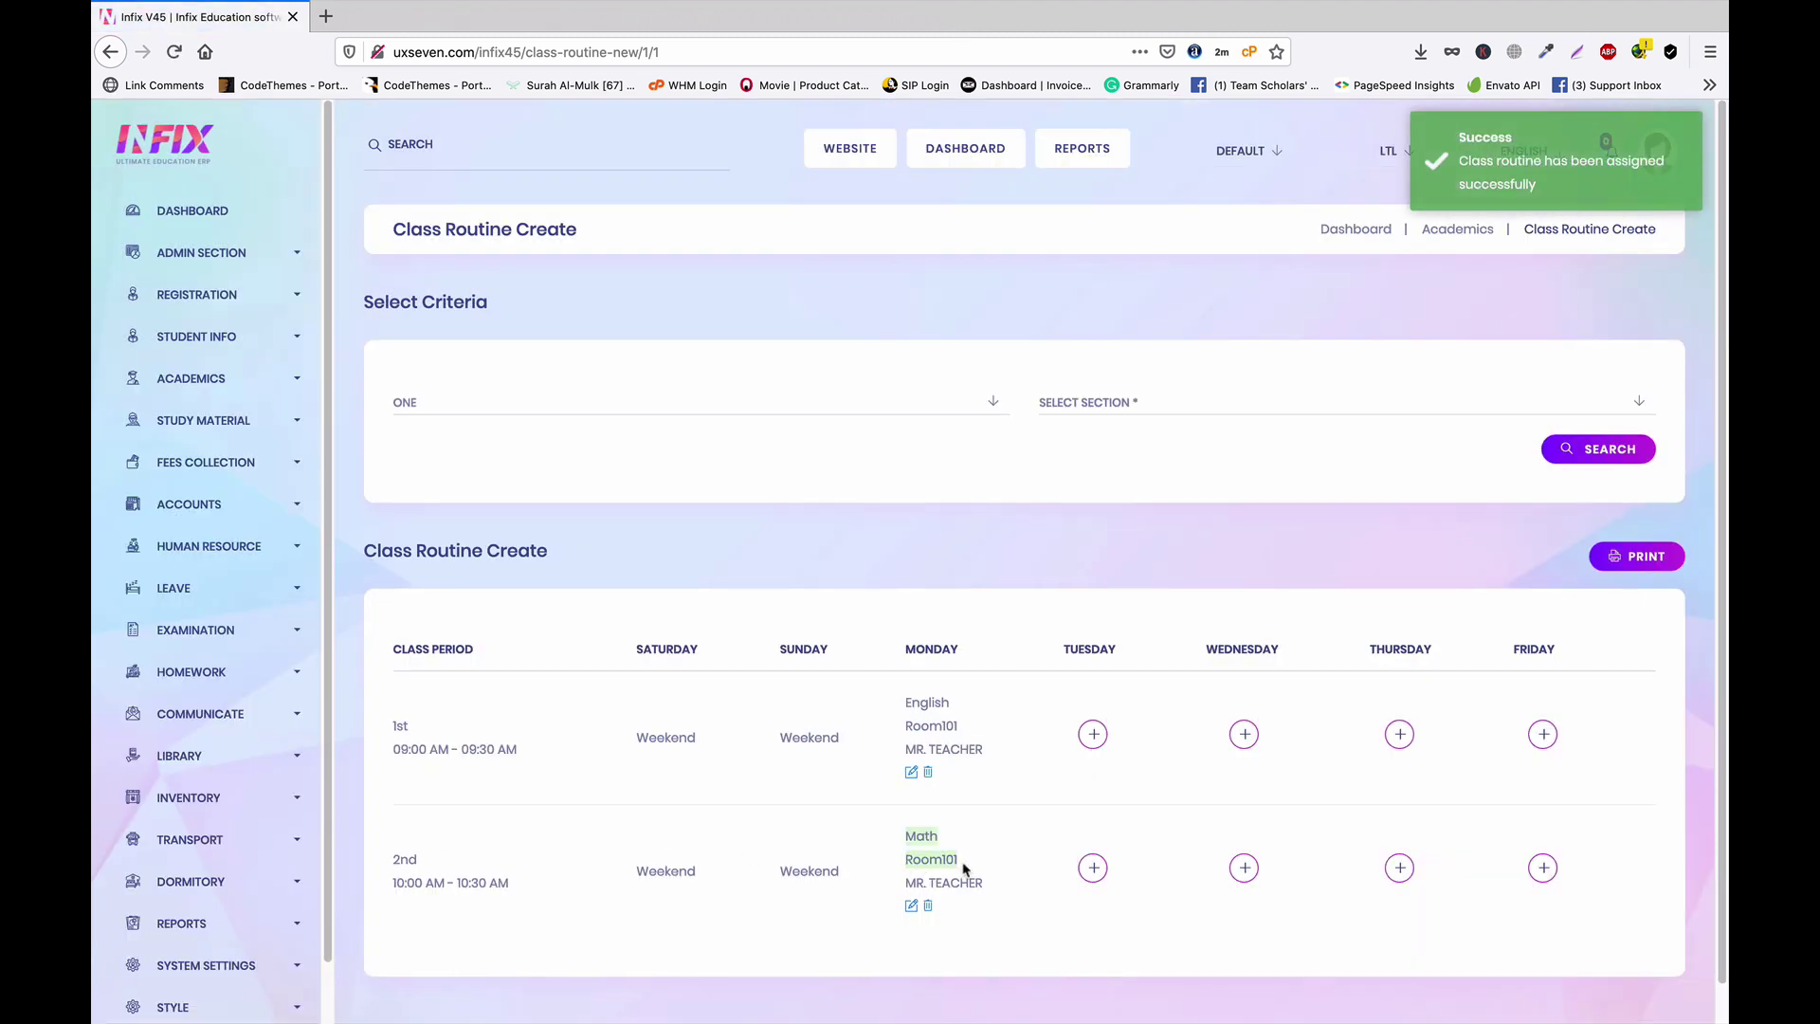
pyautogui.click(994, 856)
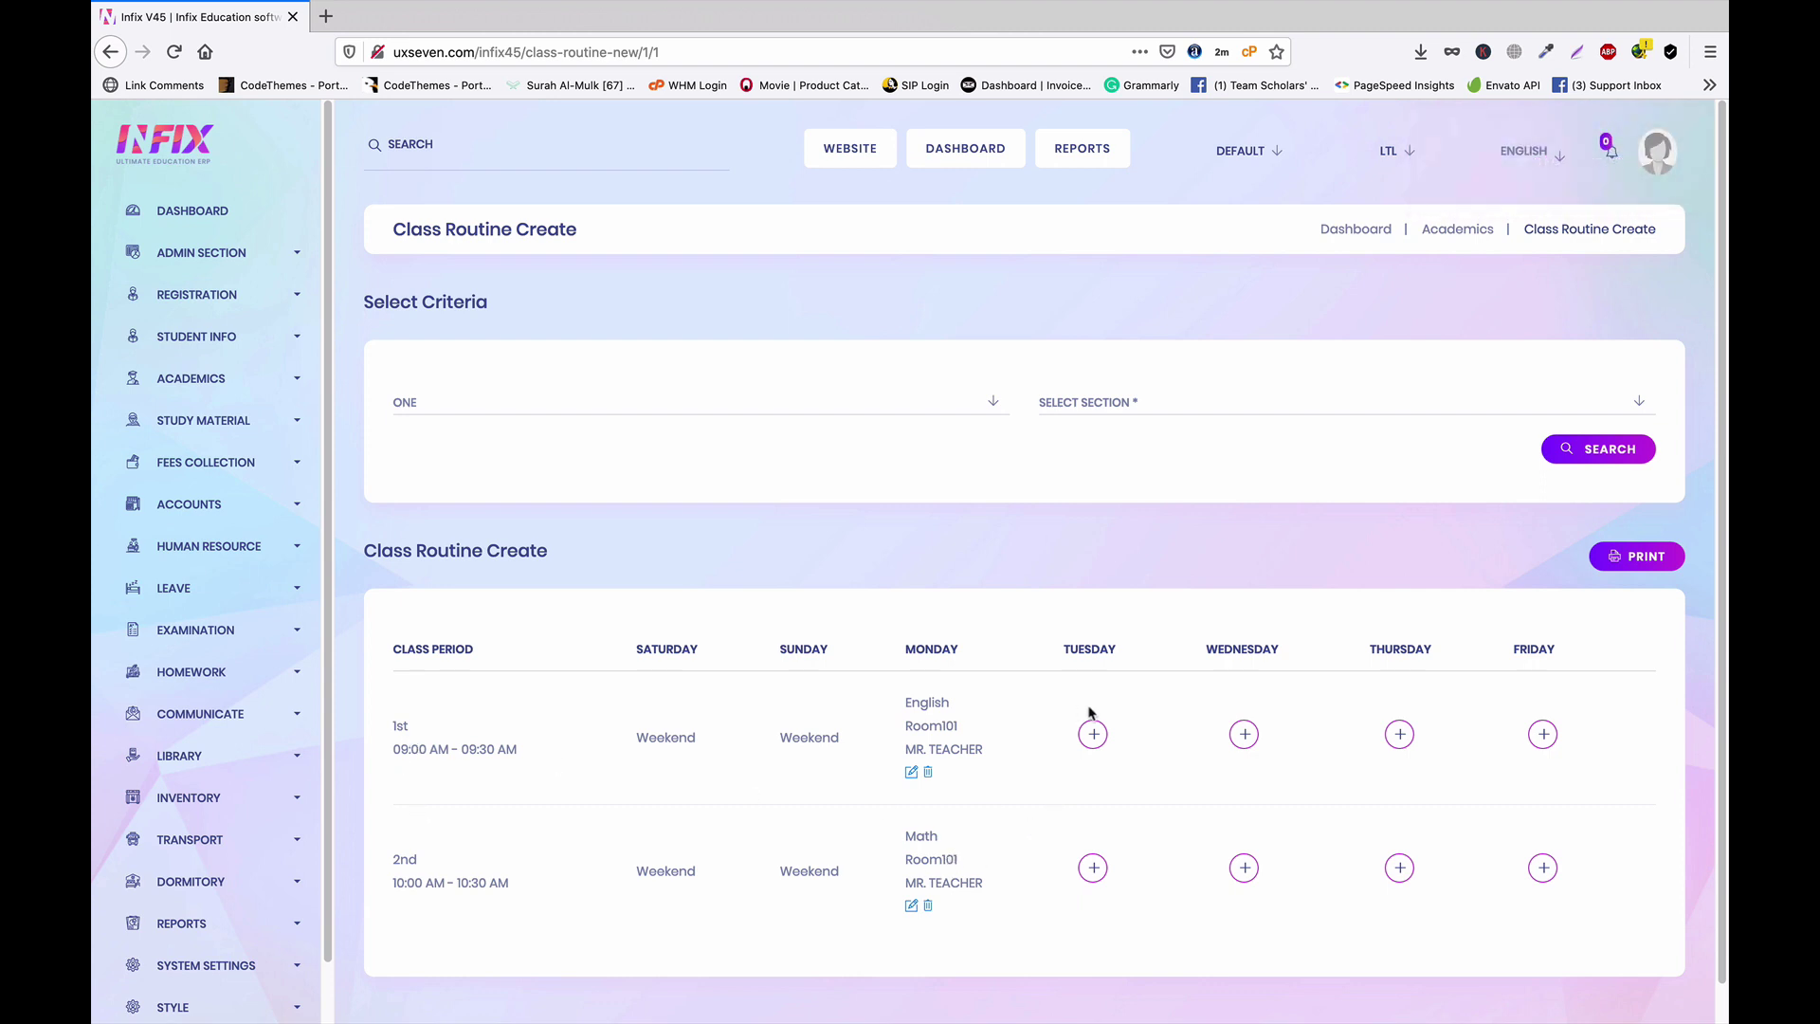
# Add English in ROOM101 for Tuesday's 1st period
pyautogui.click(1092, 735)
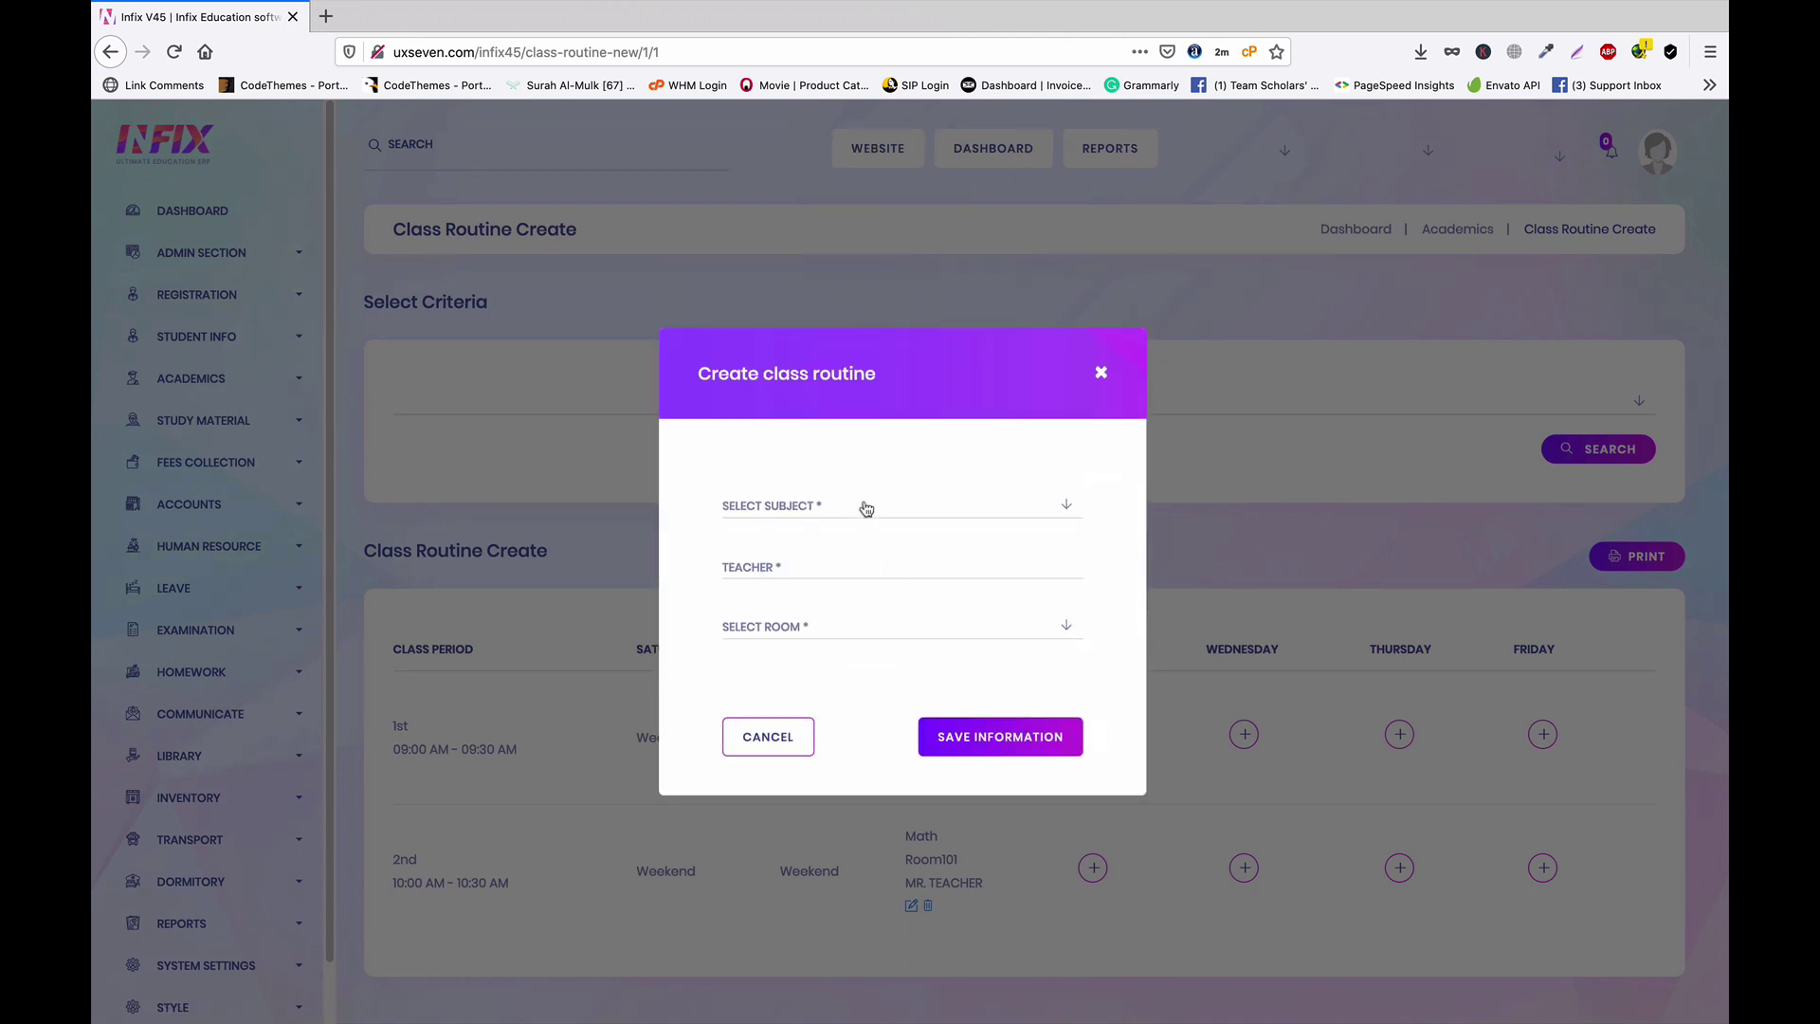
pyautogui.click(866, 509)
pyautogui.click(866, 576)
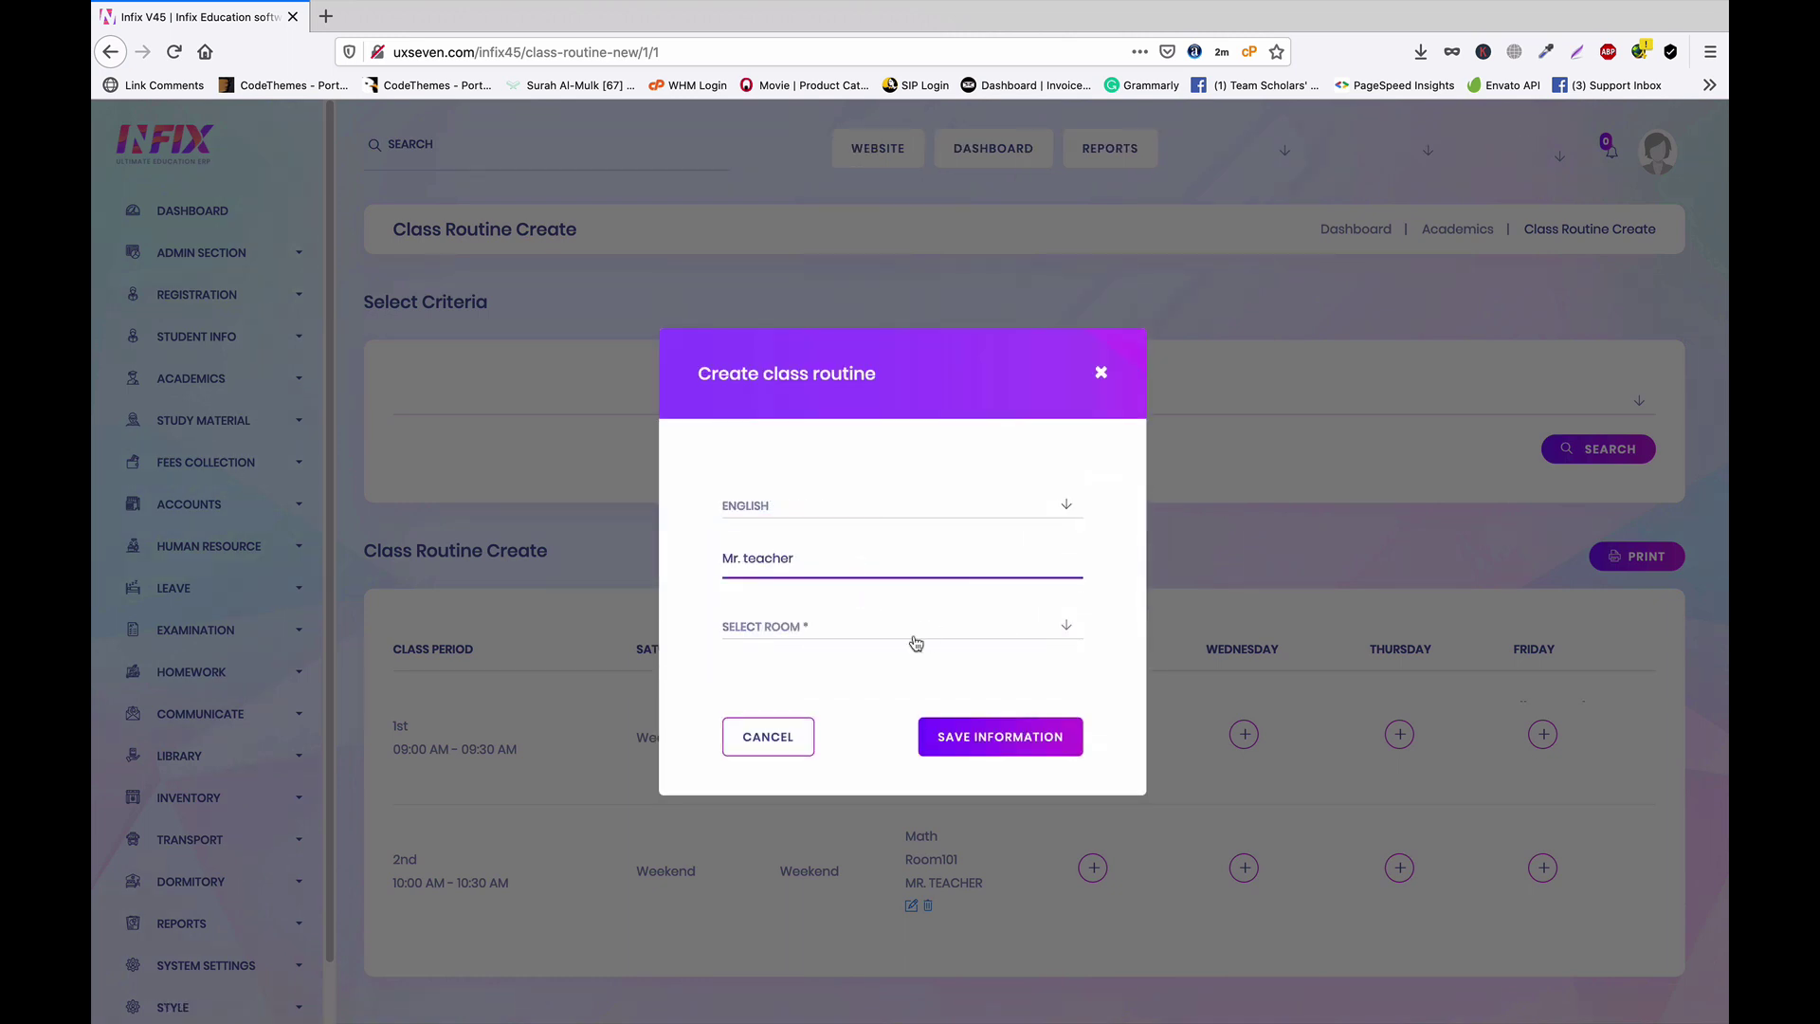
pyautogui.click(915, 644)
pyautogui.click(816, 702)
pyautogui.click(1035, 740)
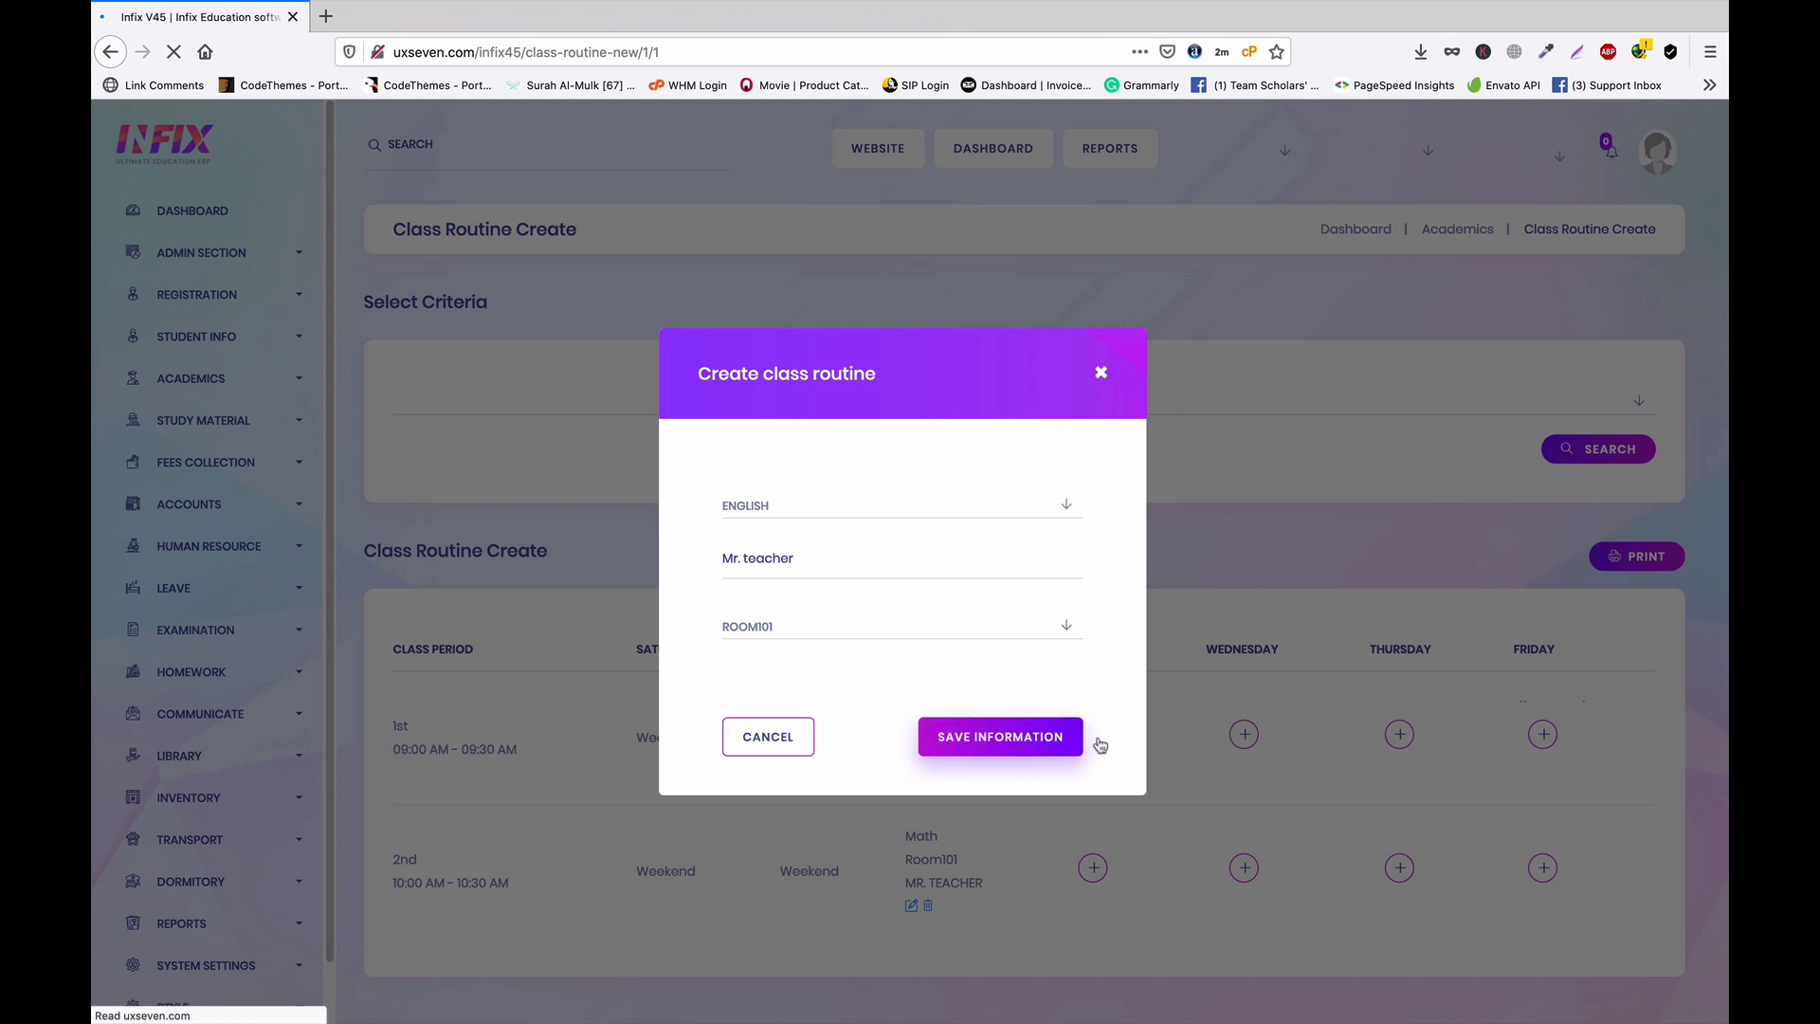
pyautogui.scroll(-1, 1270, 704)
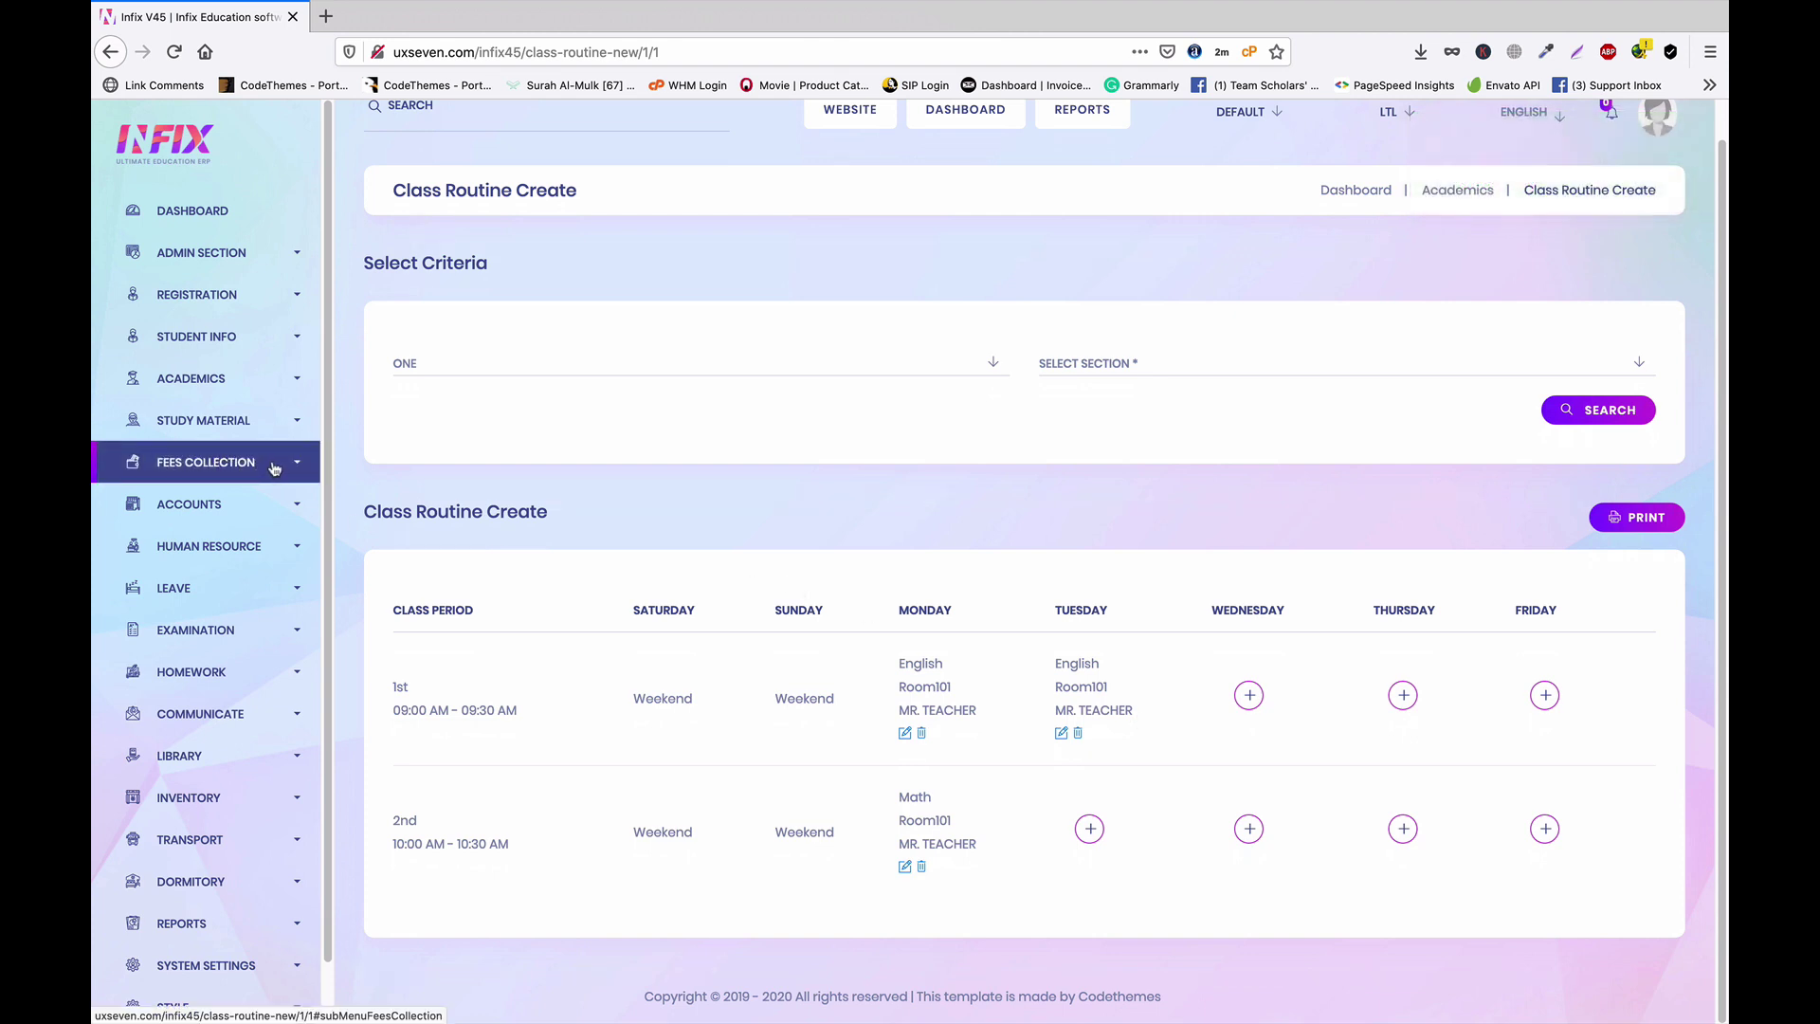
# Reload class ONE, section A's routine to verify the saved periods, then expand Student Info
pyautogui.click(267, 379)
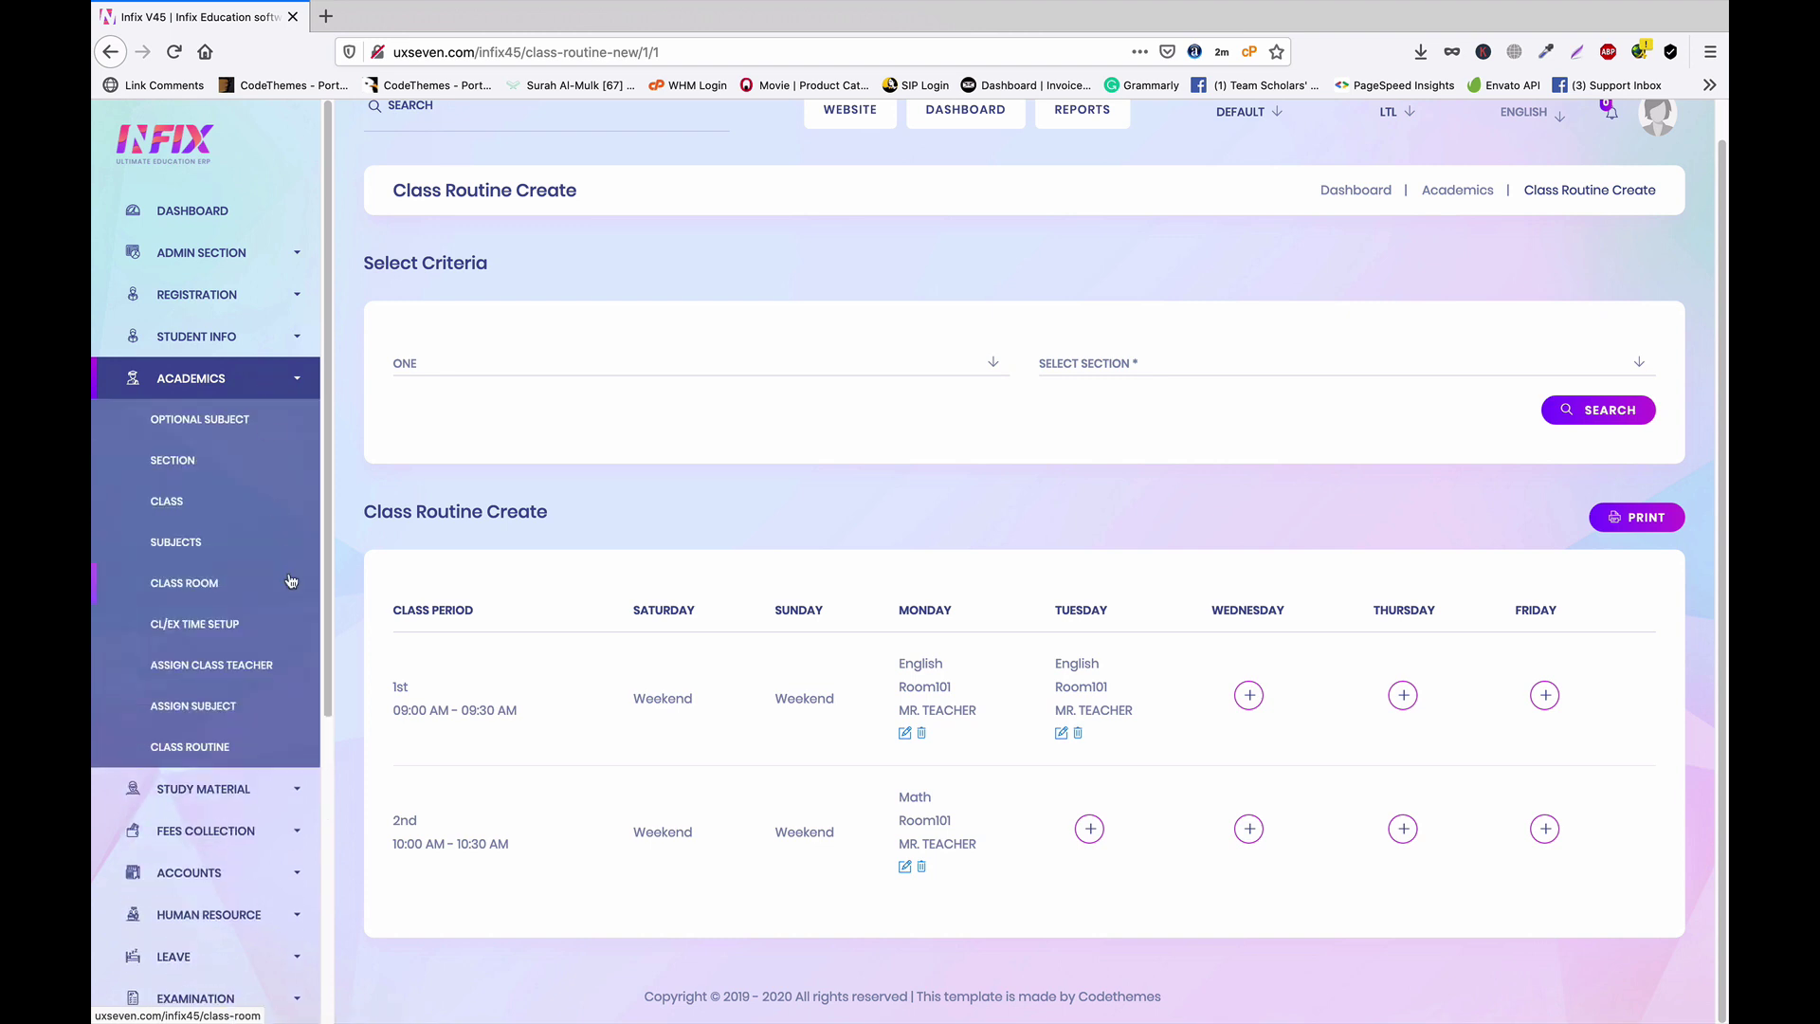
pyautogui.click(212, 756)
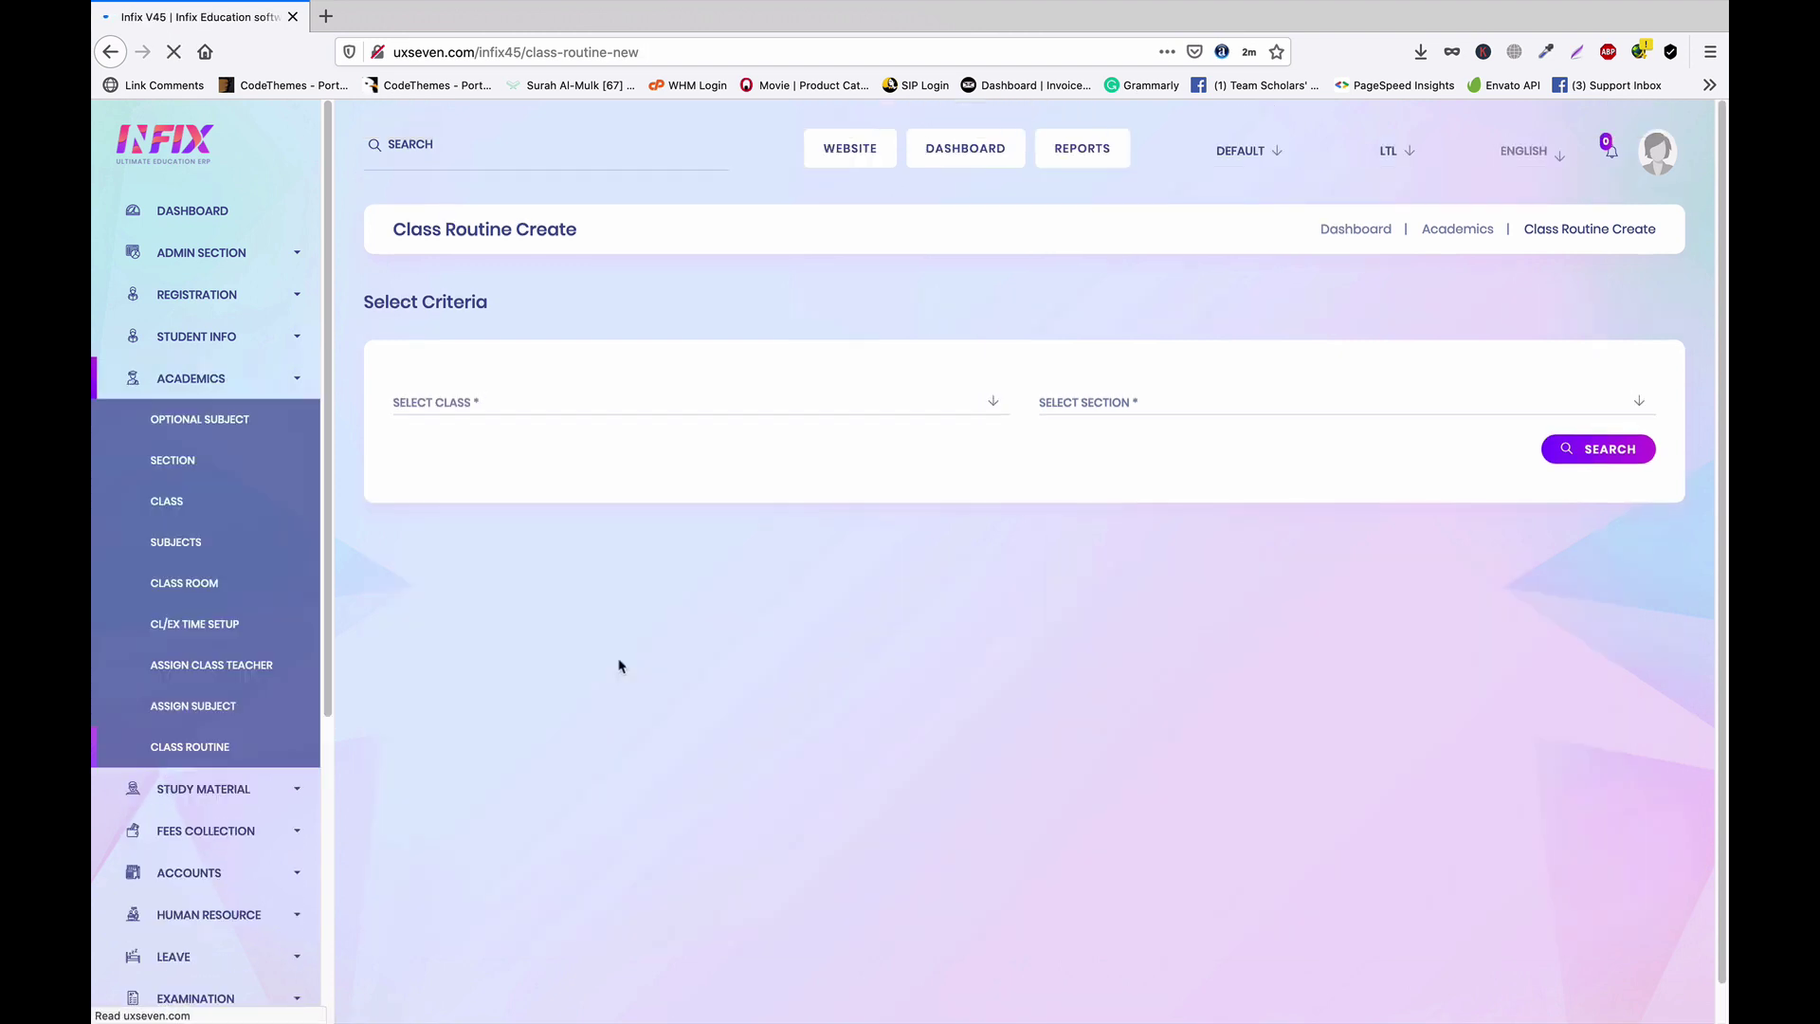
pyautogui.click(662, 413)
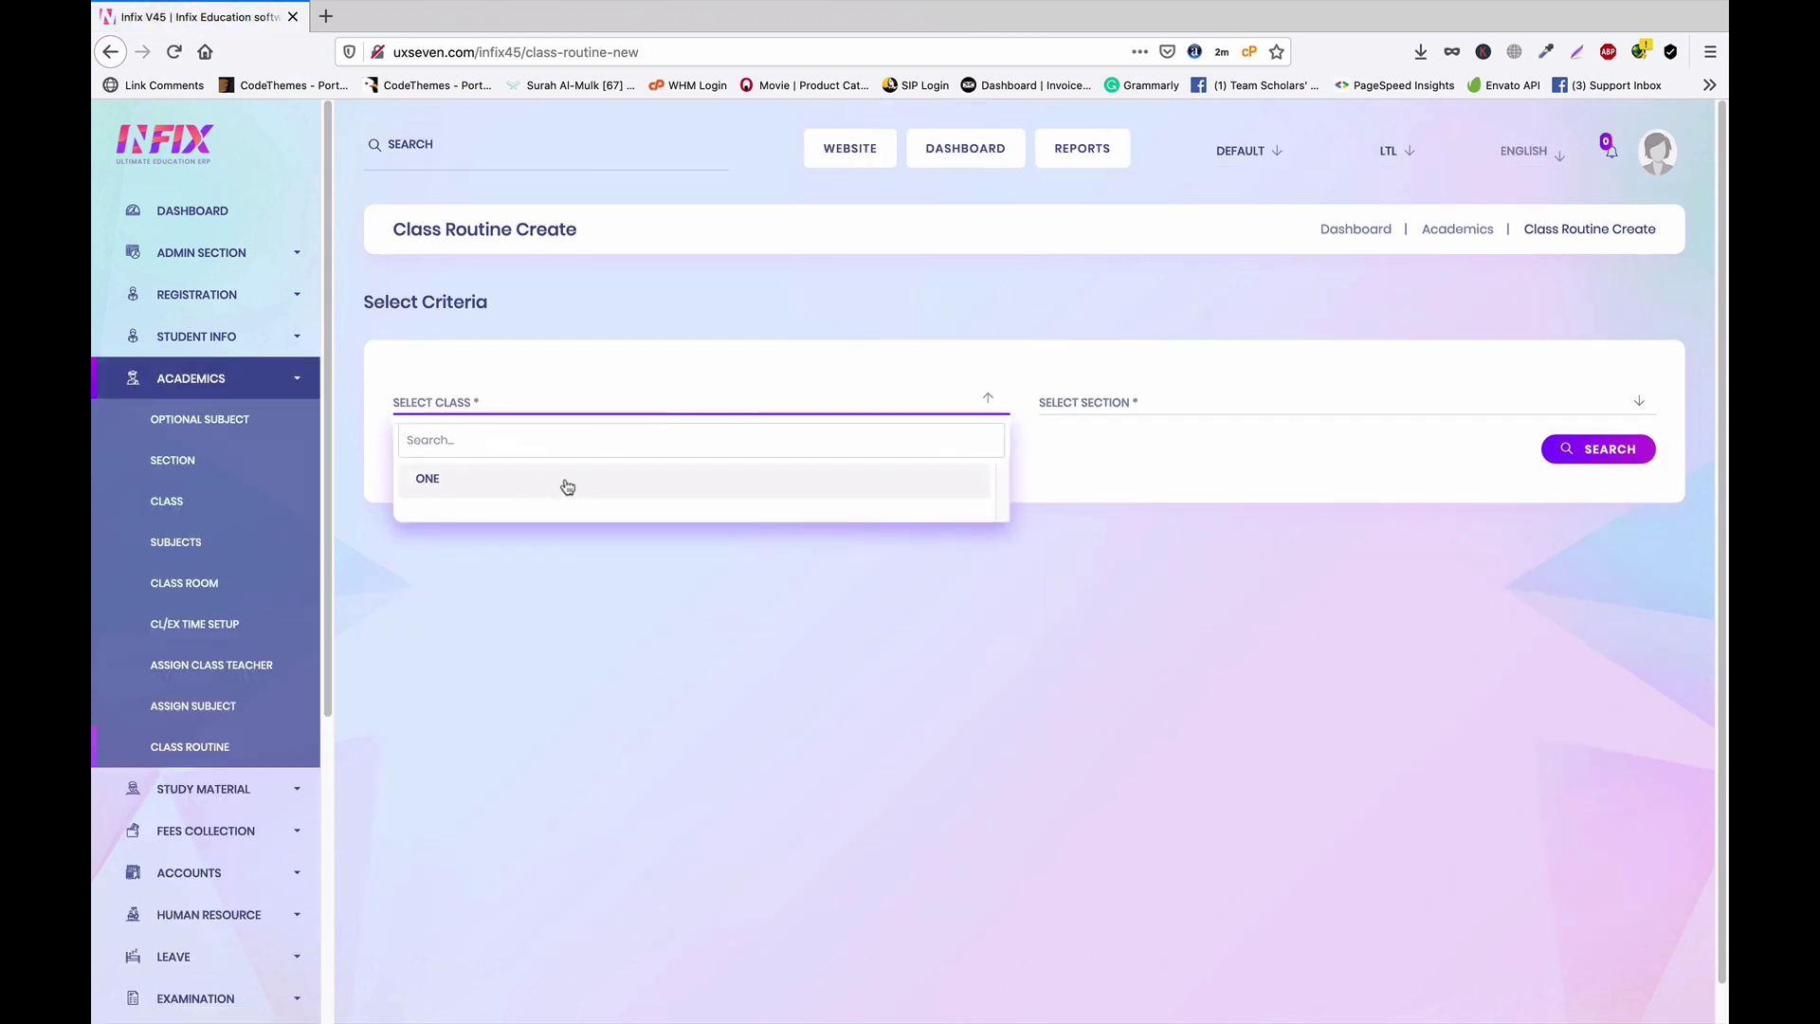
pyautogui.click(566, 486)
pyautogui.click(1192, 414)
pyautogui.click(1133, 489)
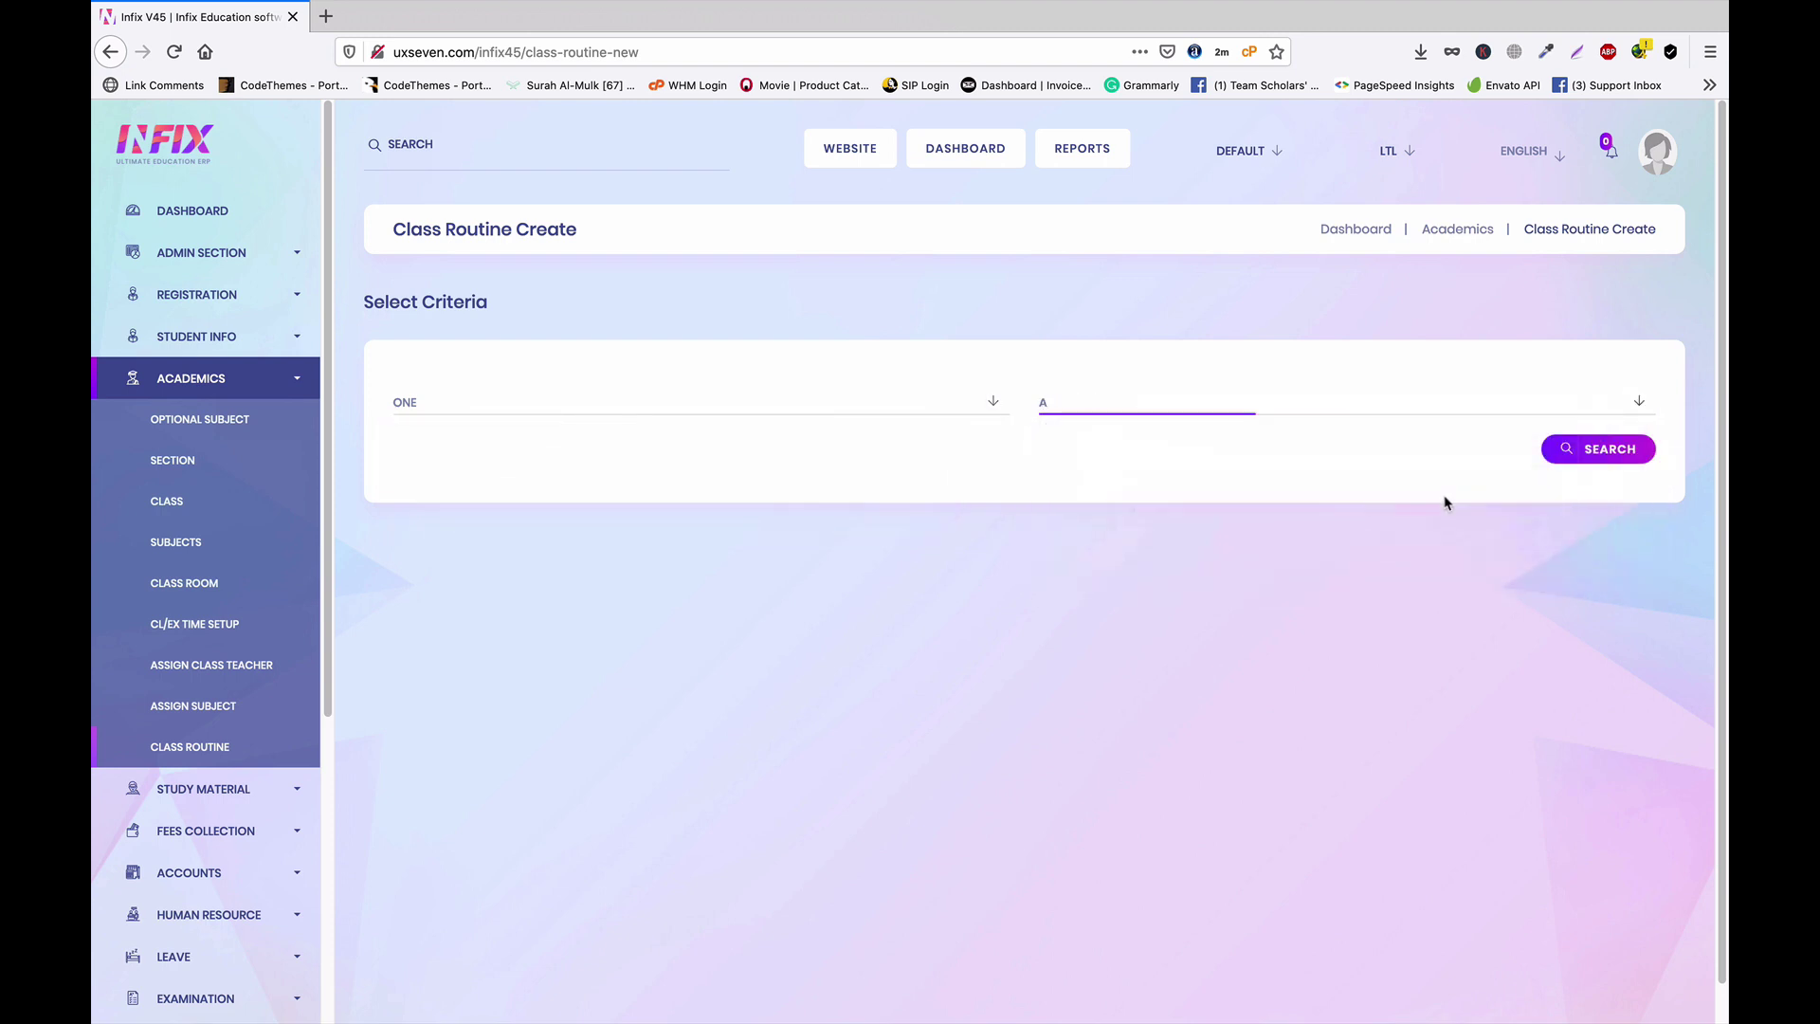
pyautogui.click(1602, 448)
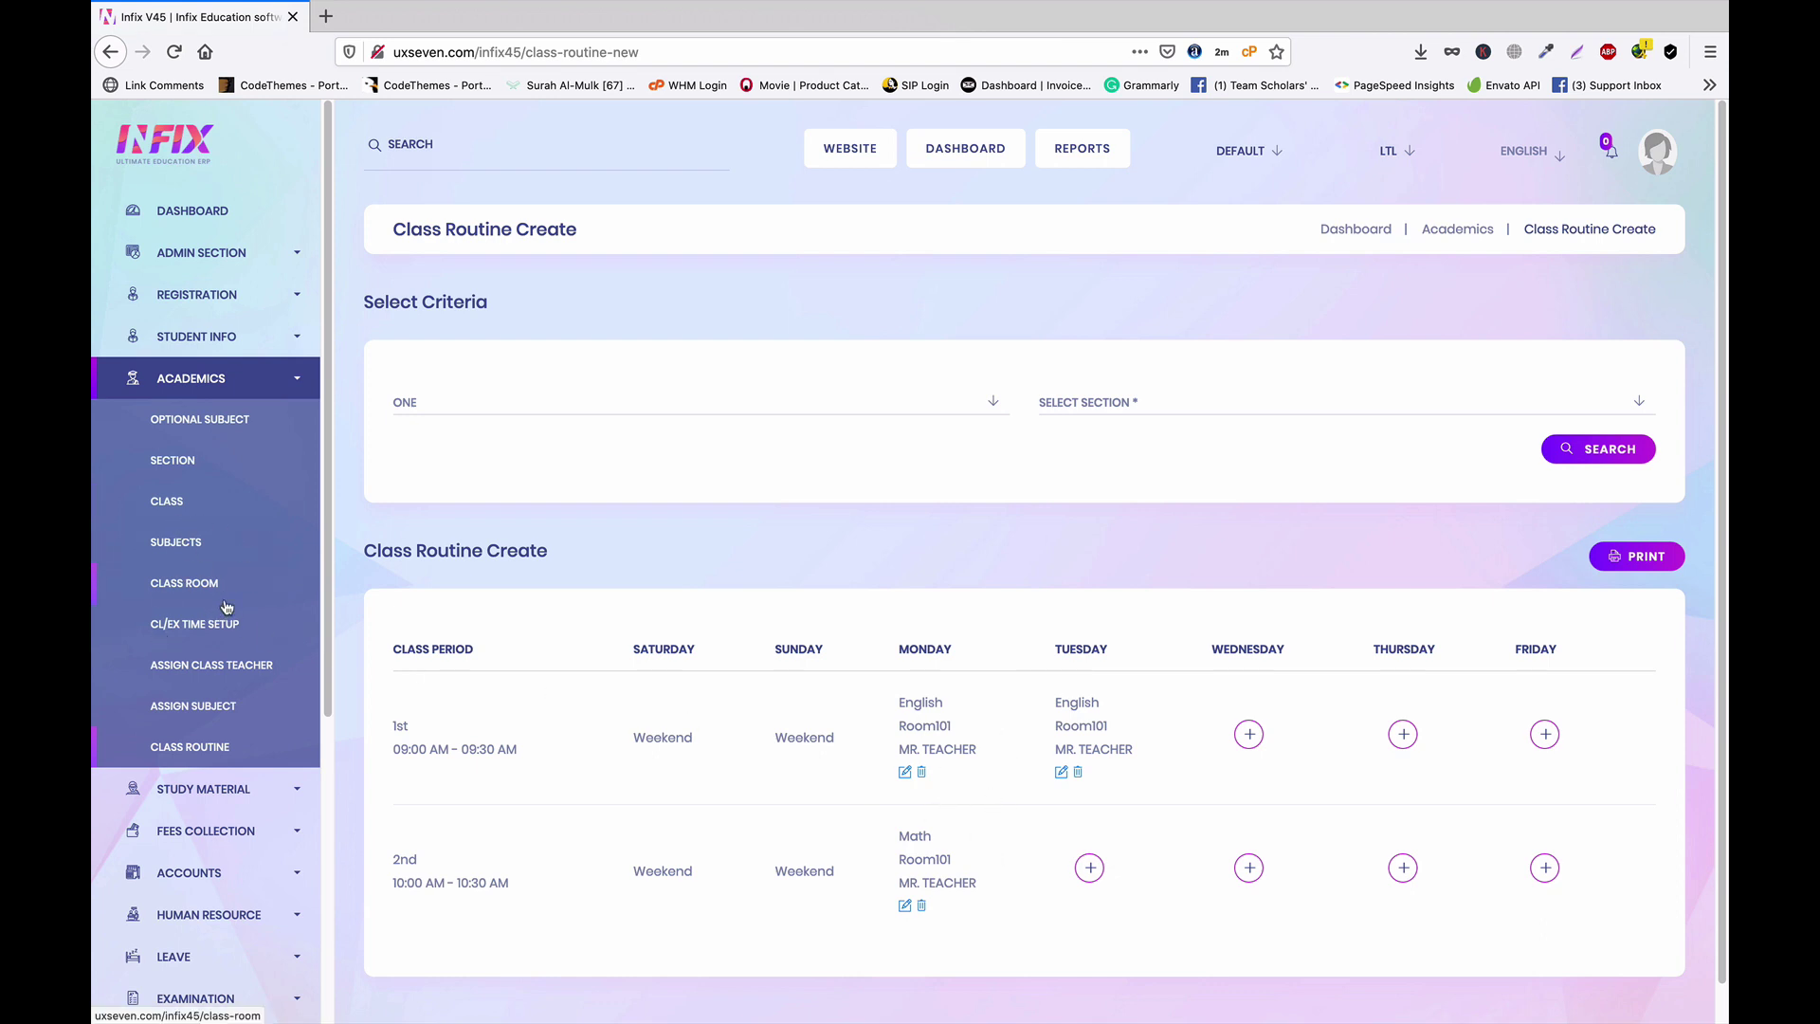
pyautogui.click(226, 339)
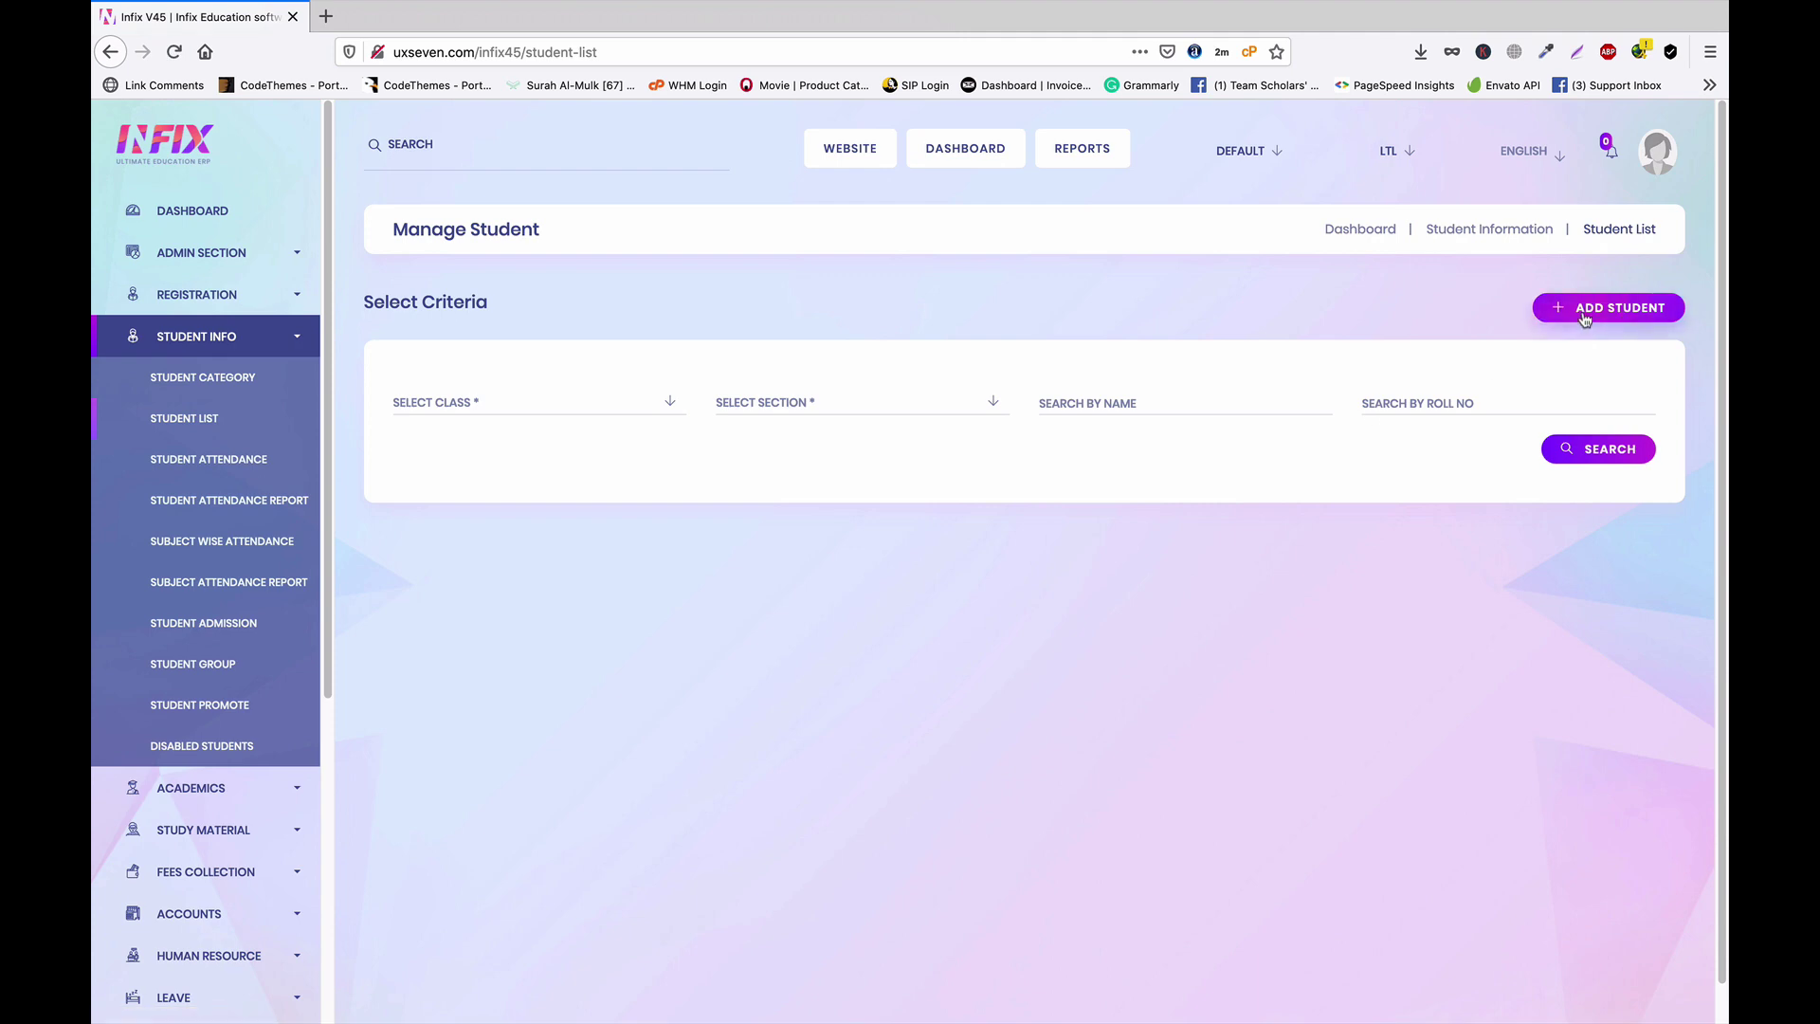
# Look over the Add Student admission form, then switch to the Import Student page
pyautogui.click(1594, 318)
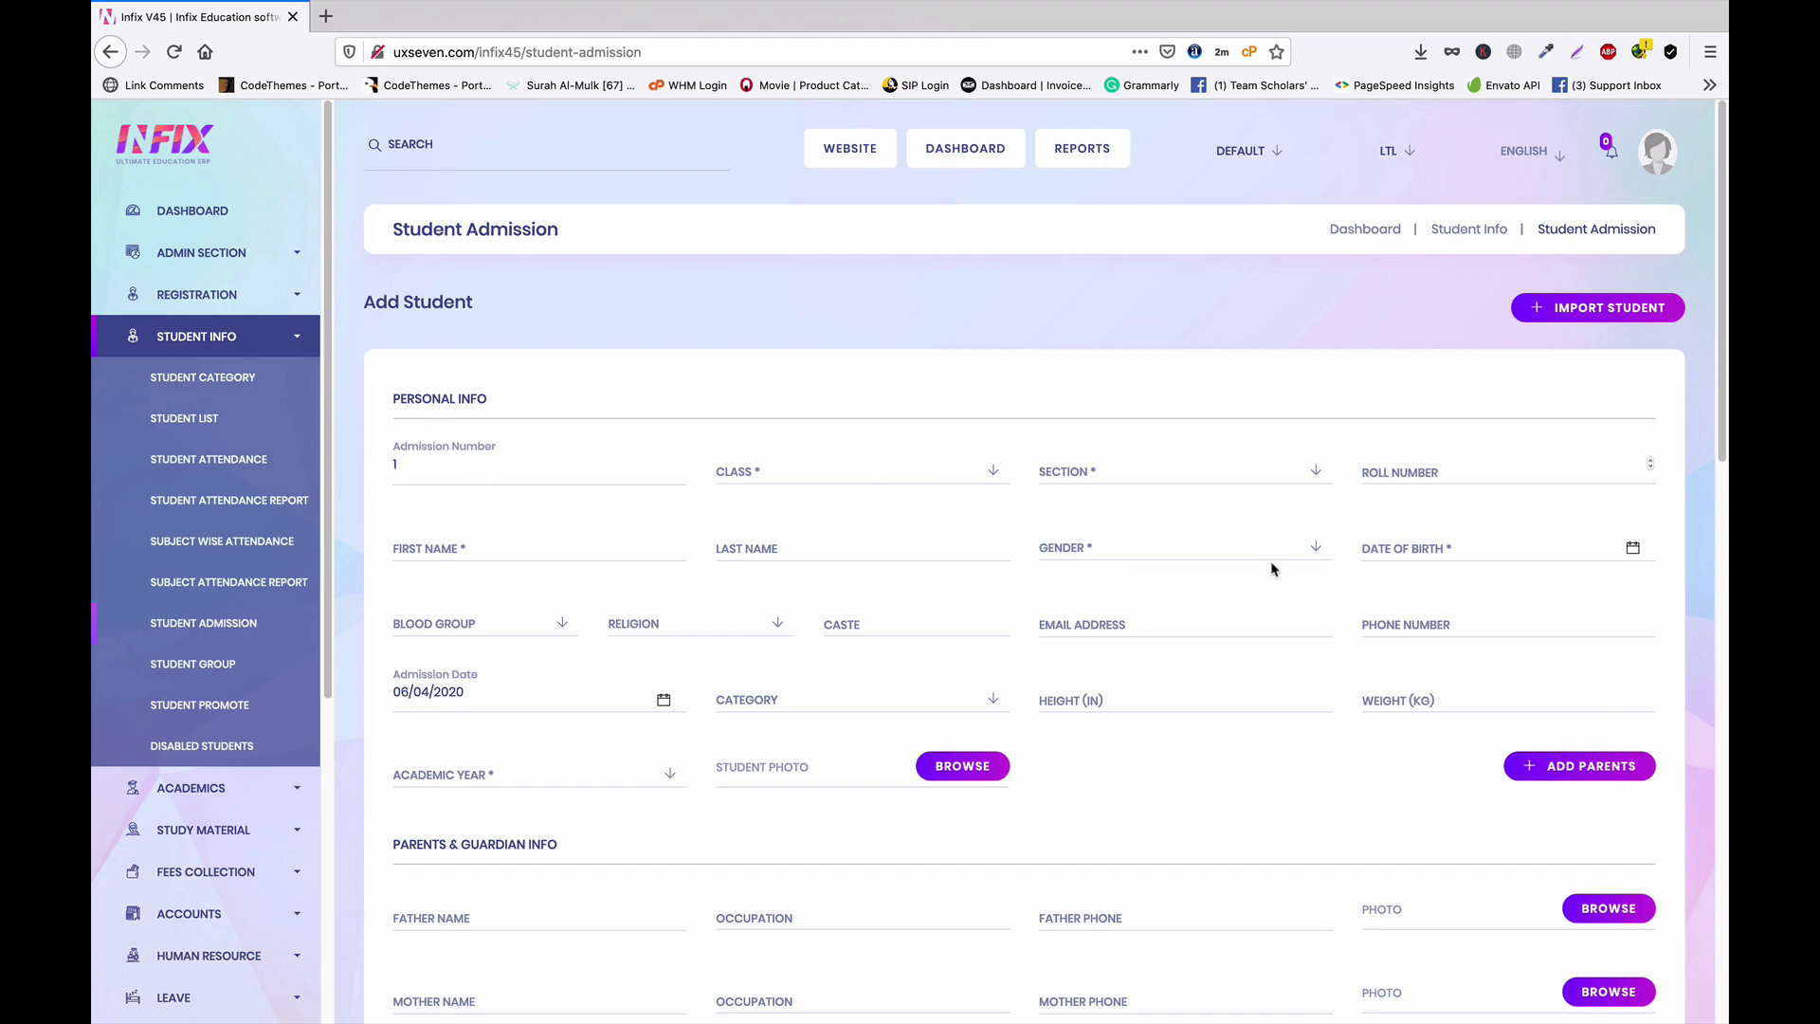
pyautogui.scroll(-5, 1286, 587)
pyautogui.scroll(5, 1289, 588)
pyautogui.click(1592, 311)
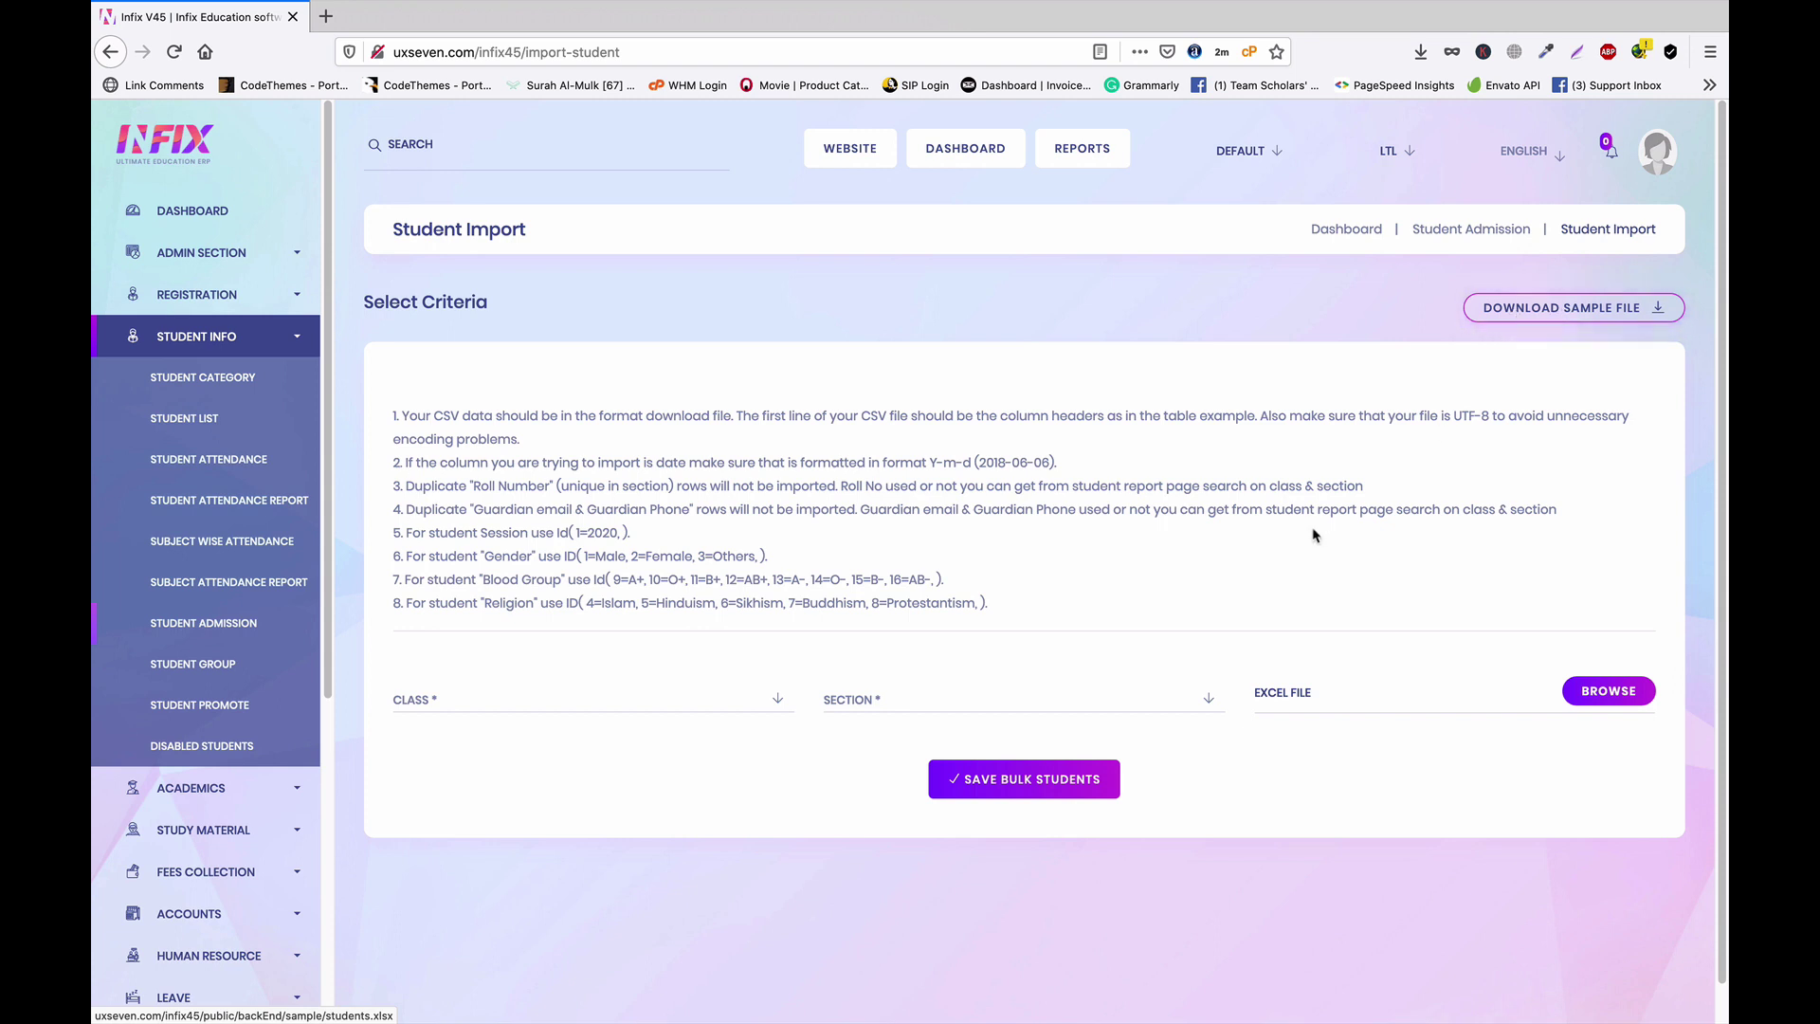
# Set class ONE and section A on the import form, highlight the instructions, then go to Student List
pyautogui.click(569, 700)
pyautogui.click(479, 783)
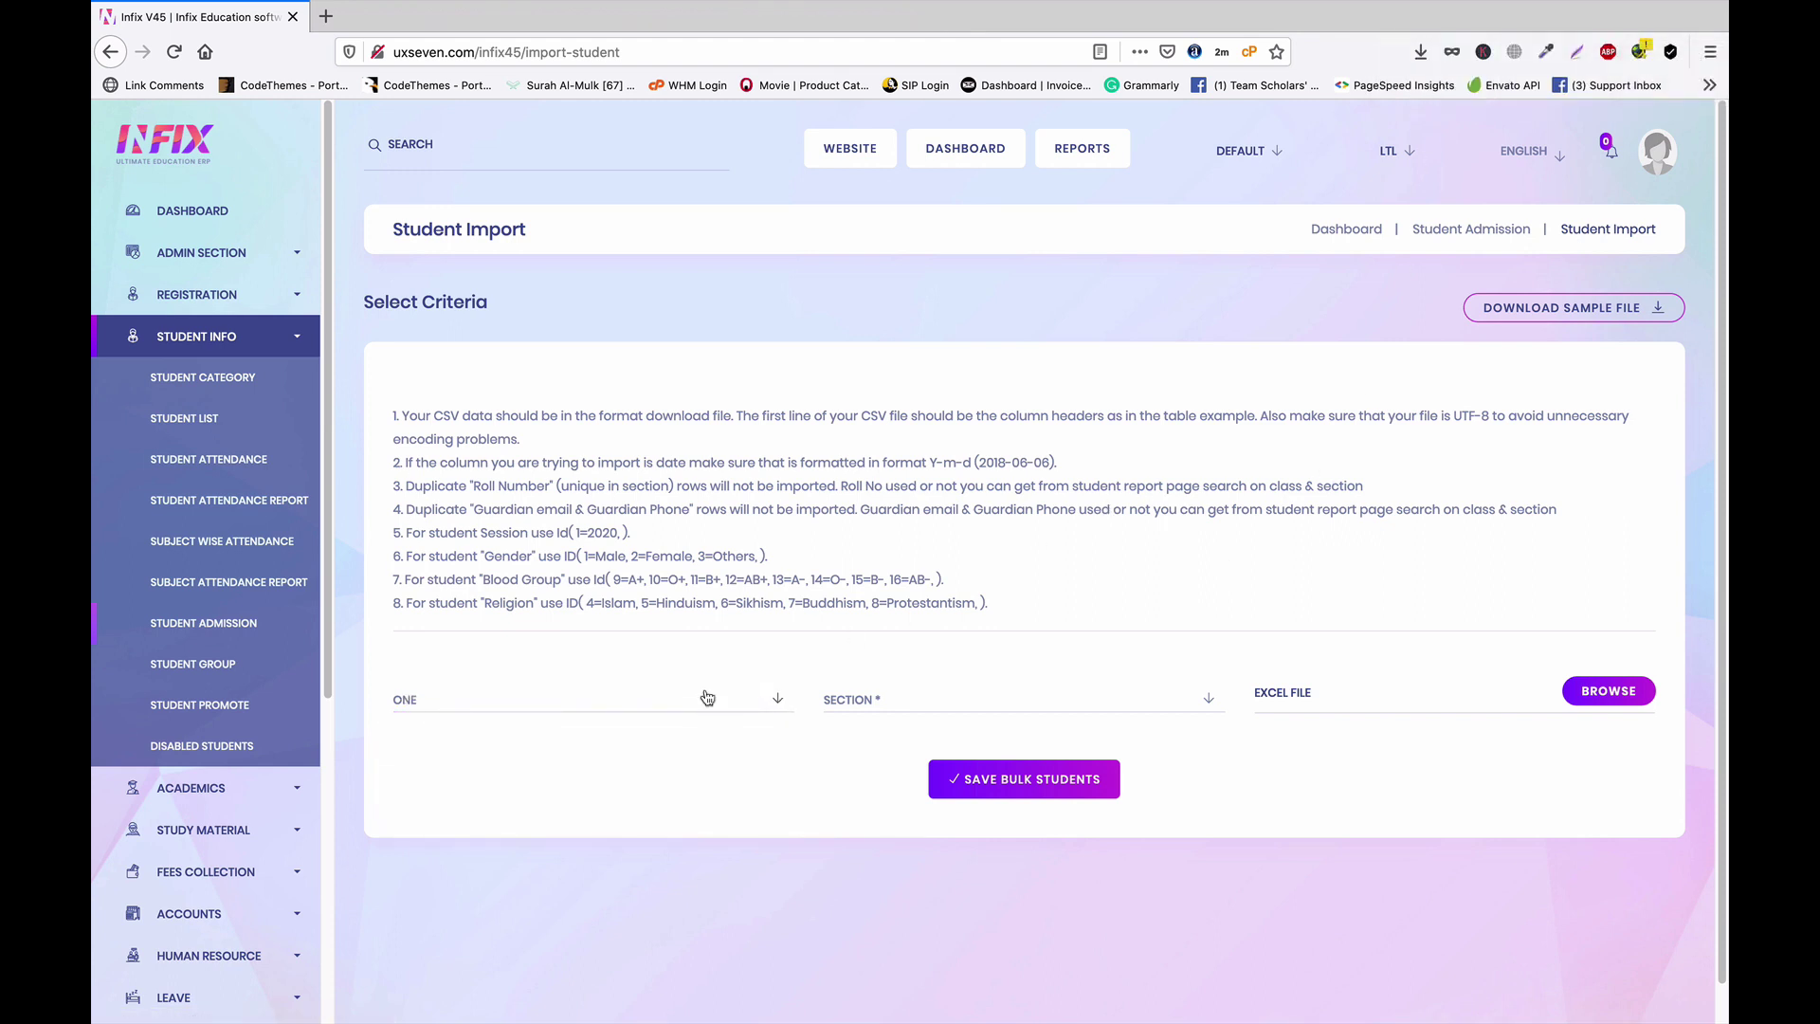
pyautogui.click(953, 707)
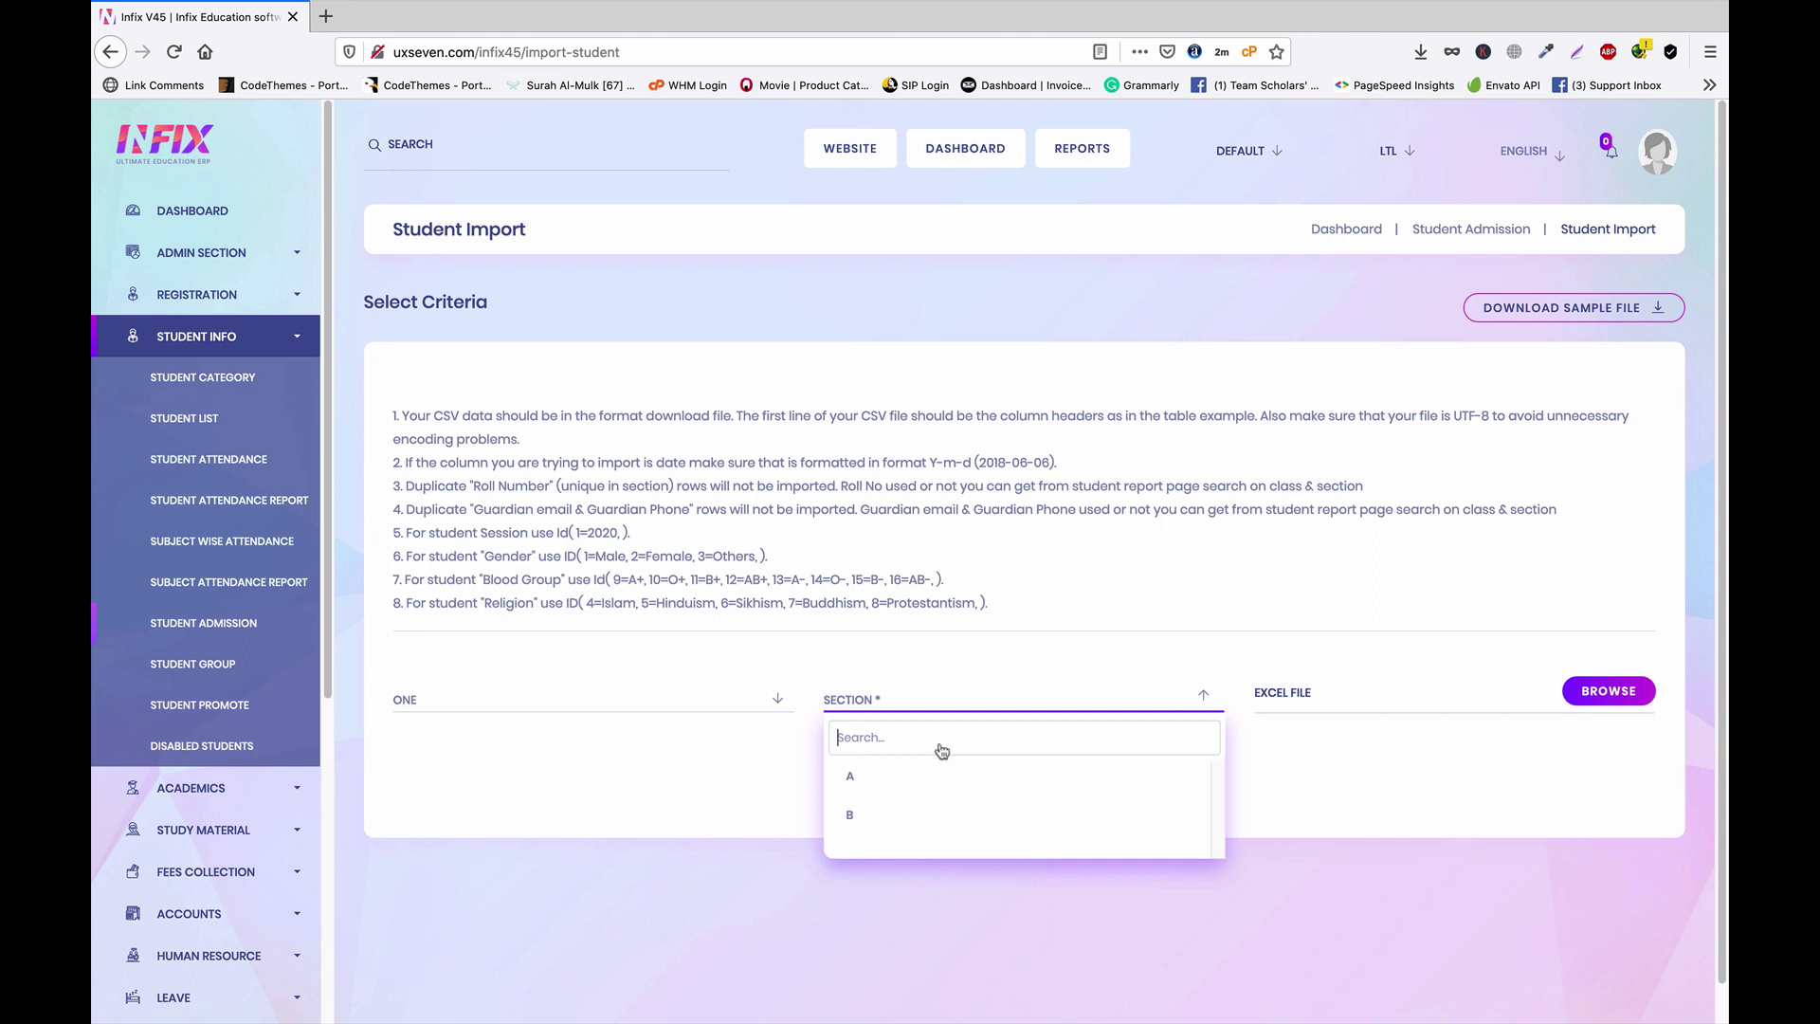
pyautogui.click(903, 790)
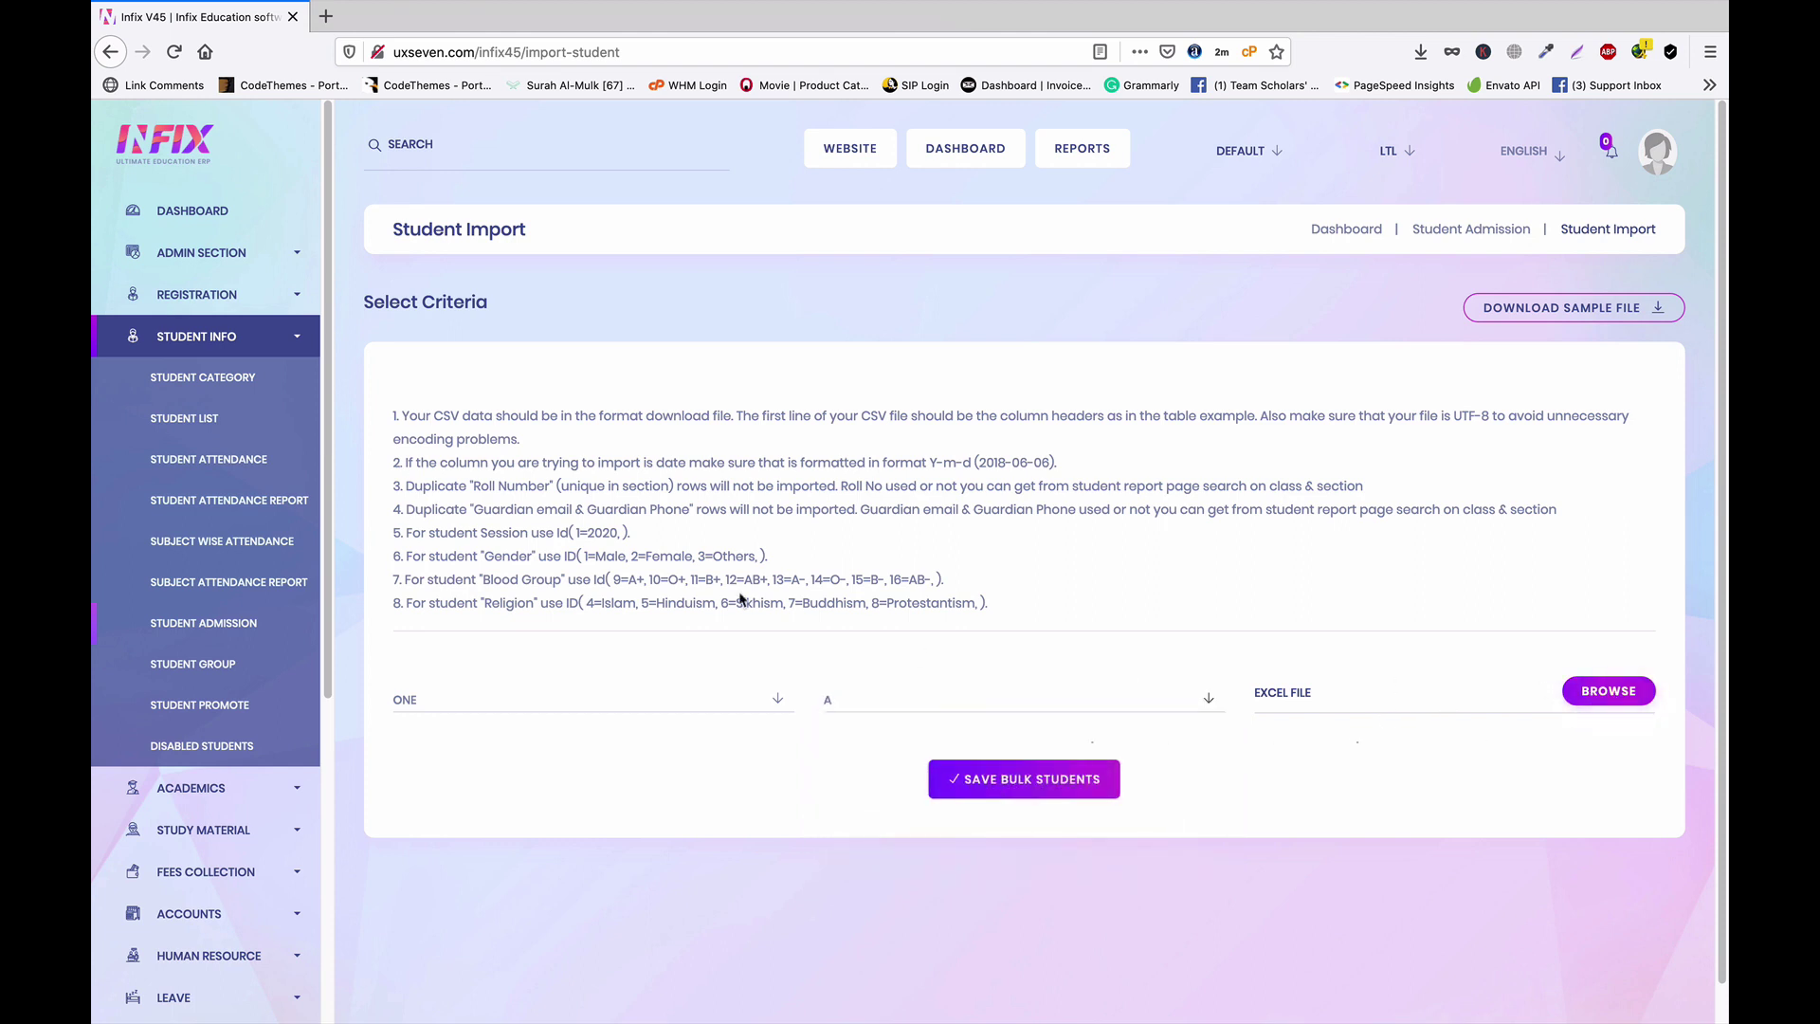
pyautogui.moveTo(399, 411); pyautogui.dragTo(995, 607)
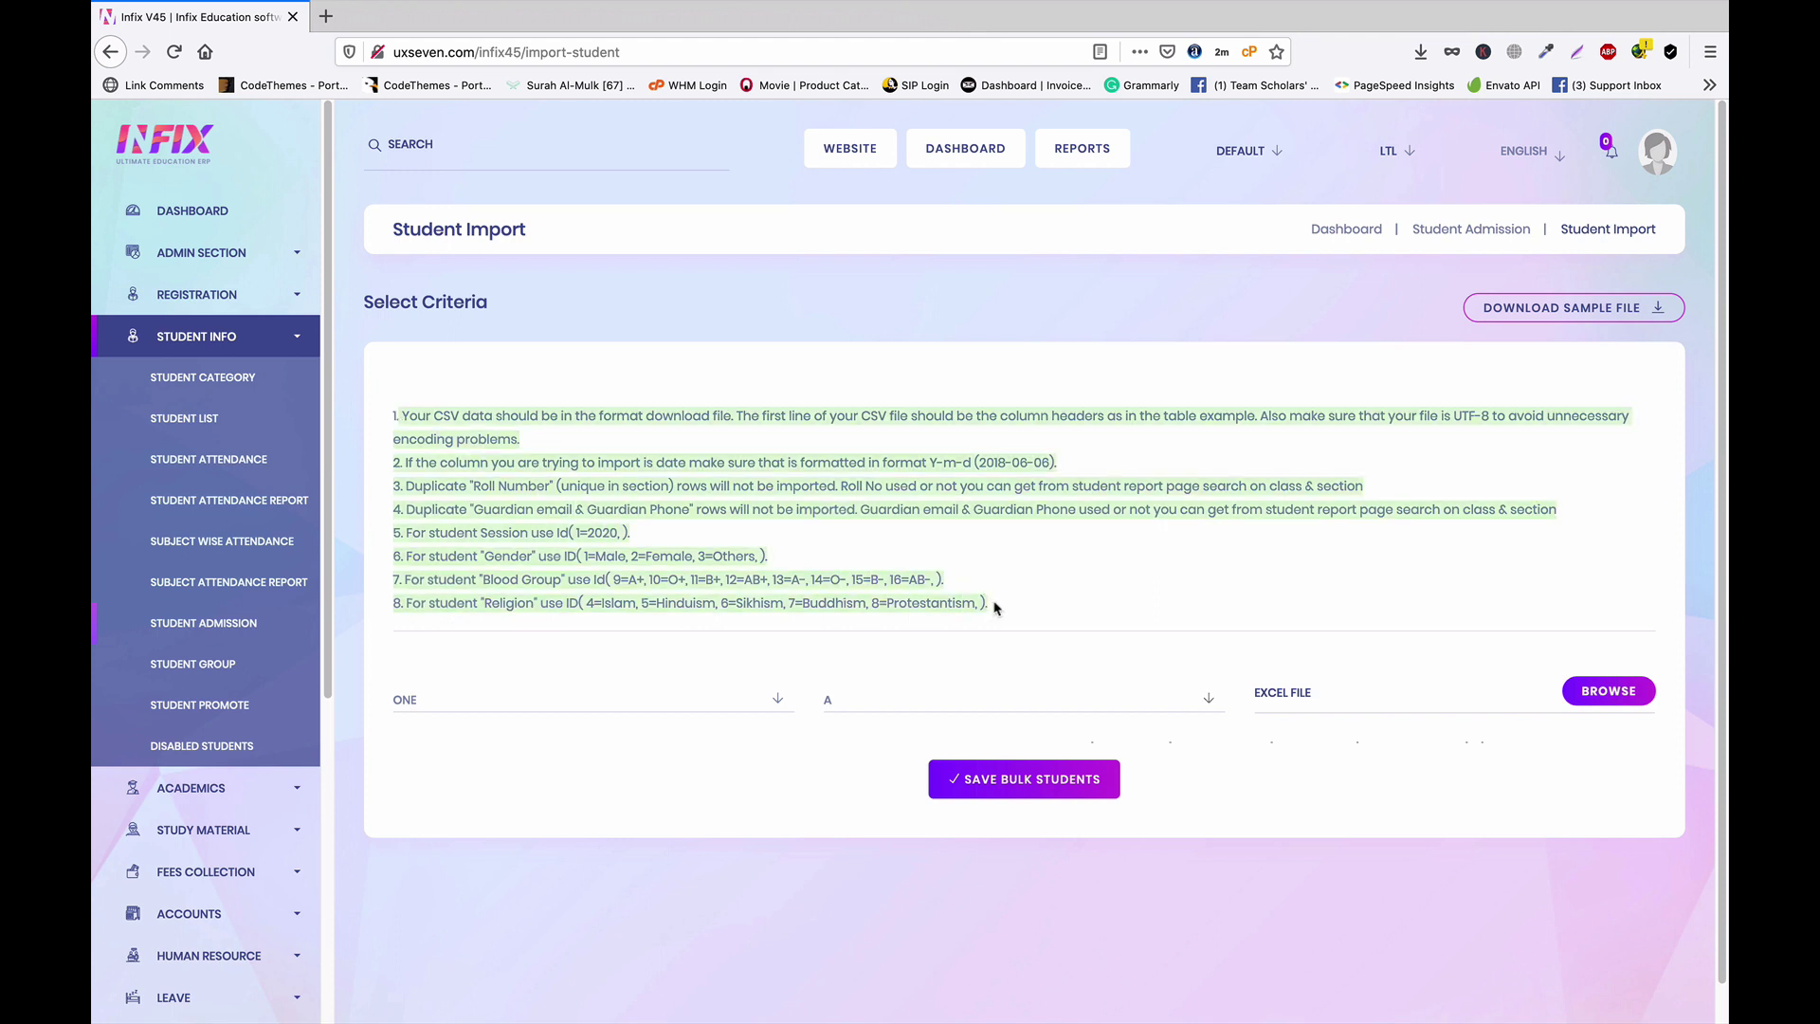
pyautogui.click(1019, 610)
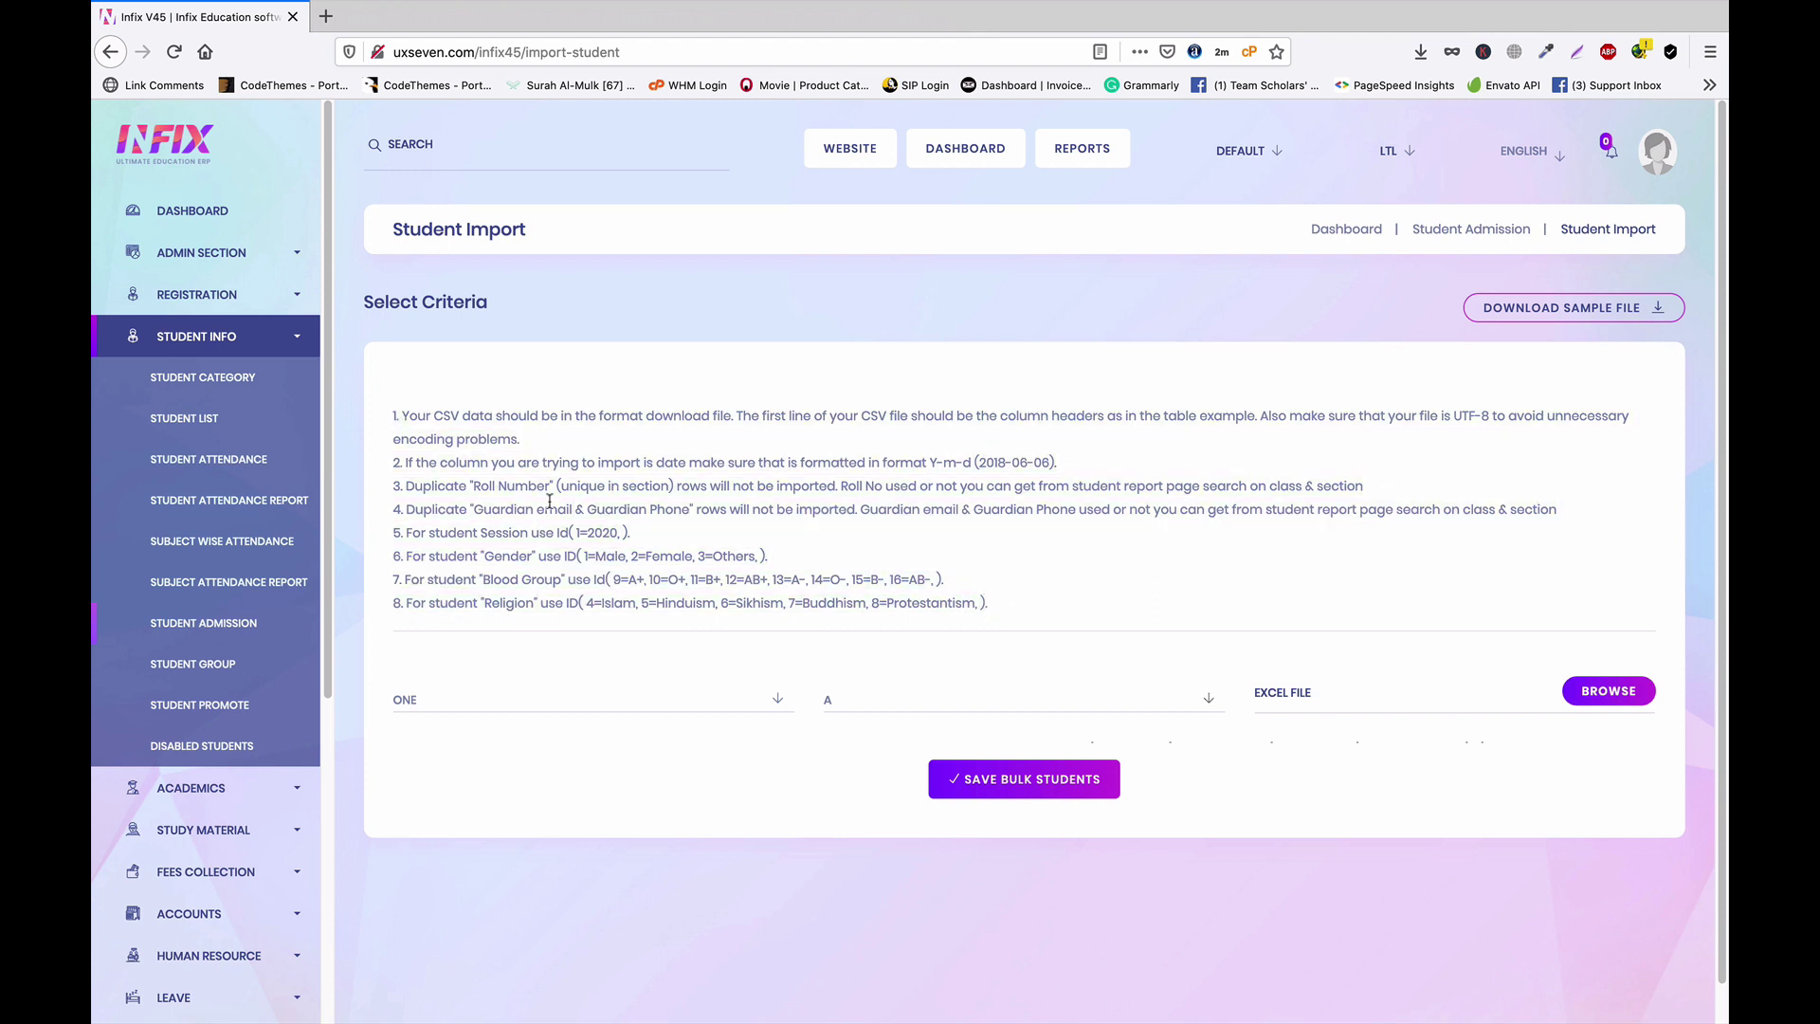
pyautogui.click(174, 424)
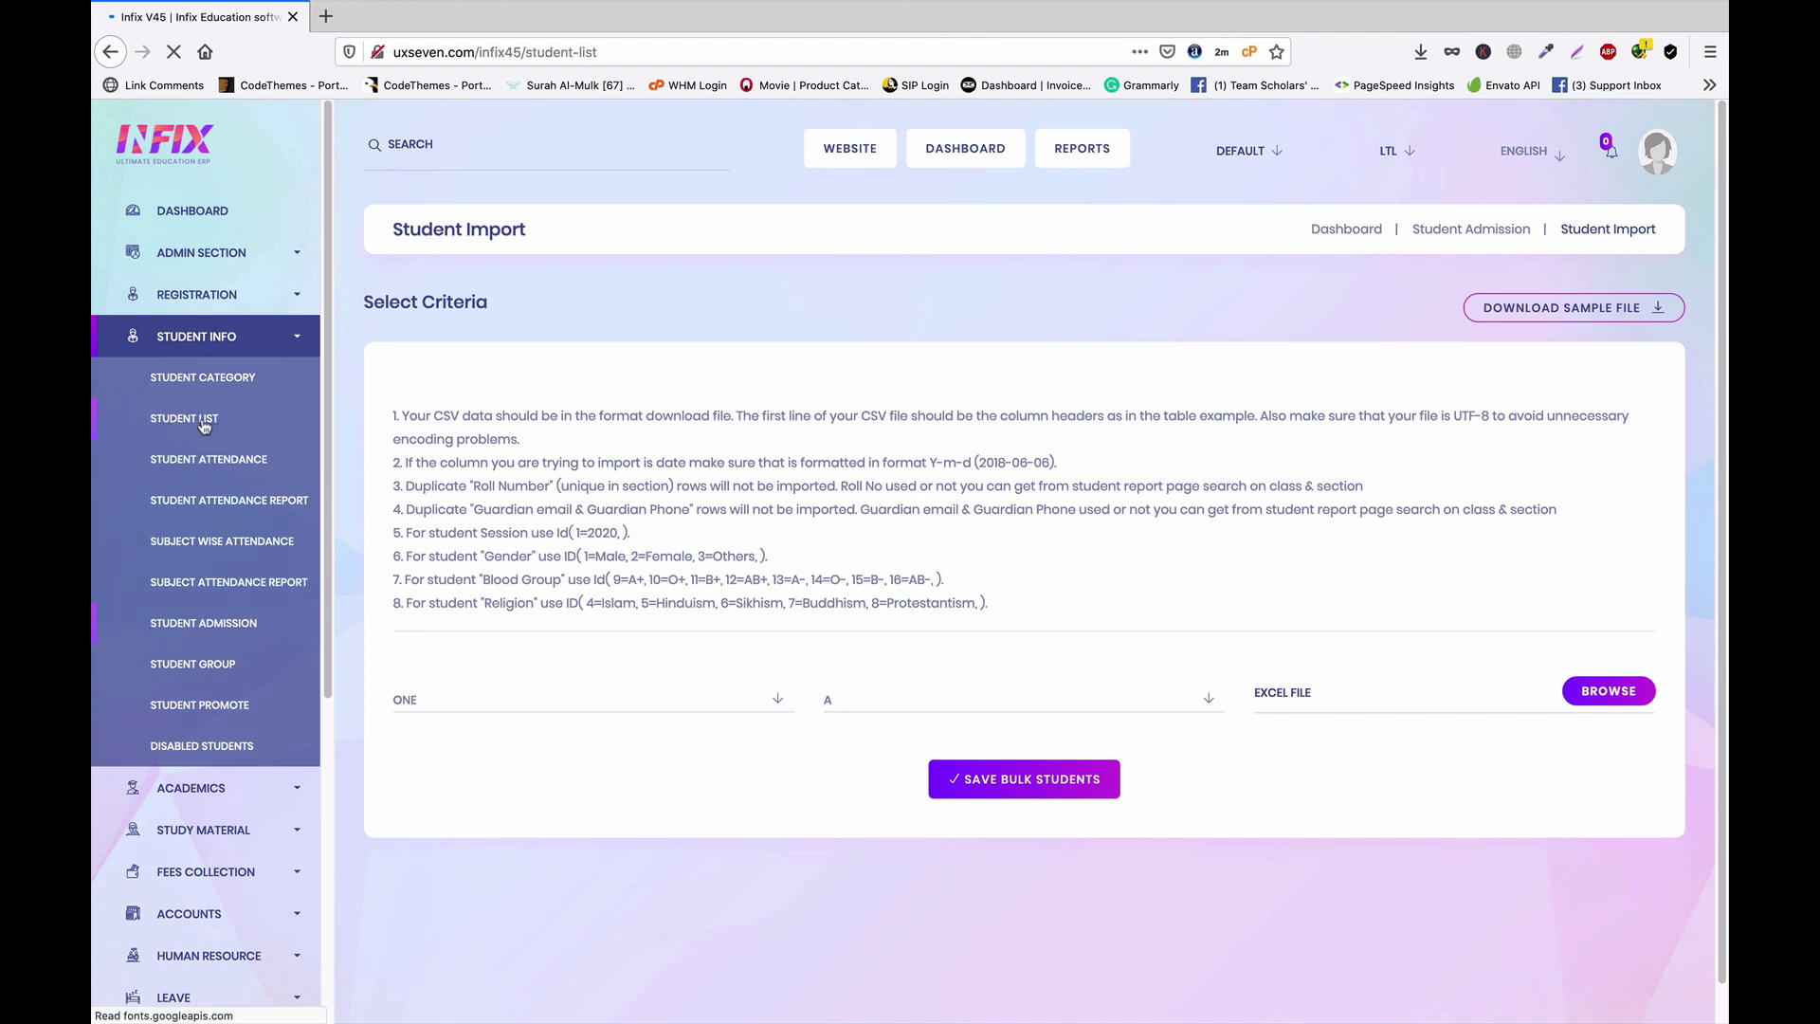
# Start a new admission in class ONE, section A with roll number 1
pyautogui.click(1632, 302)
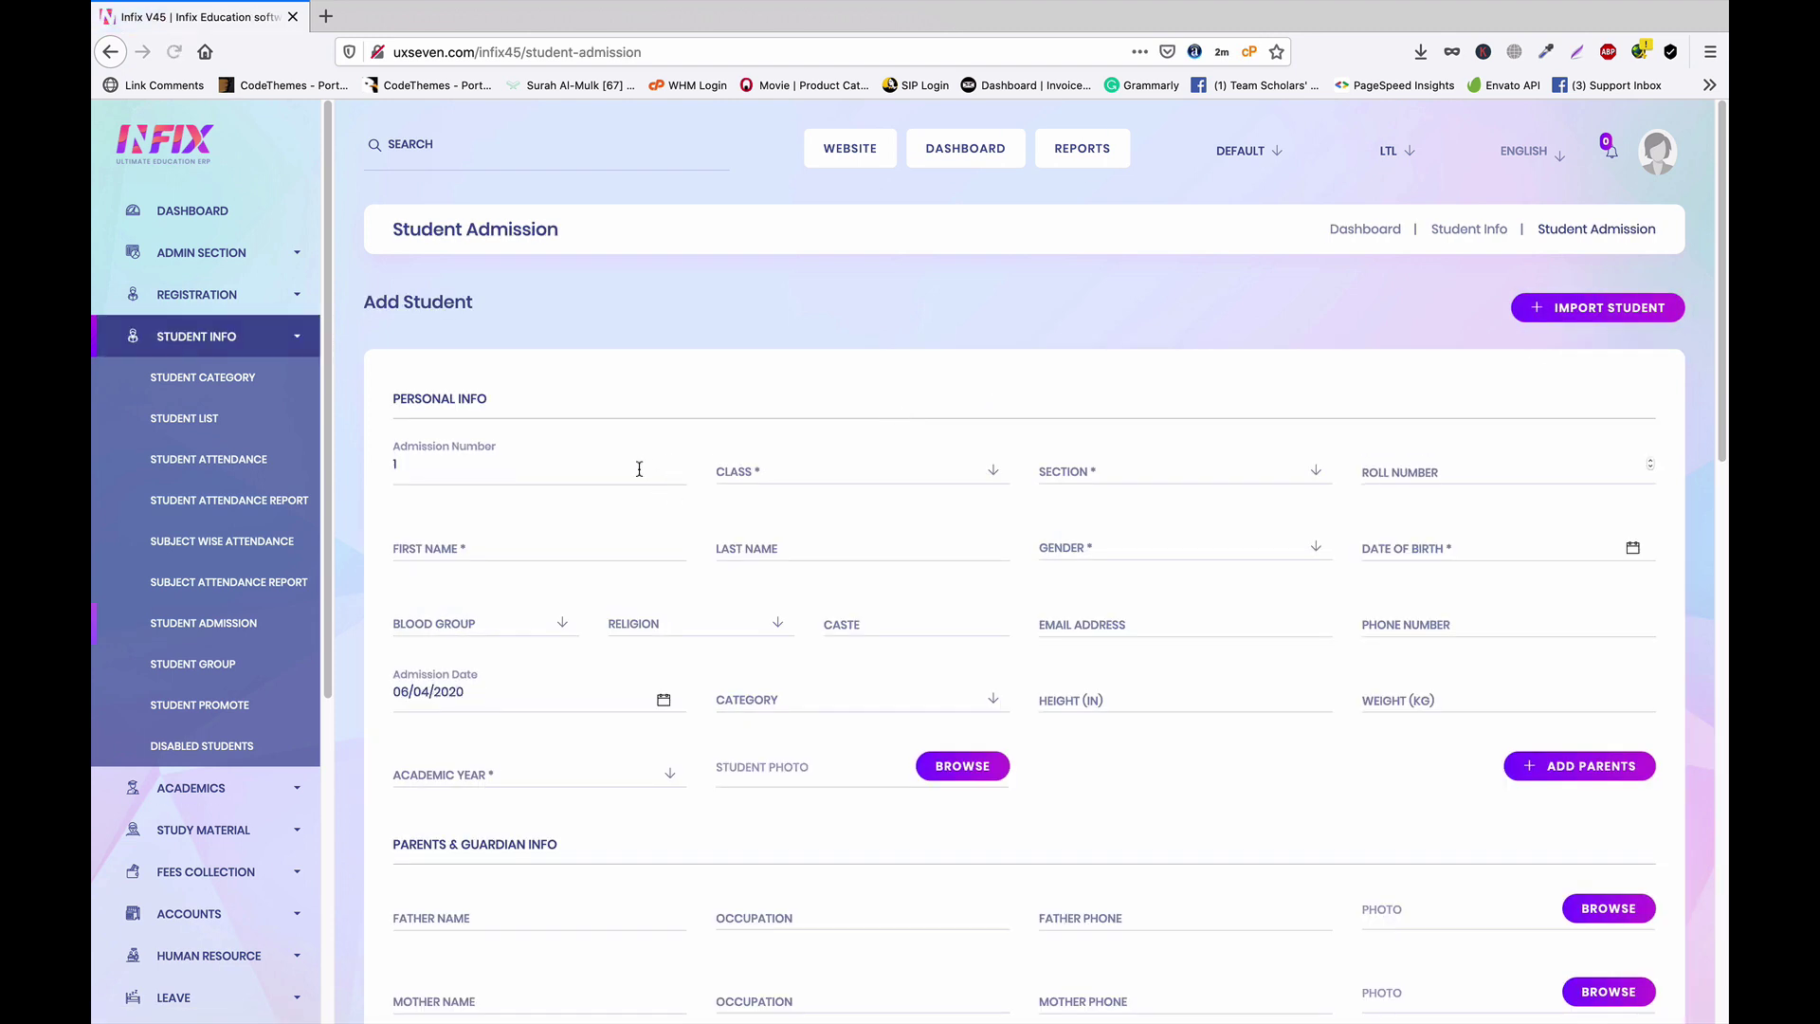
pyautogui.click(789, 472)
pyautogui.click(810, 558)
pyautogui.click(1120, 482)
pyautogui.click(1101, 567)
pyautogui.click(1407, 477)
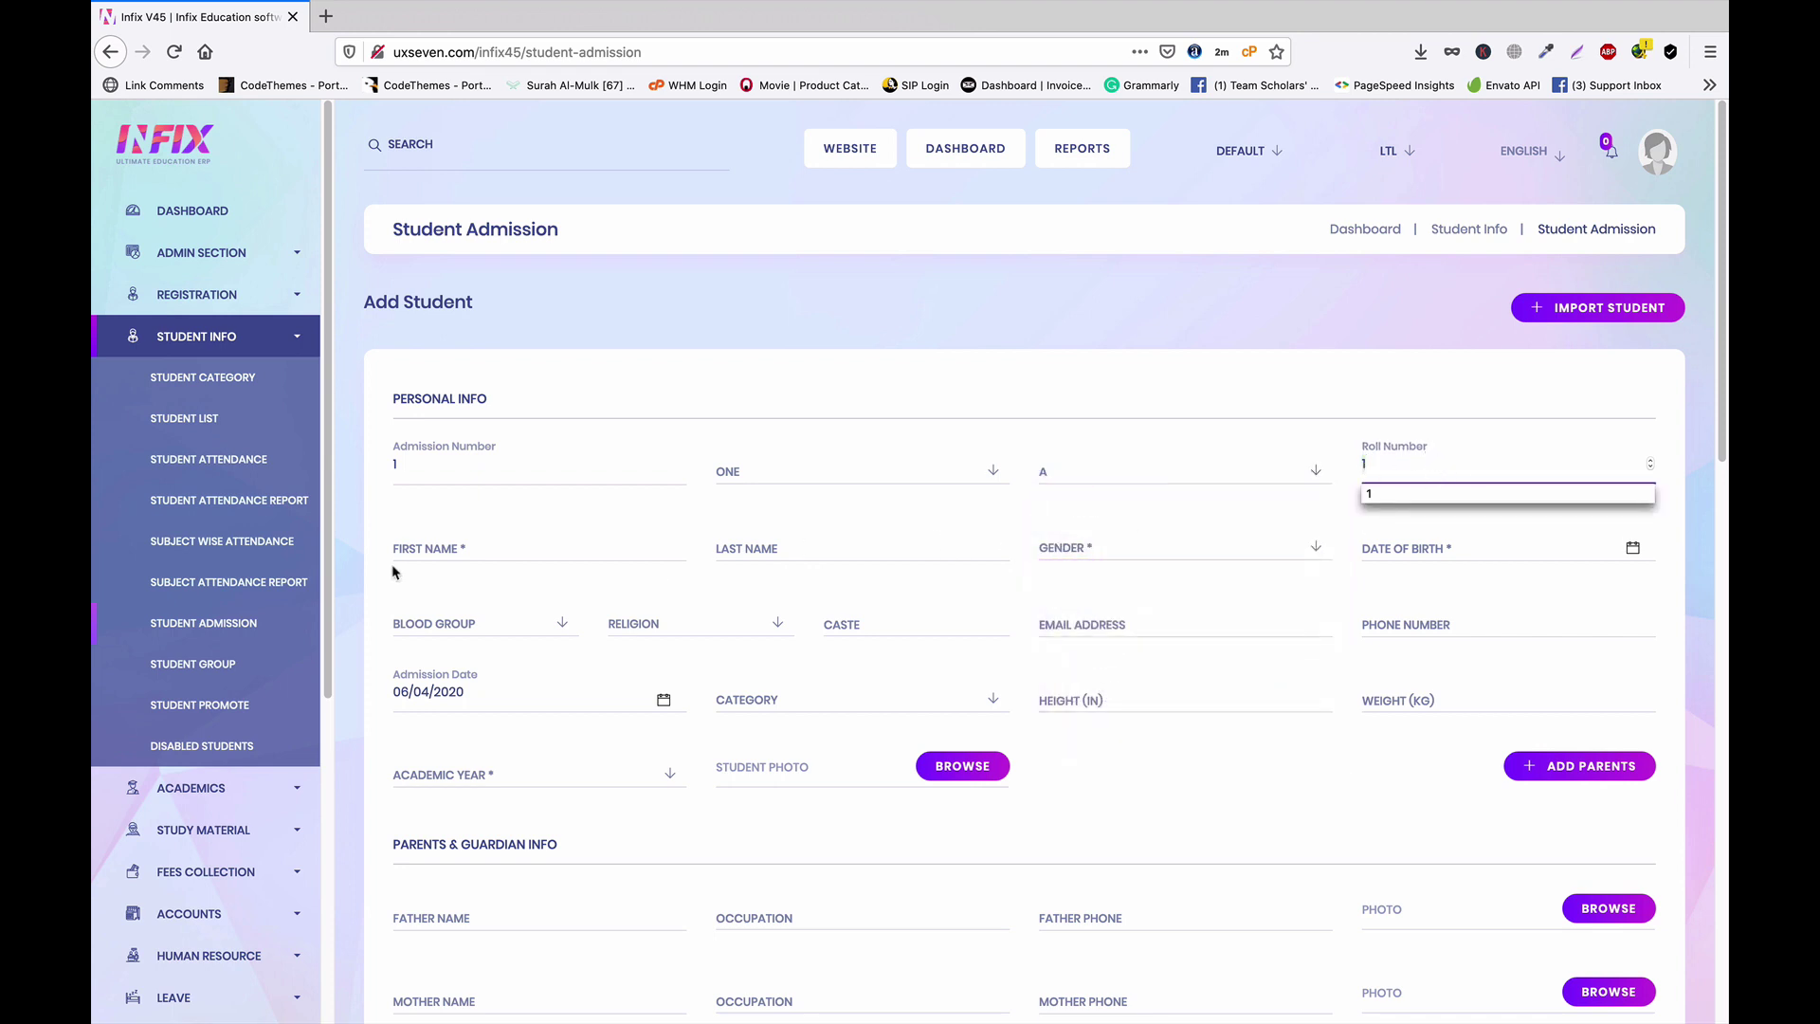
pyautogui.click(494, 549)
pyautogui.write('B')
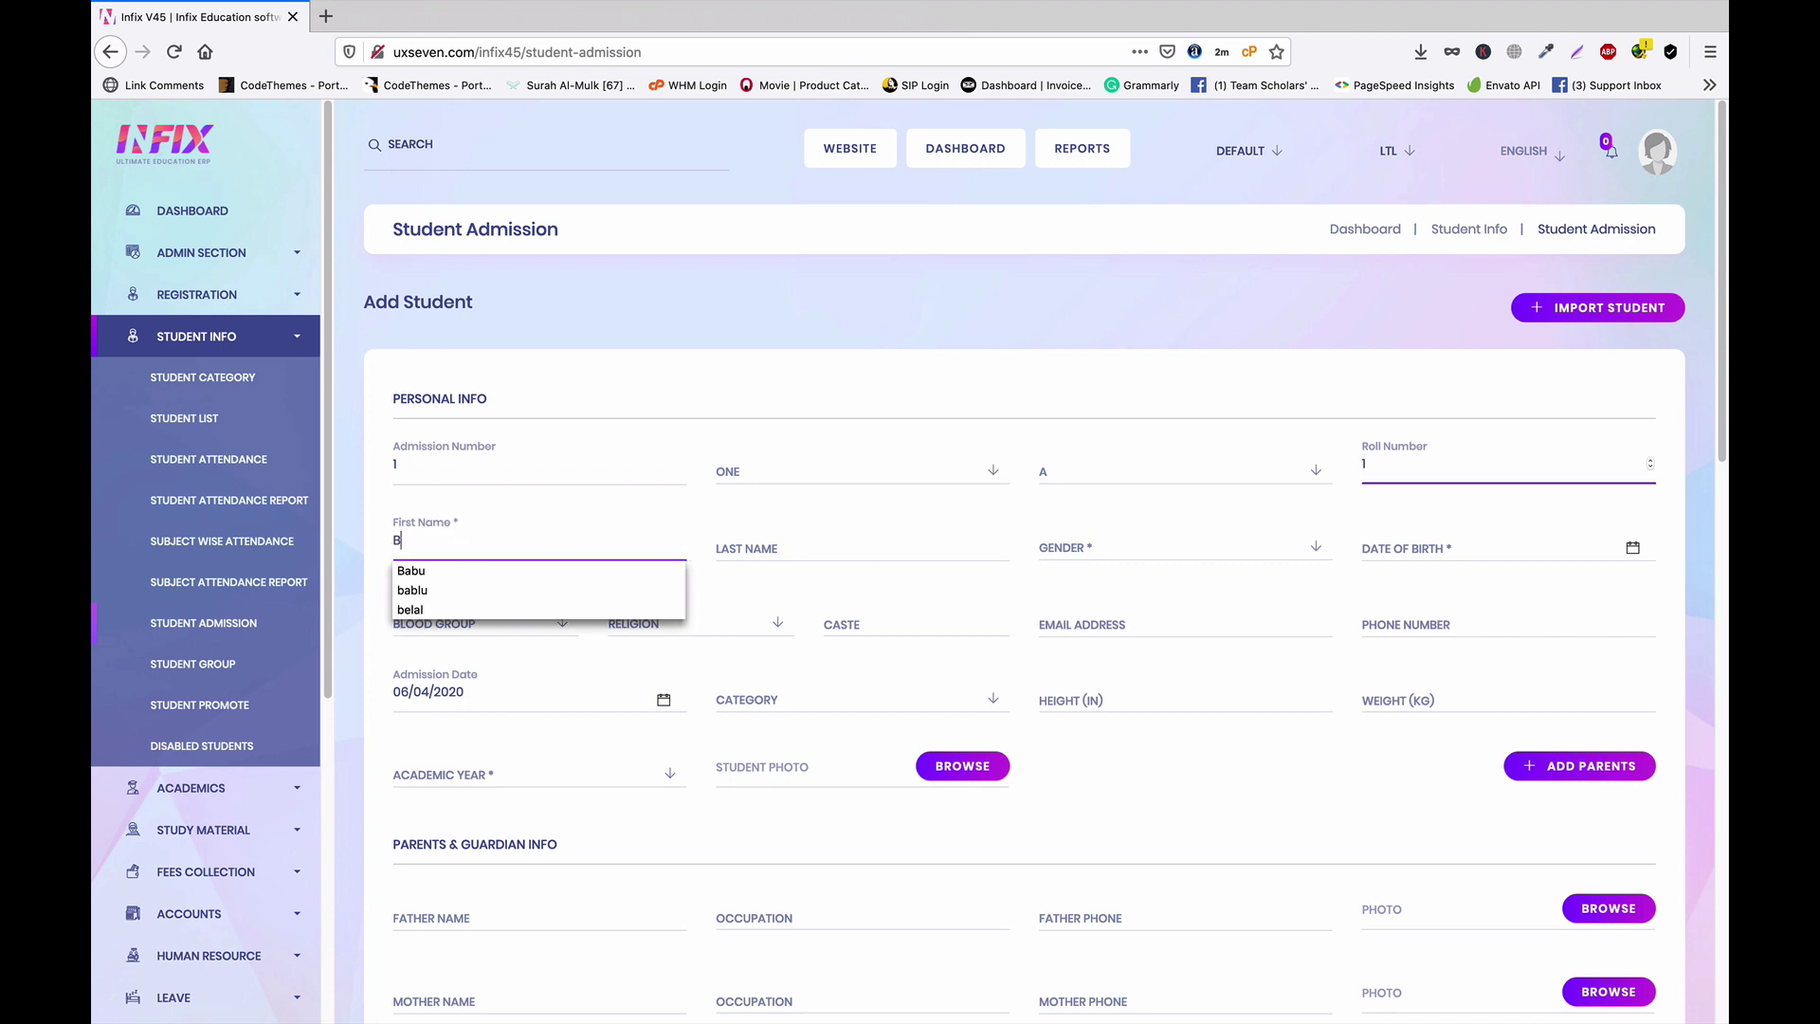
pyautogui.click(479, 572)
pyautogui.click(777, 548)
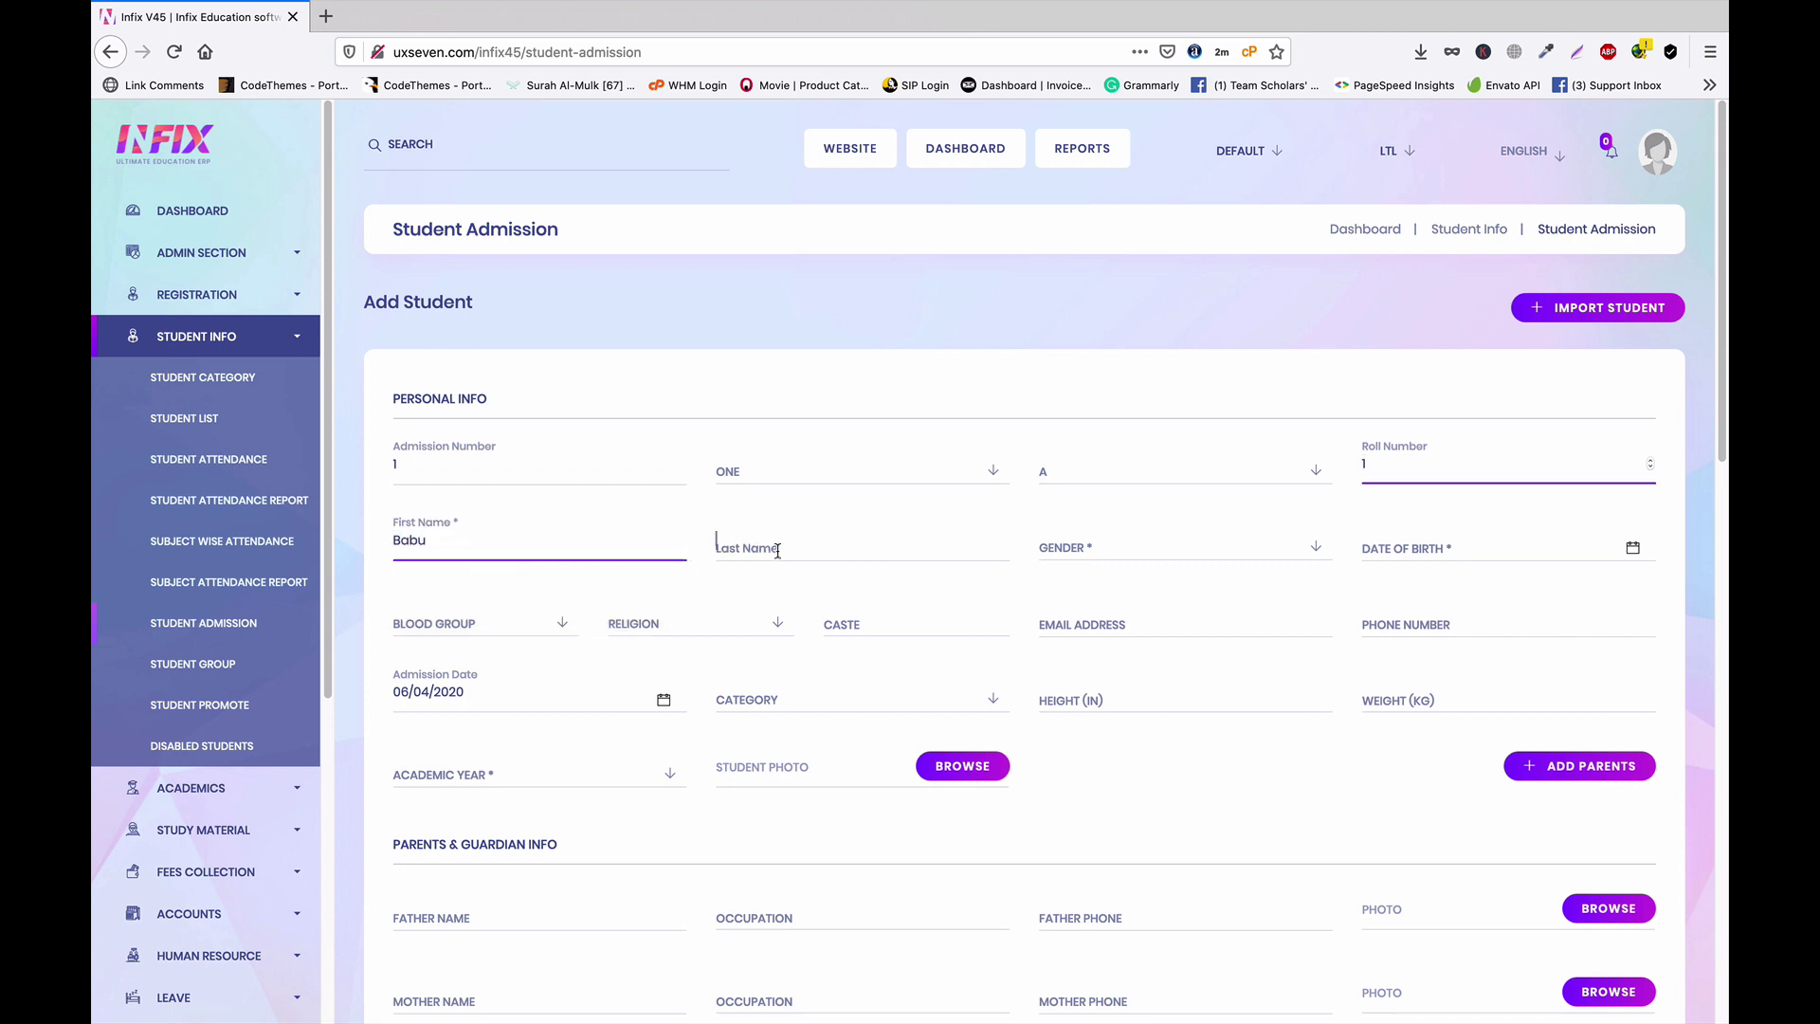
pyautogui.write('Al')
pyautogui.click(755, 572)
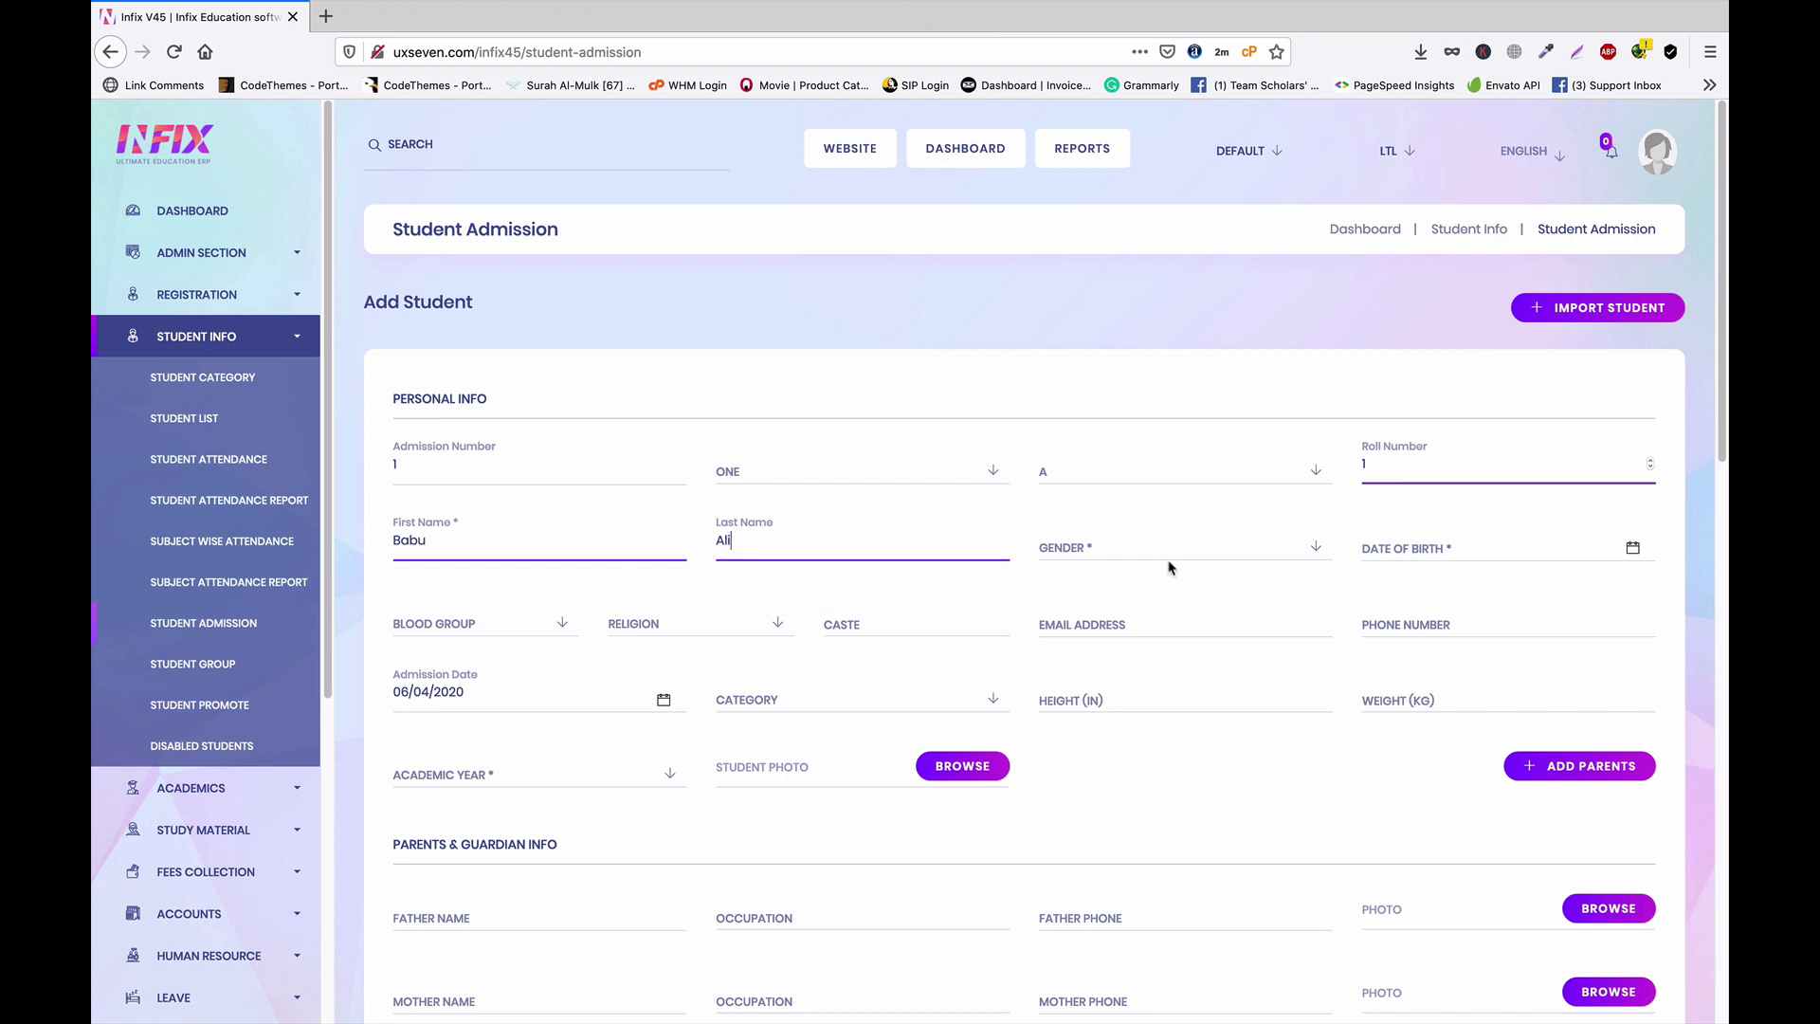
pyautogui.click(1143, 549)
pyautogui.click(1099, 628)
pyautogui.click(1488, 547)
pyautogui.click(1522, 690)
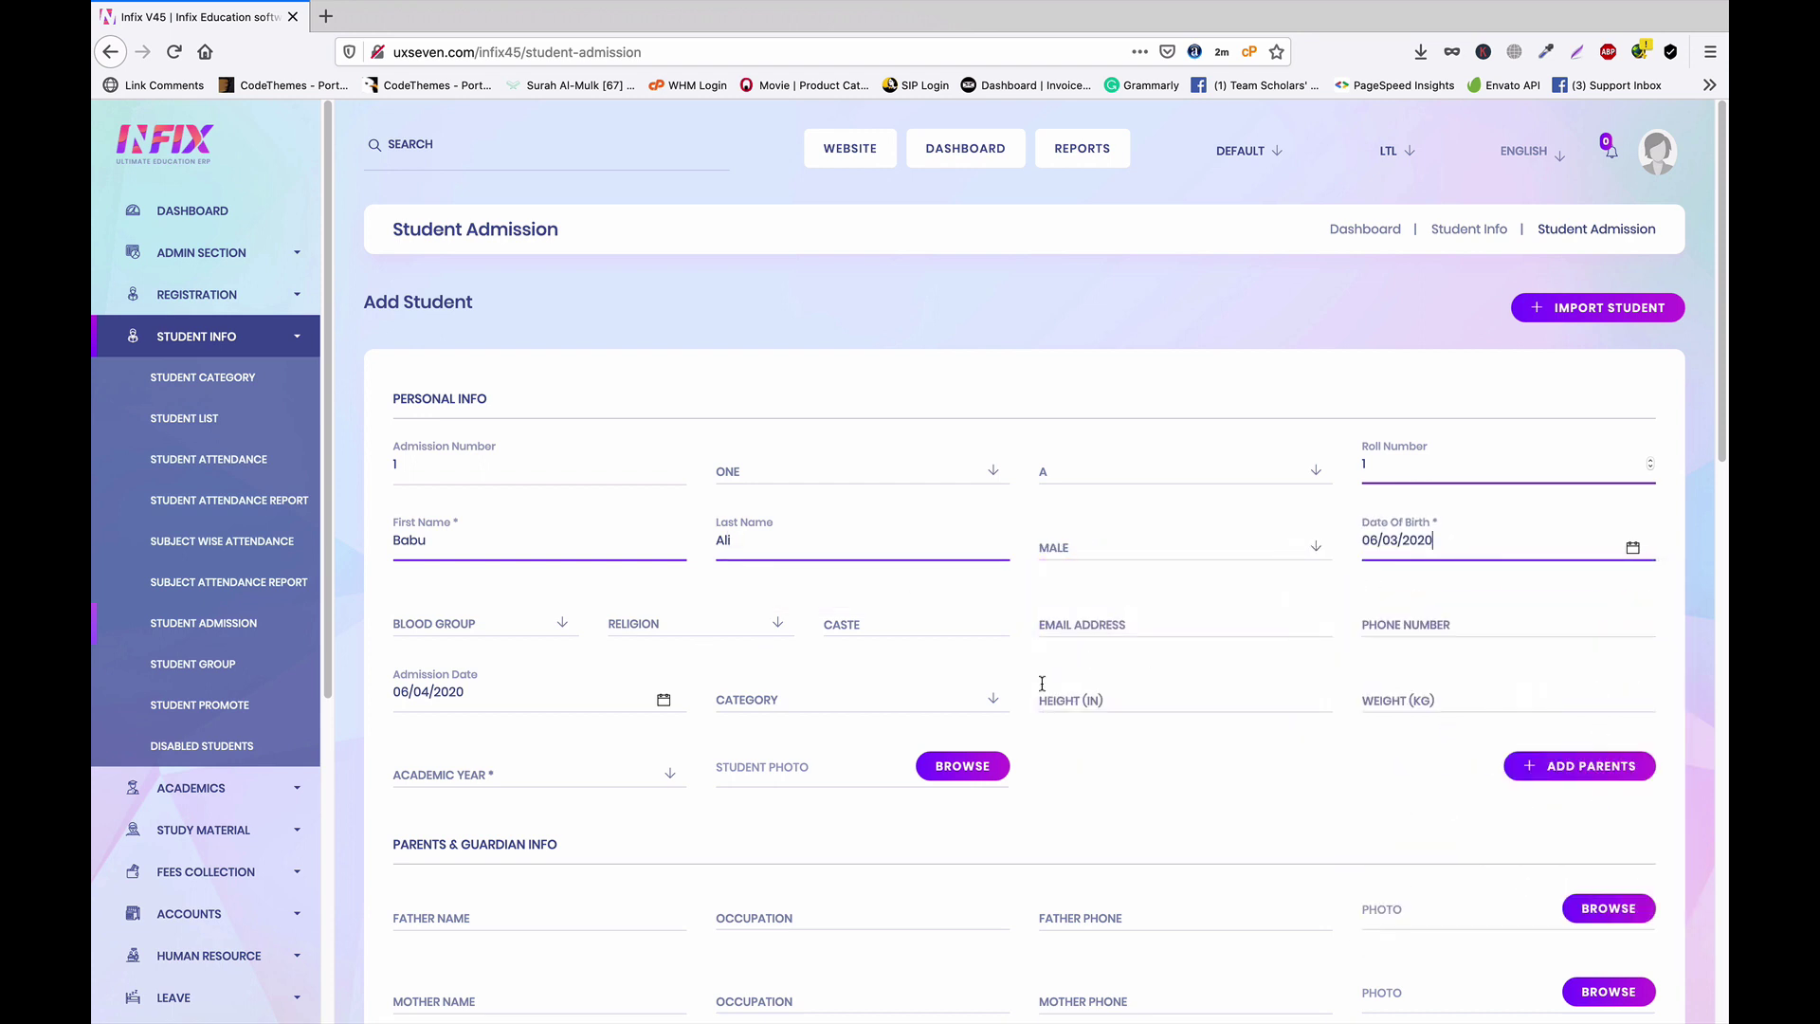
# Set the academic year to 2020
pyautogui.scroll(-2, 535, 681)
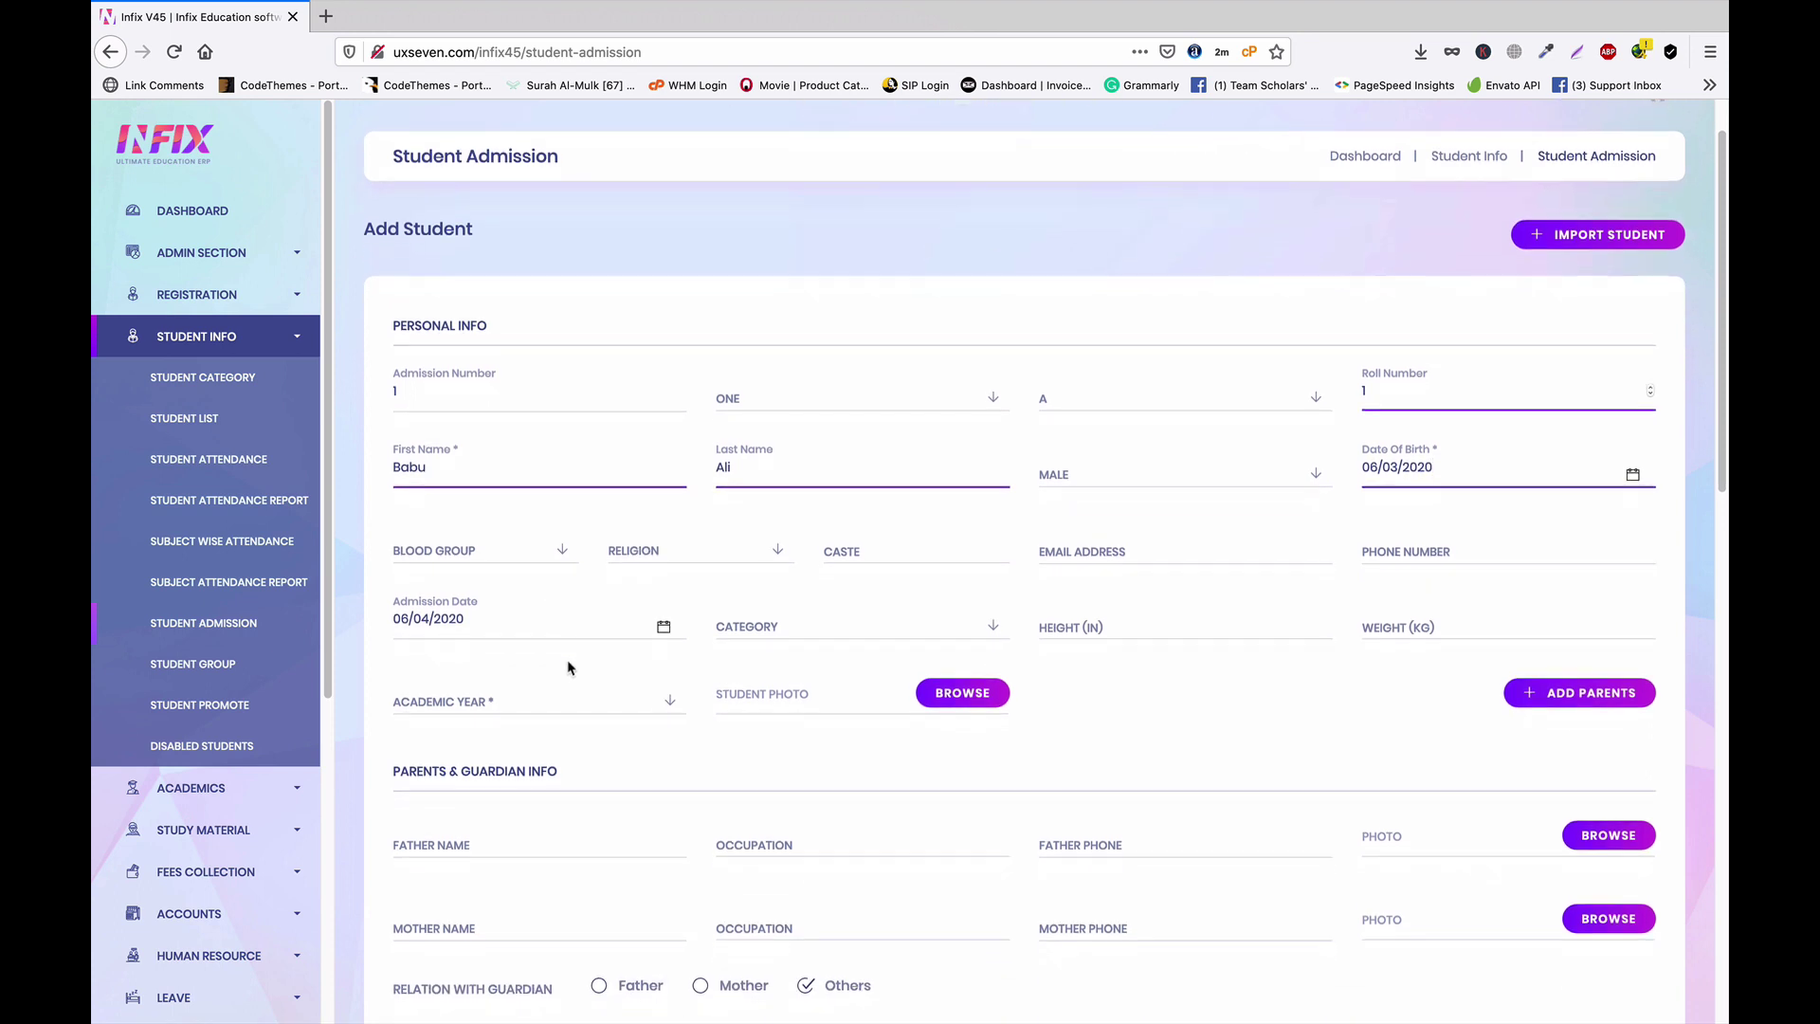
pyautogui.scroll(-1, 512, 616)
pyautogui.click(528, 617)
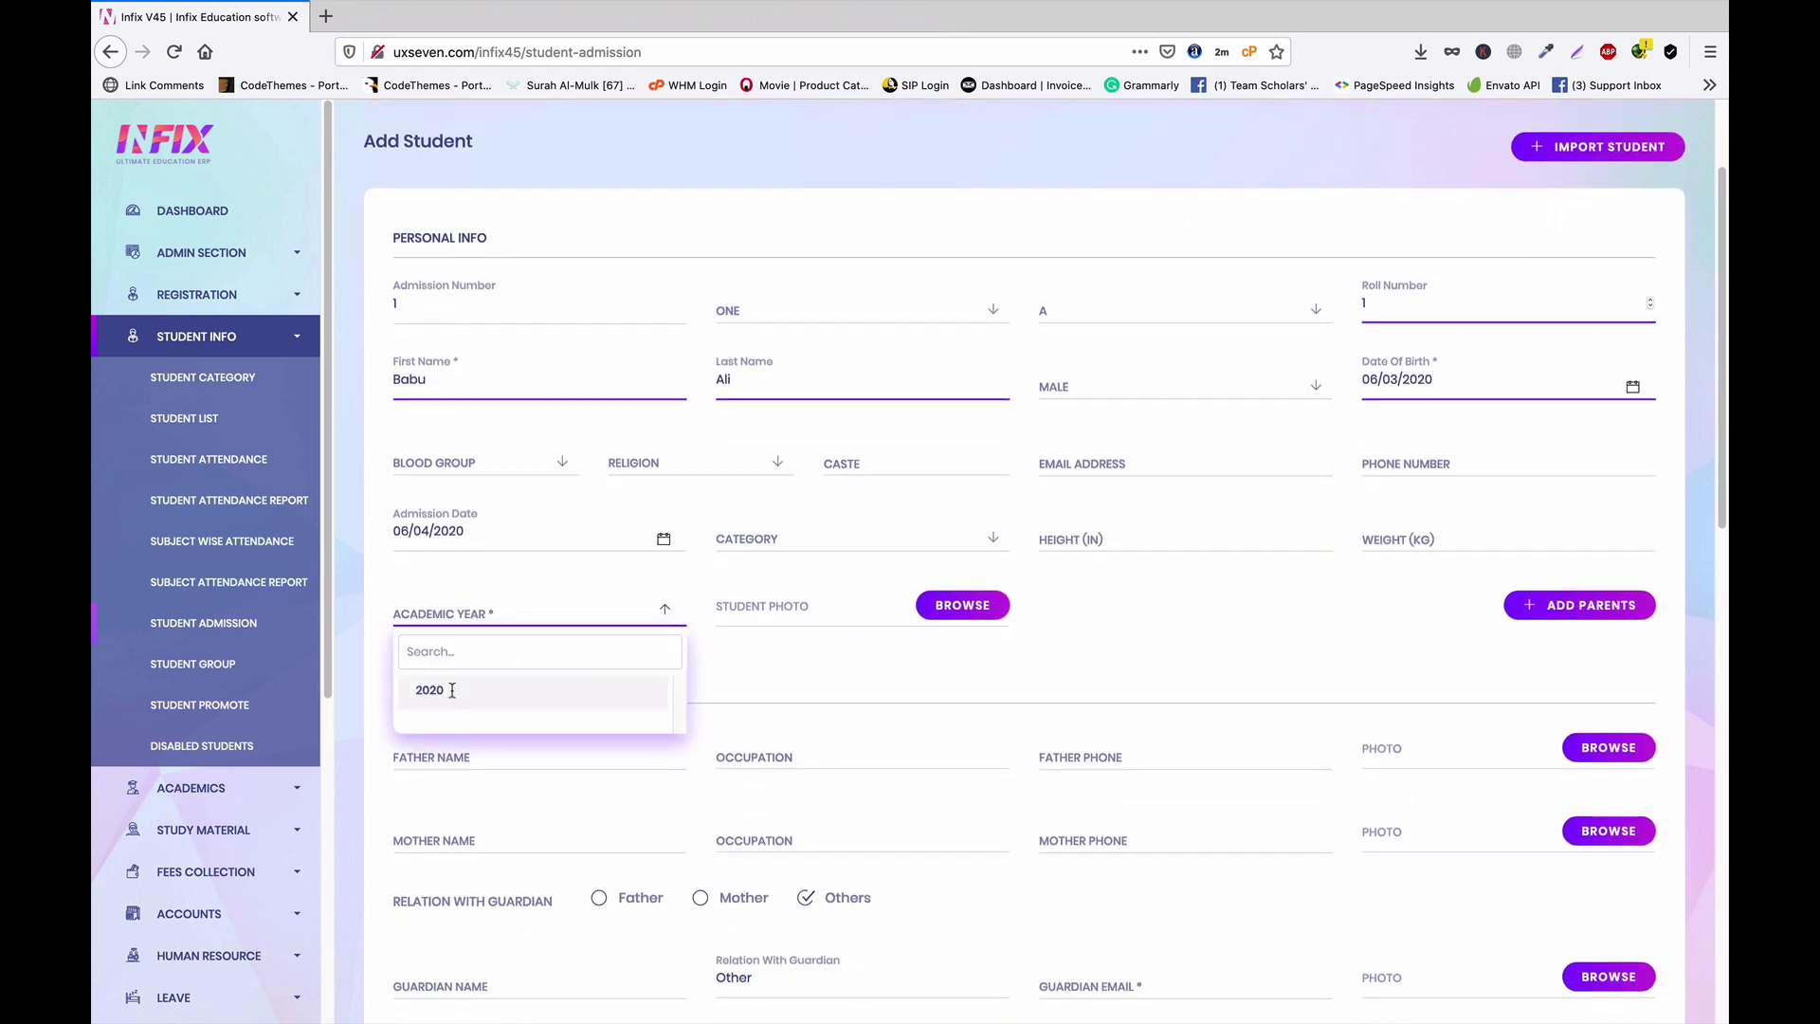
pyautogui.click(452, 690)
pyautogui.scroll(-4, 1237, 668)
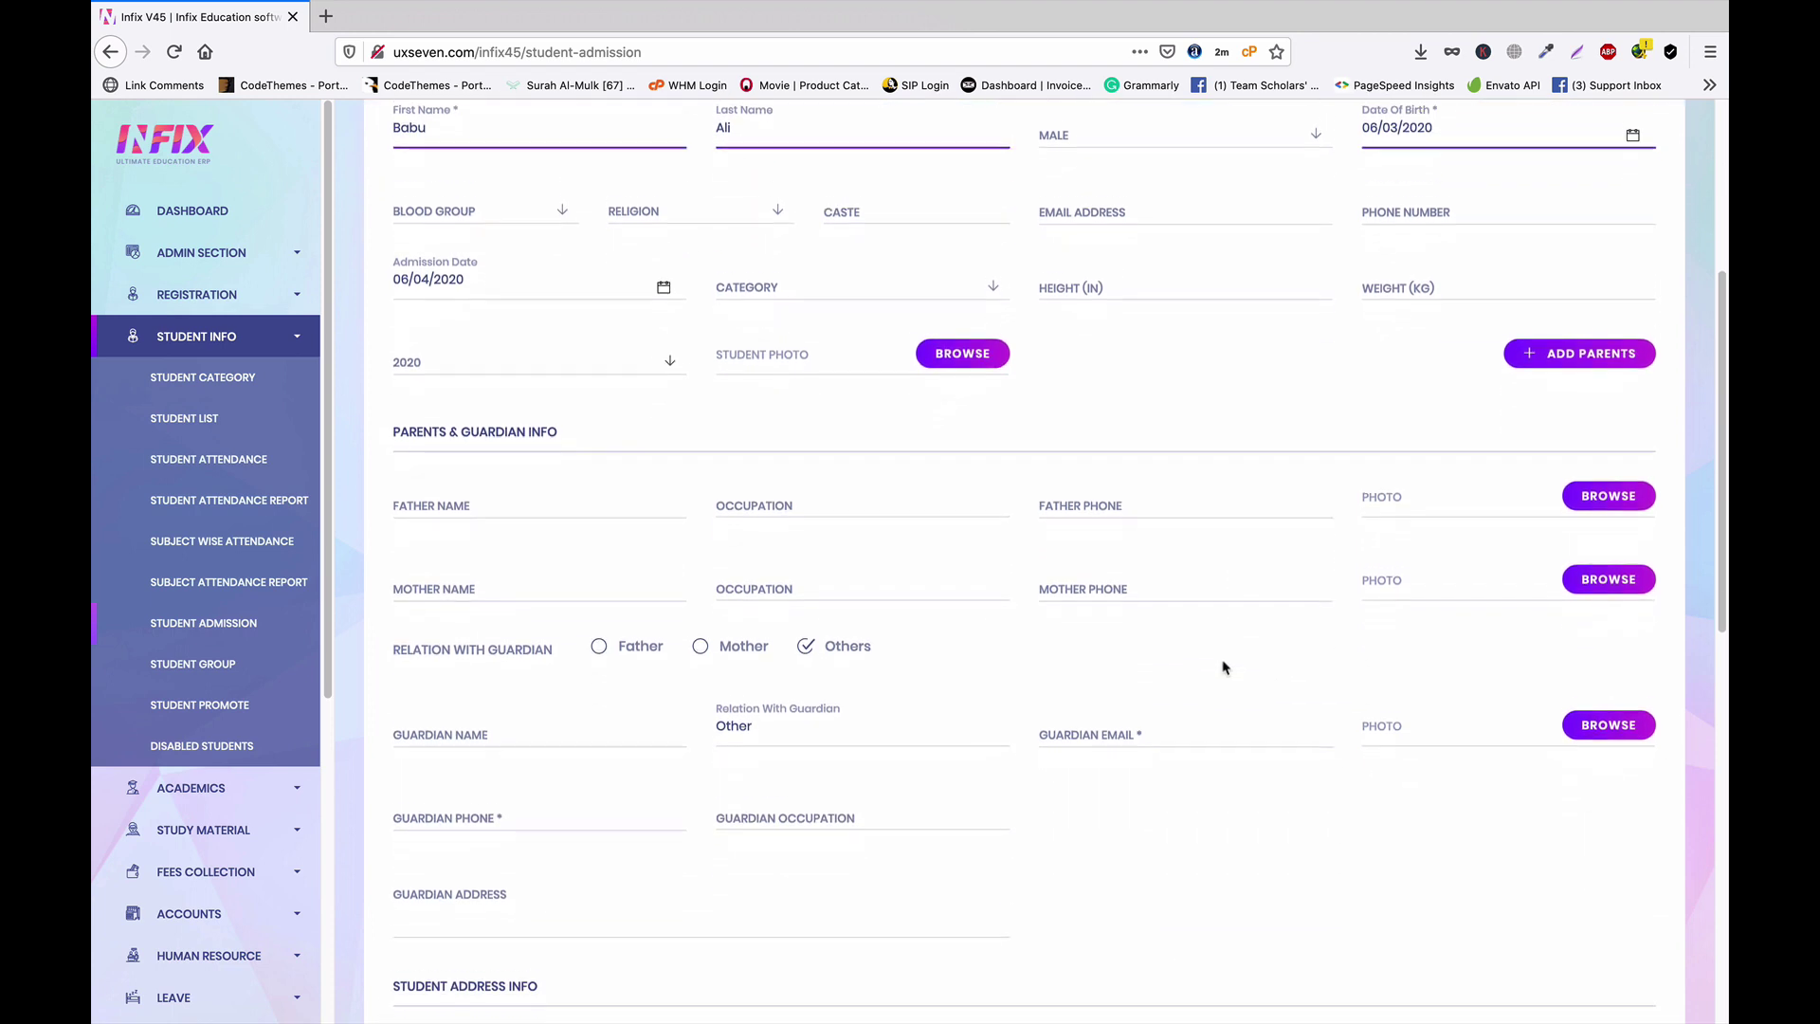
pyautogui.scroll(-1, 1166, 654)
pyautogui.scroll(4, 1088, 621)
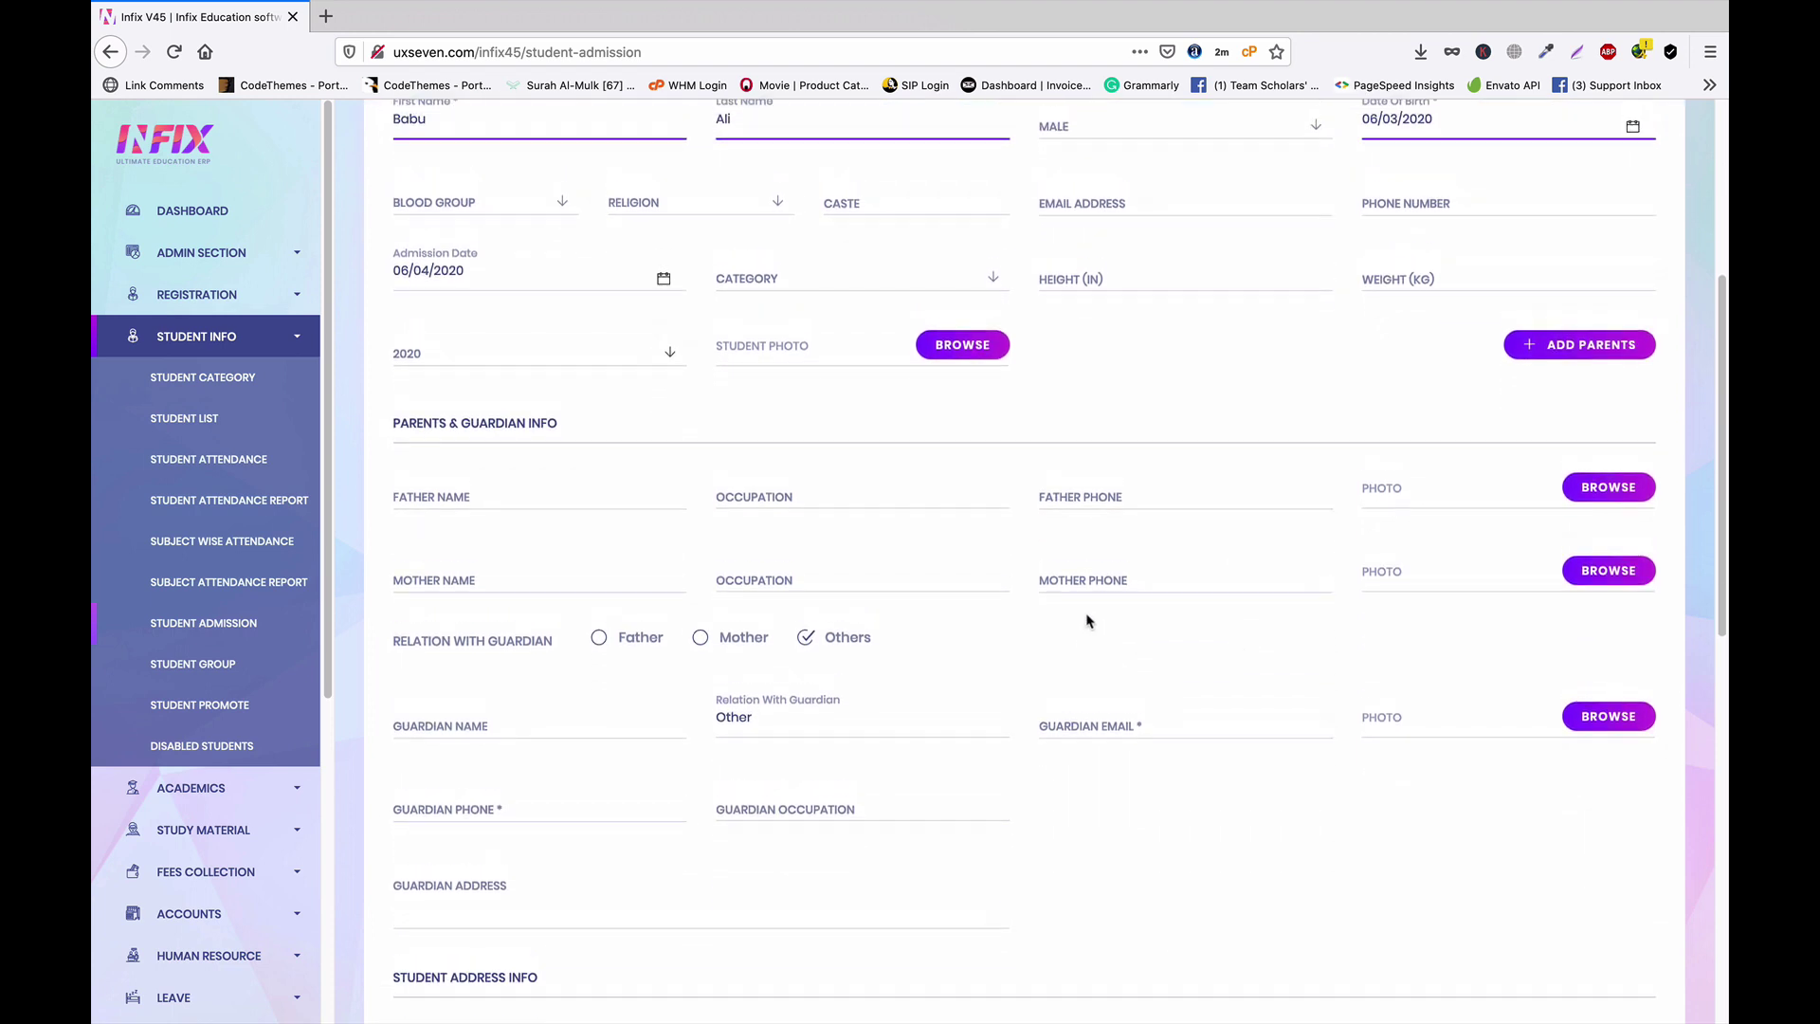
pyautogui.scroll(1, 1088, 621)
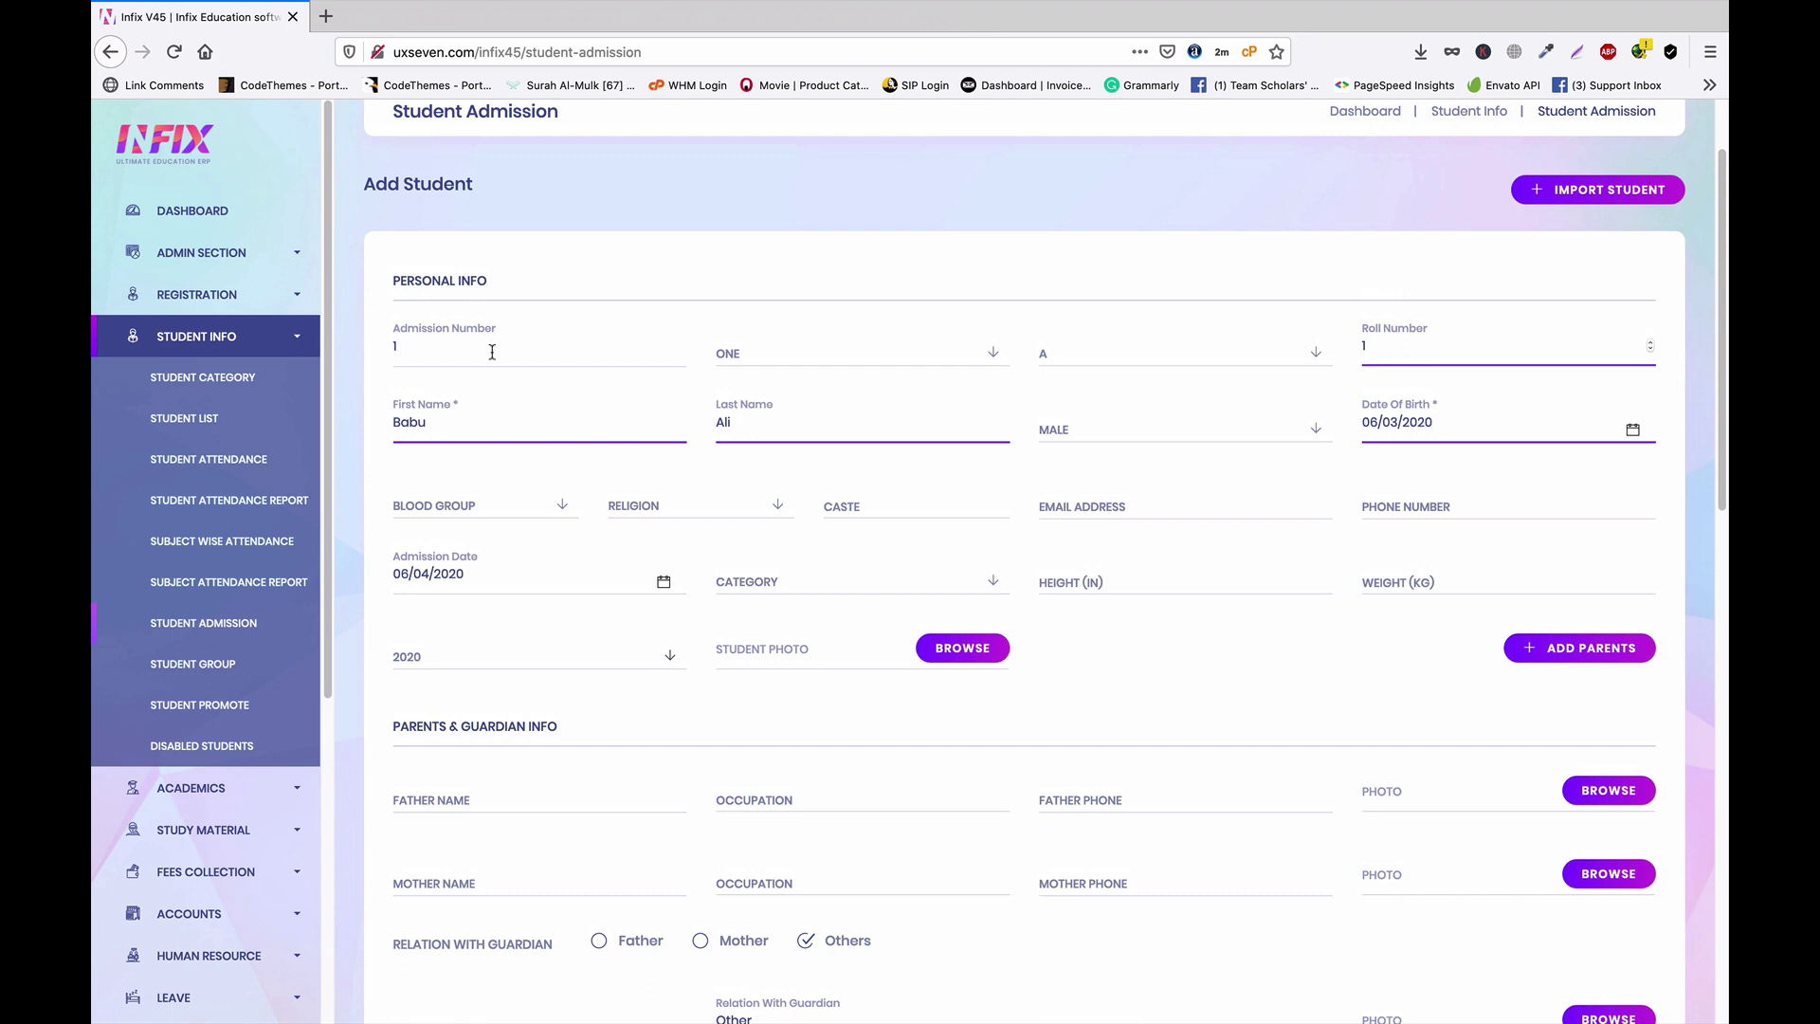
# Make the father the guardian and fill in the guardian's name and e-mail from suggestions
pyautogui.scroll(-4, 630, 379)
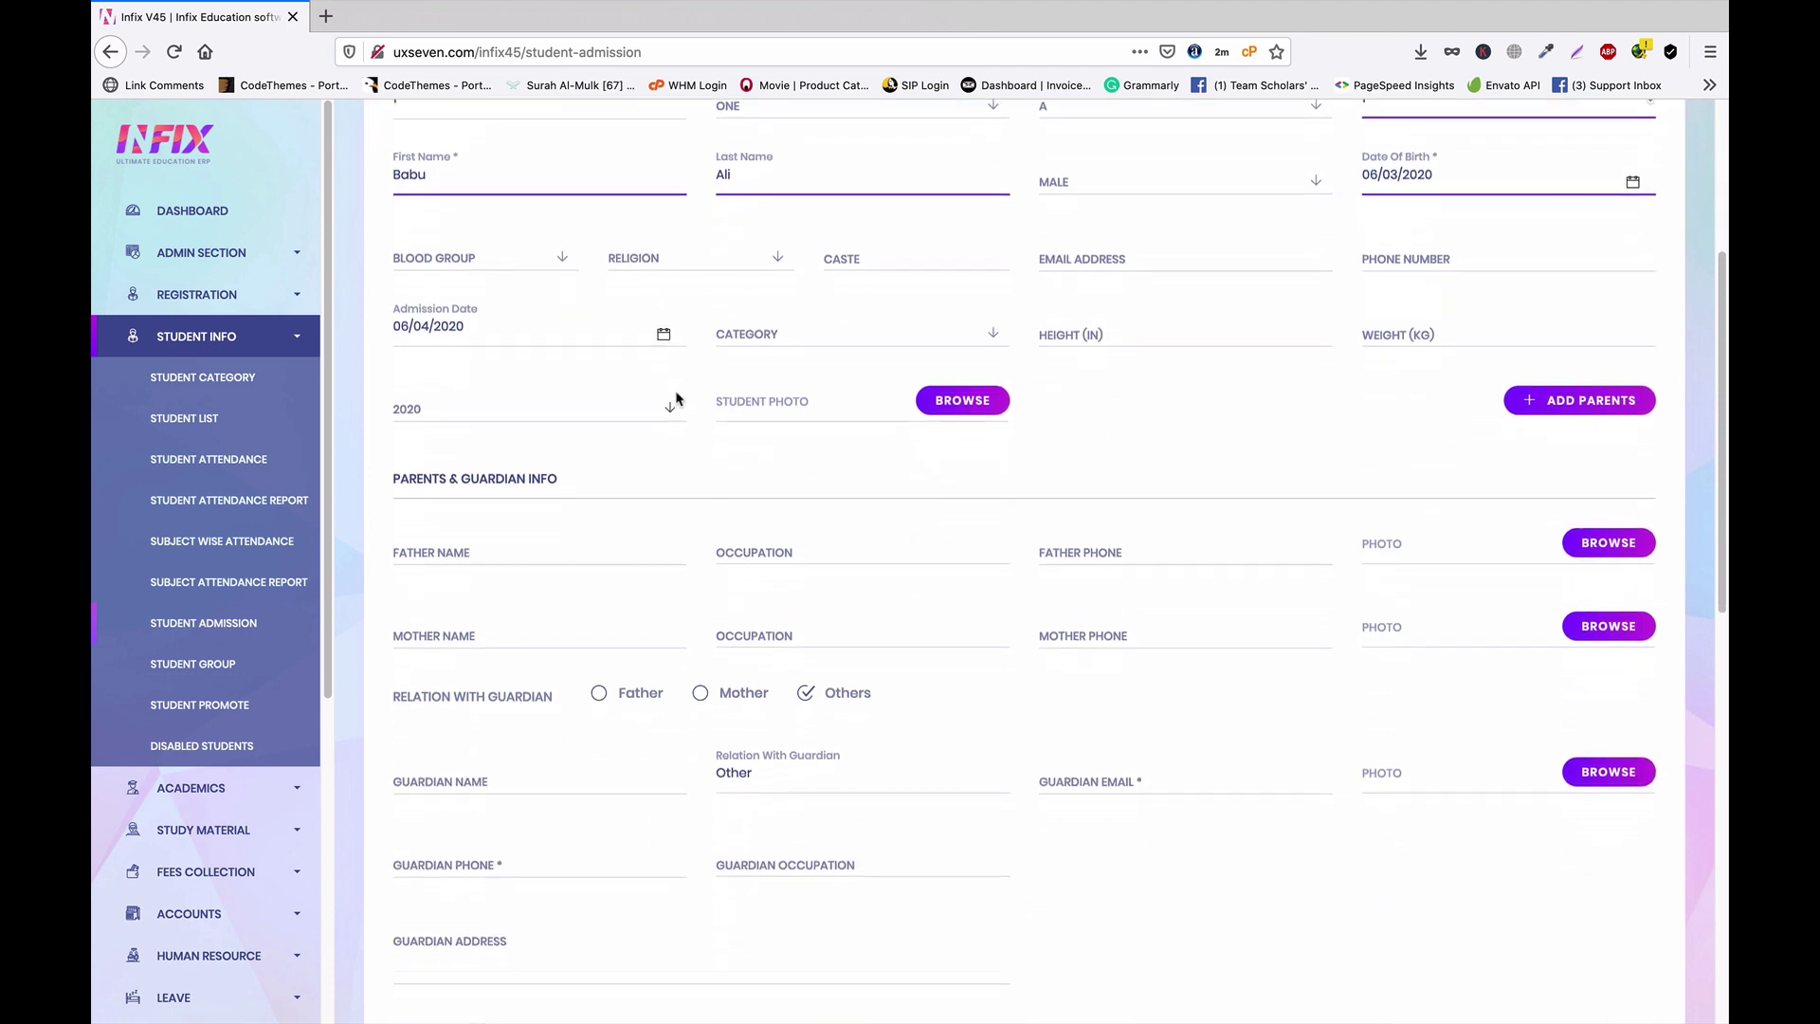
pyautogui.scroll(-2, 1046, 440)
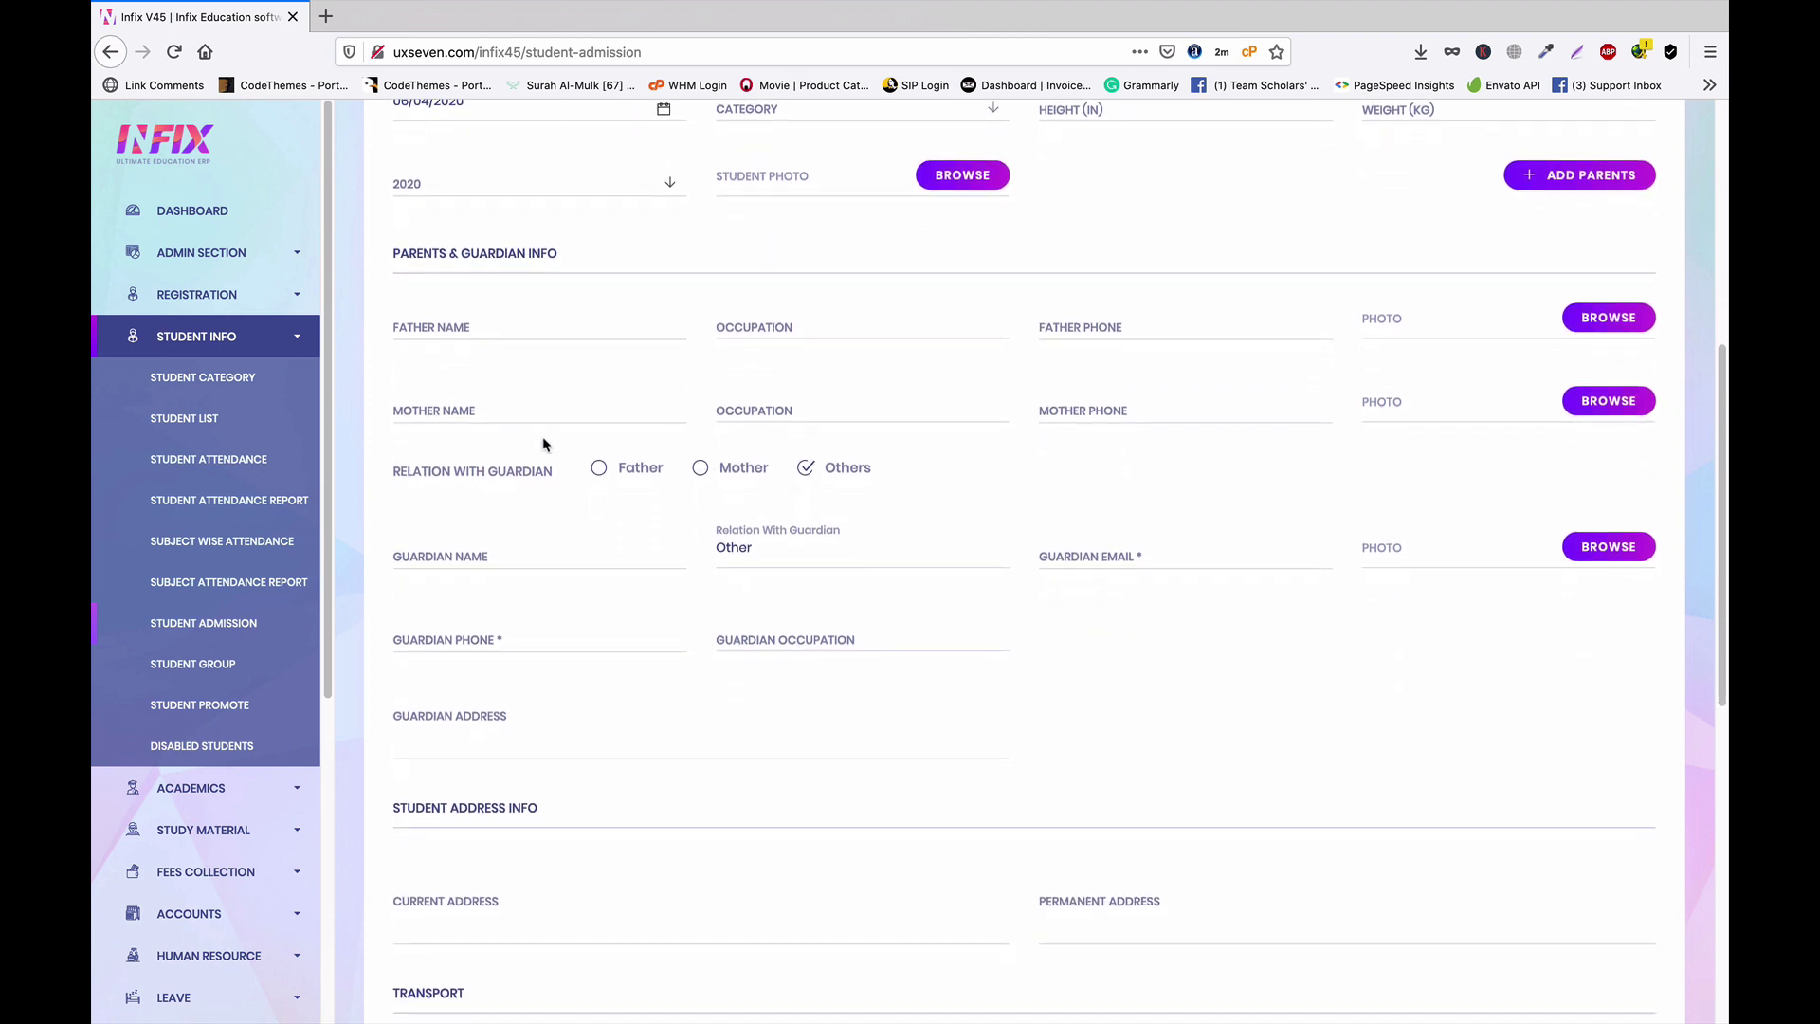
pyautogui.click(601, 468)
pyautogui.click(508, 557)
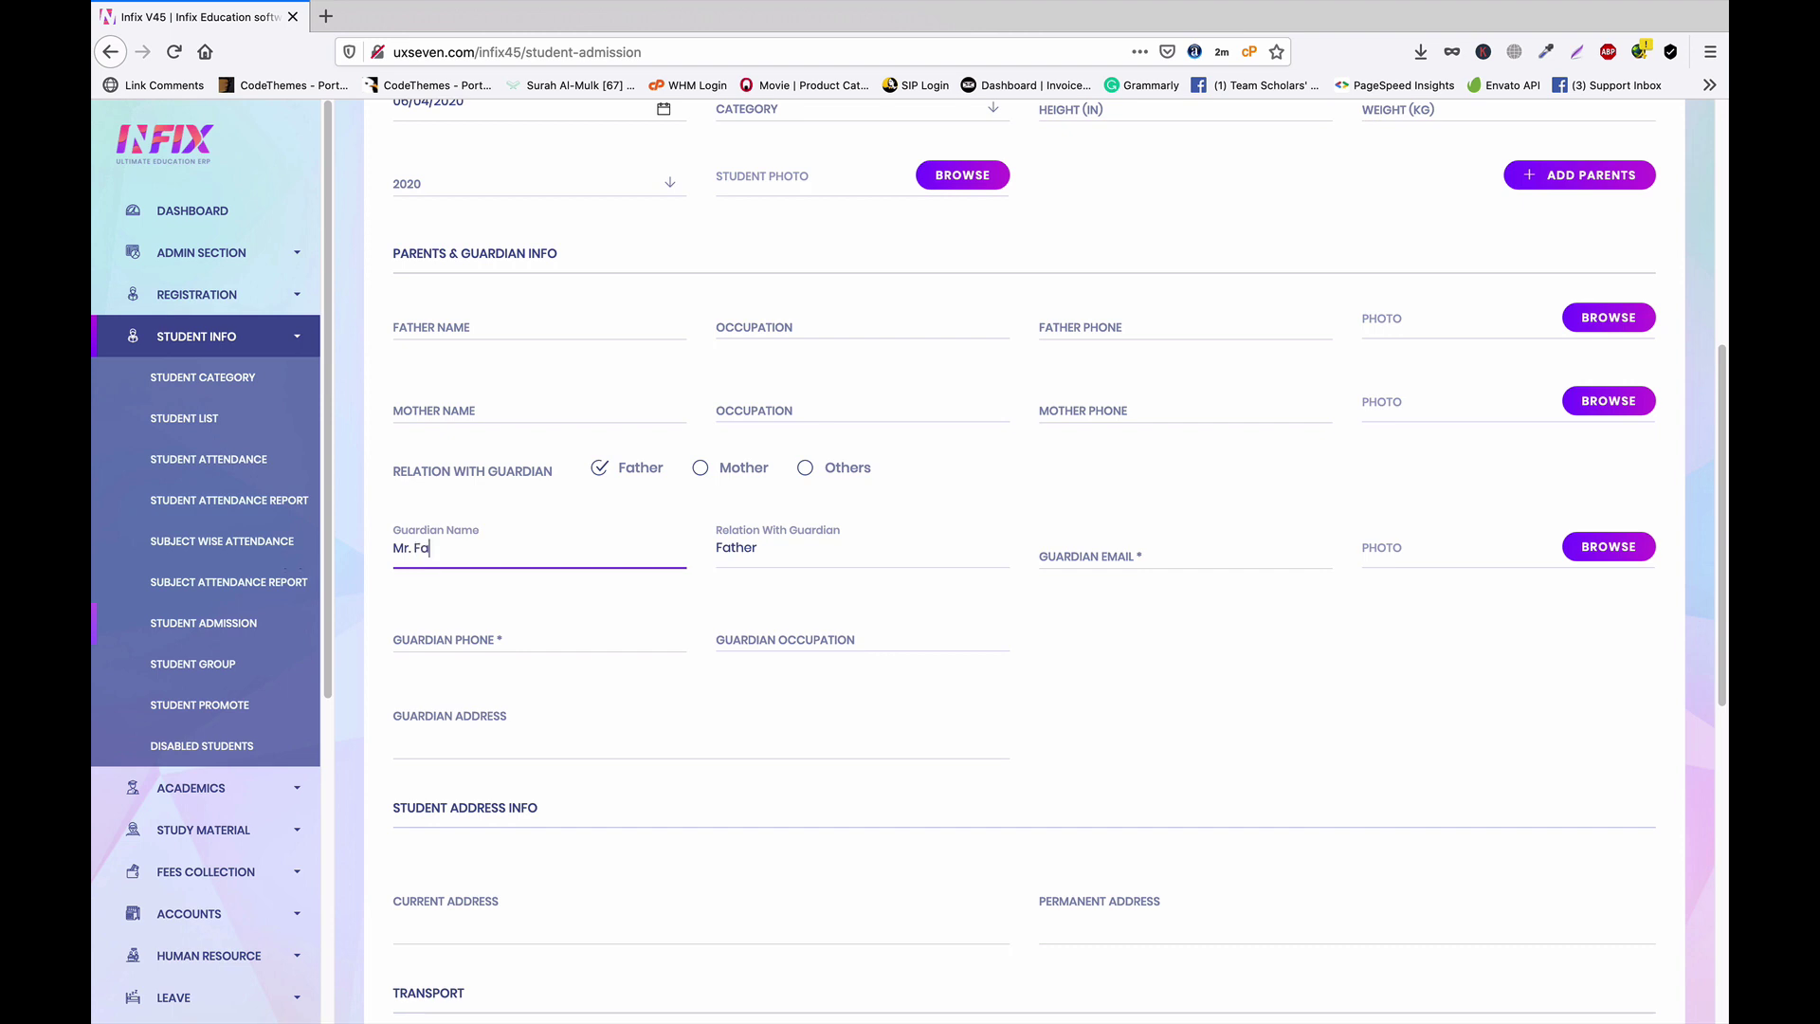
pyautogui.click(1141, 545)
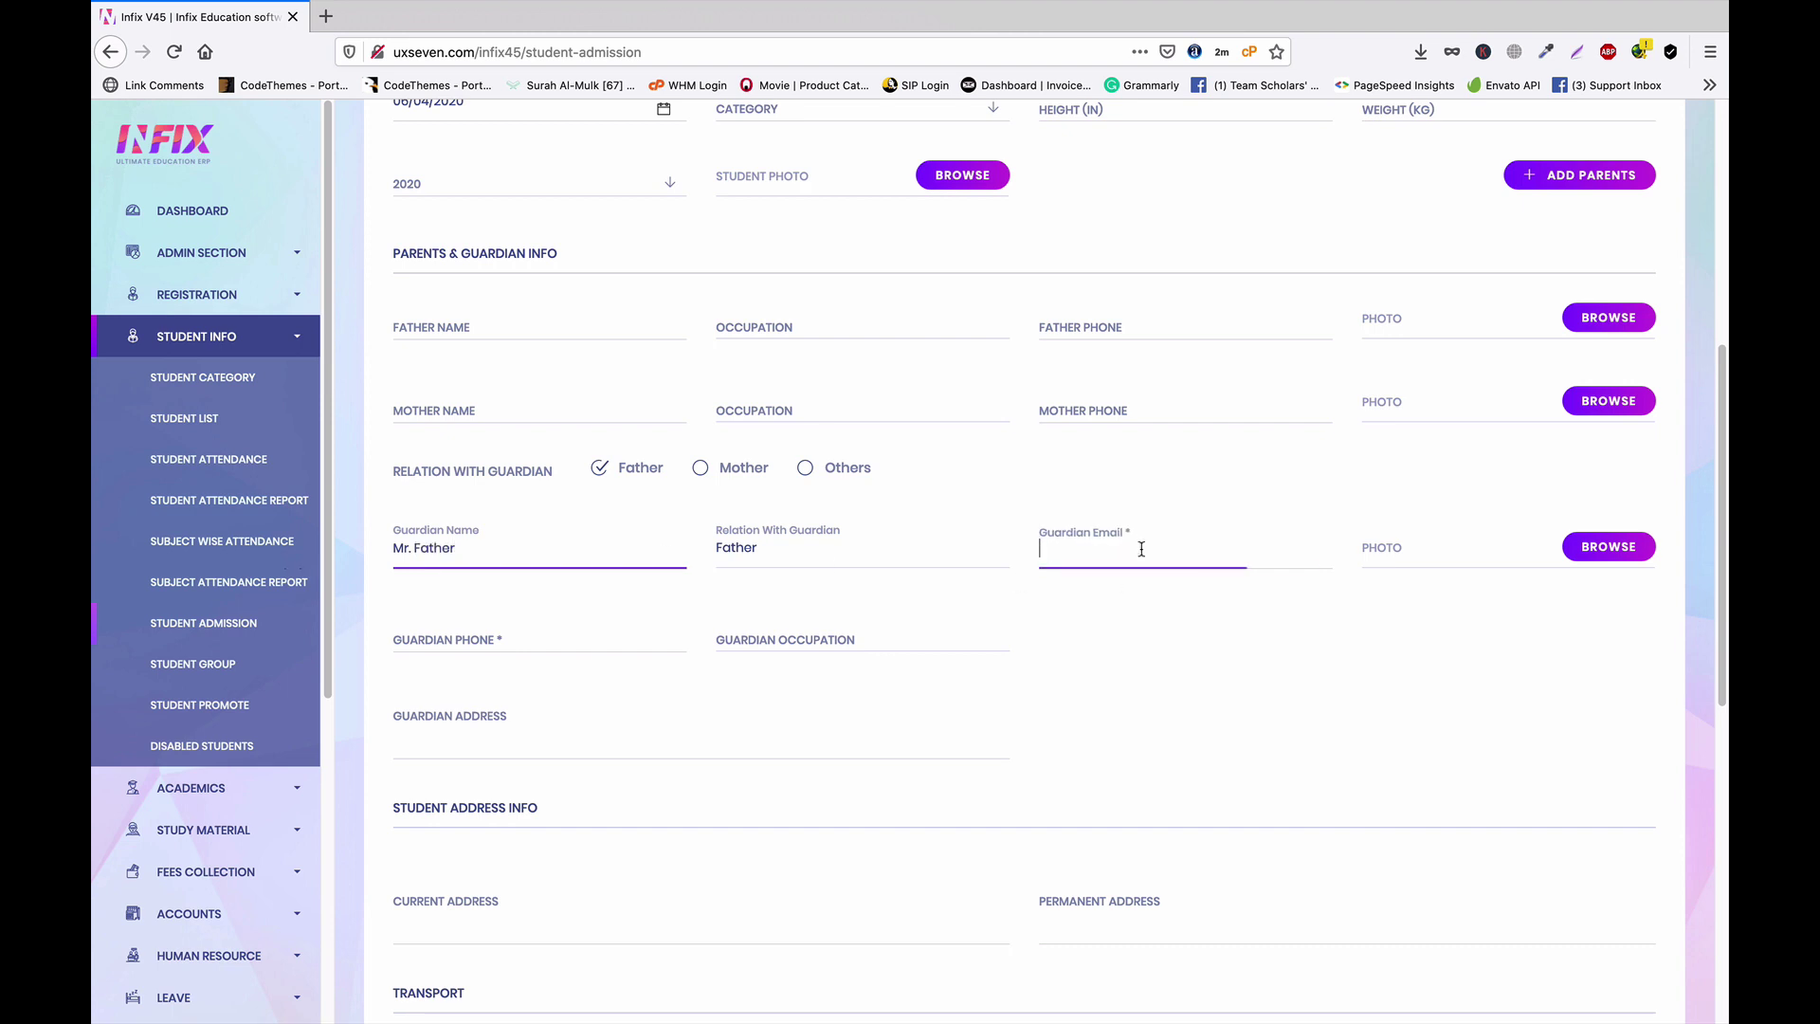
pyautogui.write('s')
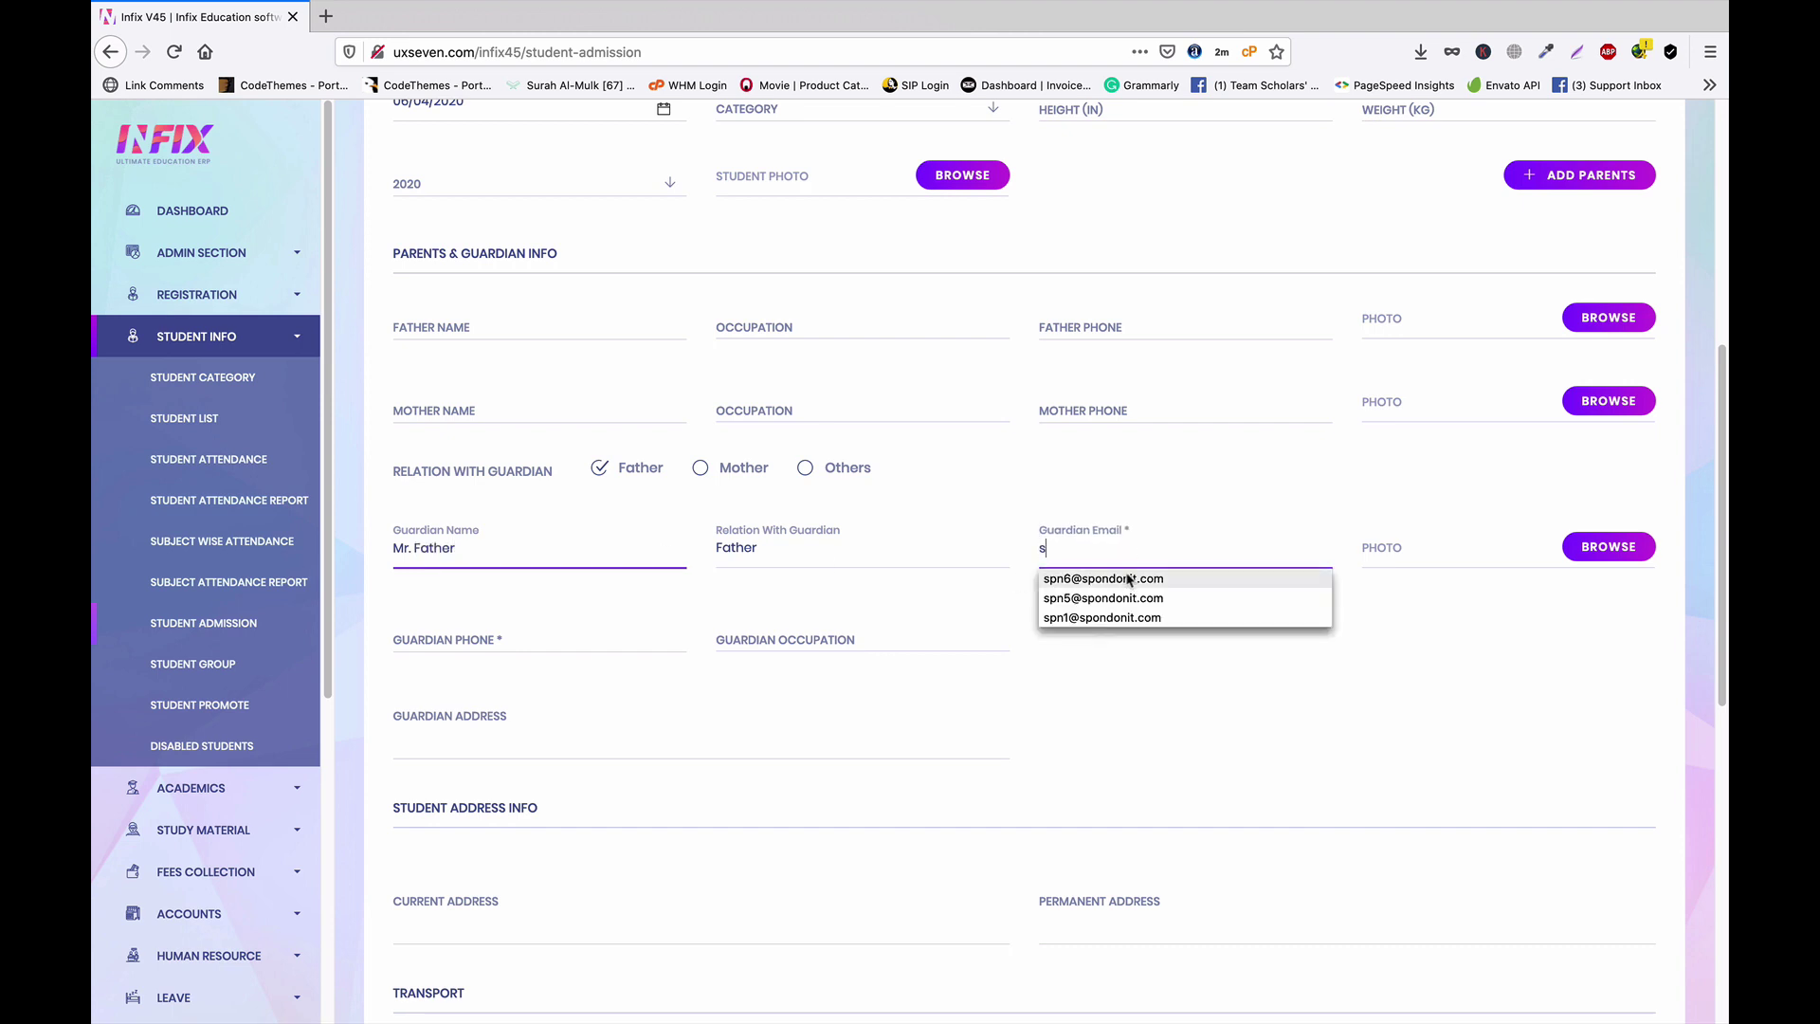
pyautogui.click(1126, 579)
# Fill the guardian's phone number from suggestions and save the new student
pyautogui.click(497, 646)
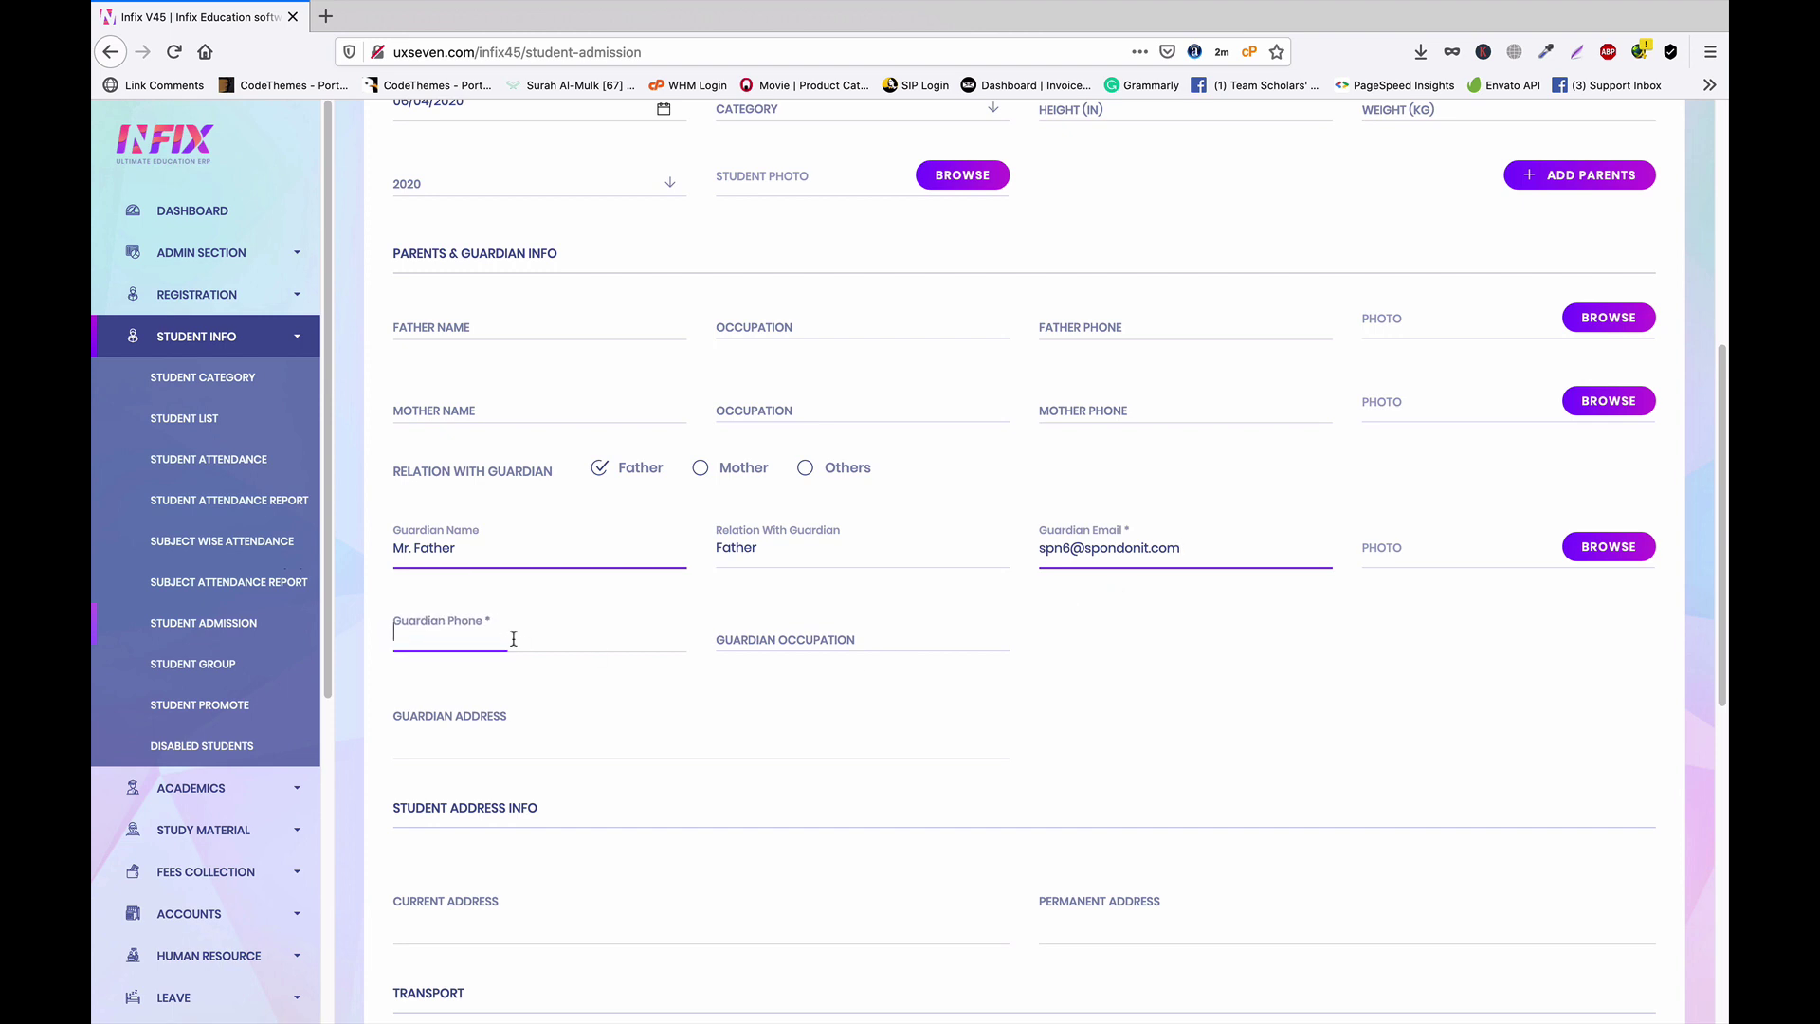
pyautogui.press('Escape')
pyautogui.click(489, 666)
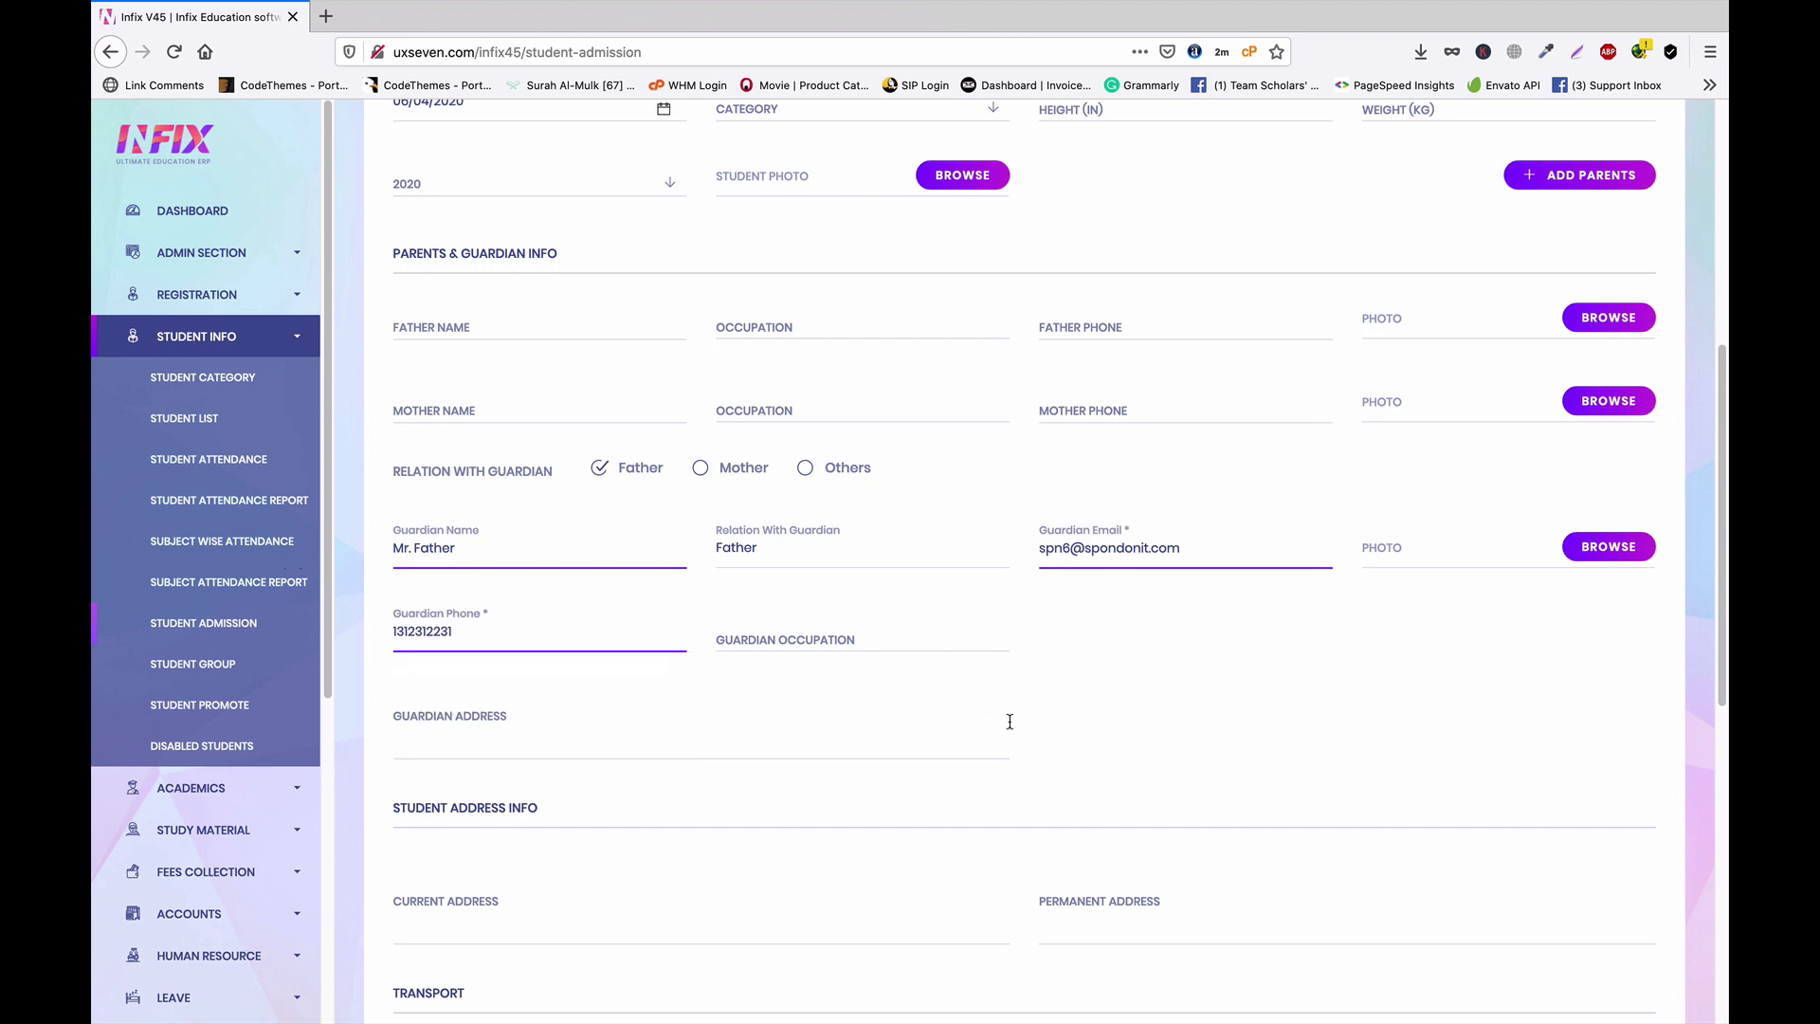
pyautogui.scroll(-8, 1008, 720)
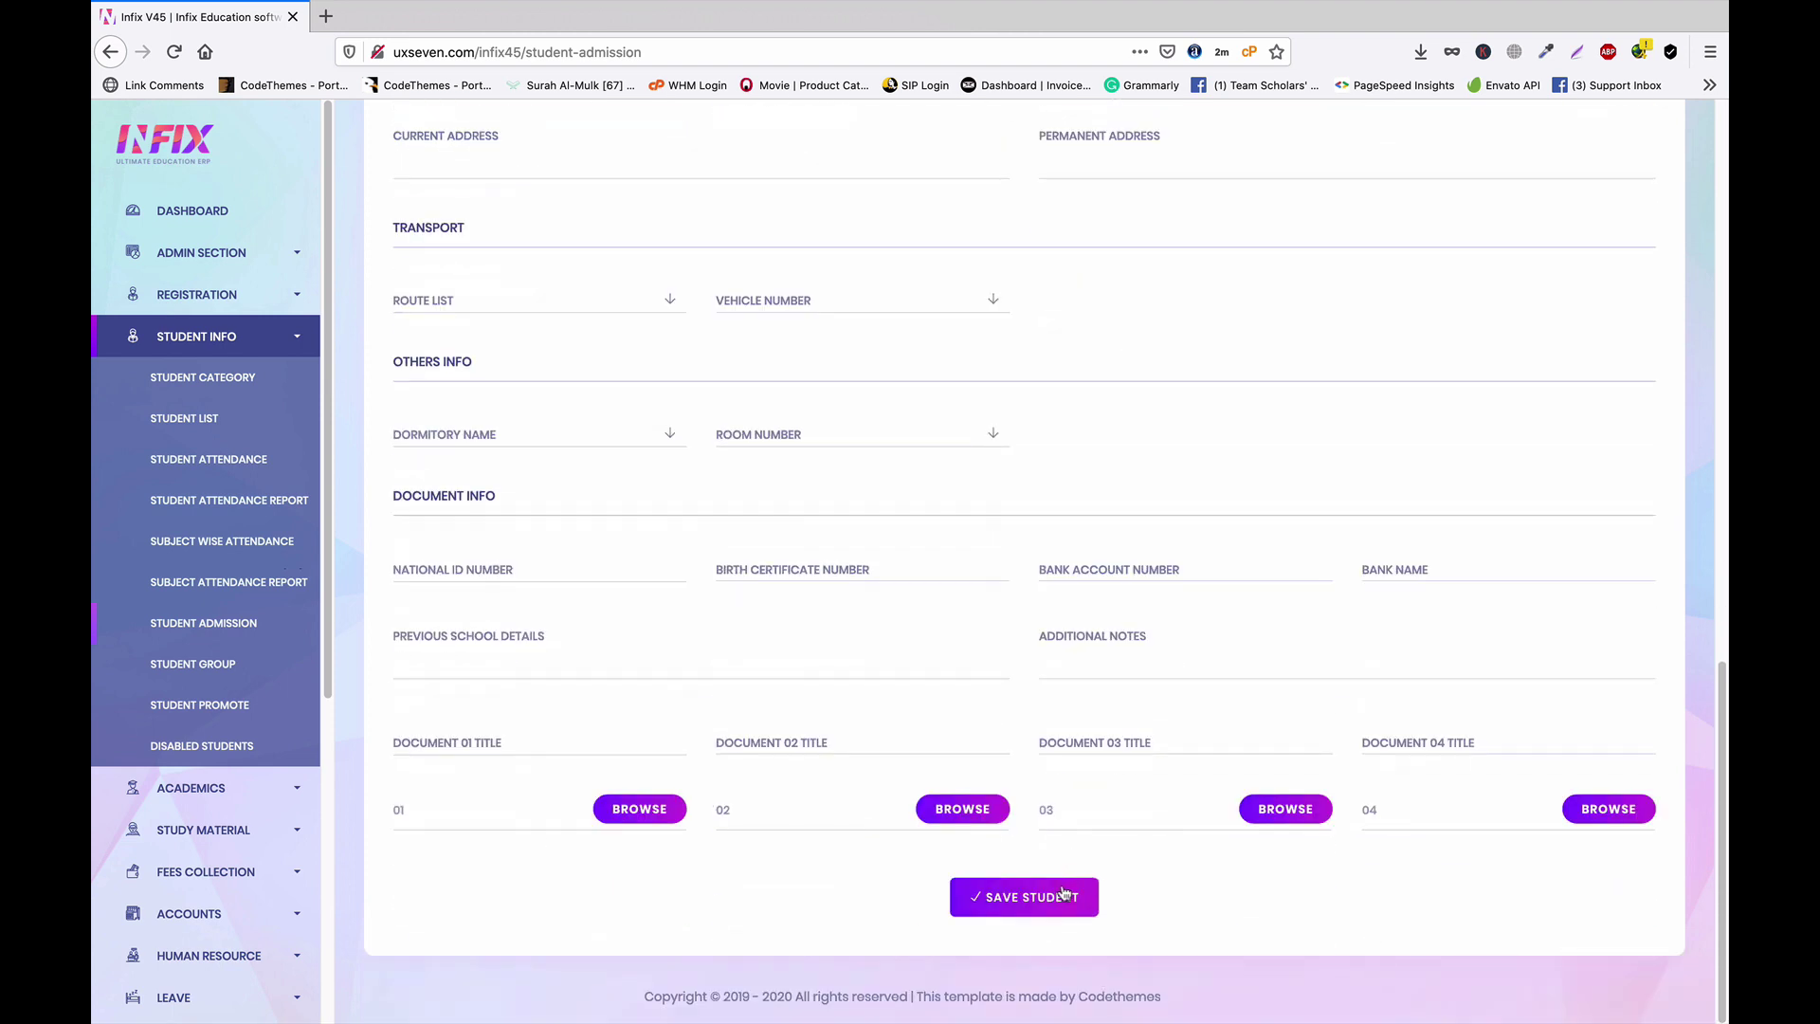
pyautogui.click(1033, 901)
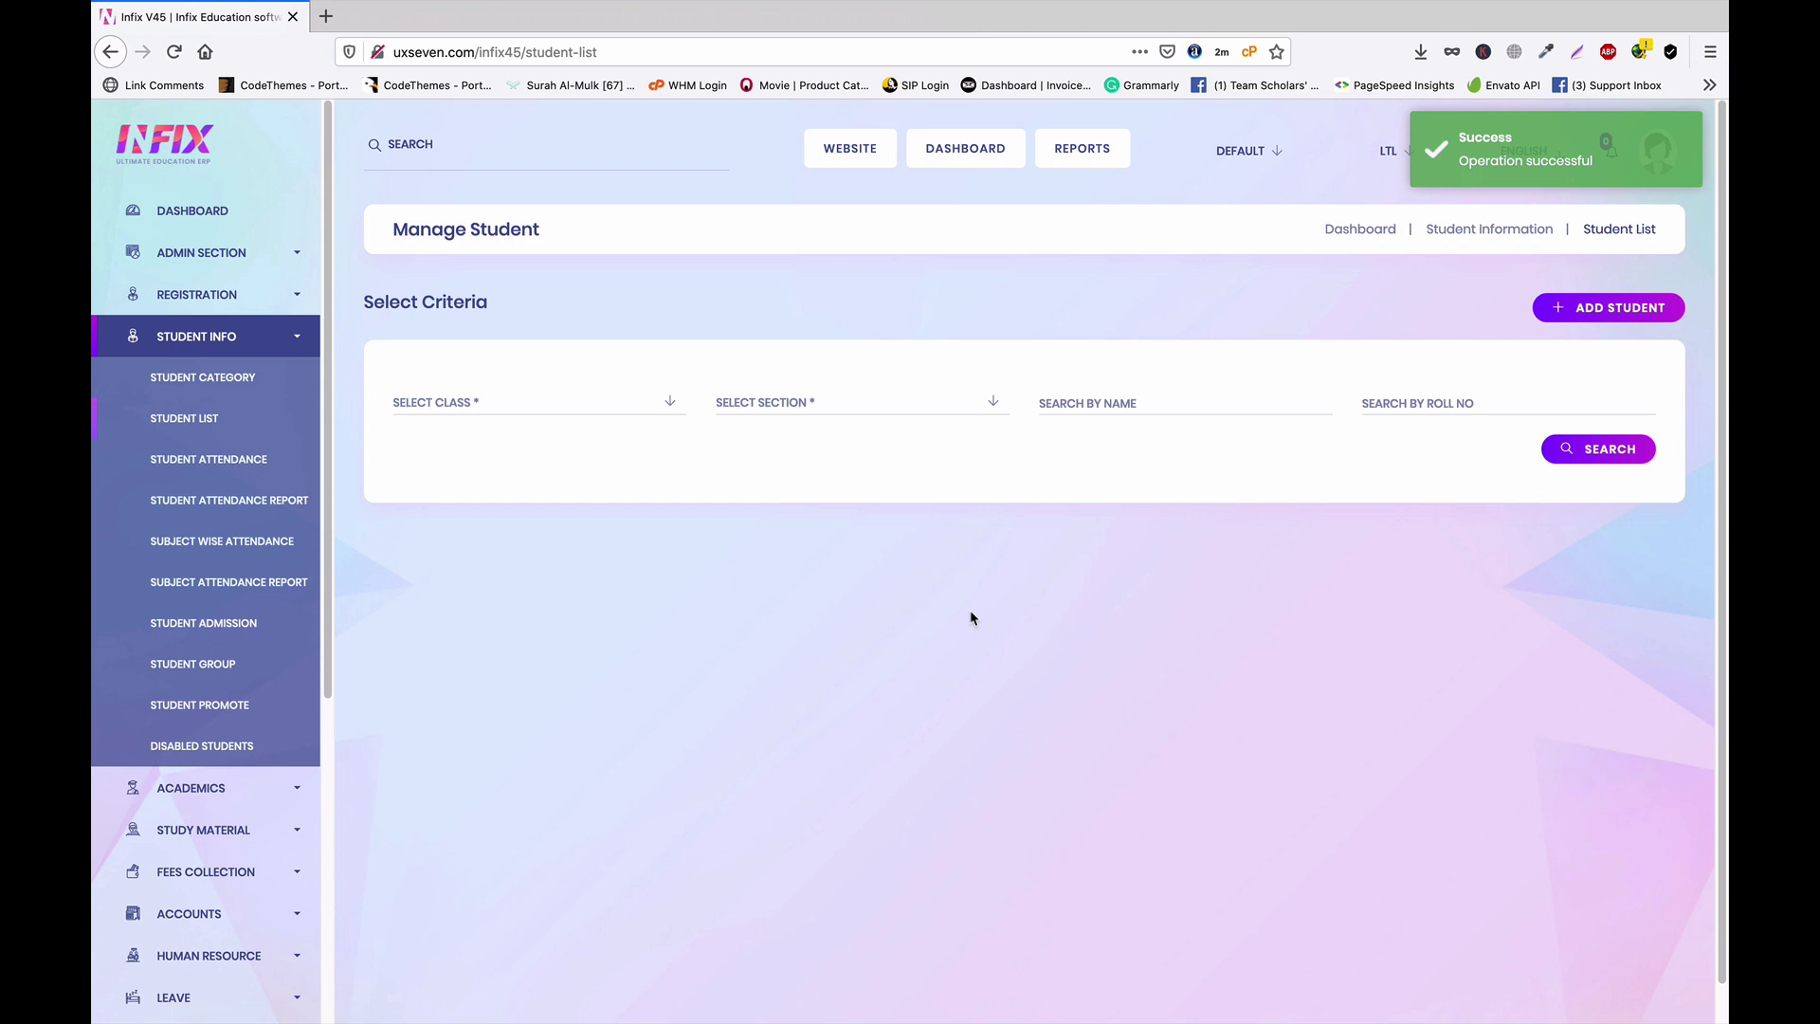
# Return to the student list and start a new admission form for a second student
pyautogui.click(197, 419)
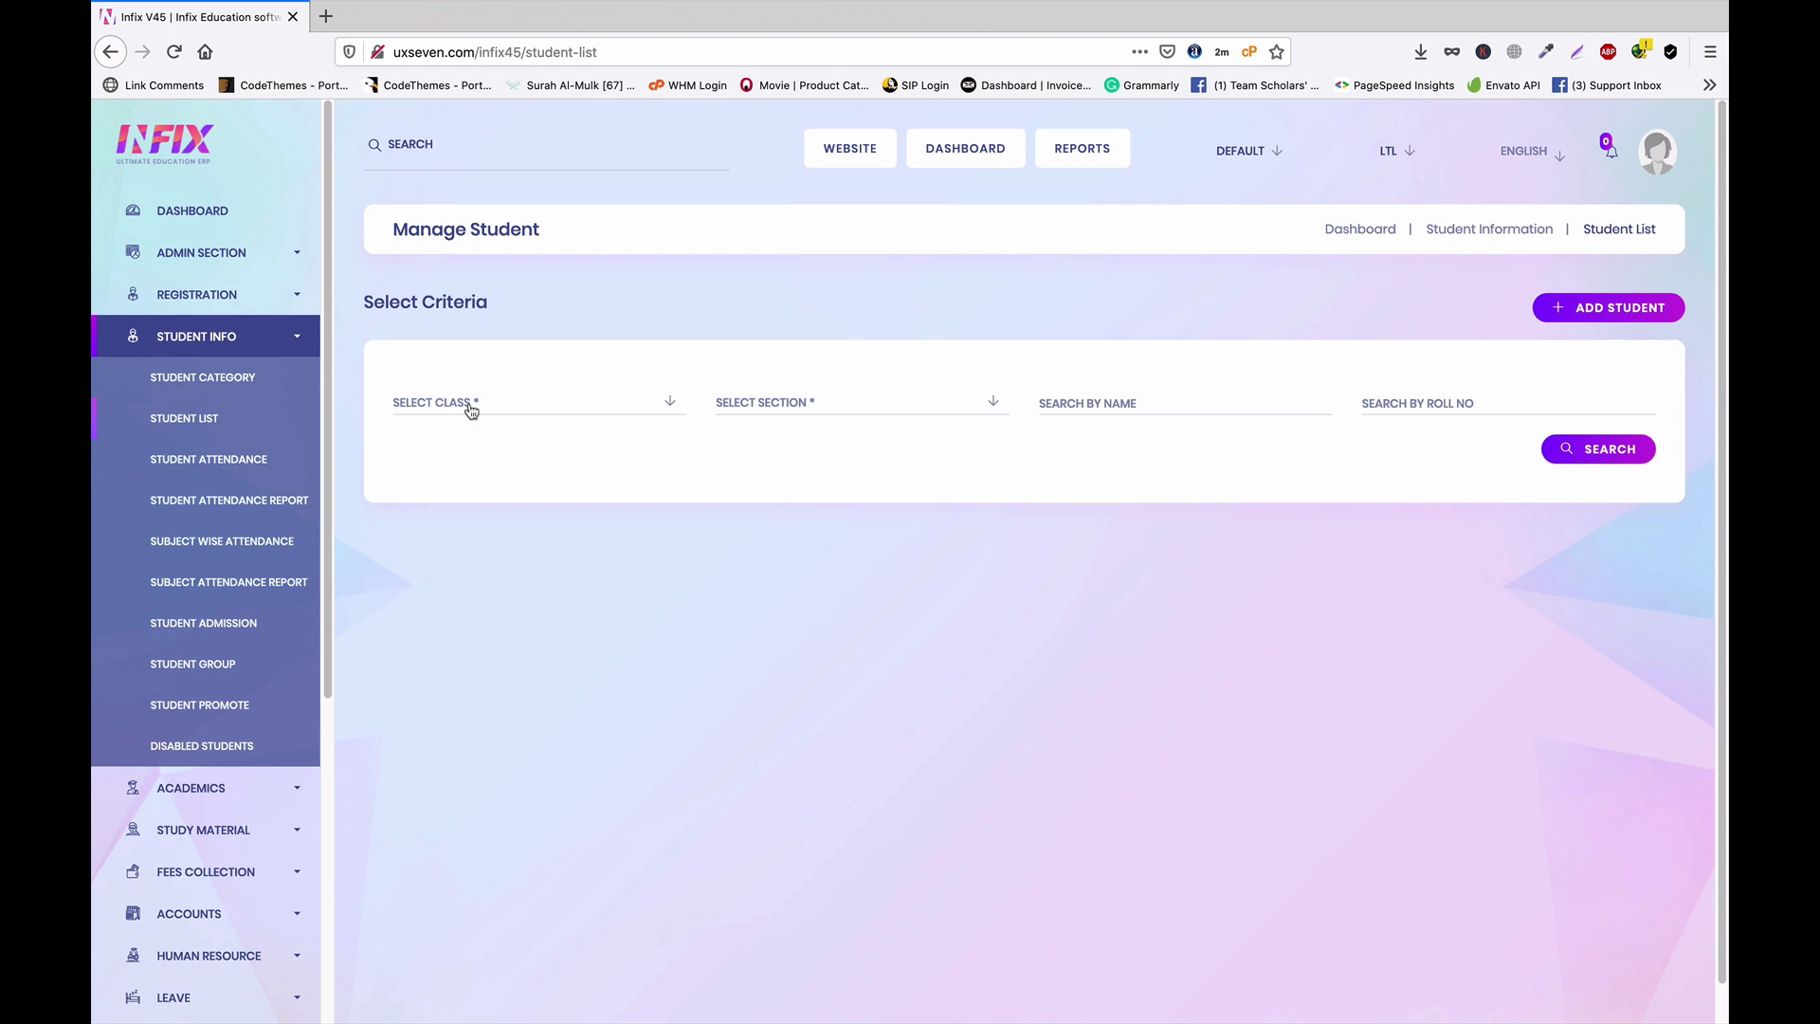
pyautogui.click(1619, 303)
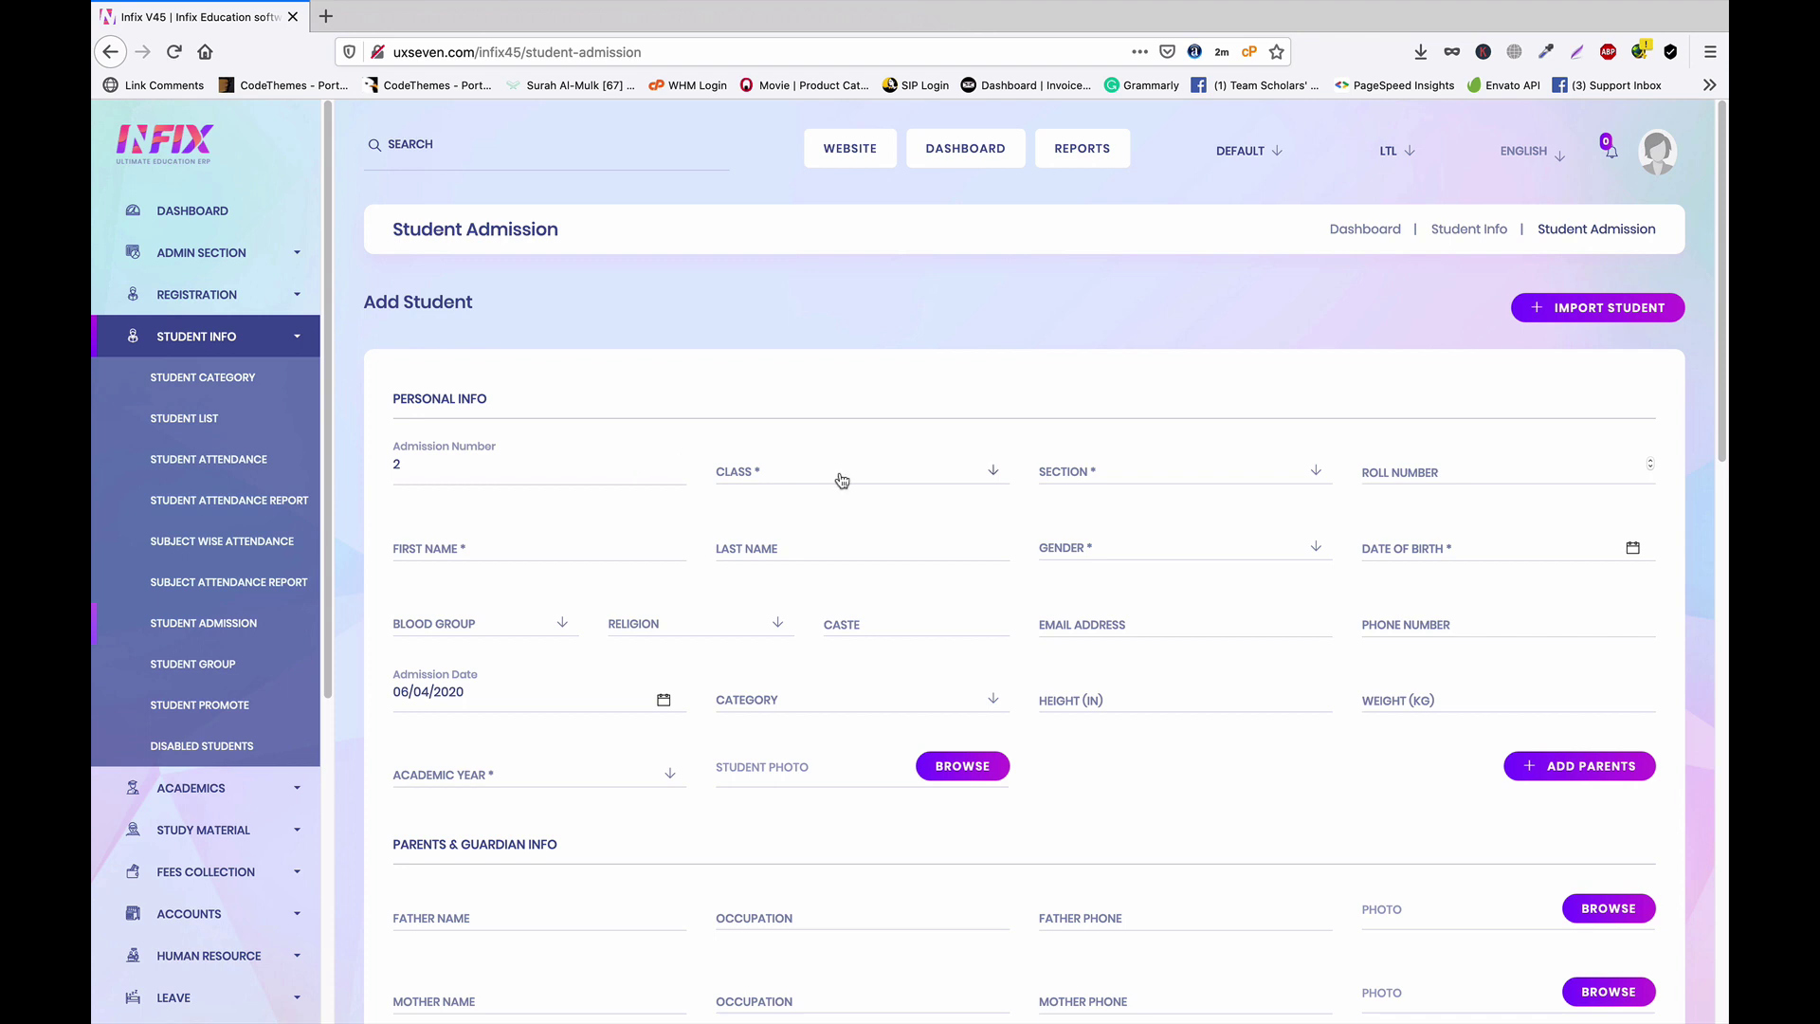
# Place the second student in class ONE, section A, with roll number 2
pyautogui.click(842, 480)
pyautogui.click(793, 554)
pyautogui.click(1122, 476)
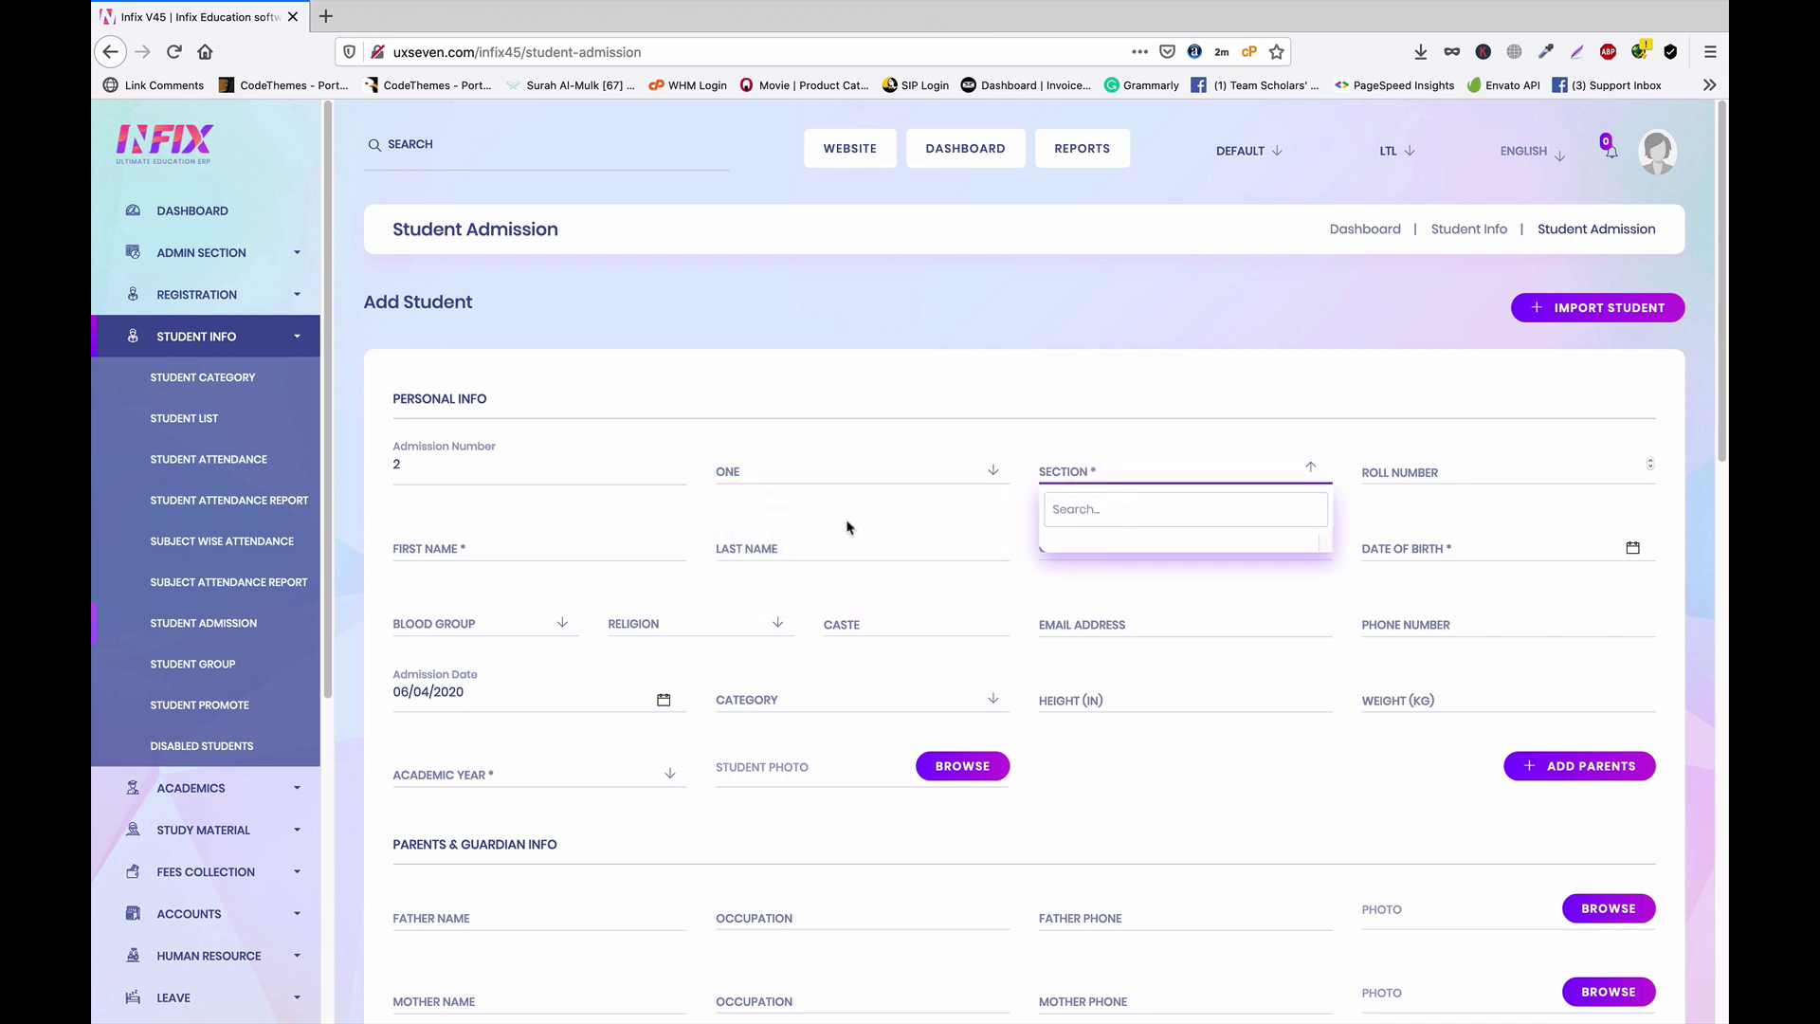
pyautogui.click(1090, 516)
pyautogui.click(1118, 479)
pyautogui.click(874, 479)
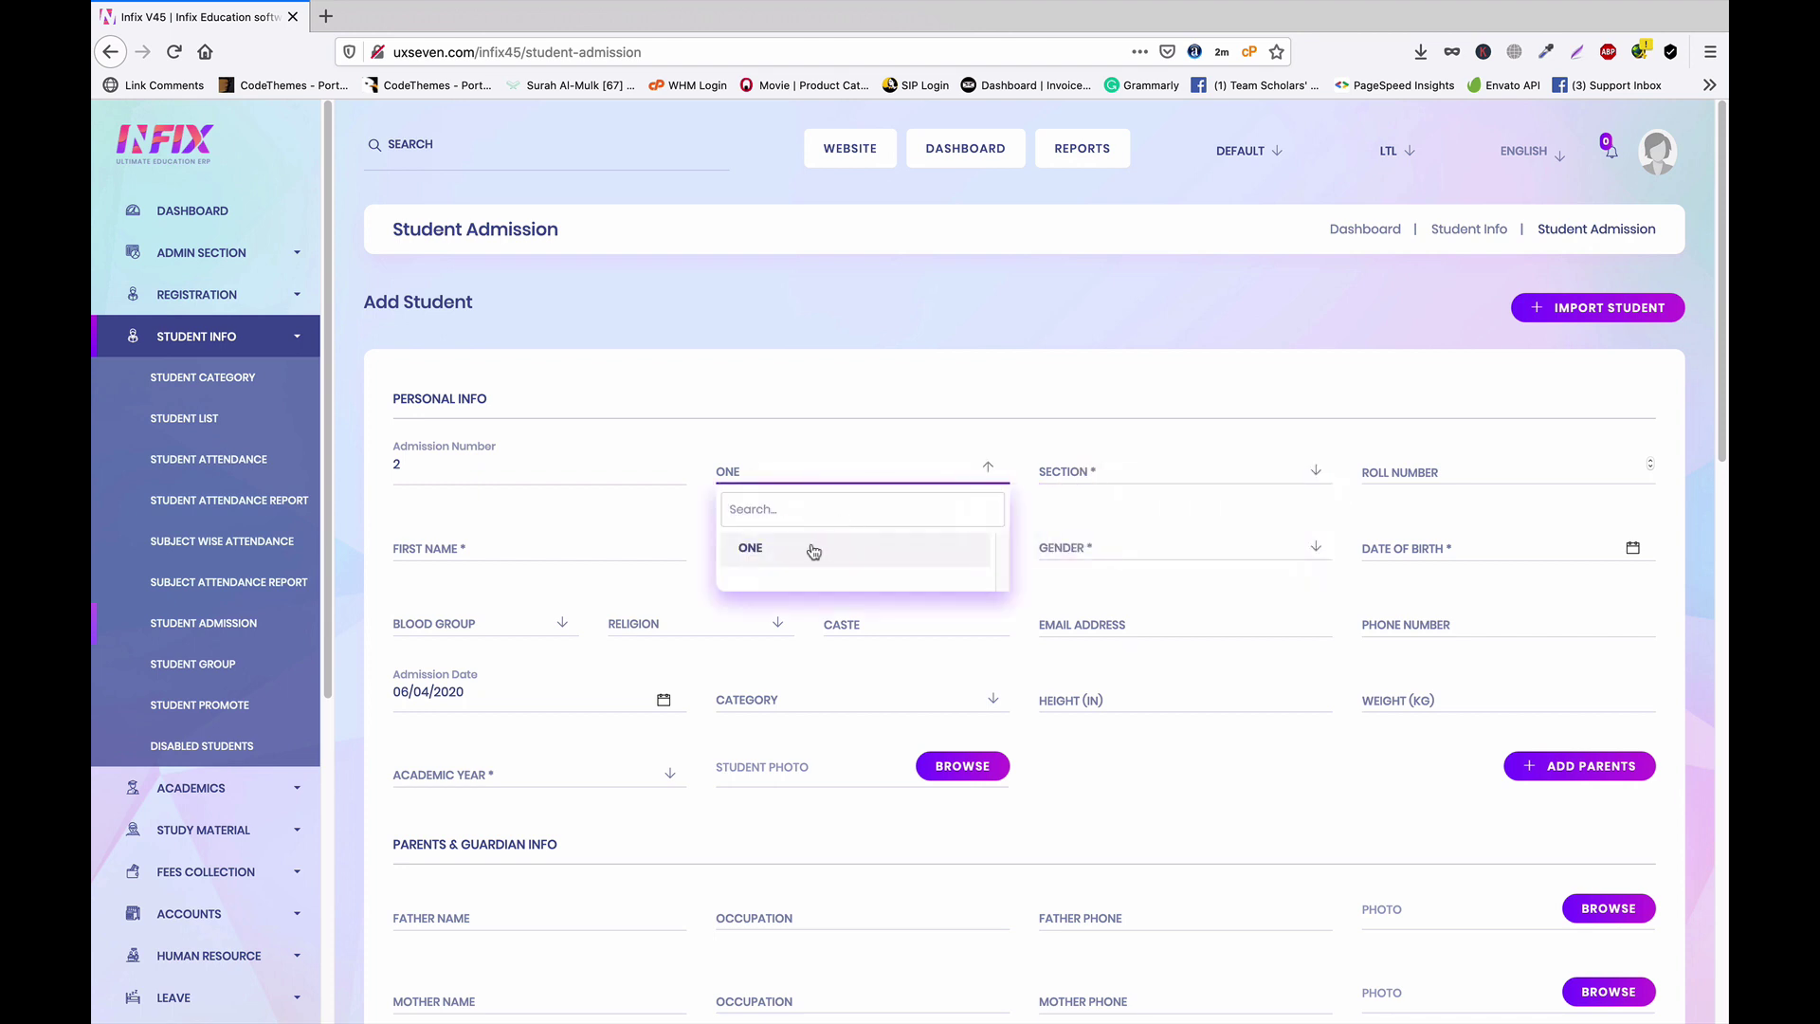
pyautogui.click(812, 546)
pyautogui.click(1138, 481)
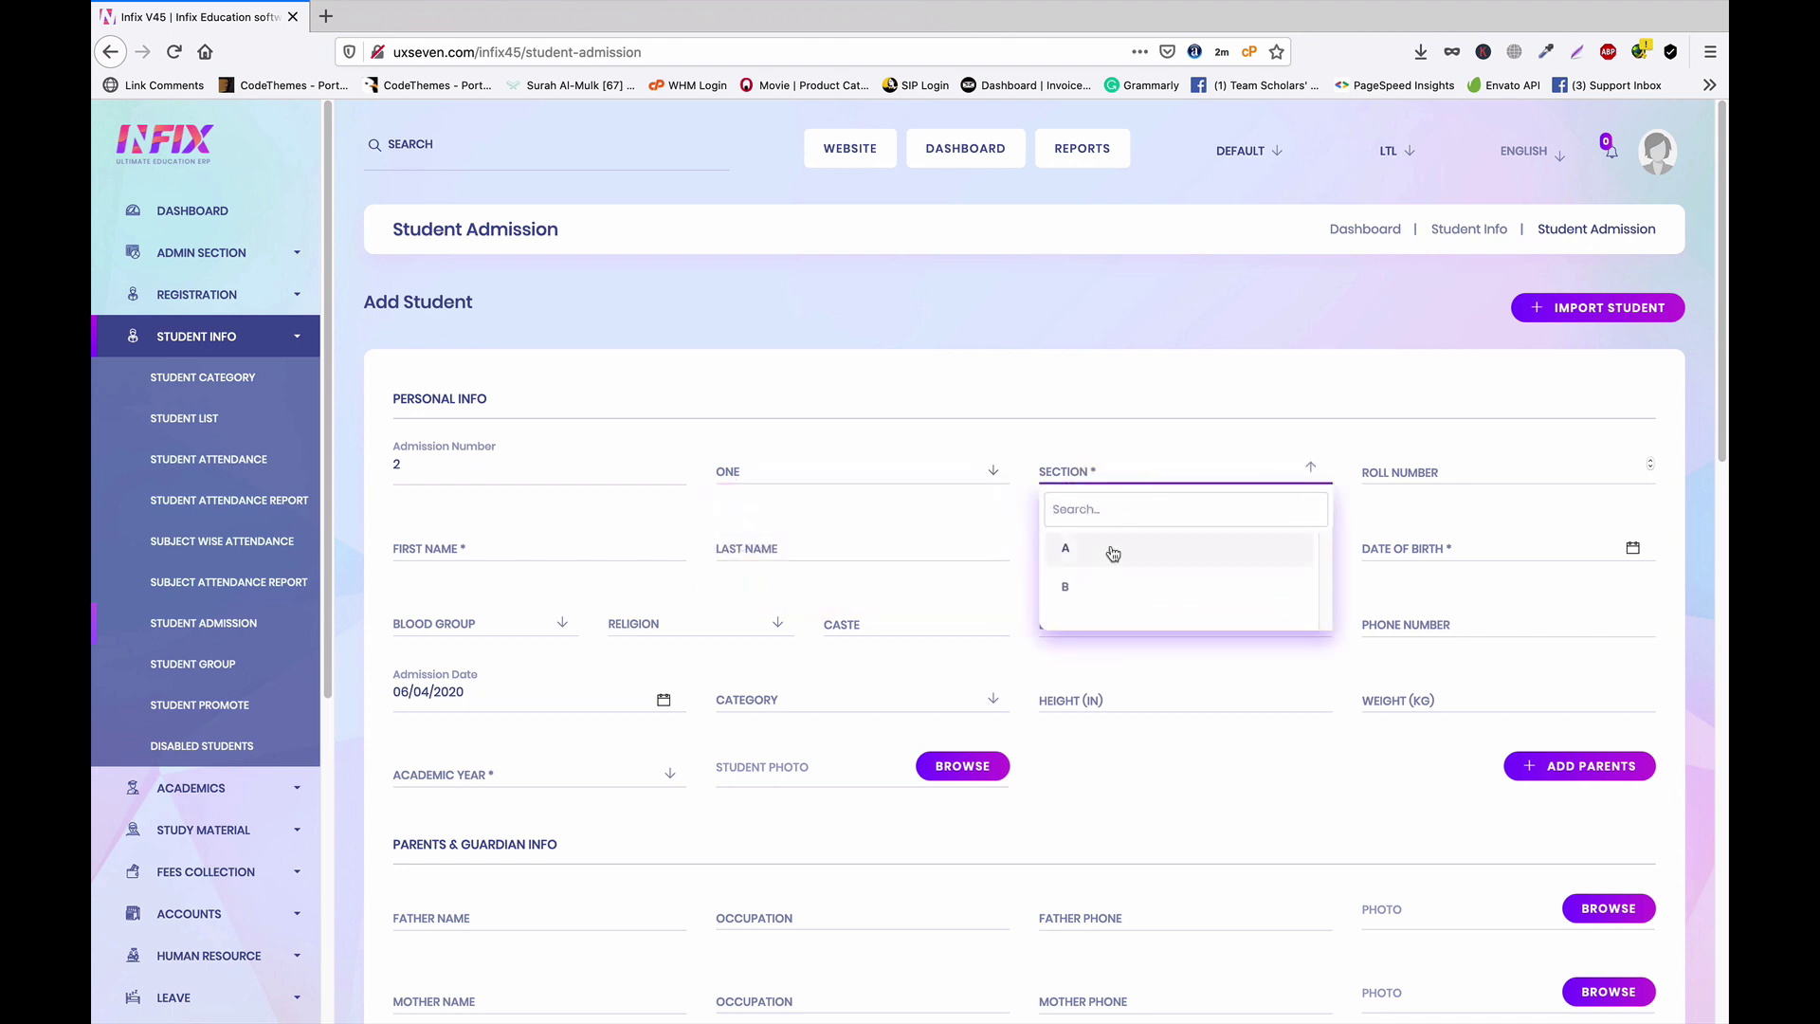
pyautogui.click(1109, 550)
pyautogui.click(1477, 479)
pyautogui.write('2')
pyautogui.click(1170, 474)
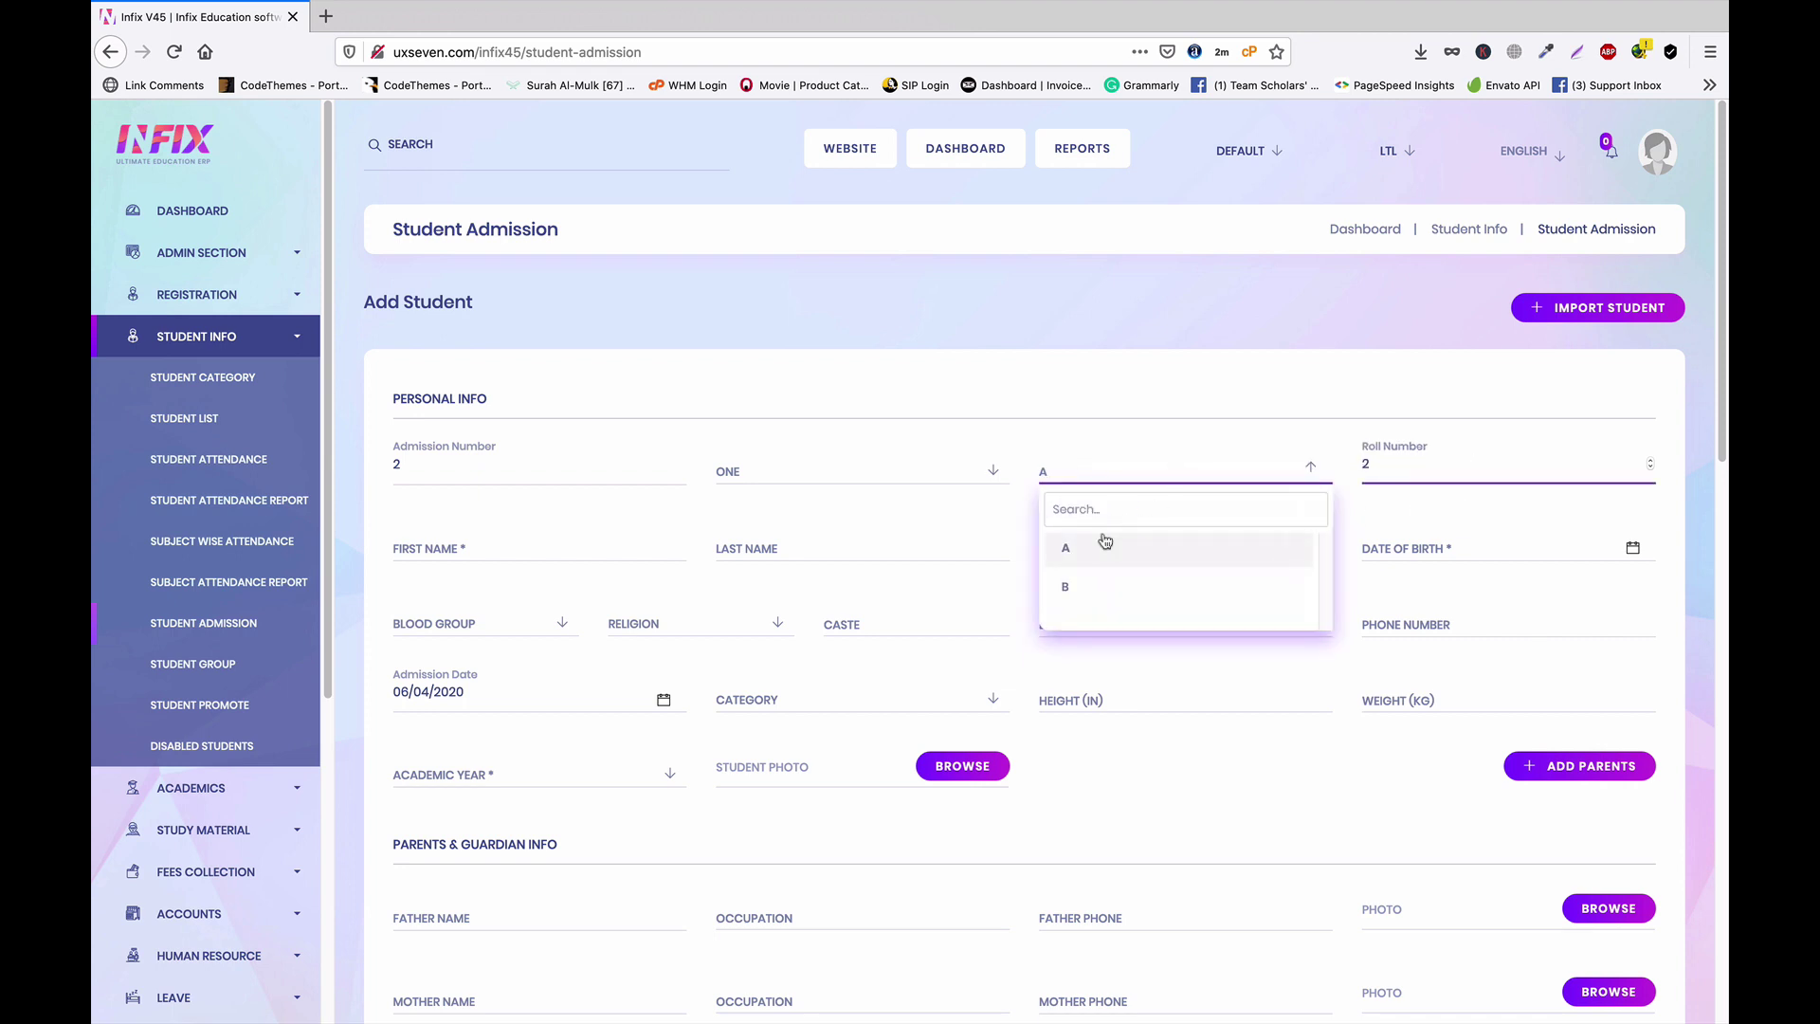
pyautogui.click(1094, 592)
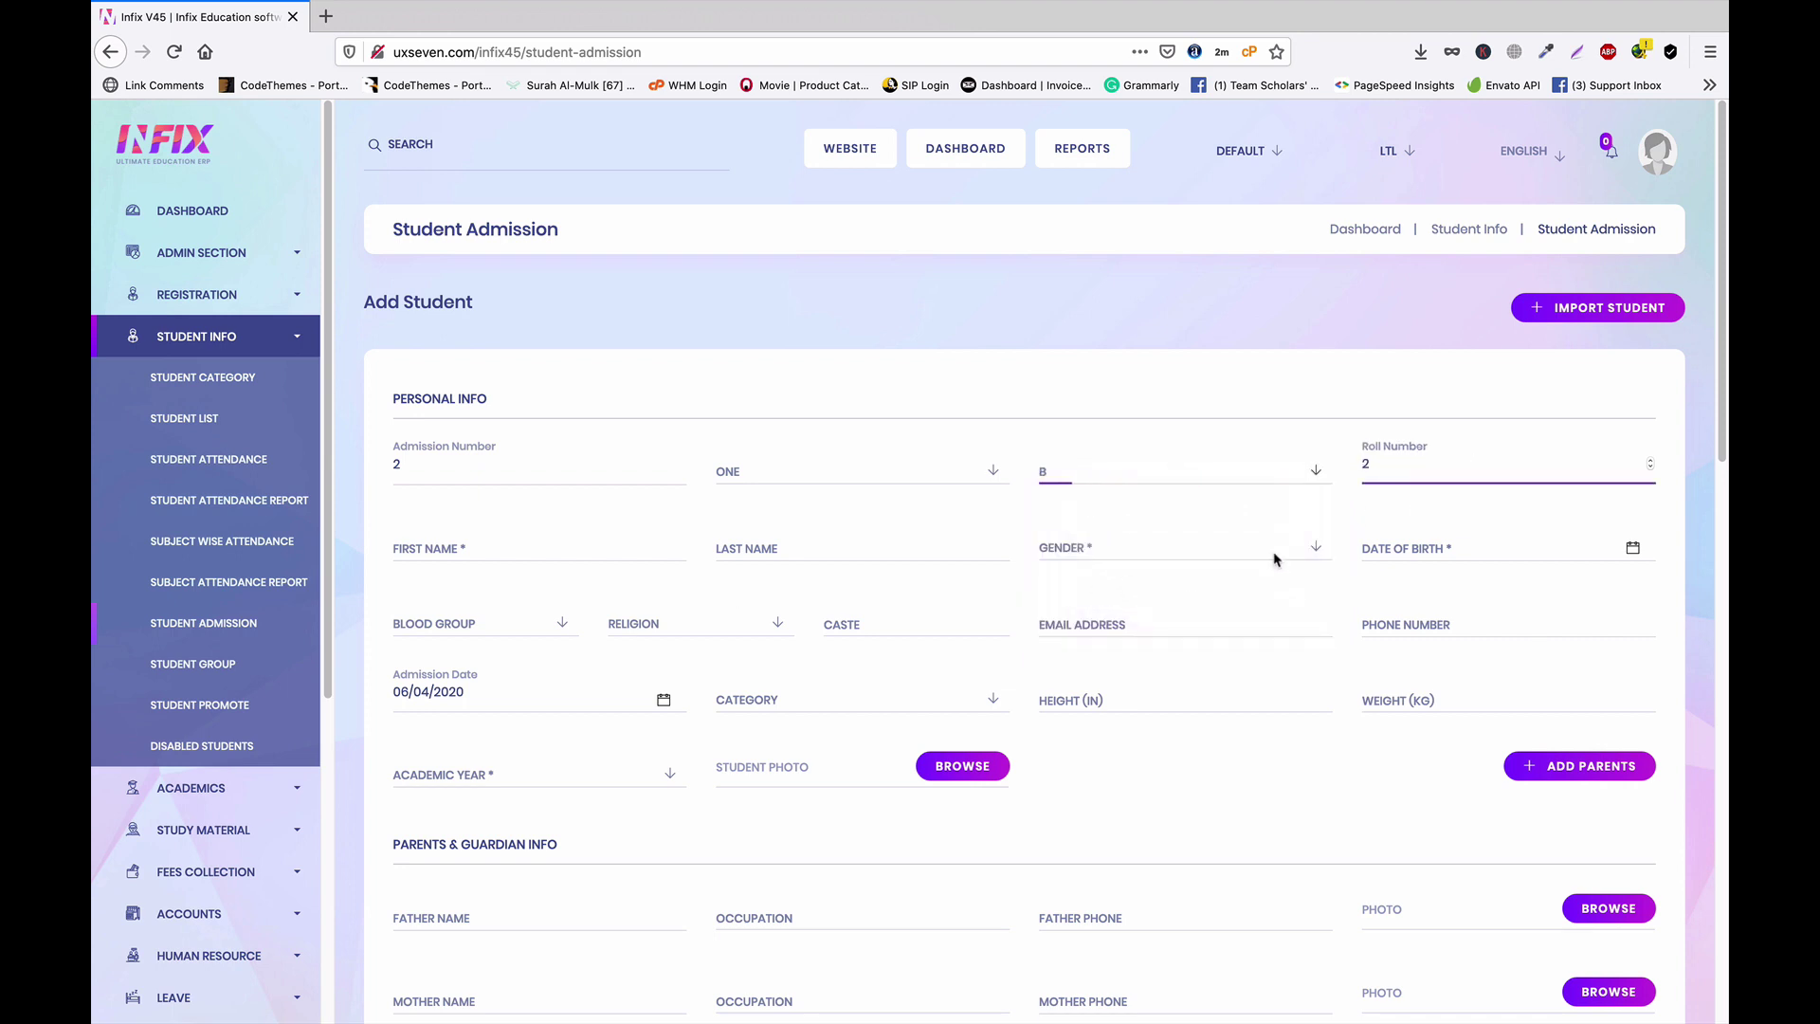
pyautogui.click(522, 553)
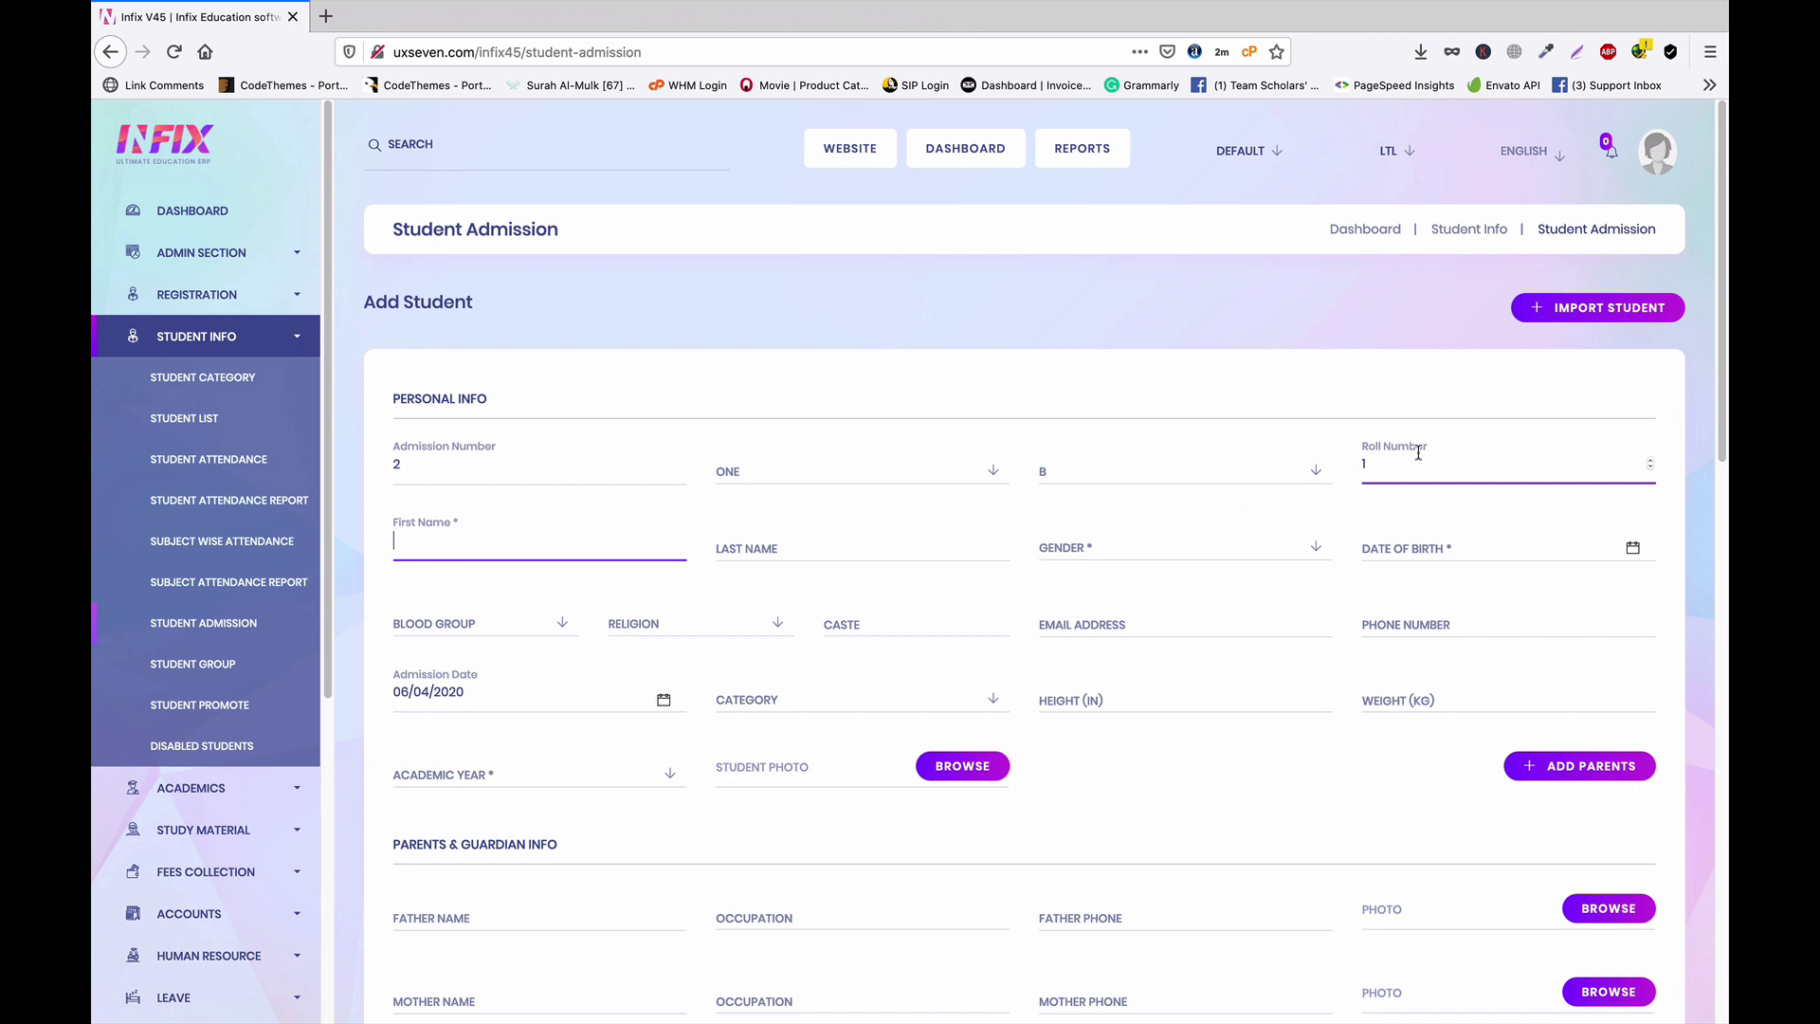
pyautogui.click(1123, 475)
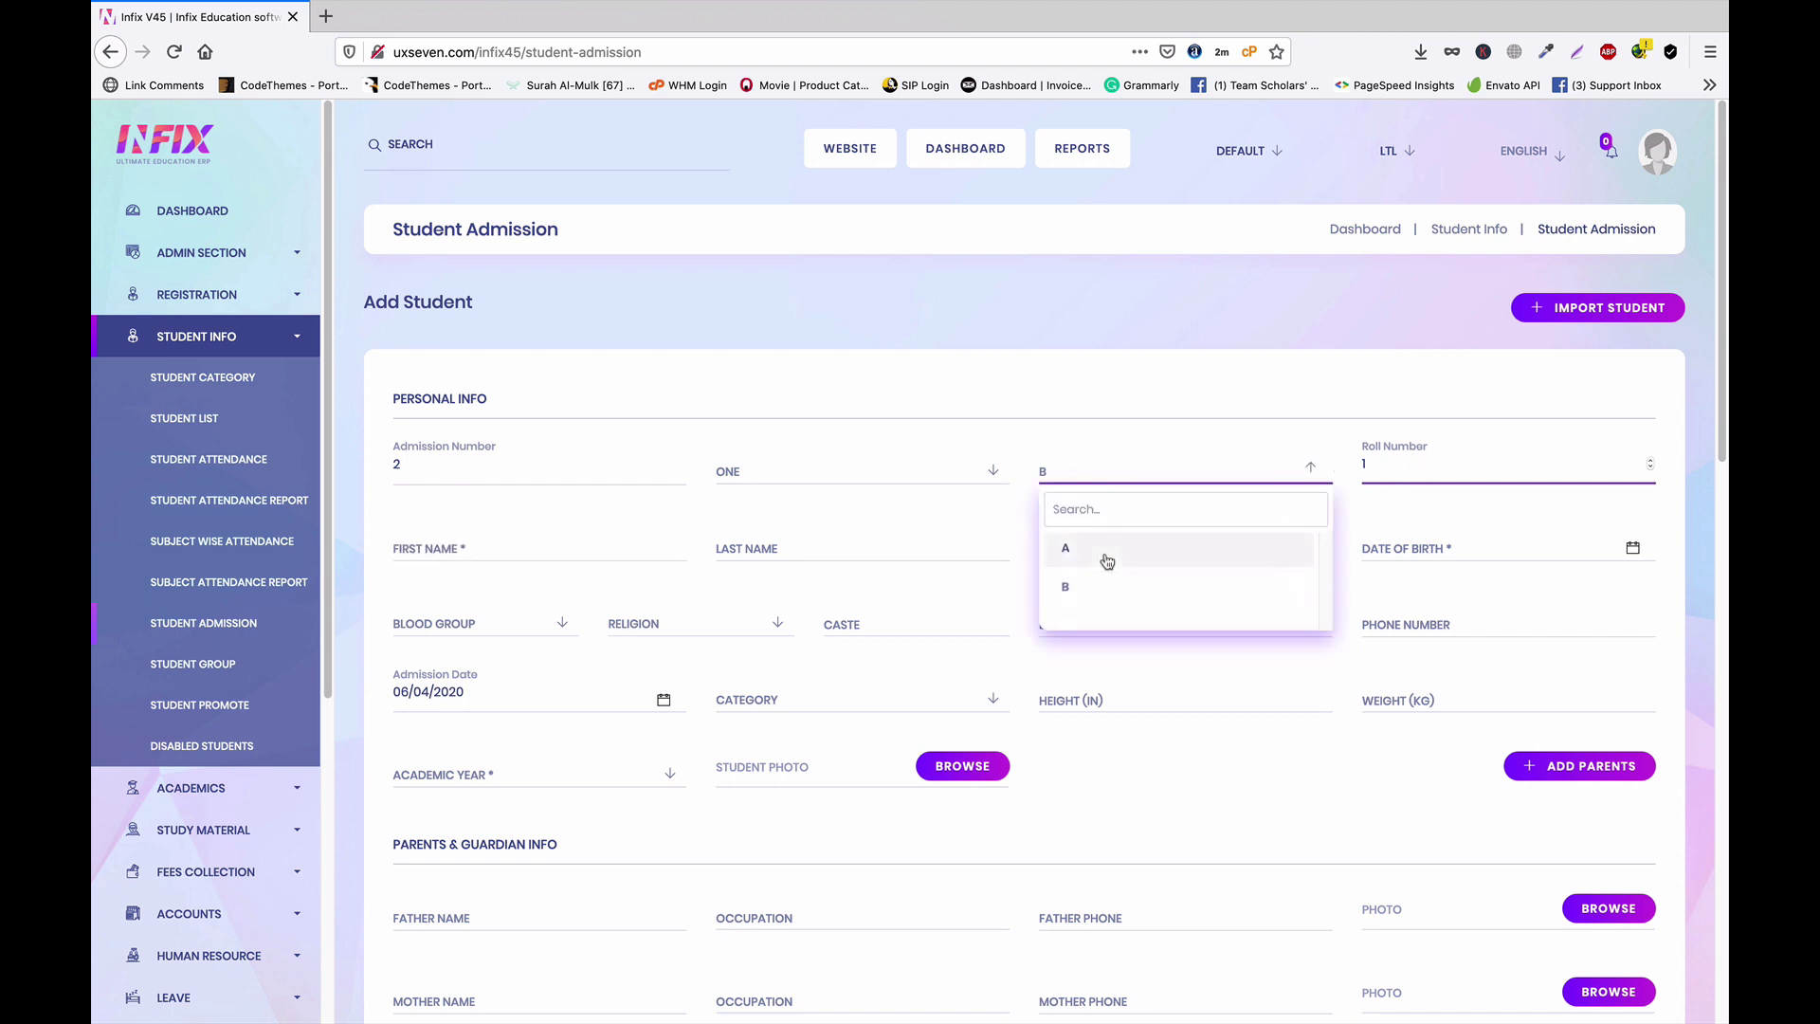
pyautogui.click(1175, 549)
pyautogui.click(1415, 469)
pyautogui.press('BackSpace')
pyautogui.write('2')
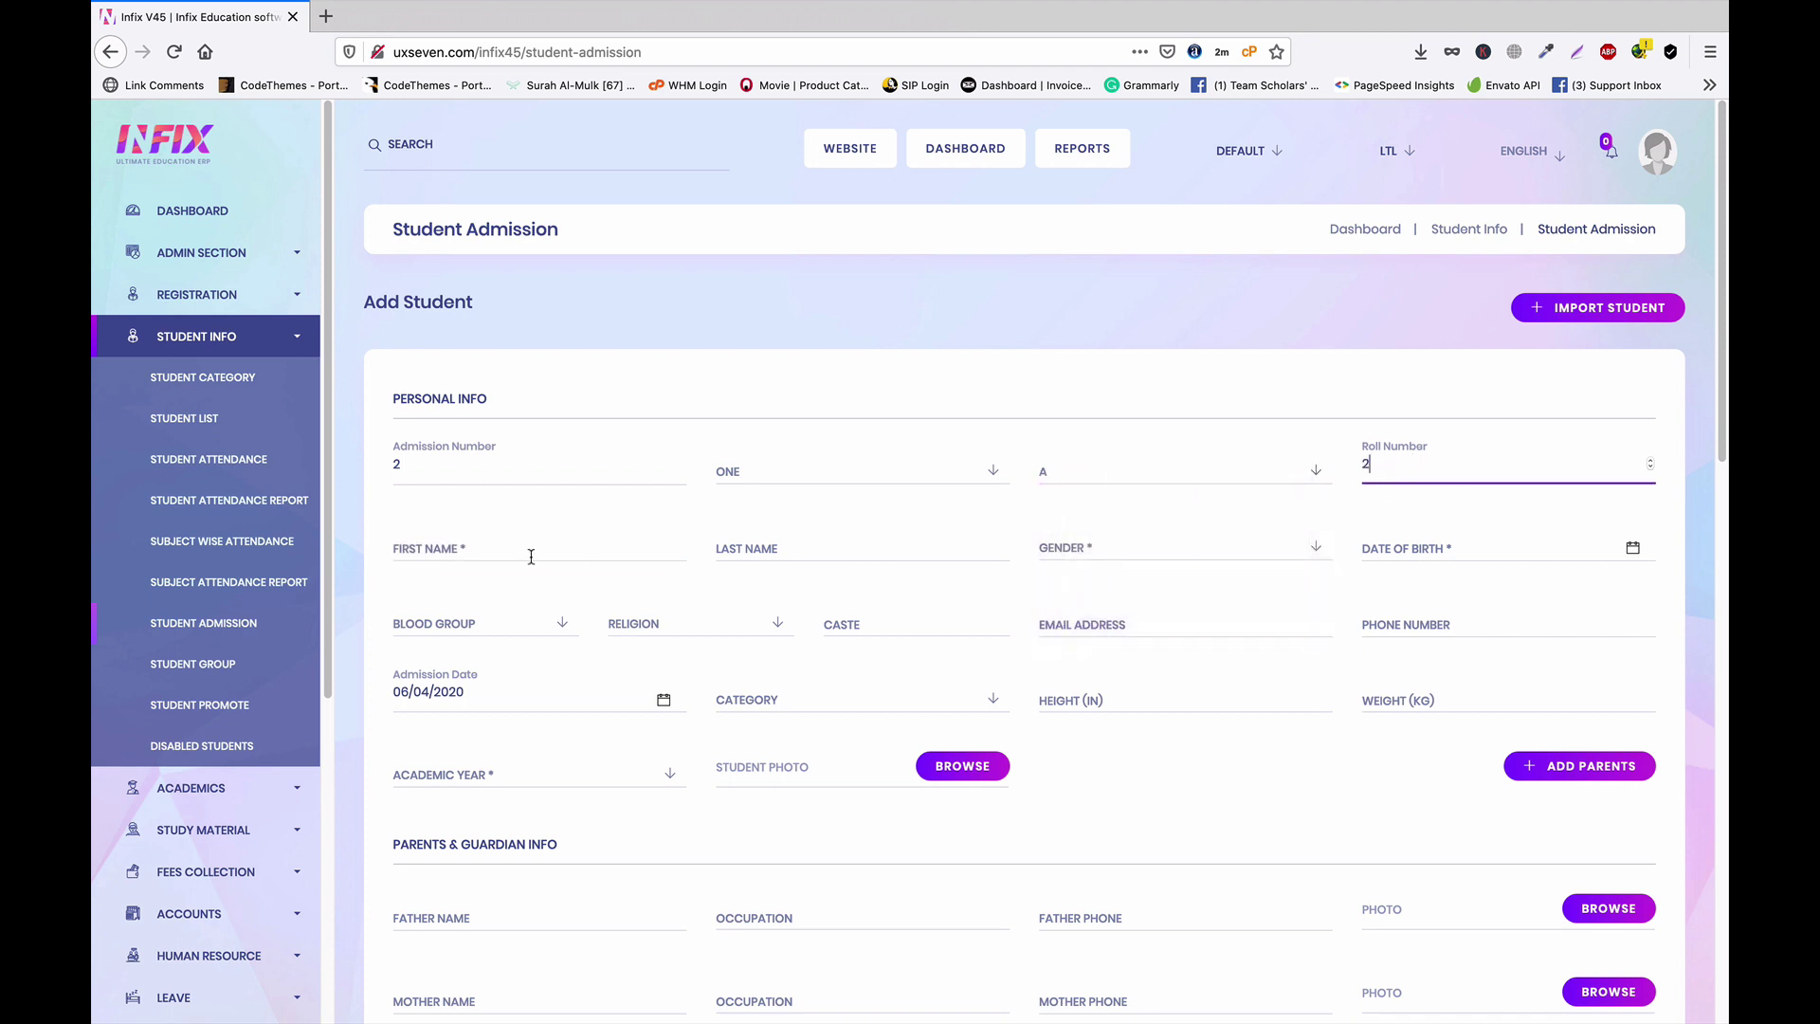
# Enter the name Mr Student 2, male, born 06/04/2020, academic year 2020
pyautogui.click(531, 557)
pyautogui.write('Mr')
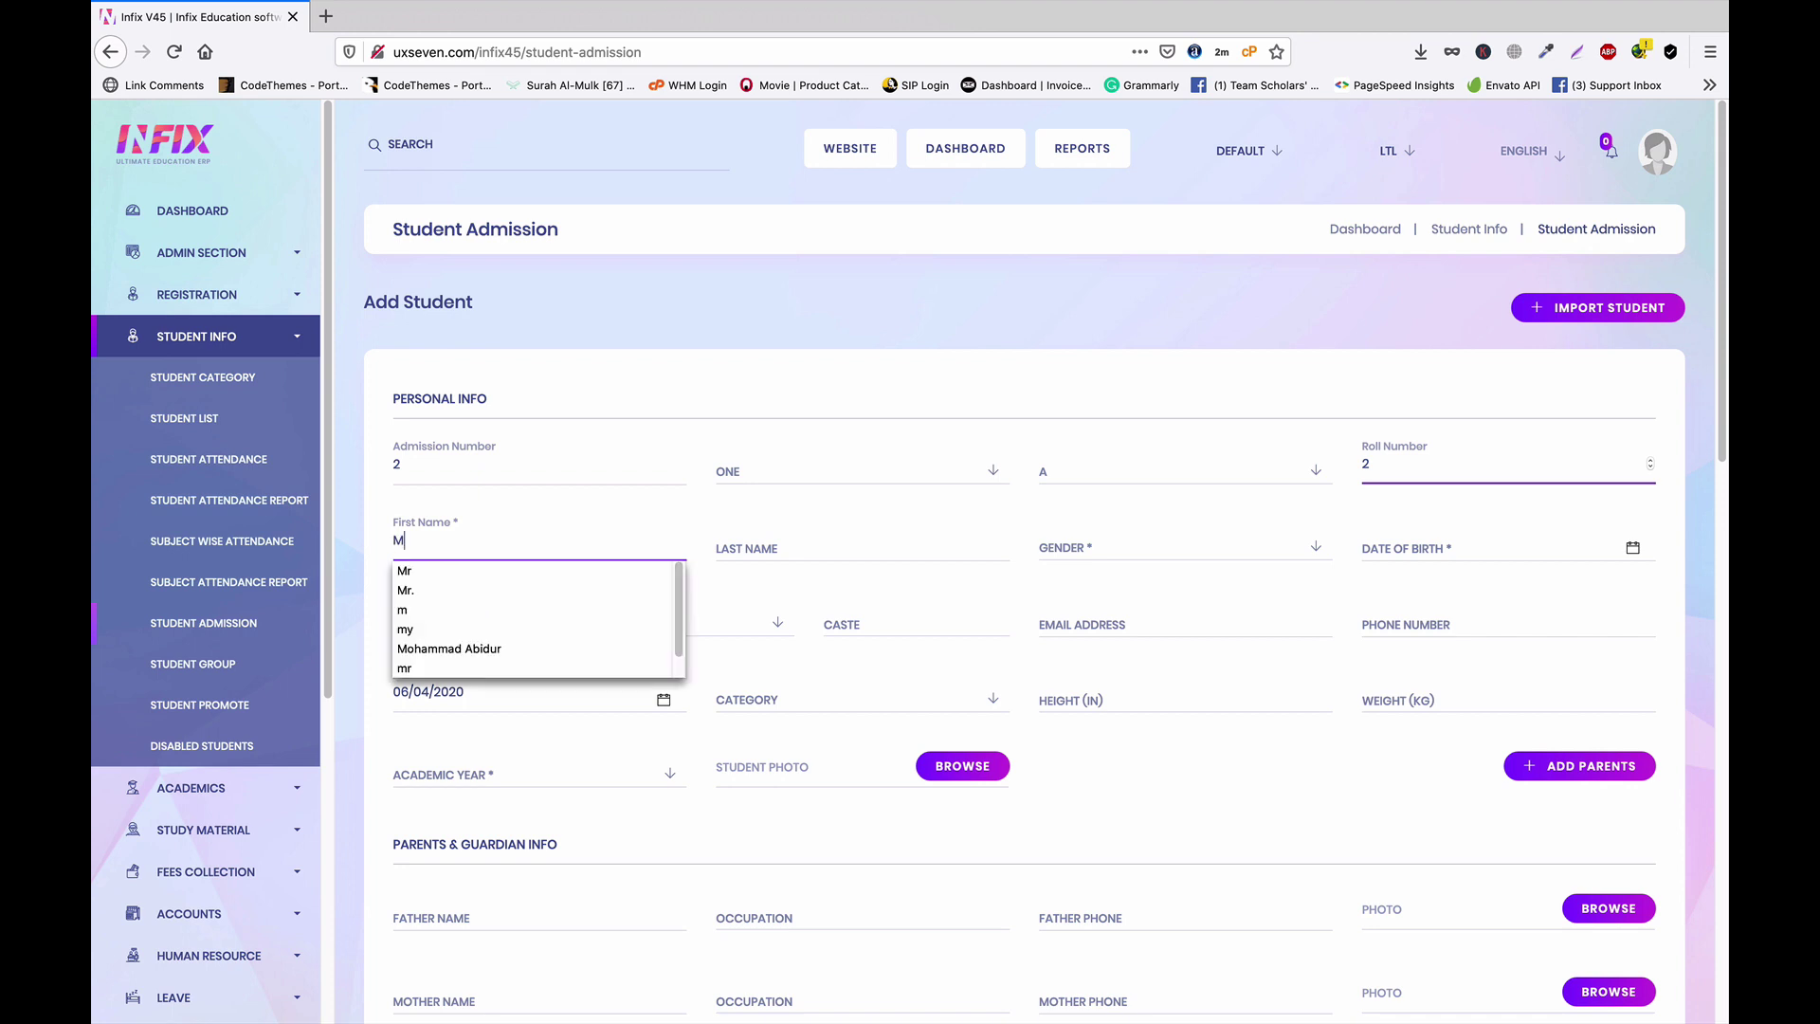
pyautogui.click(532, 579)
pyautogui.click(812, 547)
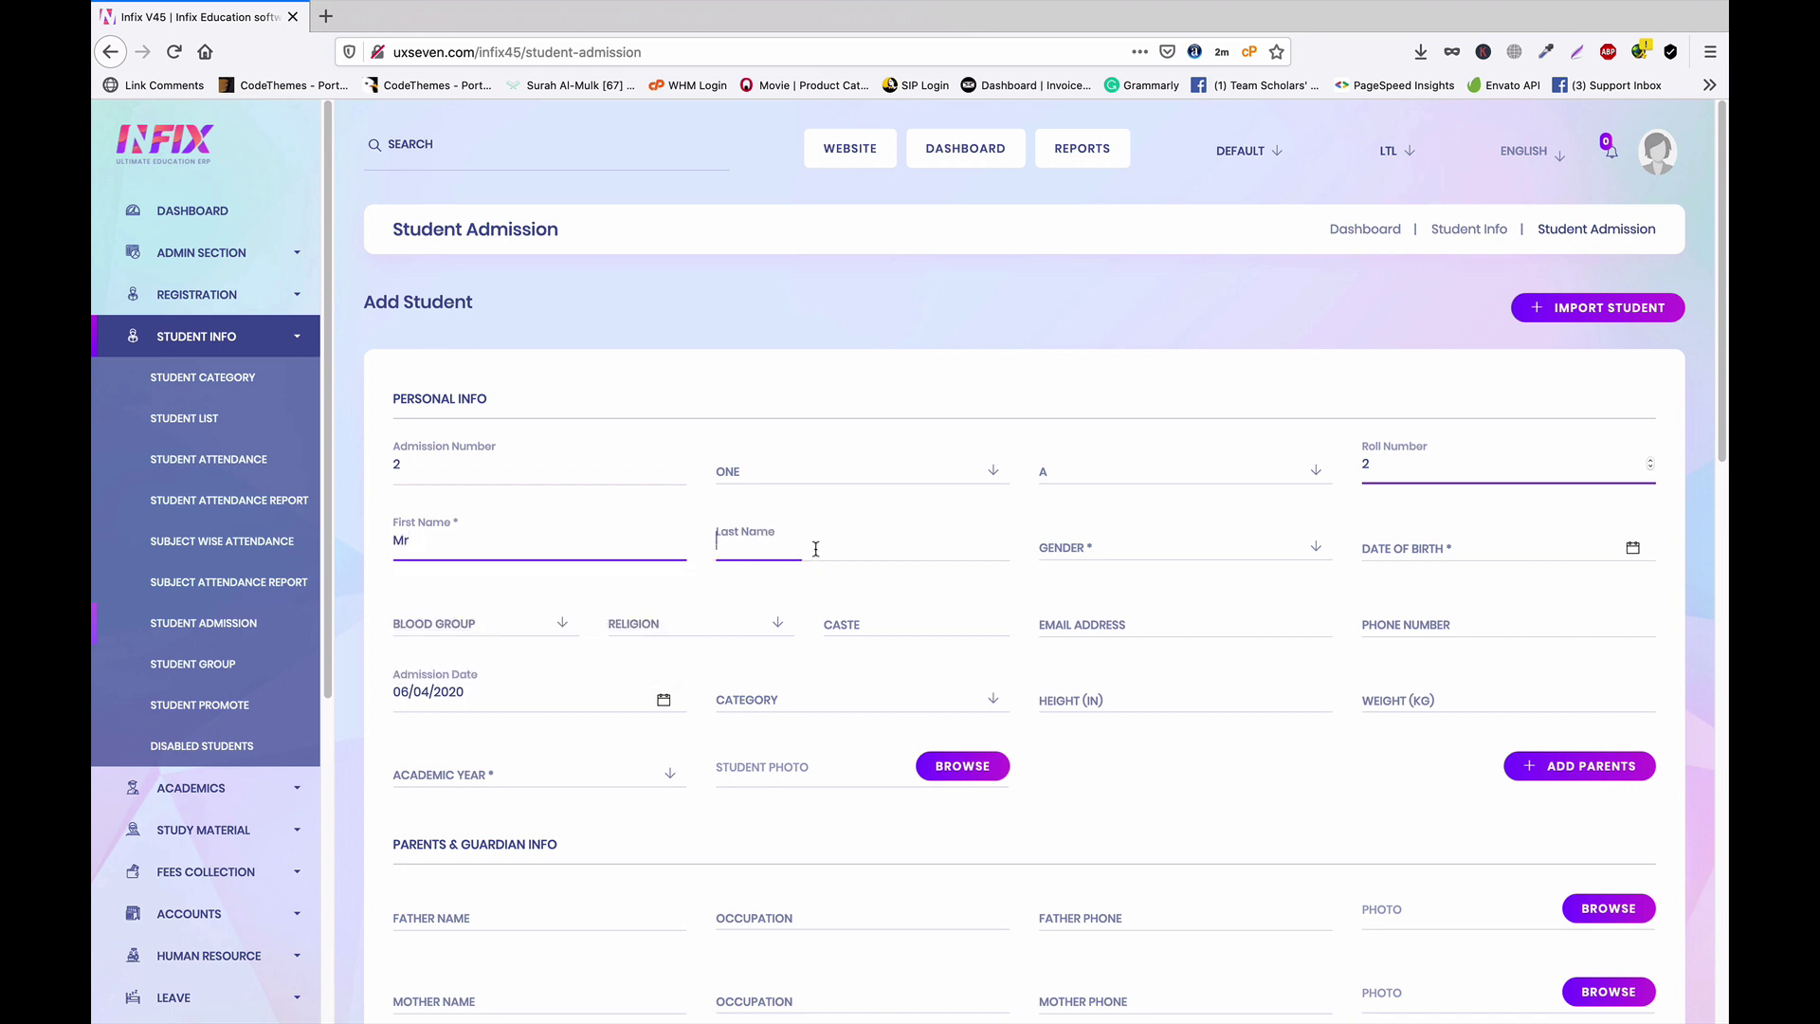
pyautogui.write('Student')
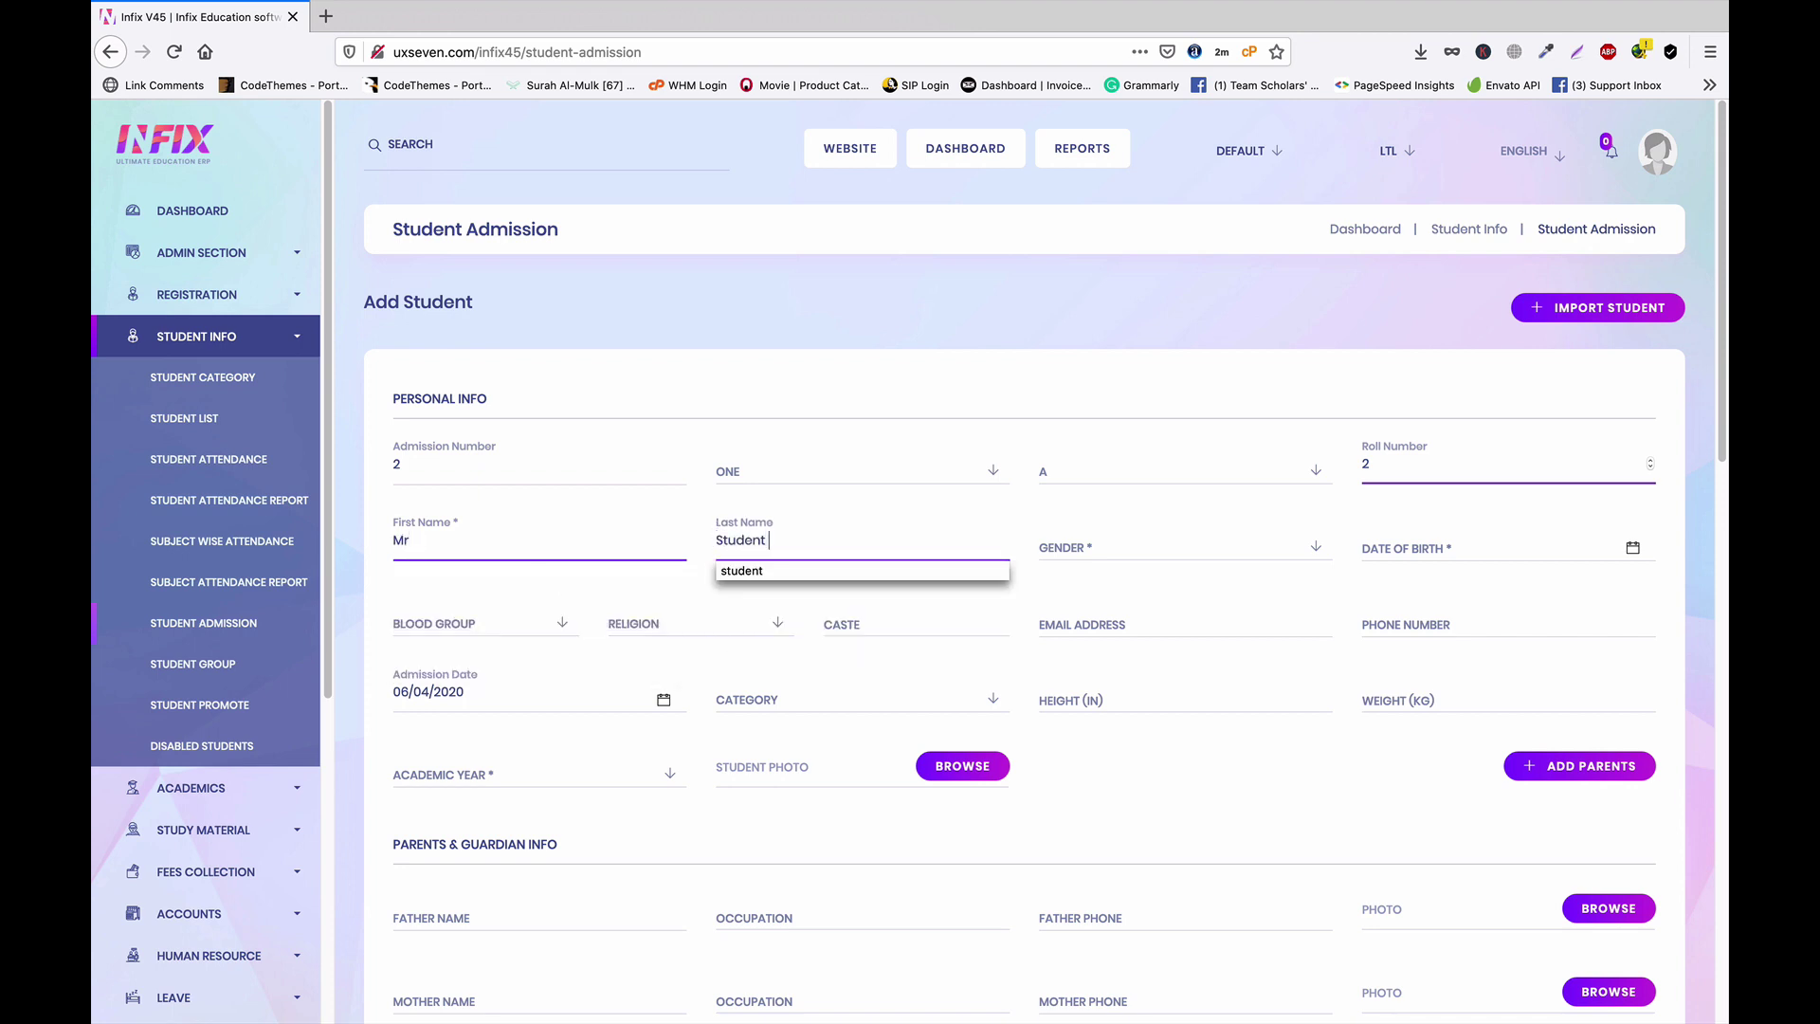
pyautogui.write(' 2')
pyautogui.click(1128, 552)
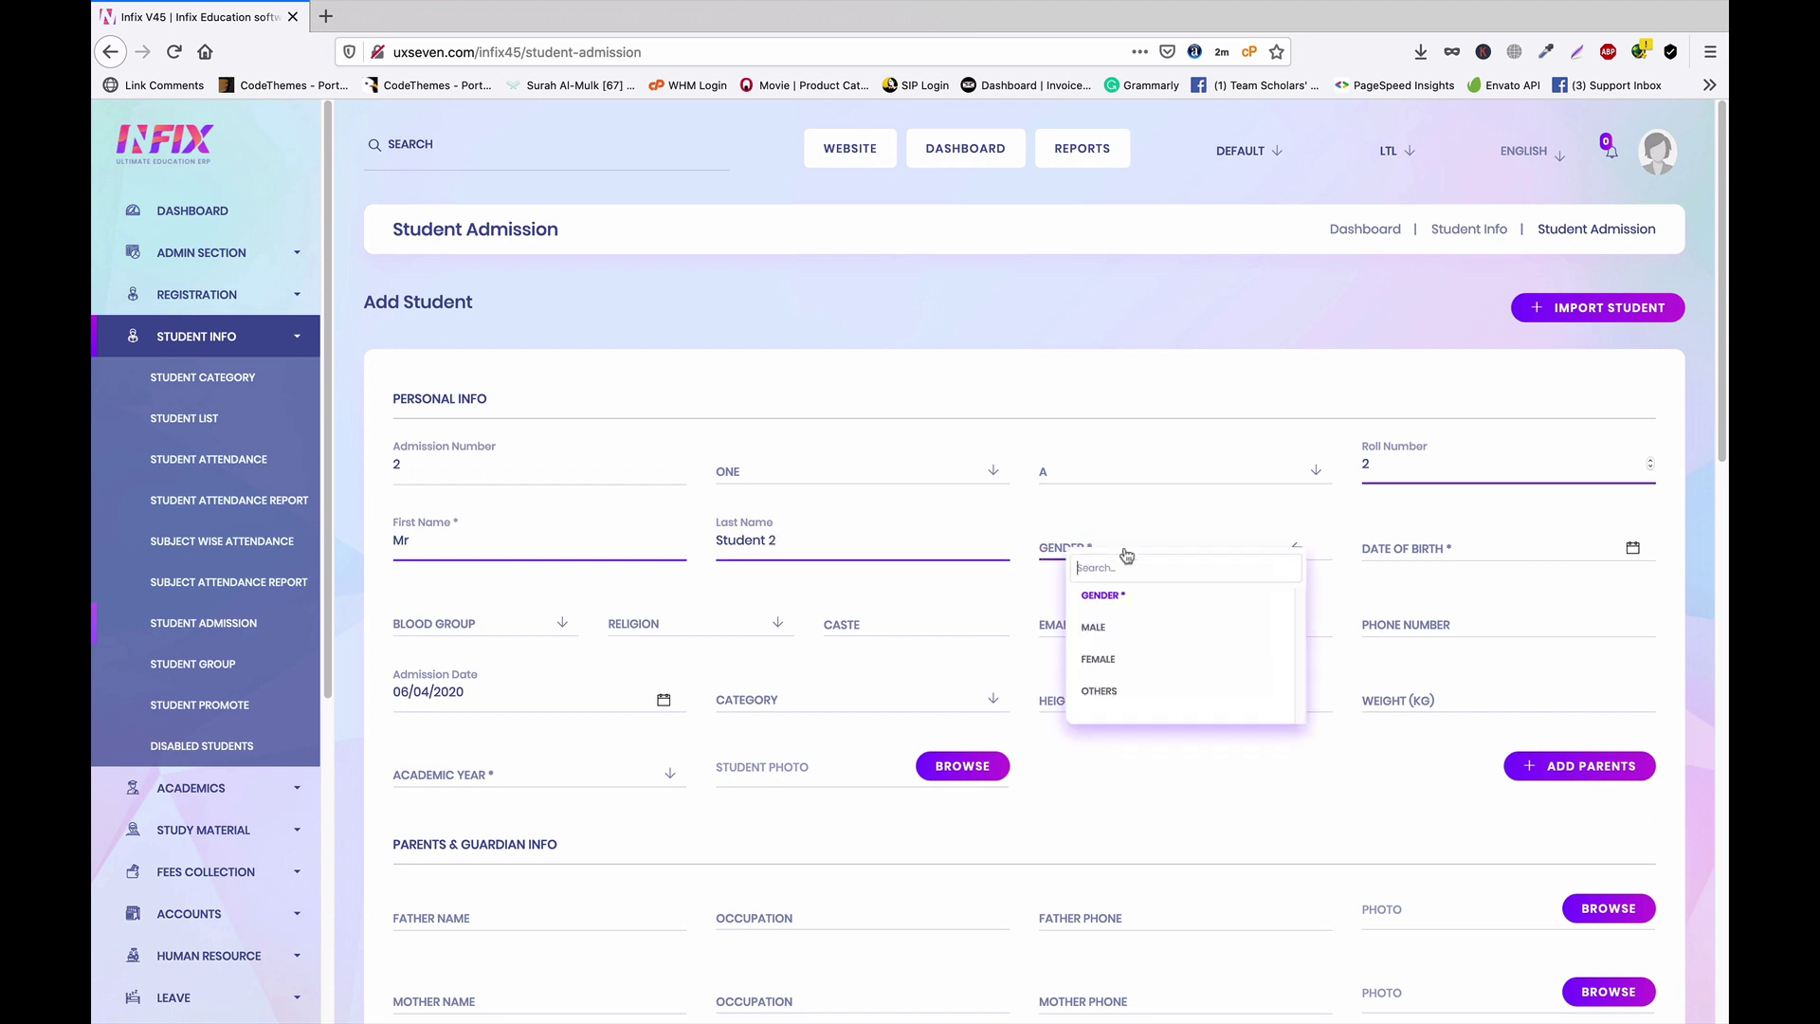
pyautogui.click(1078, 623)
pyautogui.click(1478, 548)
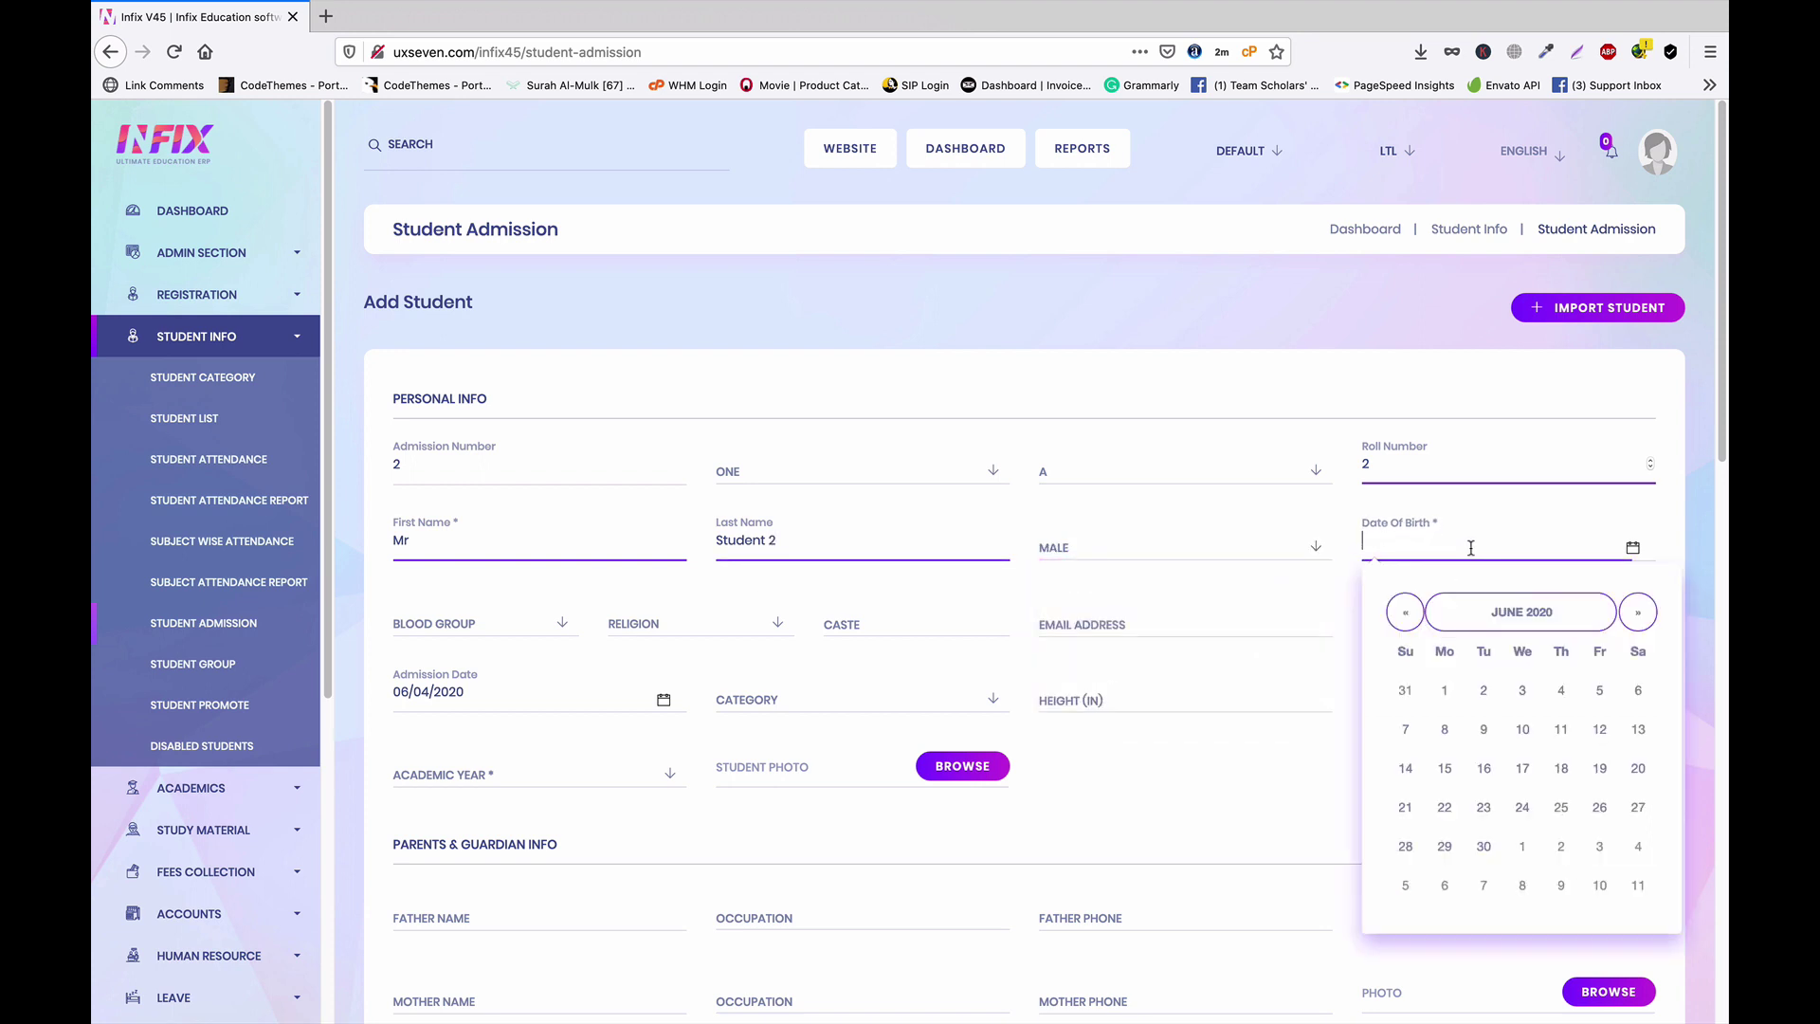
pyautogui.click(1561, 697)
pyautogui.scroll(-2, 512, 684)
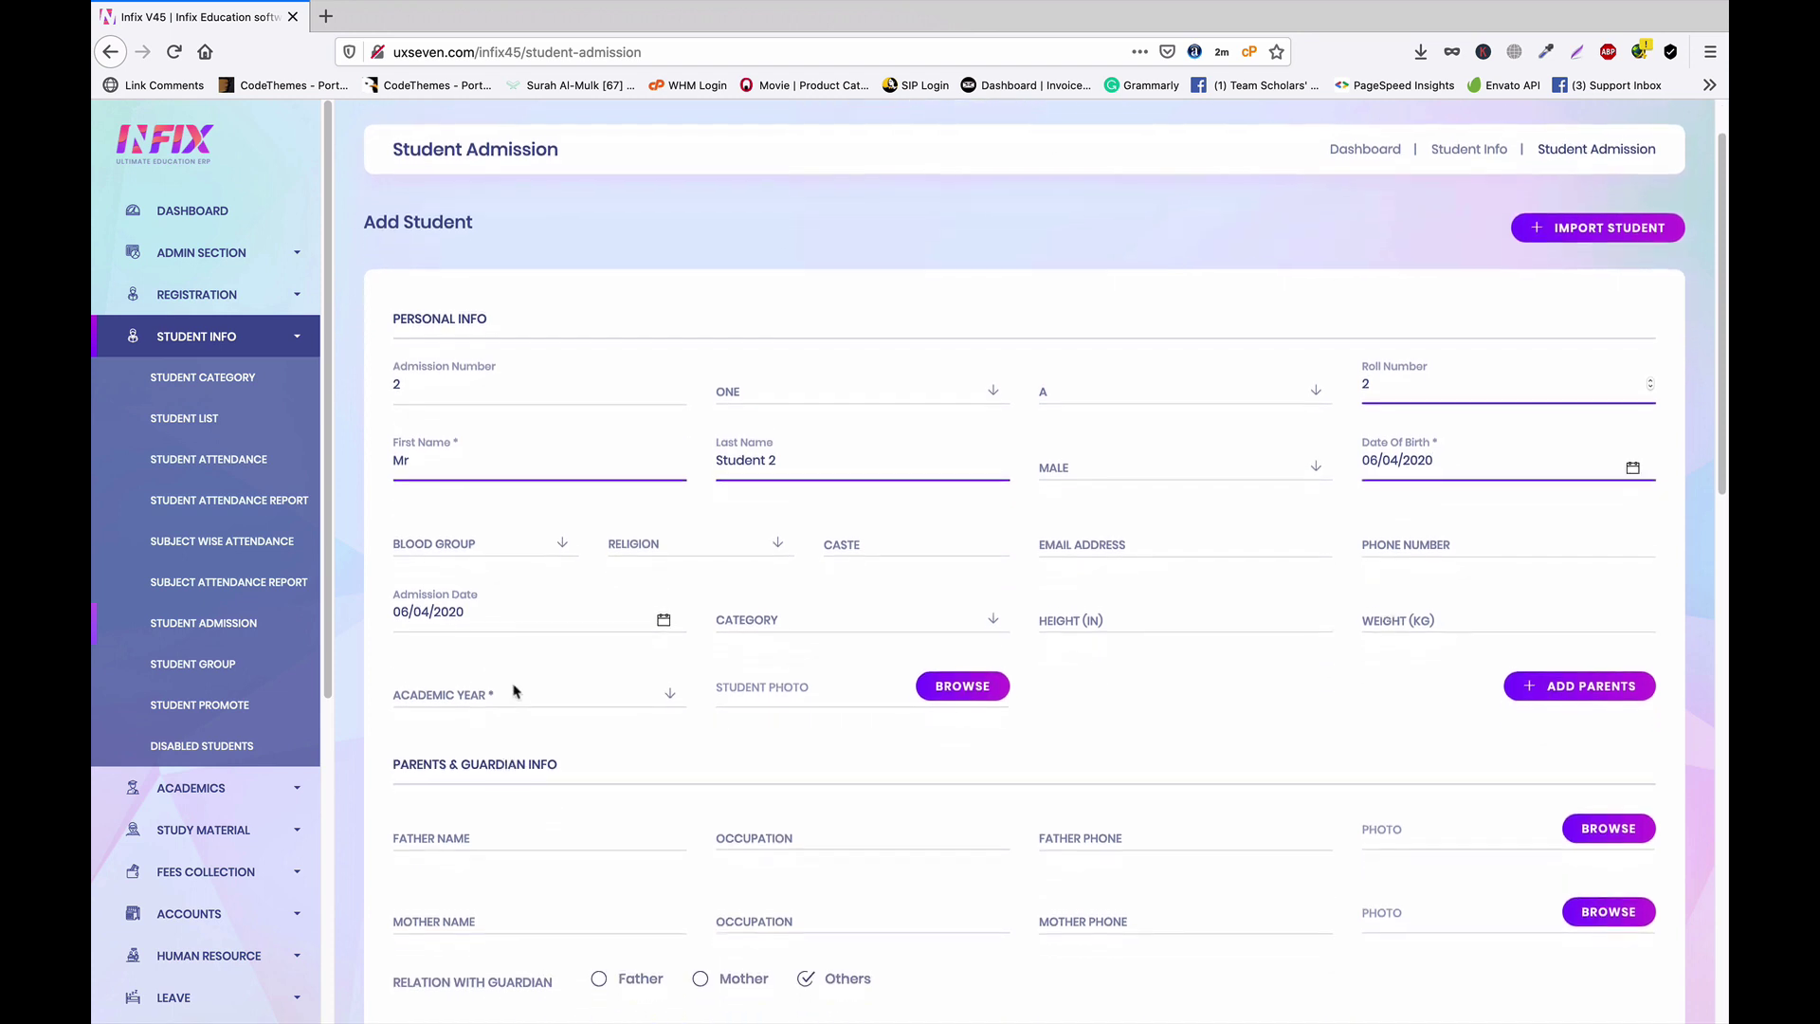
pyautogui.click(506, 688)
pyautogui.click(467, 753)
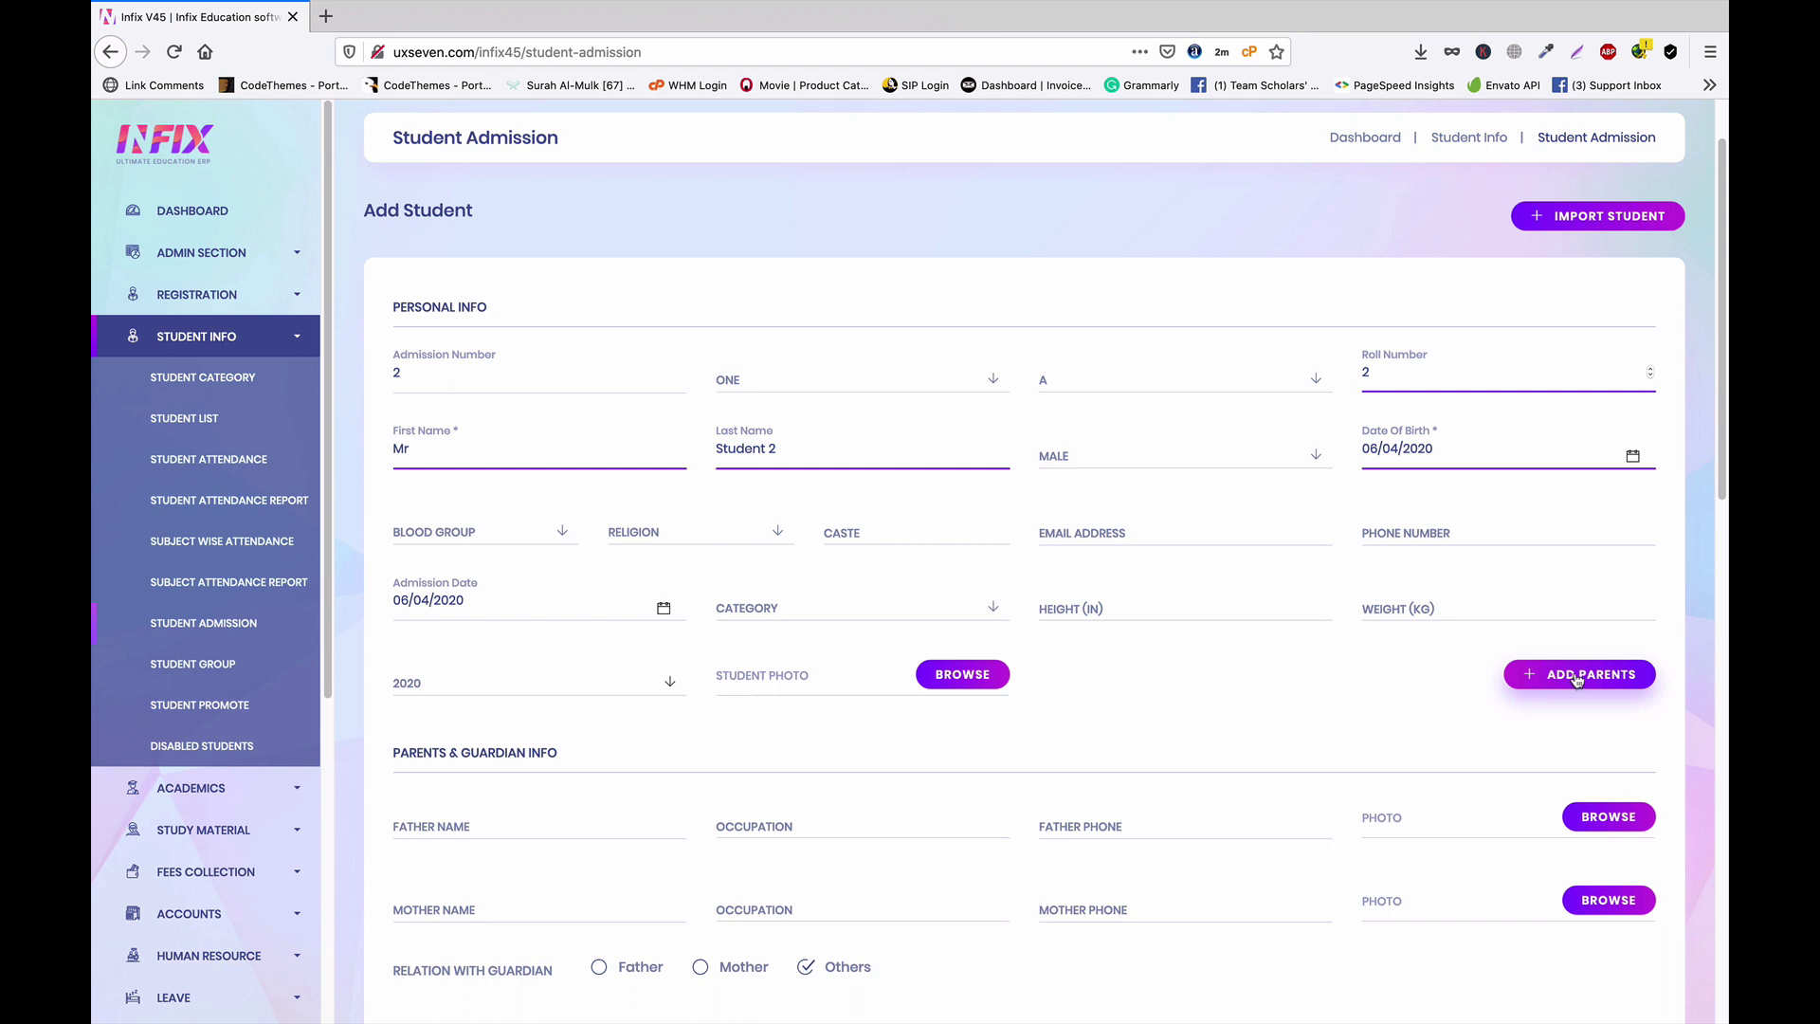
# Link the first admitted student from class ONE section A as sibling and save
pyautogui.click(1576, 676)
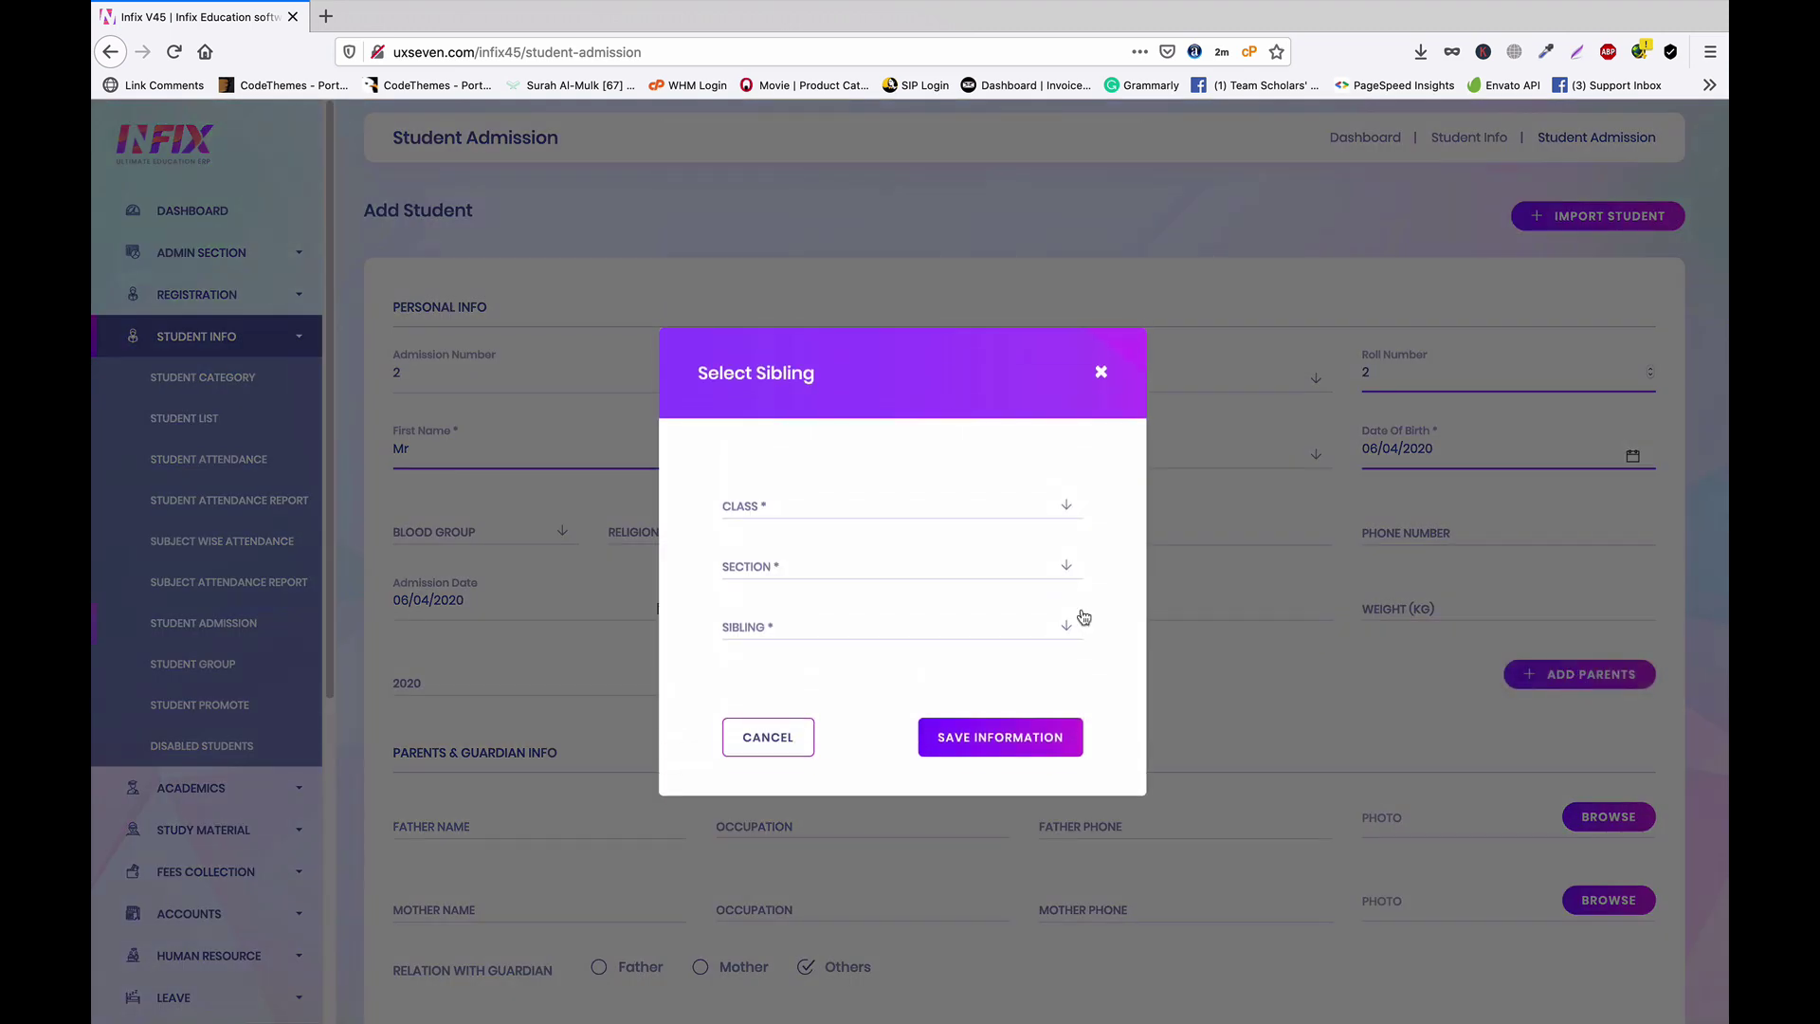
pyautogui.click(785, 516)
pyautogui.click(778, 573)
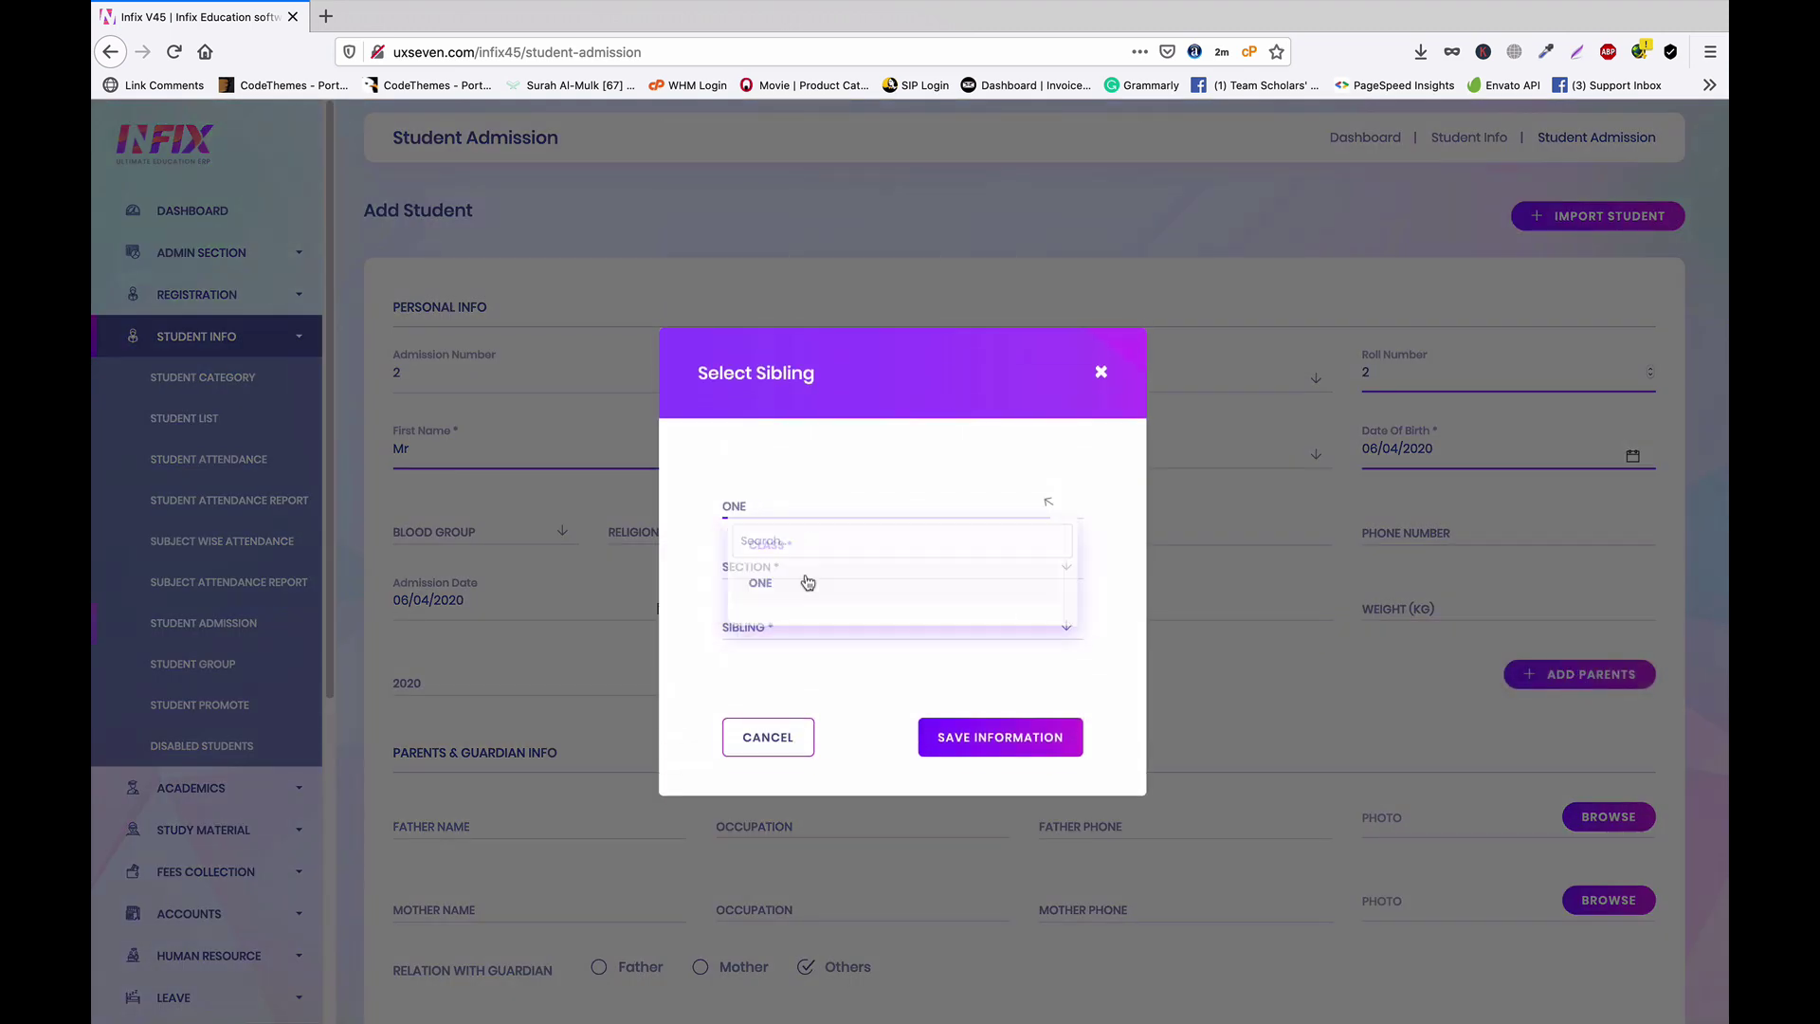
pyautogui.click(792, 582)
pyautogui.click(779, 652)
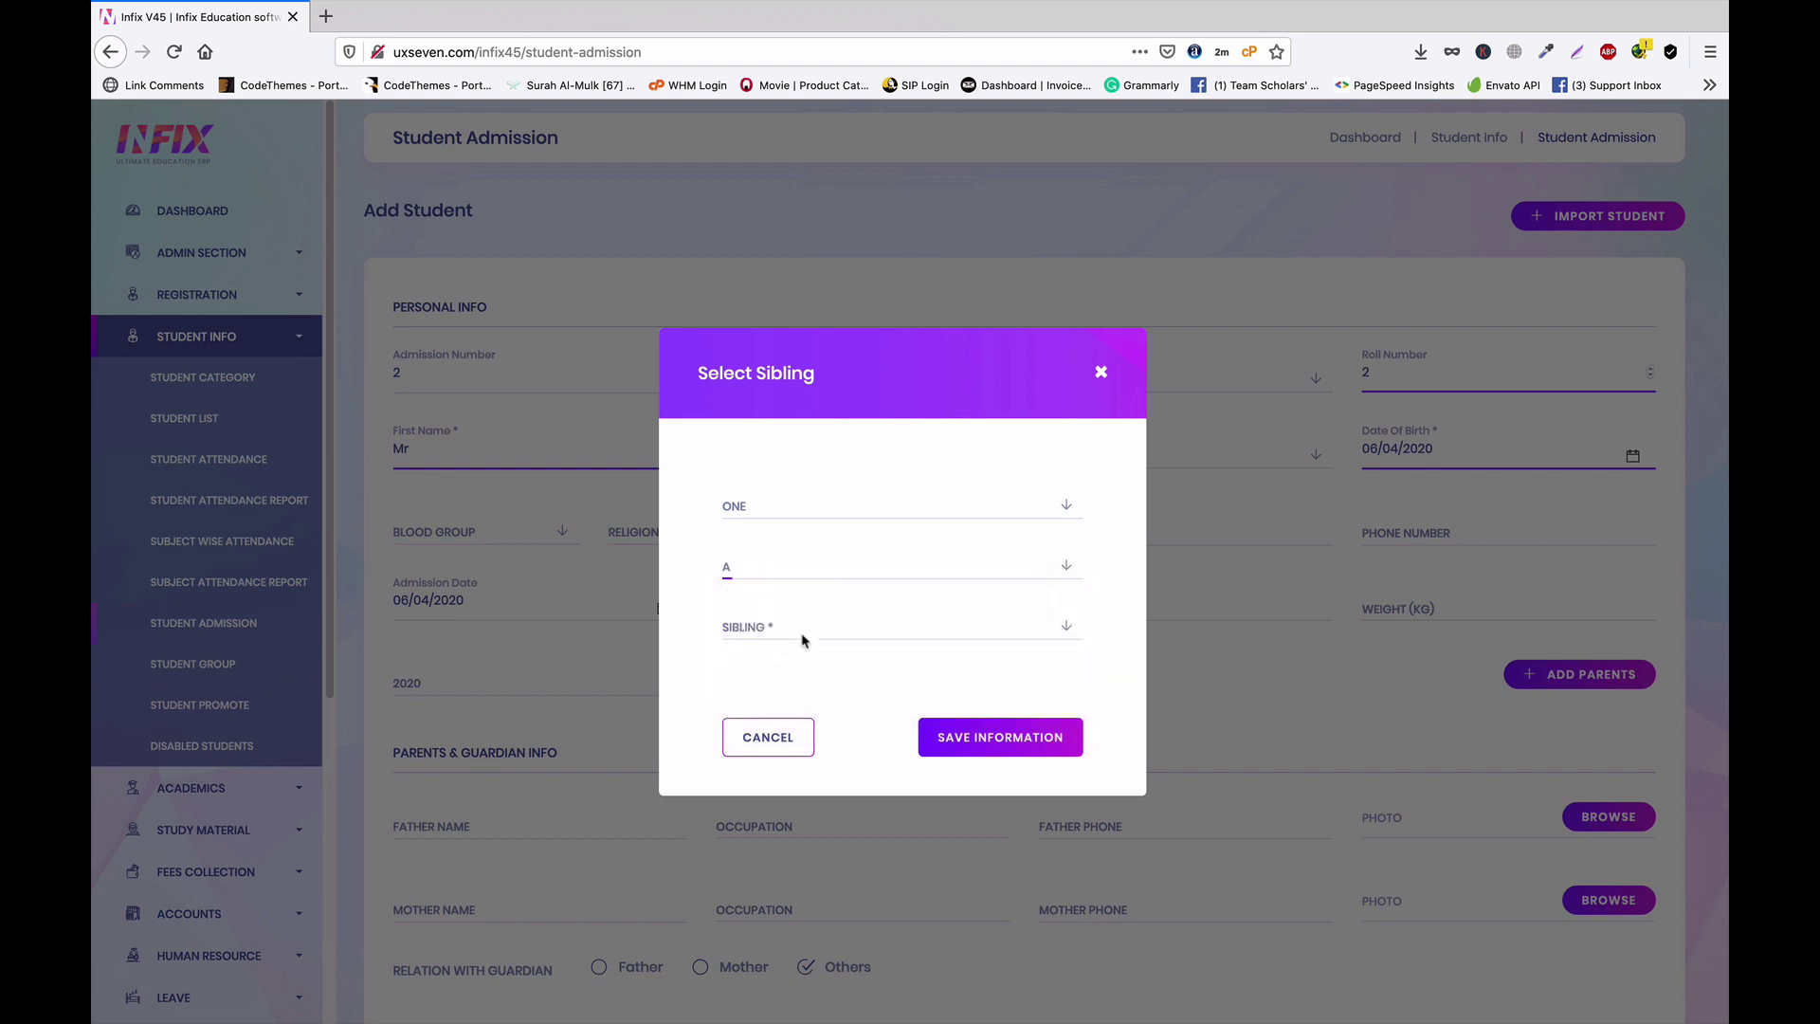
pyautogui.click(815, 630)
pyautogui.click(779, 712)
pyautogui.click(1014, 737)
pyautogui.scroll(-5, 1118, 709)
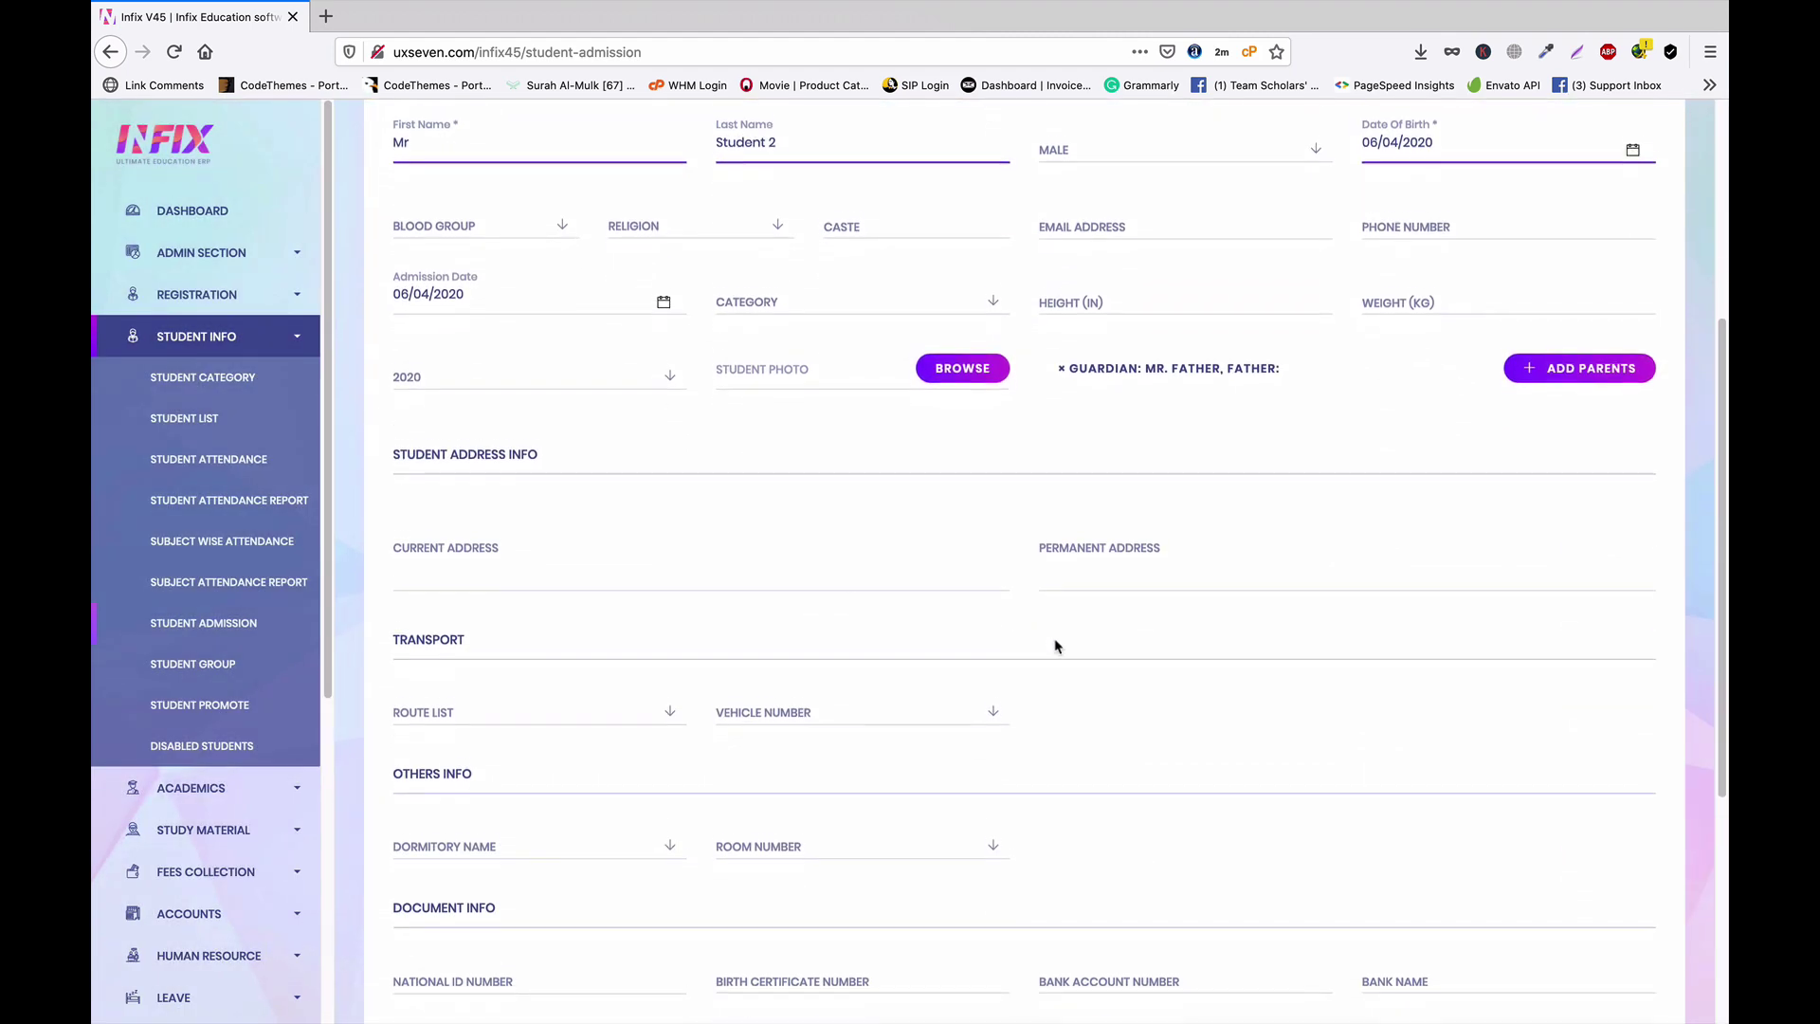
pyautogui.scroll(-6, 1233, 739)
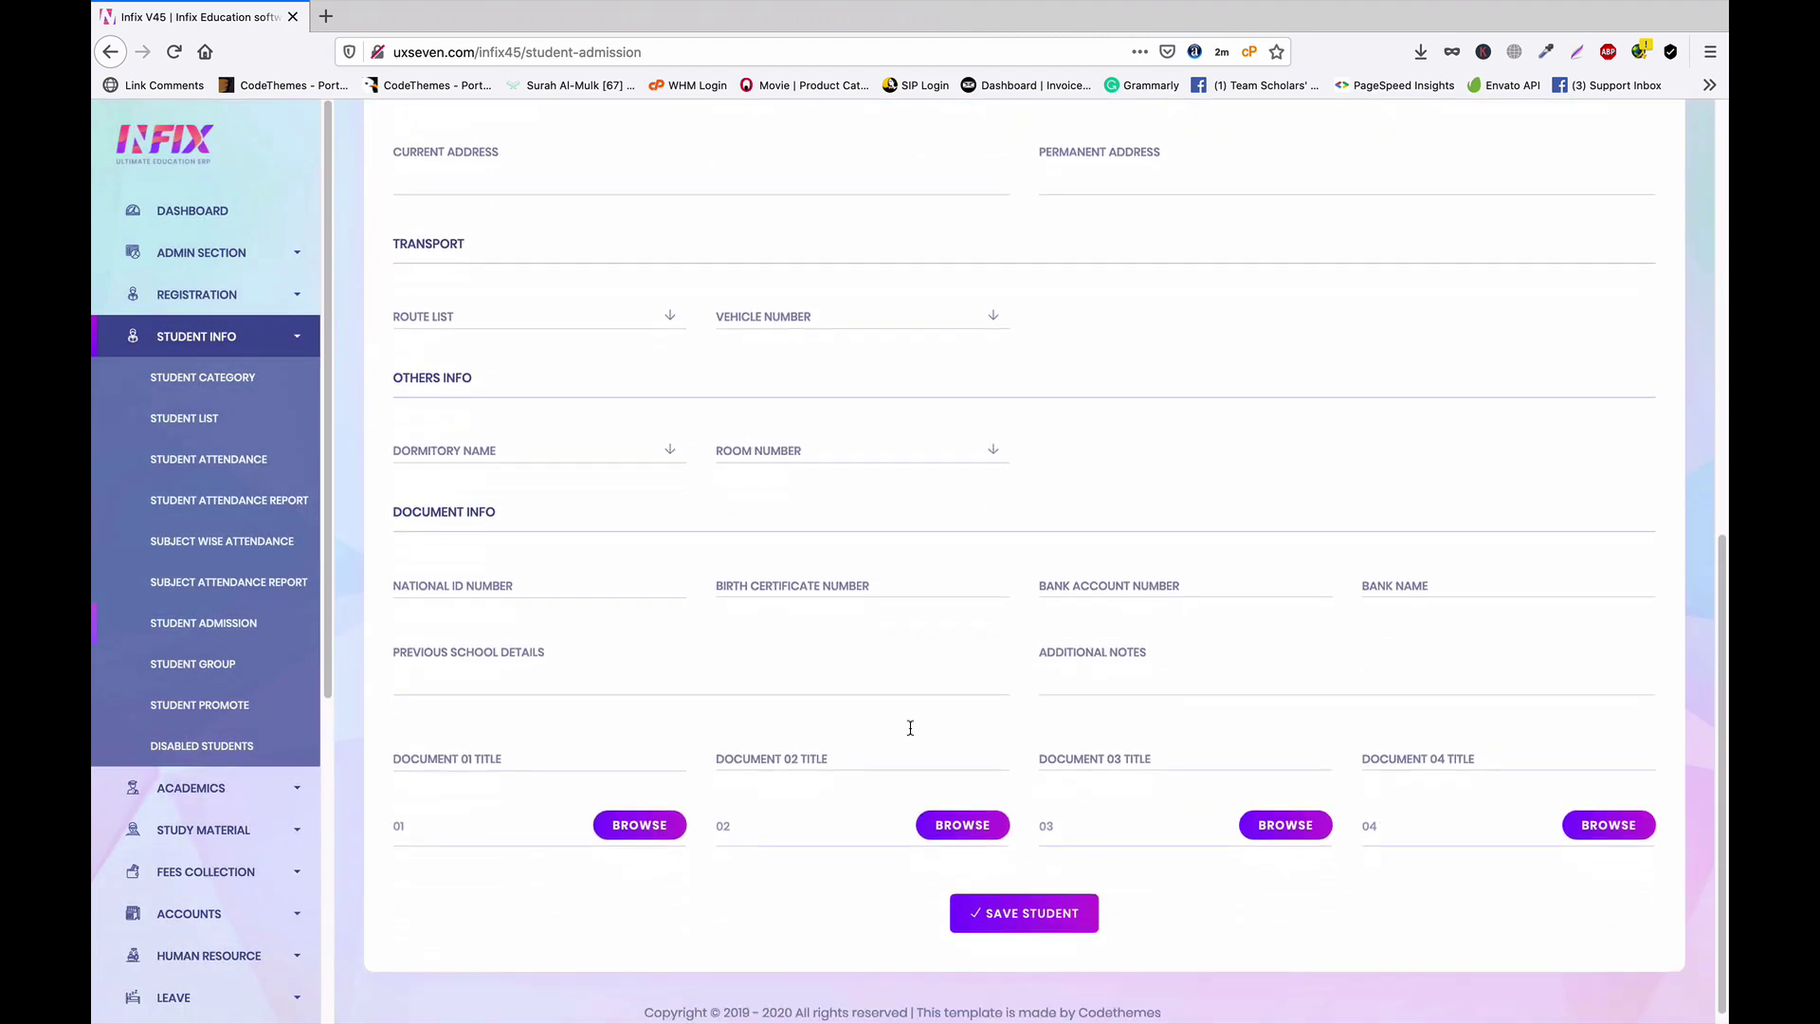
pyautogui.scroll(5, 1069, 574)
pyautogui.scroll(4, 1071, 664)
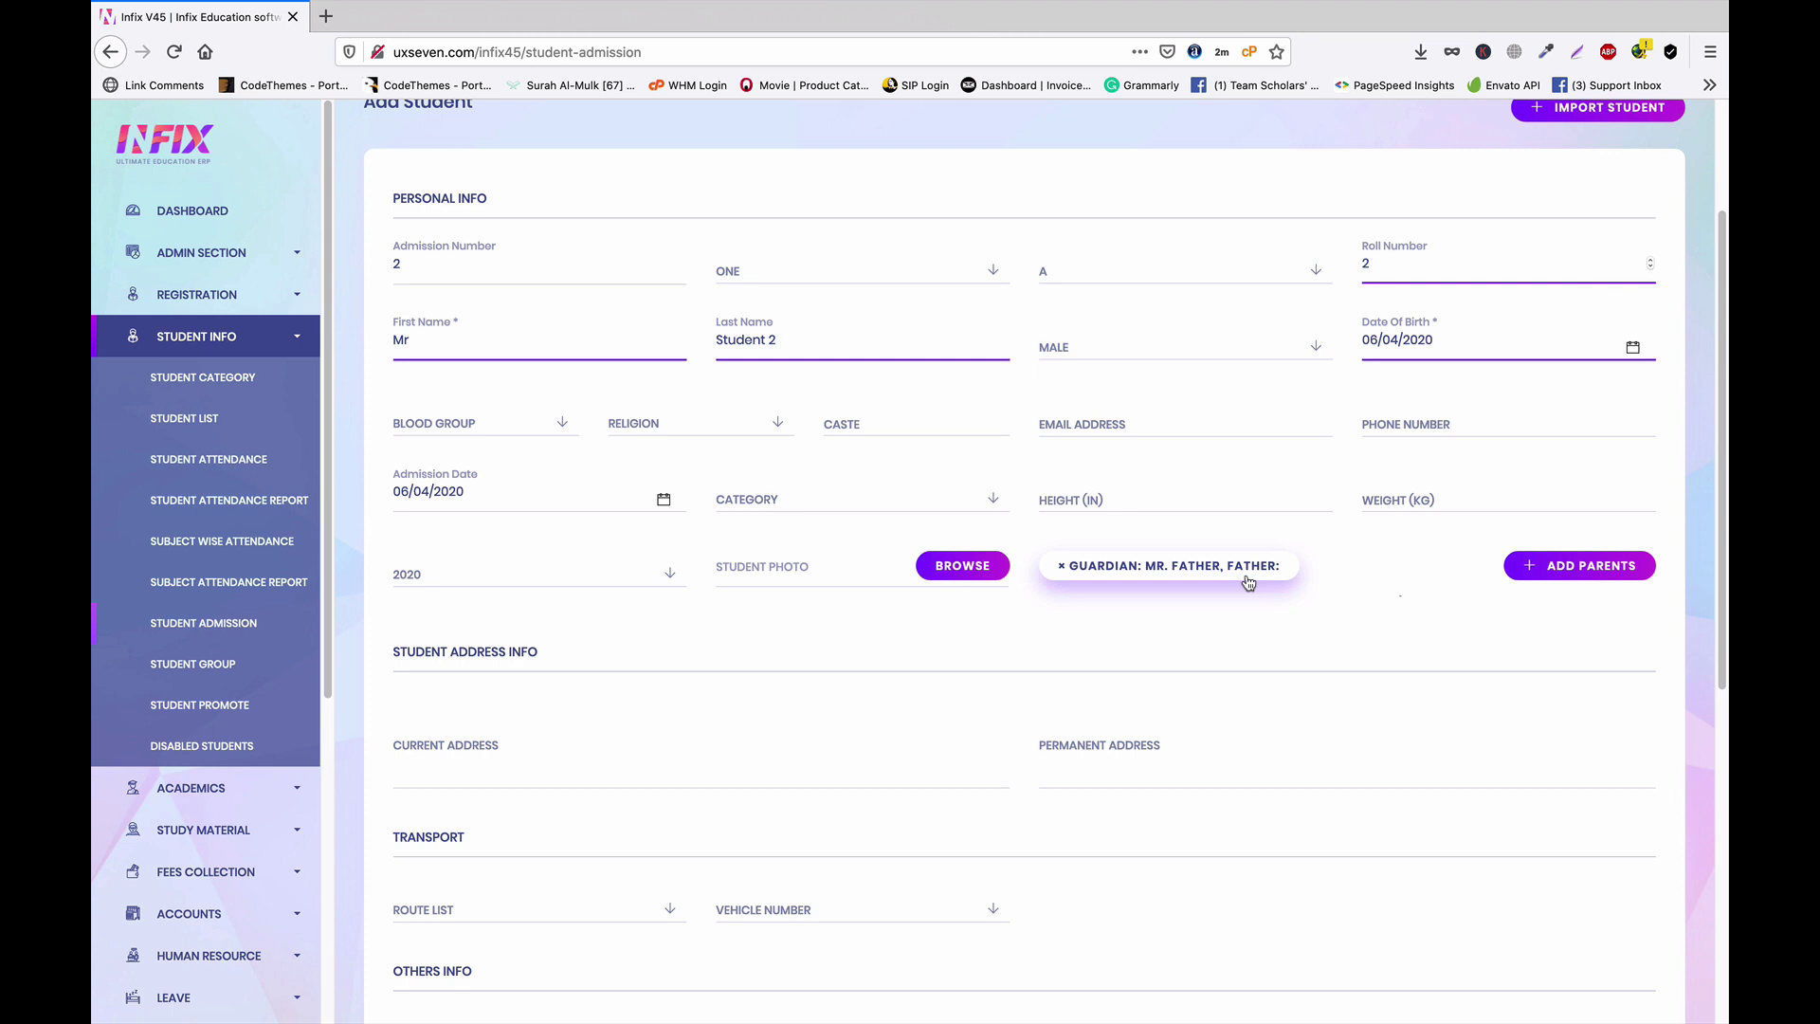
pyautogui.scroll(1, 1276, 586)
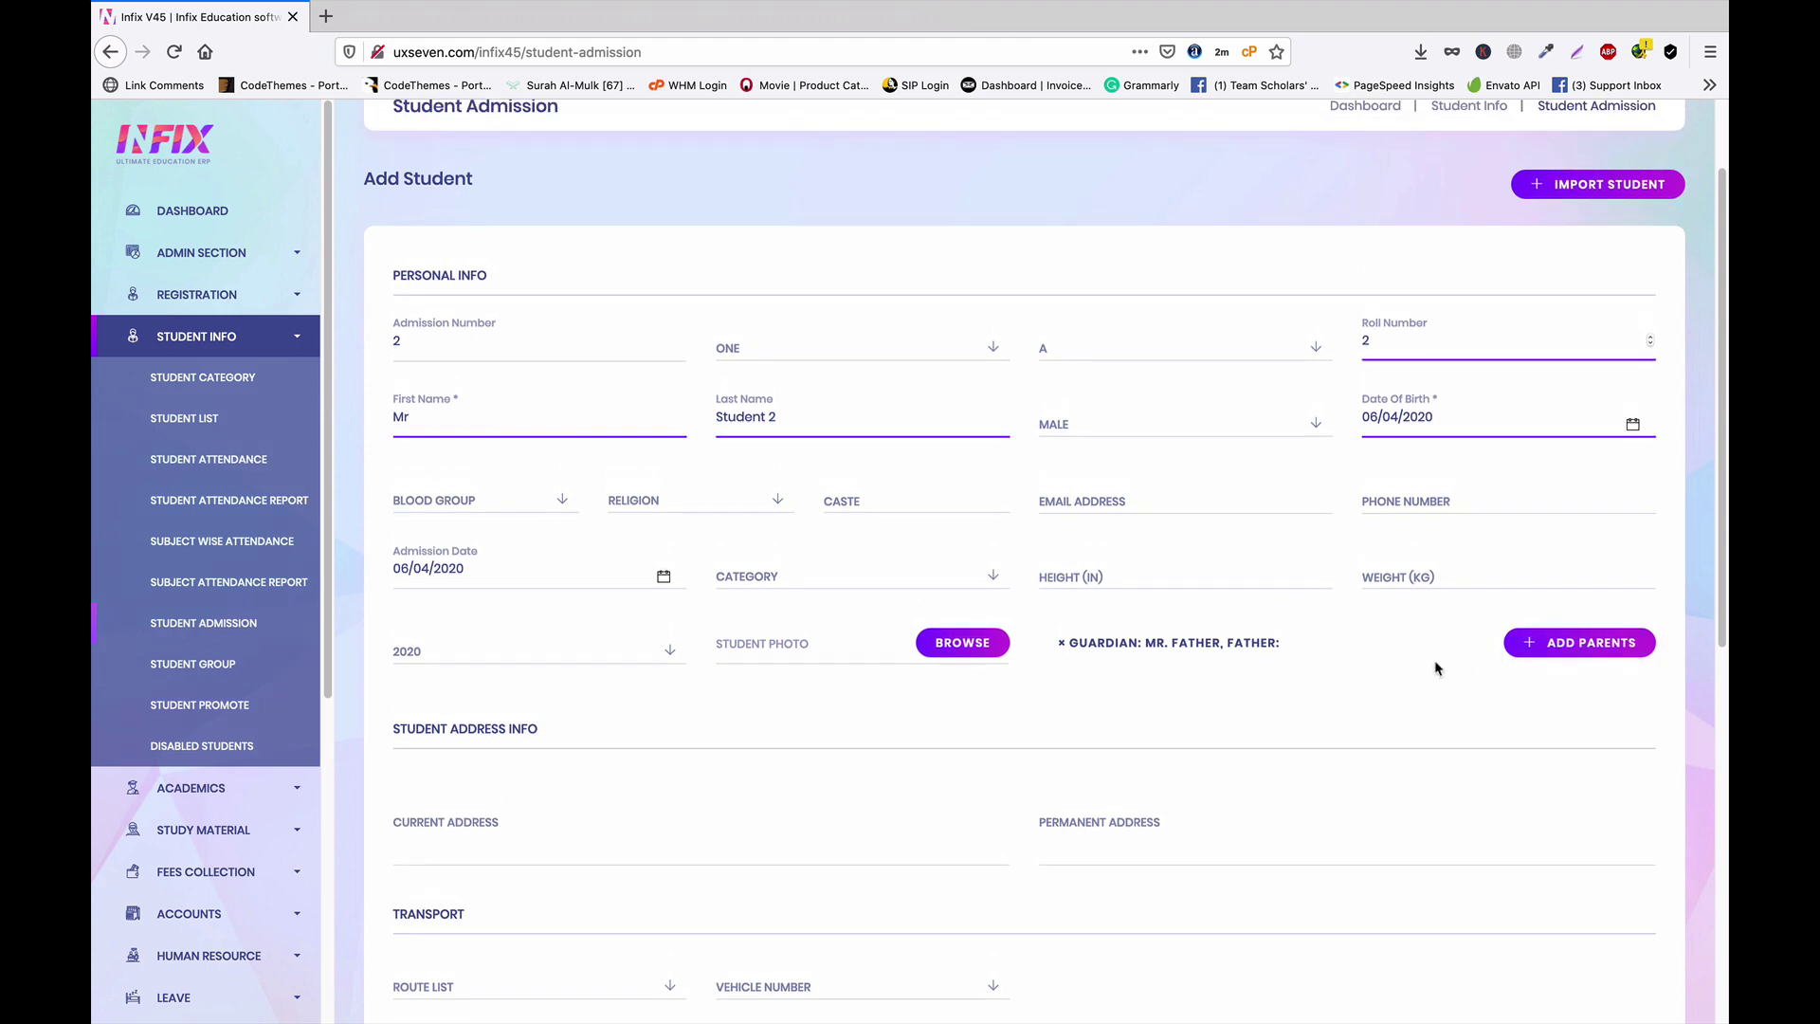
pyautogui.scroll(-7, 1432, 664)
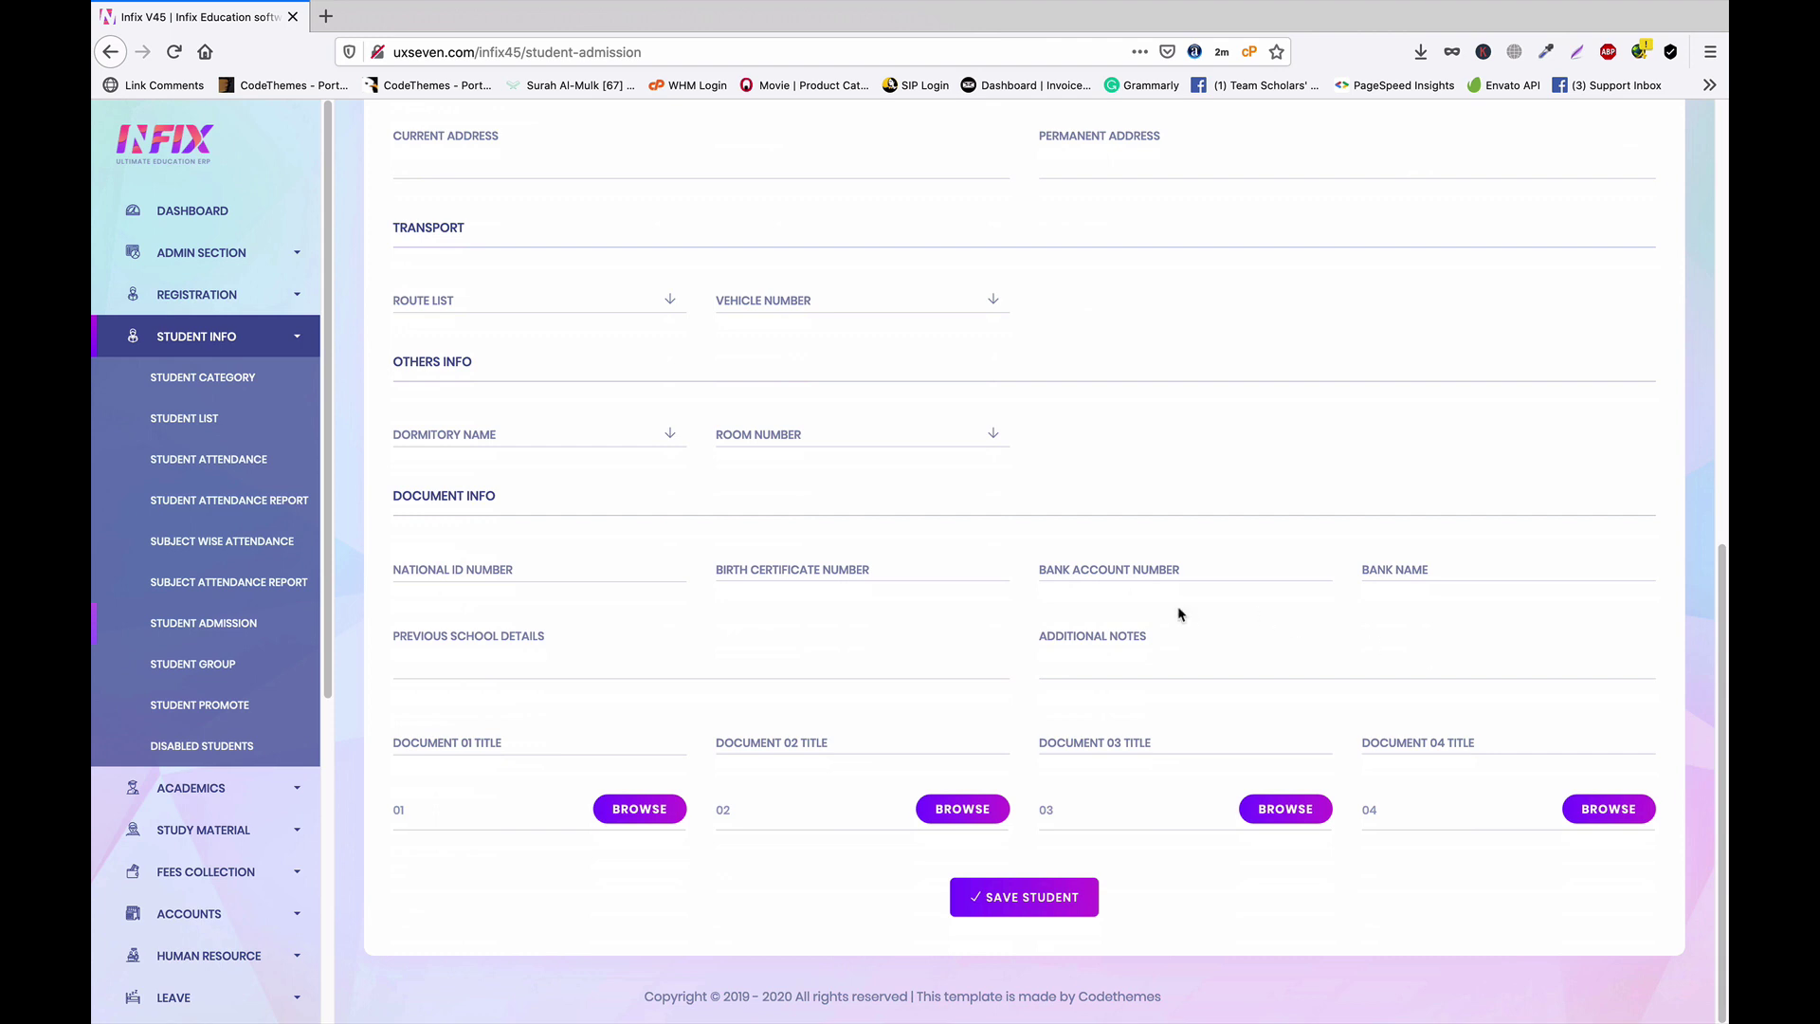
pyautogui.scroll(4, 739, 567)
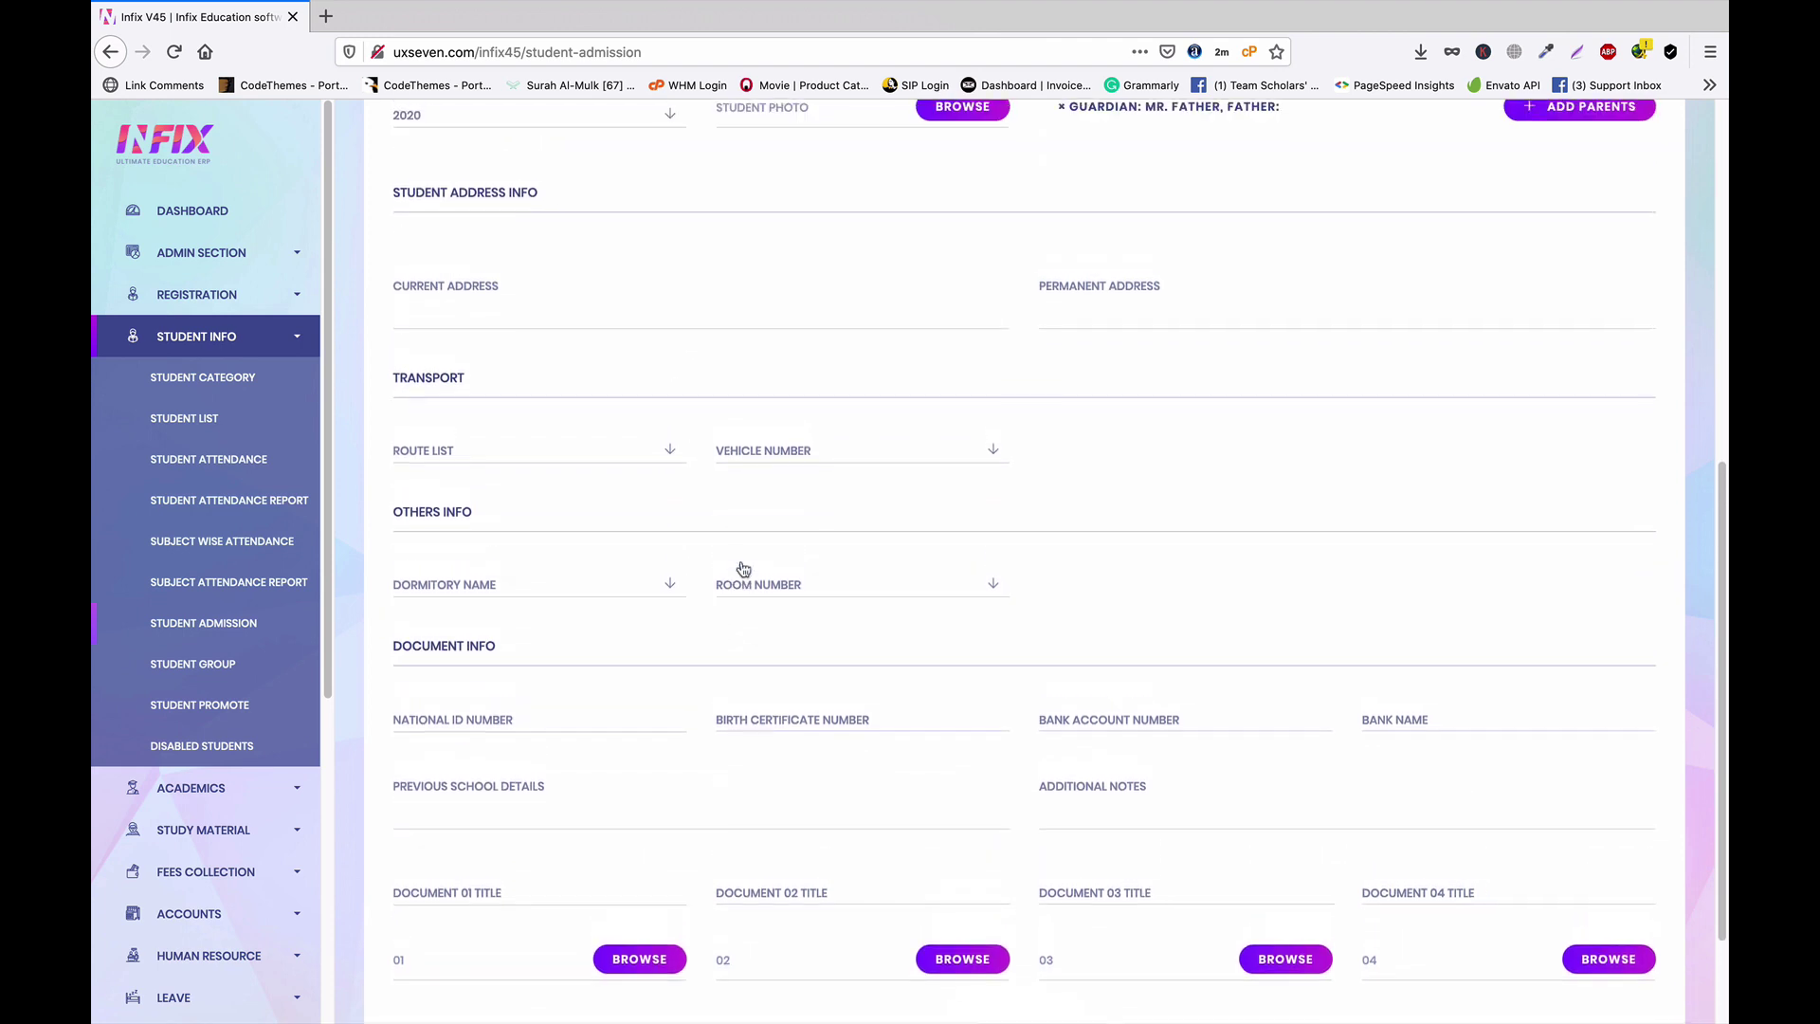
pyautogui.scroll(1, 741, 566)
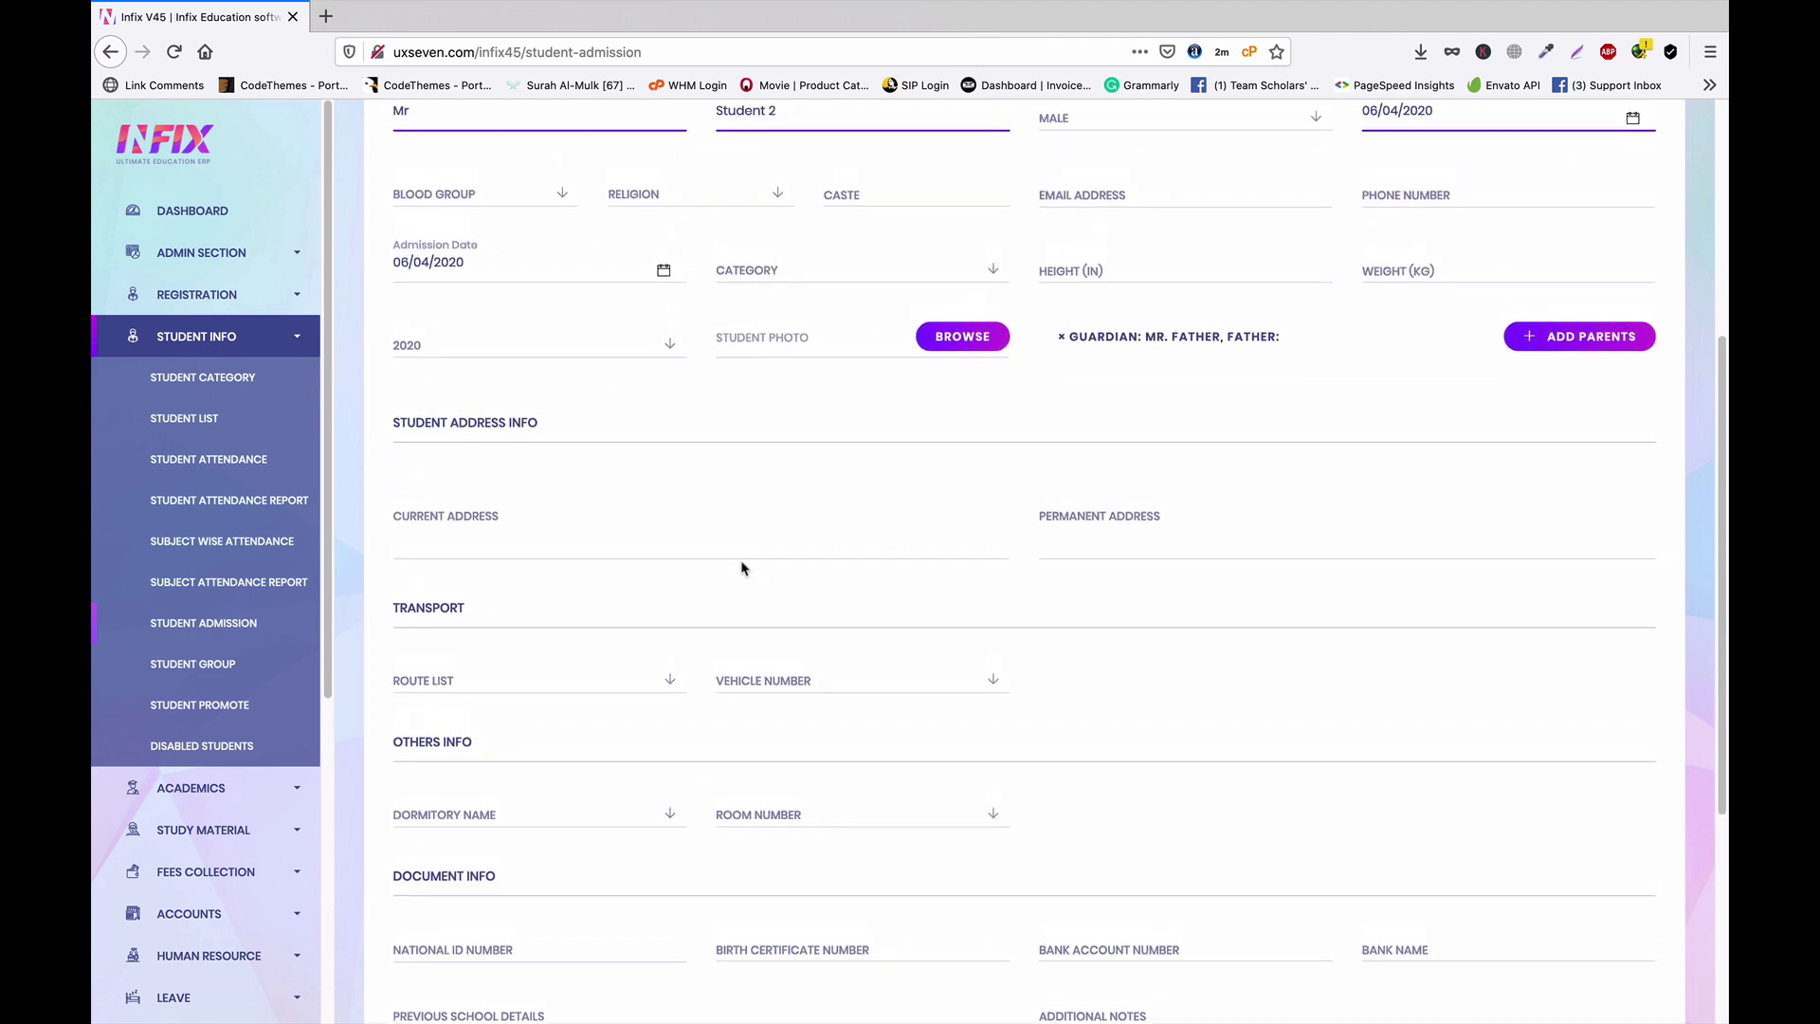